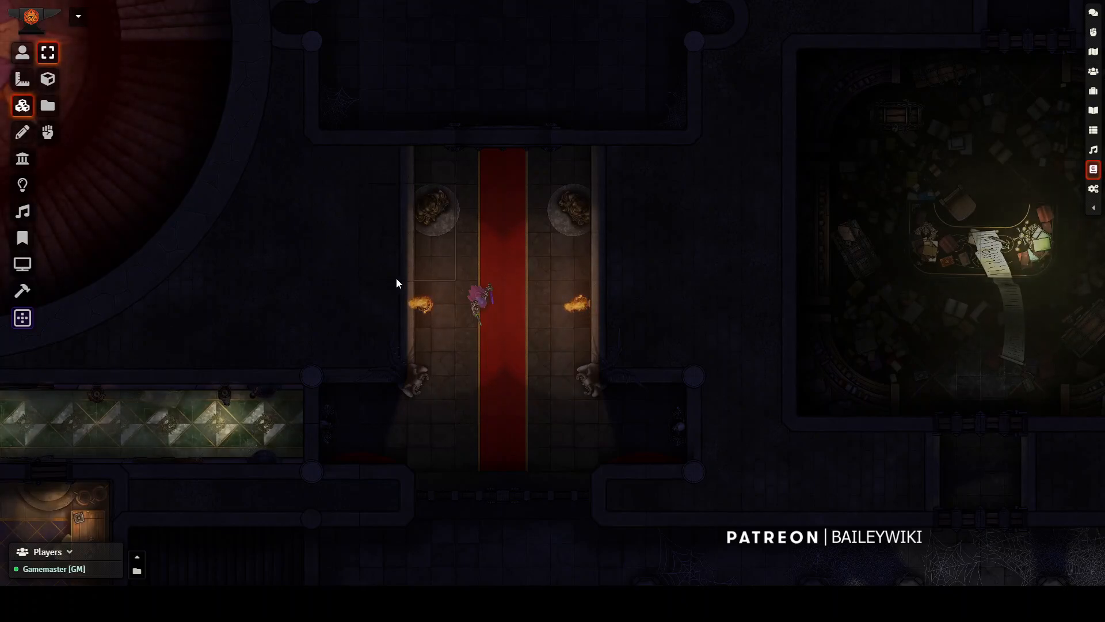
# - Open the Moulinette tile library and look through the Tom Cartos Building Assets pack, including the dressed building interiors
pyautogui.click(22, 290)
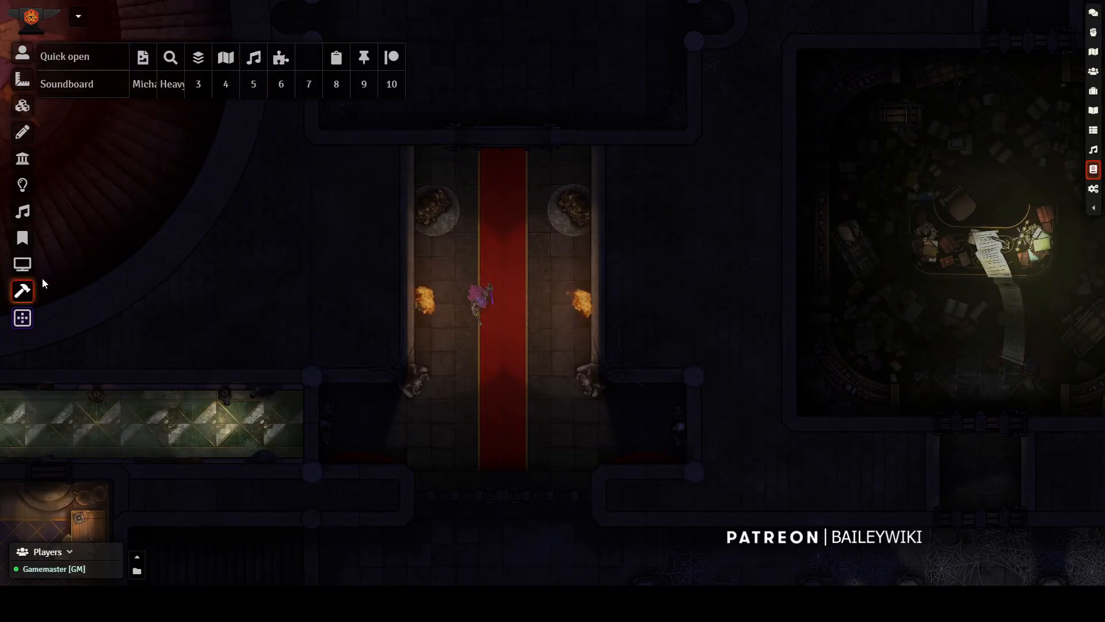
pyautogui.click(280, 59)
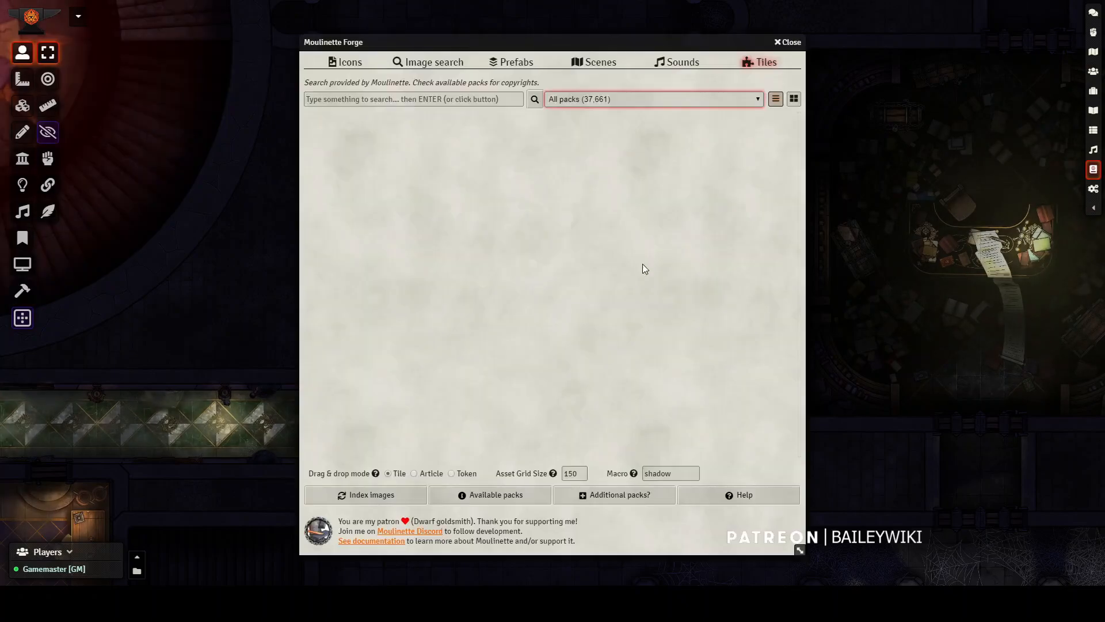
pyautogui.click(652, 339)
pyautogui.scroll(-15, 604, 282)
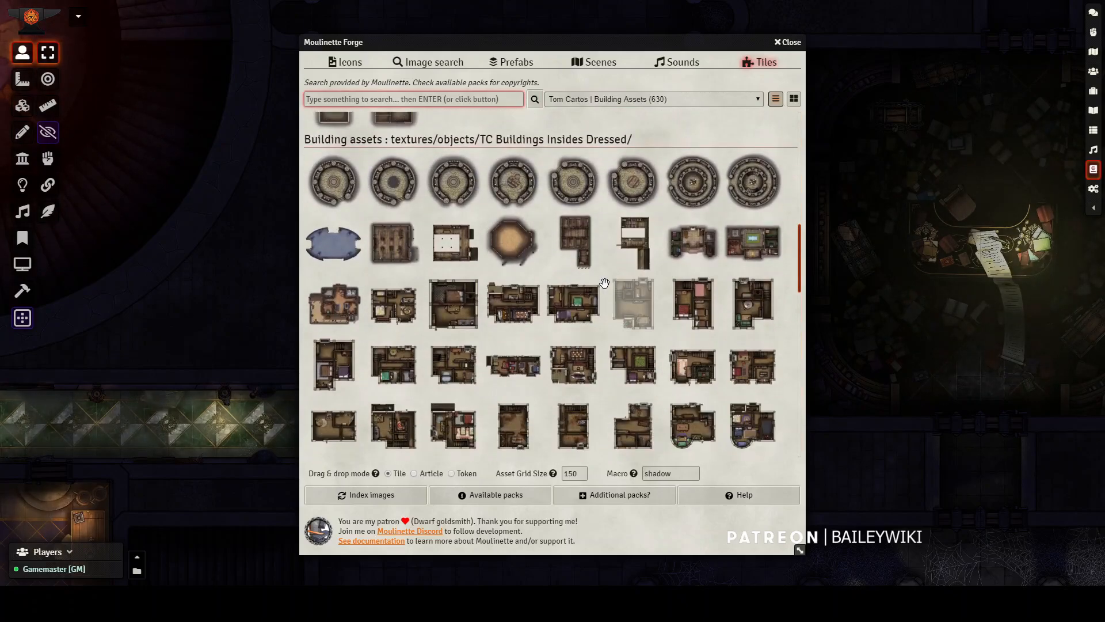
pyautogui.scroll(-1, 604, 282)
pyautogui.scroll(-5, 552, 311)
pyautogui.scroll(6, 521, 332)
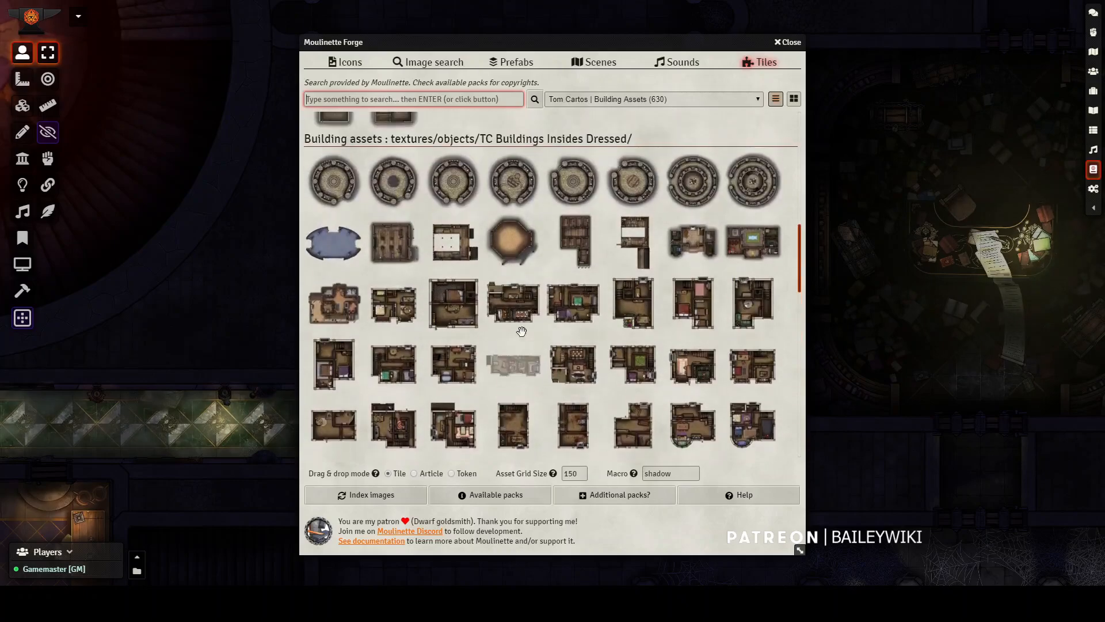
# - Switch the tile pack to Tom Cartos Artificial Assets and look through its building structure tiles
pyautogui.click(650, 99)
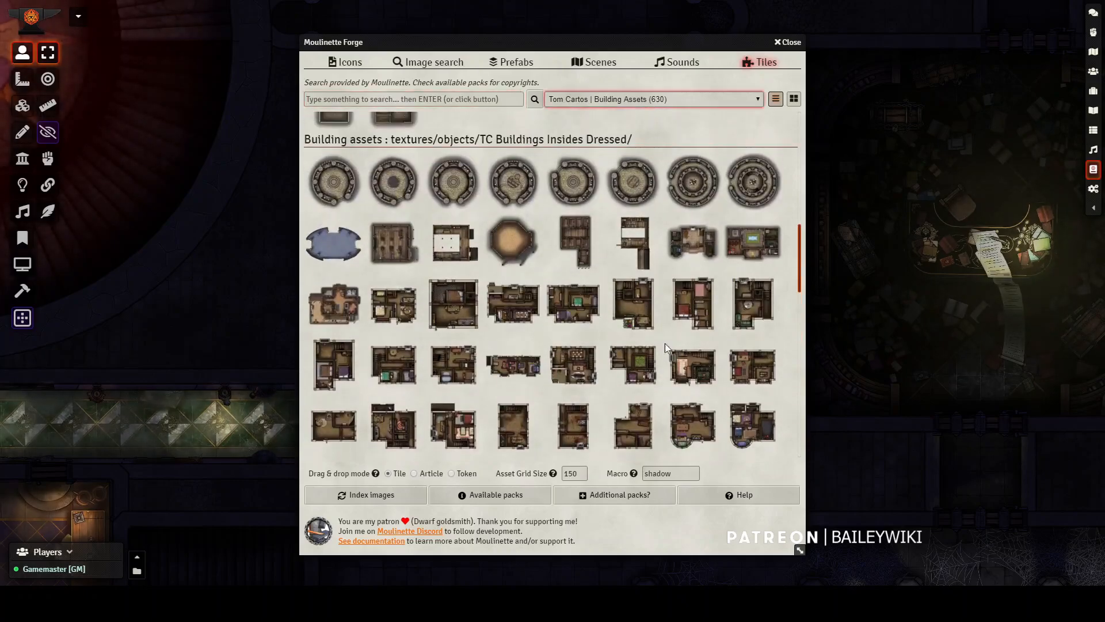
pyautogui.click(655, 403)
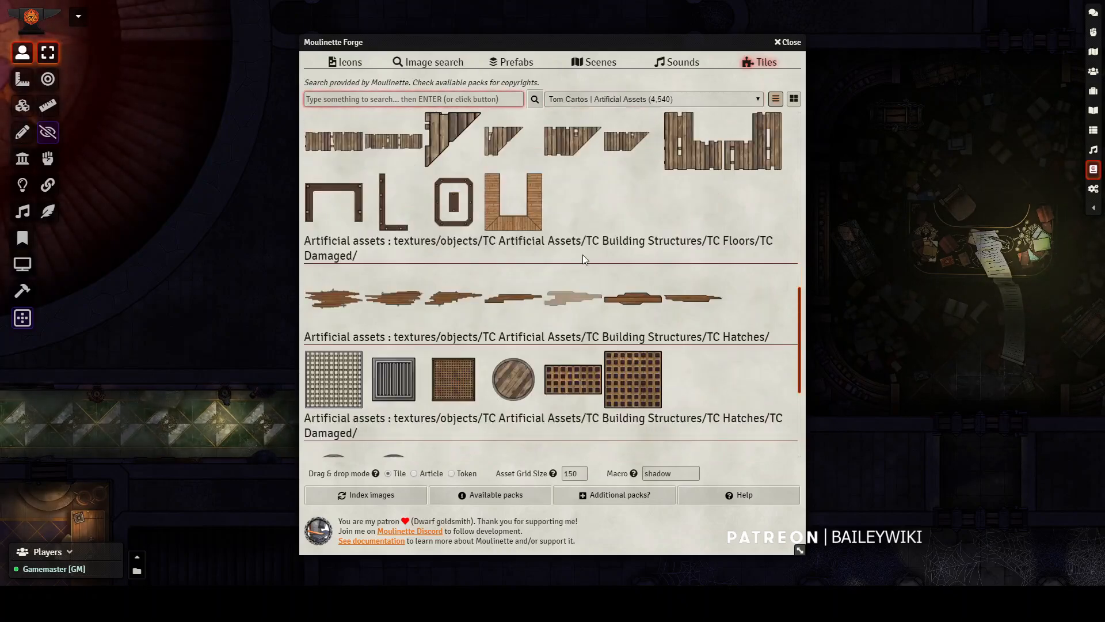
pyautogui.scroll(-6, 558, 216)
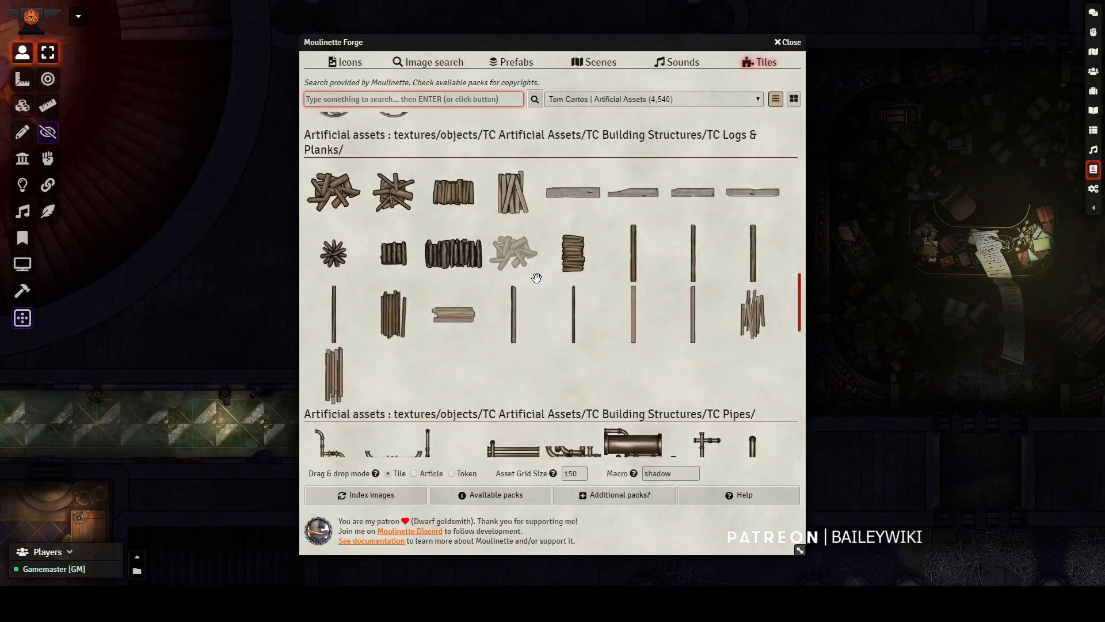
pyautogui.scroll(-8, 535, 264)
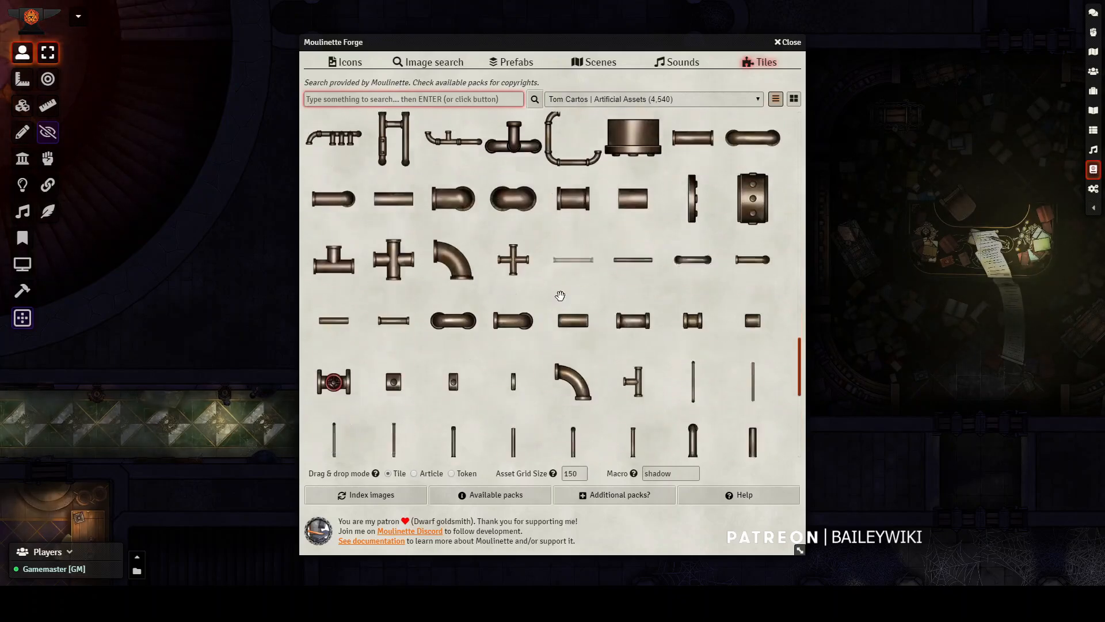
pyautogui.scroll(-12, 559, 296)
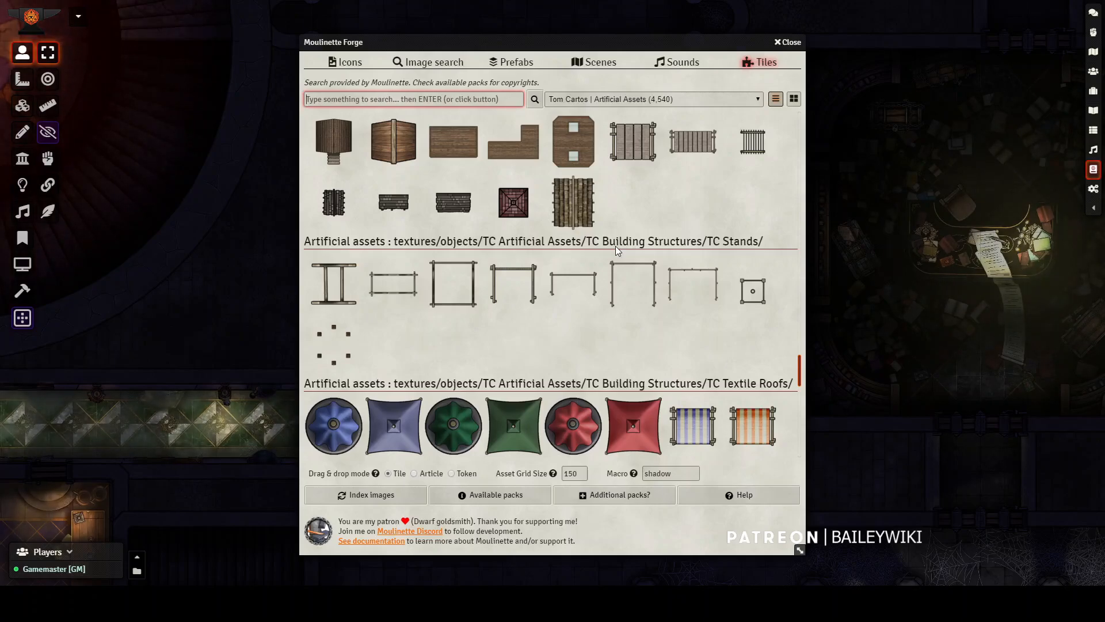
# - Switch the tile pack to Tom Cartos Modular Assets and look through its road, sewer and track tiles
pyautogui.click(675, 101)
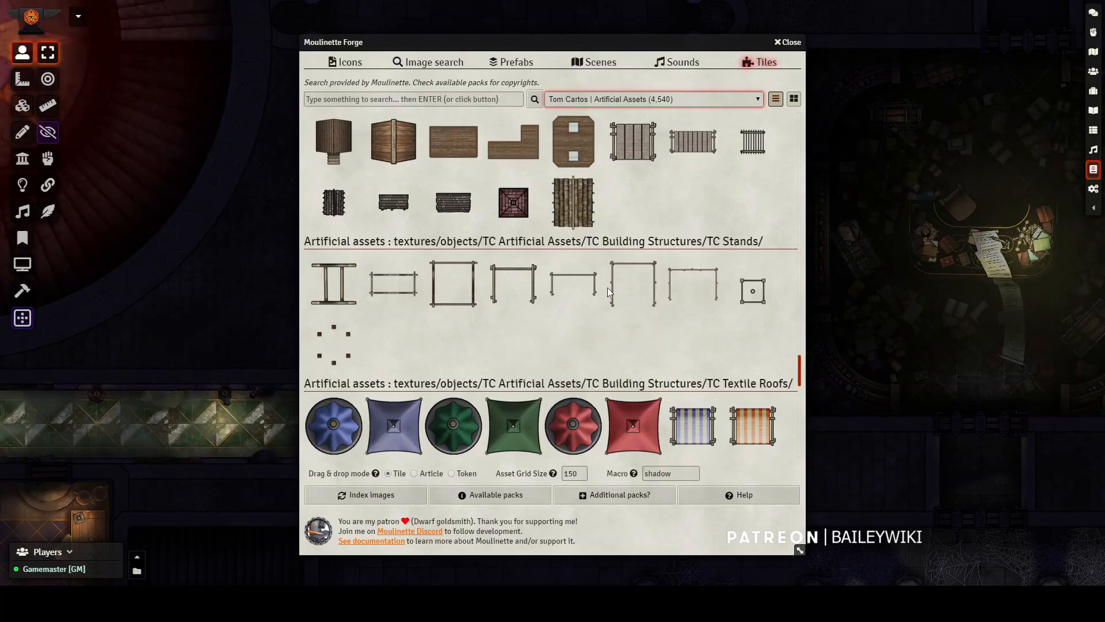
pyautogui.press('Down')
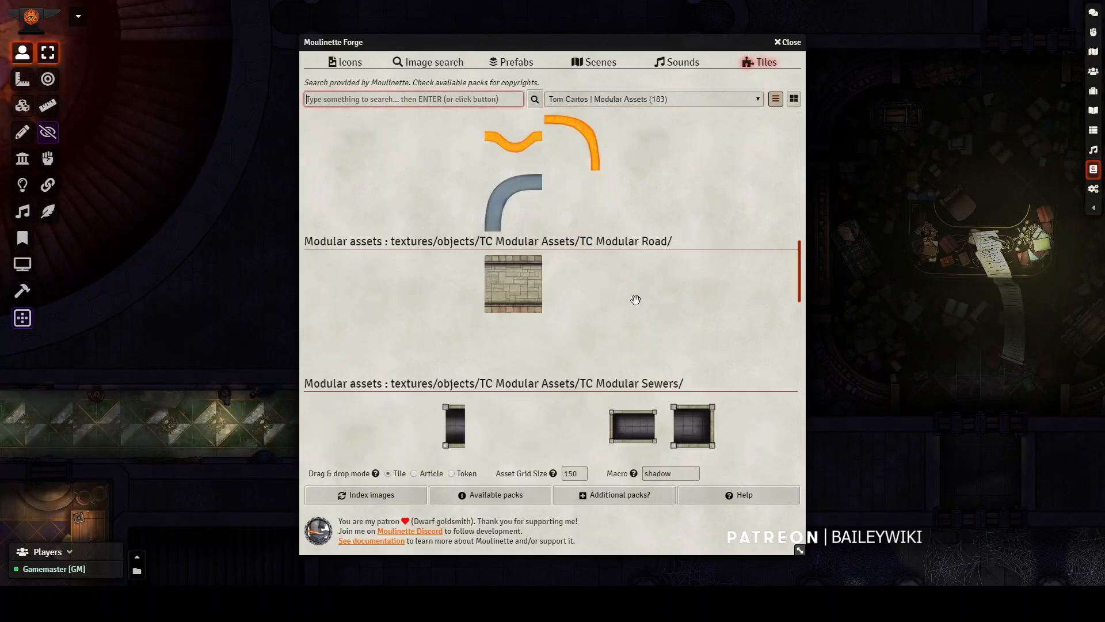
pyautogui.scroll(-15, 598, 361)
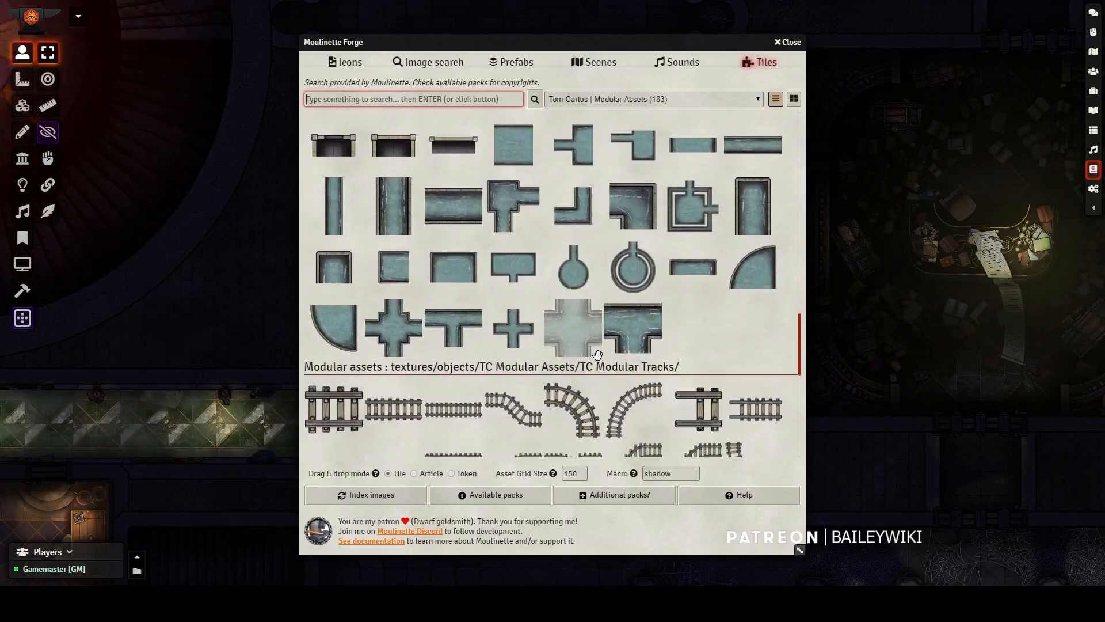
pyautogui.scroll(-1, 595, 355)
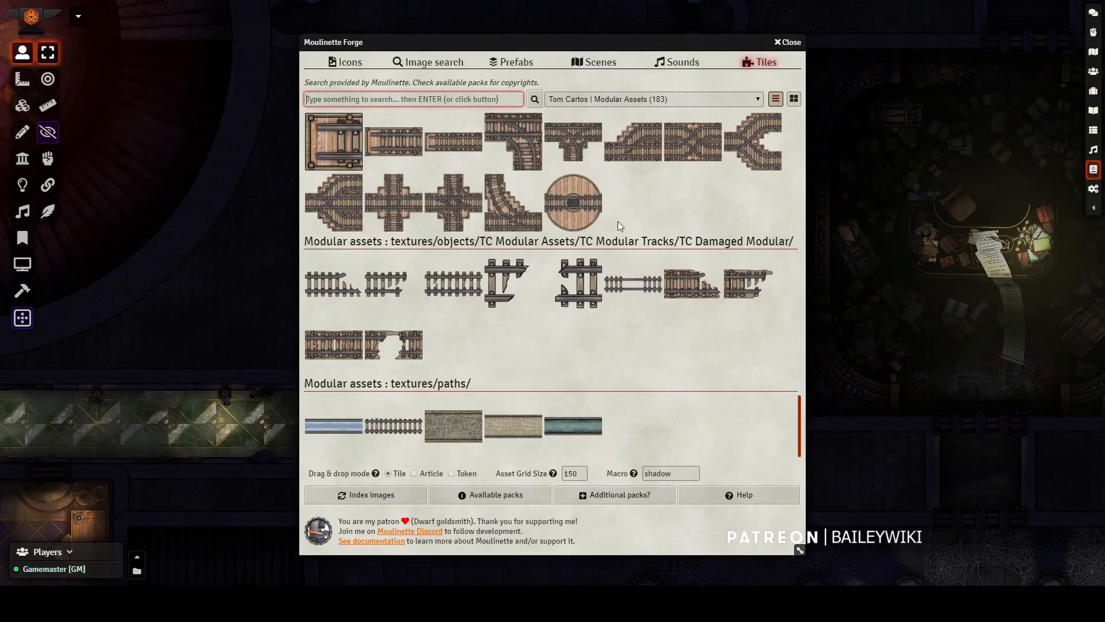
pyautogui.scroll(6, 615, 227)
pyautogui.scroll(4, 616, 233)
# - Return to the Tom Cartos Artificial Assets pack and look over its hatches, planks and pipes
pyautogui.click(672, 96)
pyautogui.click(669, 96)
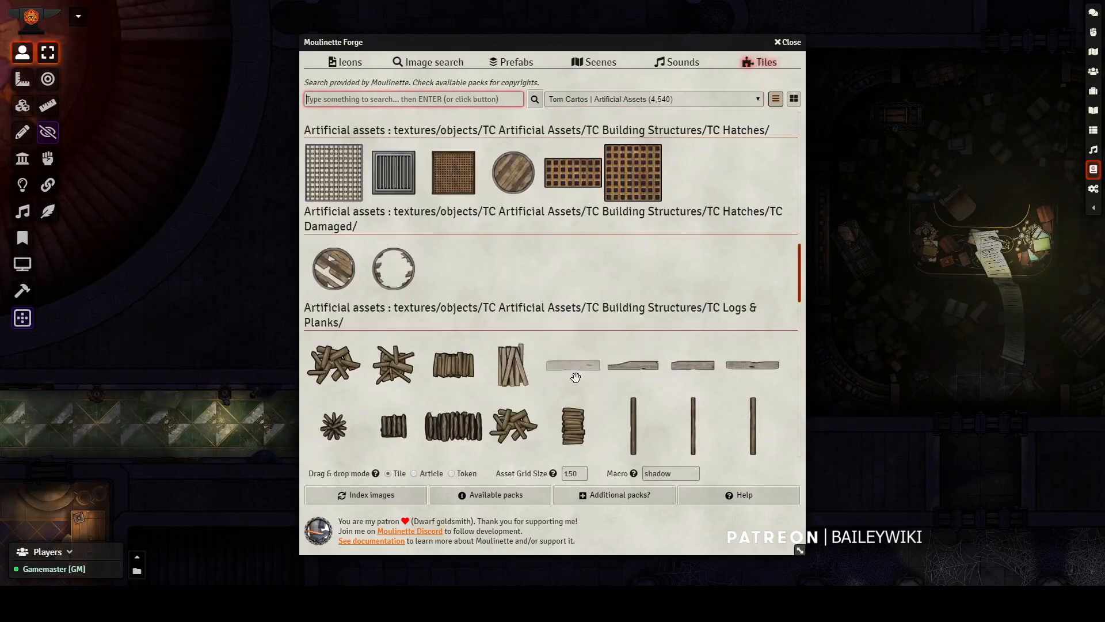
pyautogui.scroll(-15, 575, 376)
pyautogui.scroll(-3, 573, 375)
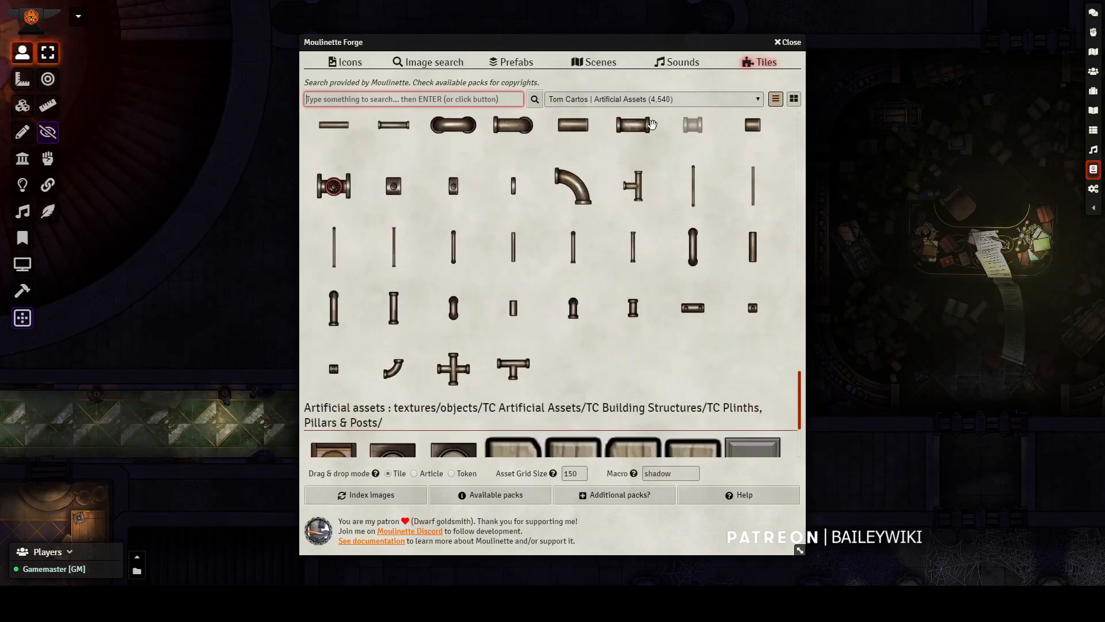
# - Switch the tile pack to Baileywiki Cabal Dungeon and look through its decor, overlay and dwarven fortress tiles
pyautogui.click(665, 105)
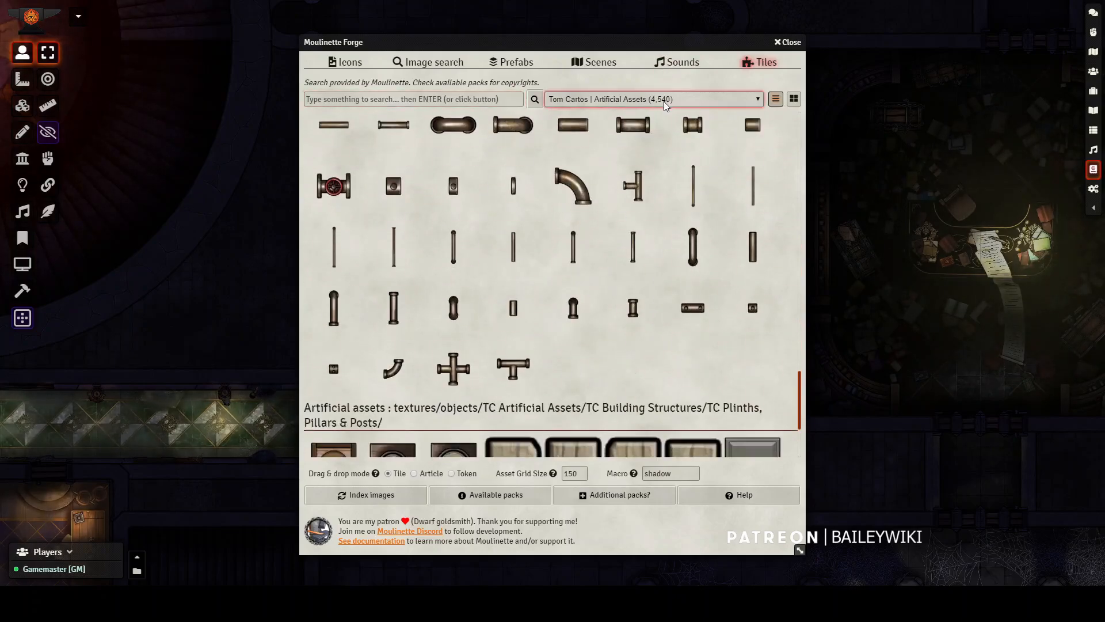
pyautogui.click(643, 171)
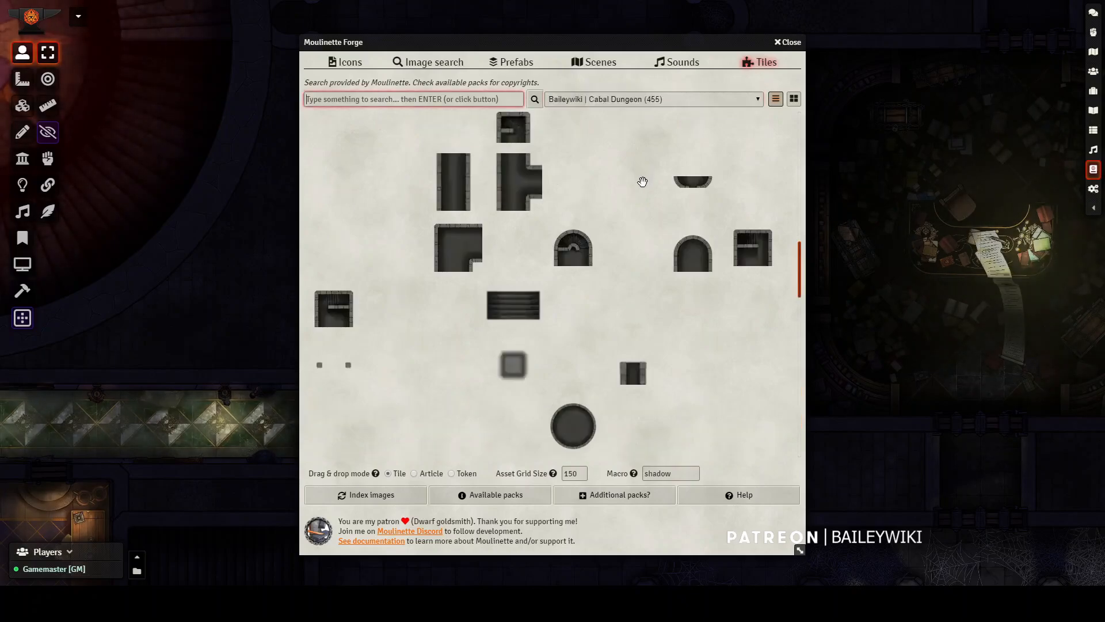
pyautogui.scroll(-6, 563, 292)
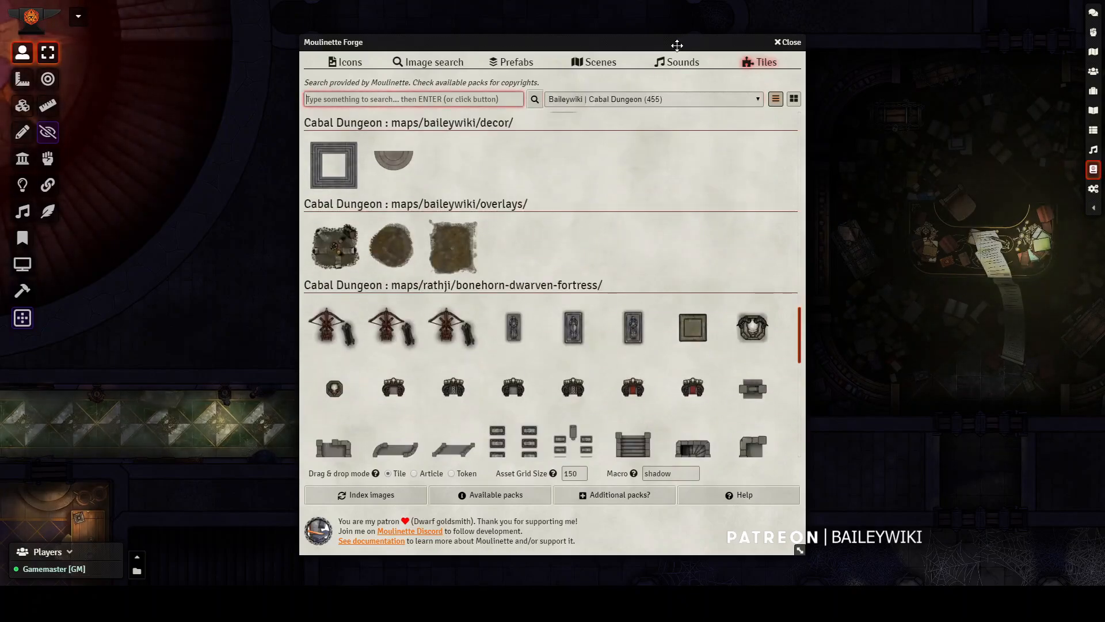
# - Show the available scenes of the Baileywiki Maps pack and look through the whole list of maps
pyautogui.click(595, 70)
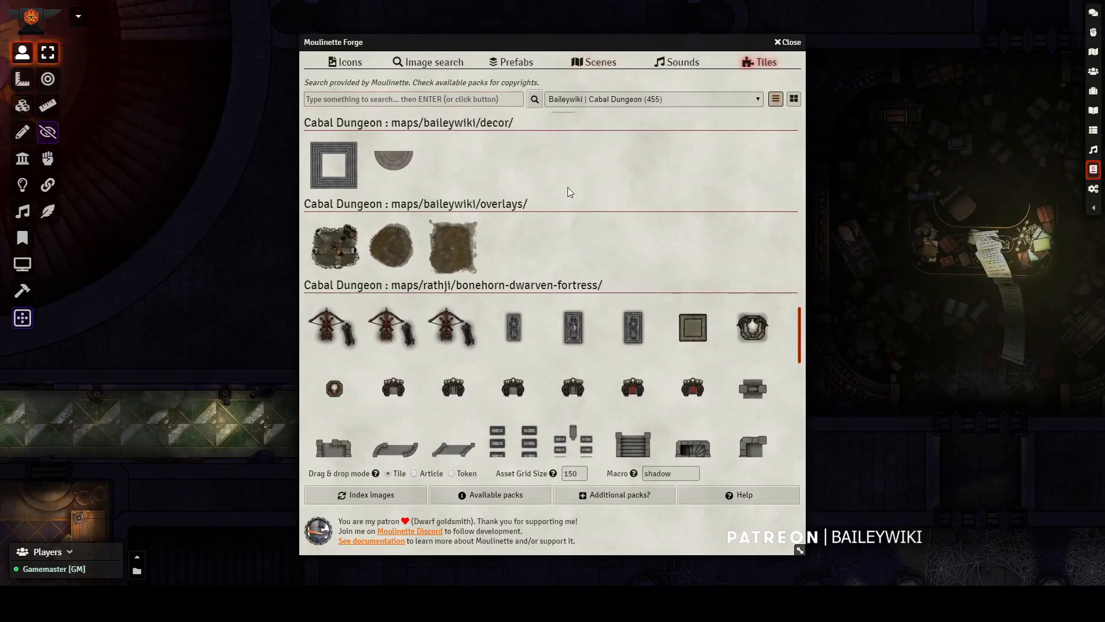
pyautogui.click(582, 65)
pyautogui.click(591, 109)
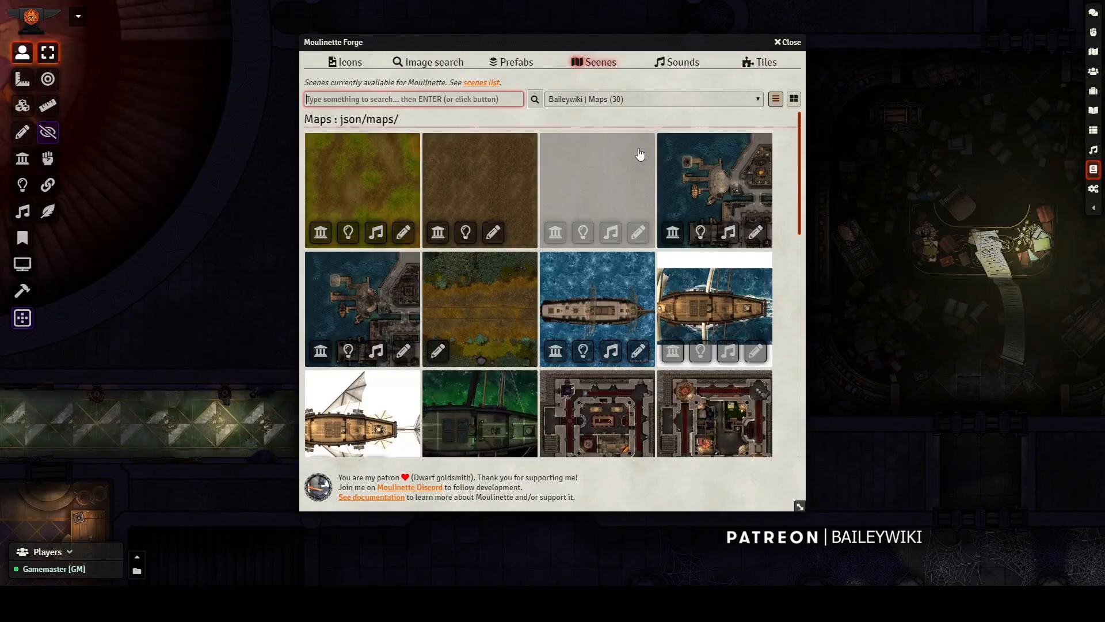
pyautogui.scroll(-4, 563, 261)
pyautogui.scroll(-3, 556, 263)
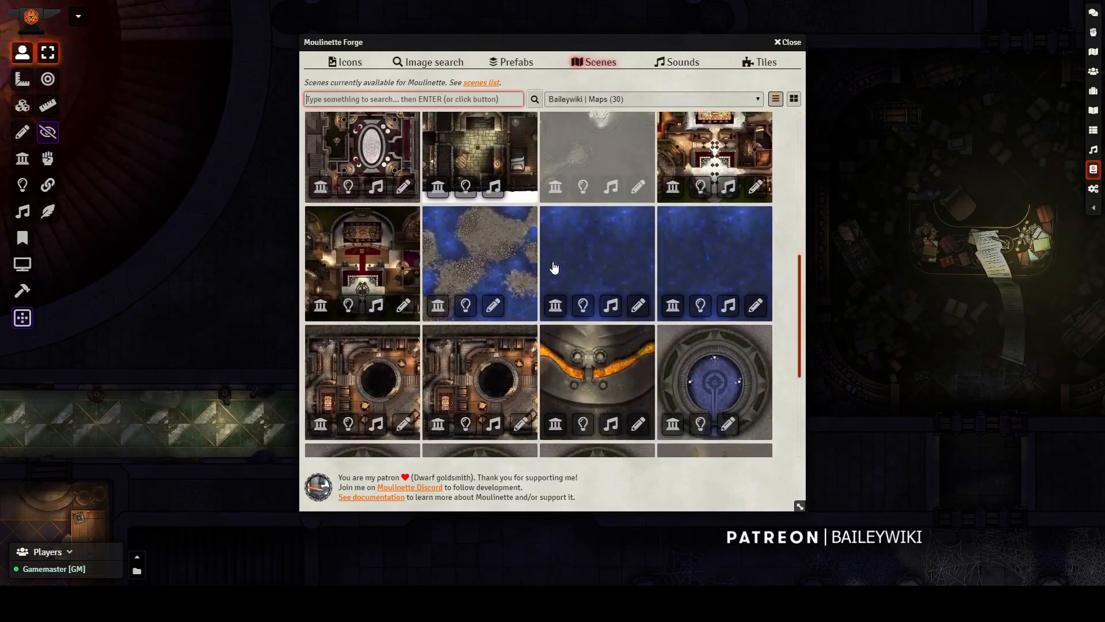
pyautogui.scroll(8, 640, 357)
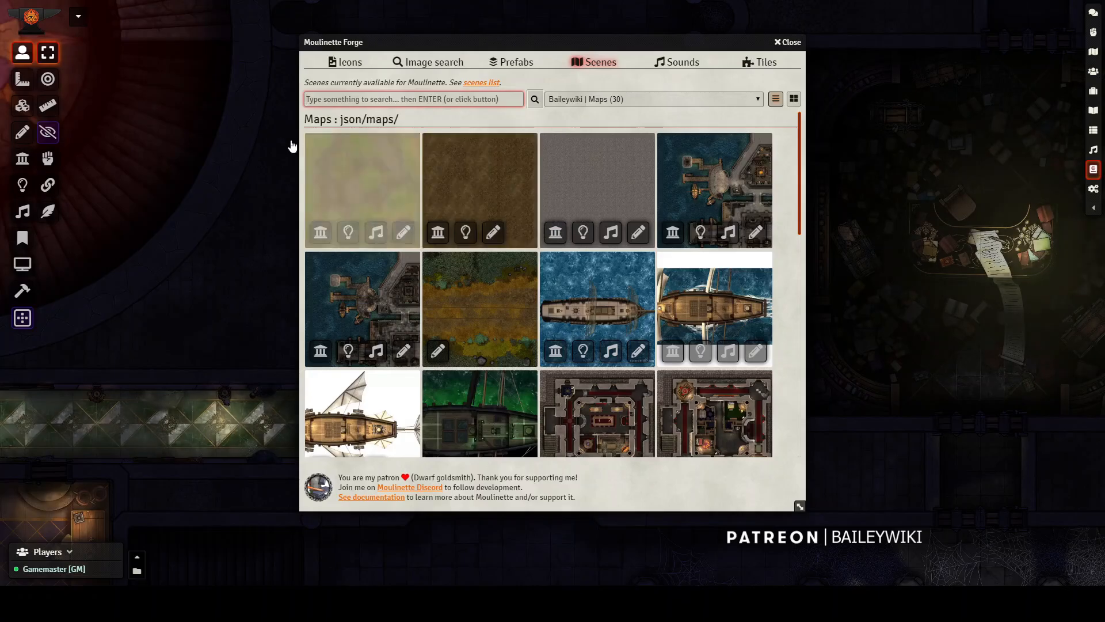
pyautogui.scroll(-10, 602, 345)
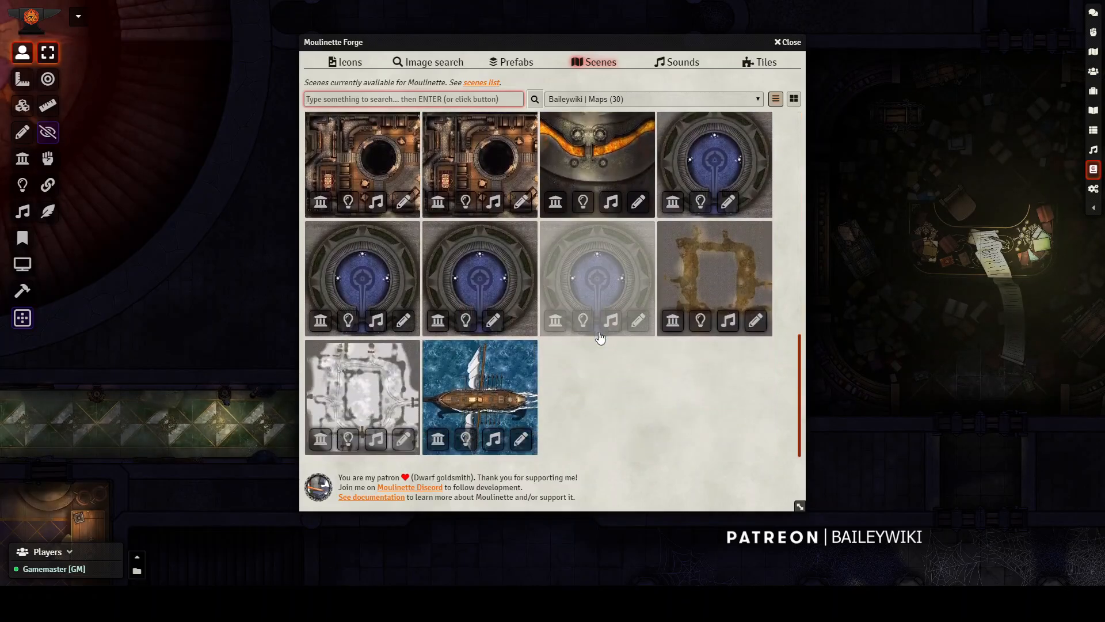
pyautogui.scroll(10, 527, 284)
pyautogui.scroll(-10, 629, 276)
pyautogui.scroll(10, 563, 284)
# - Switch the scene pack to Baileywiki Maps Premium and look through its maps
pyautogui.click(627, 99)
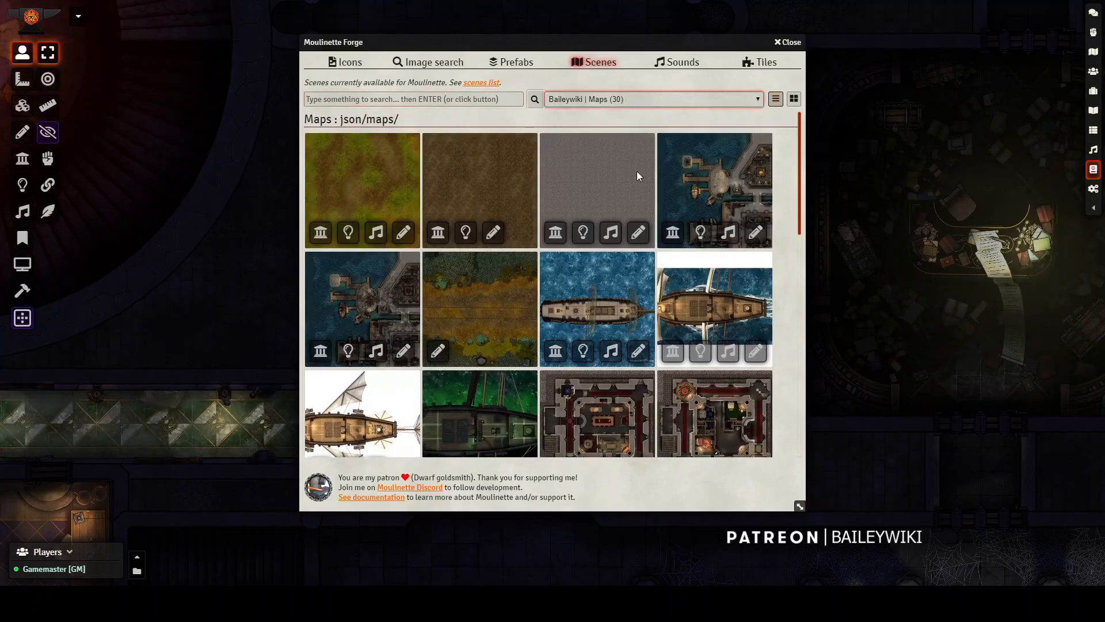
pyautogui.press('Down')
pyautogui.scroll(-2, 567, 278)
pyautogui.scroll(-10, 567, 278)
pyautogui.scroll(-8, 567, 278)
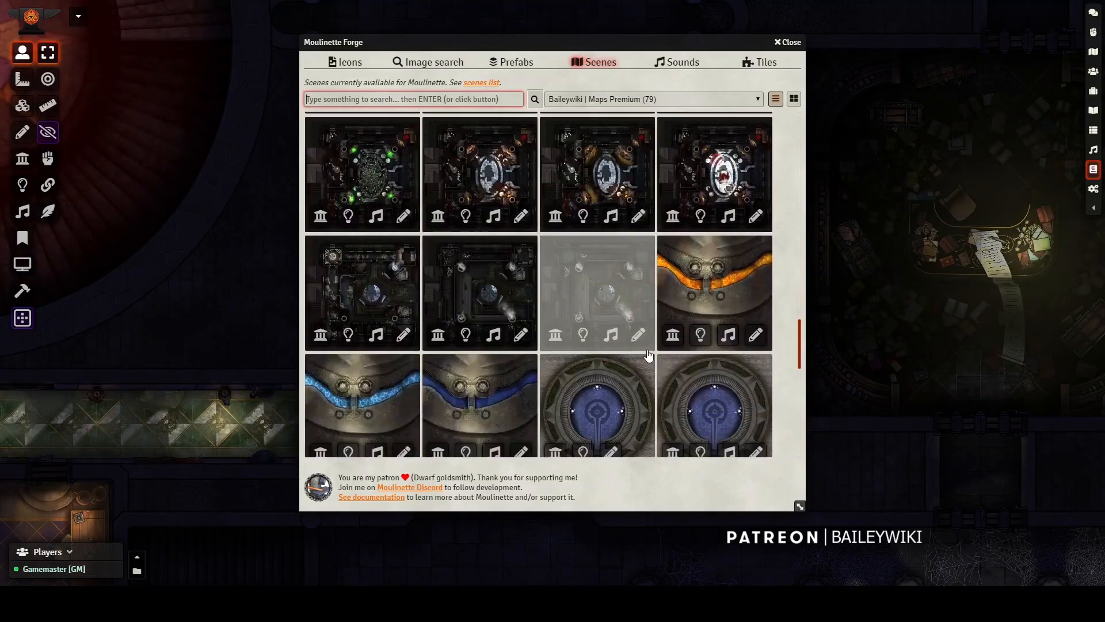
pyautogui.scroll(2, 650, 121)
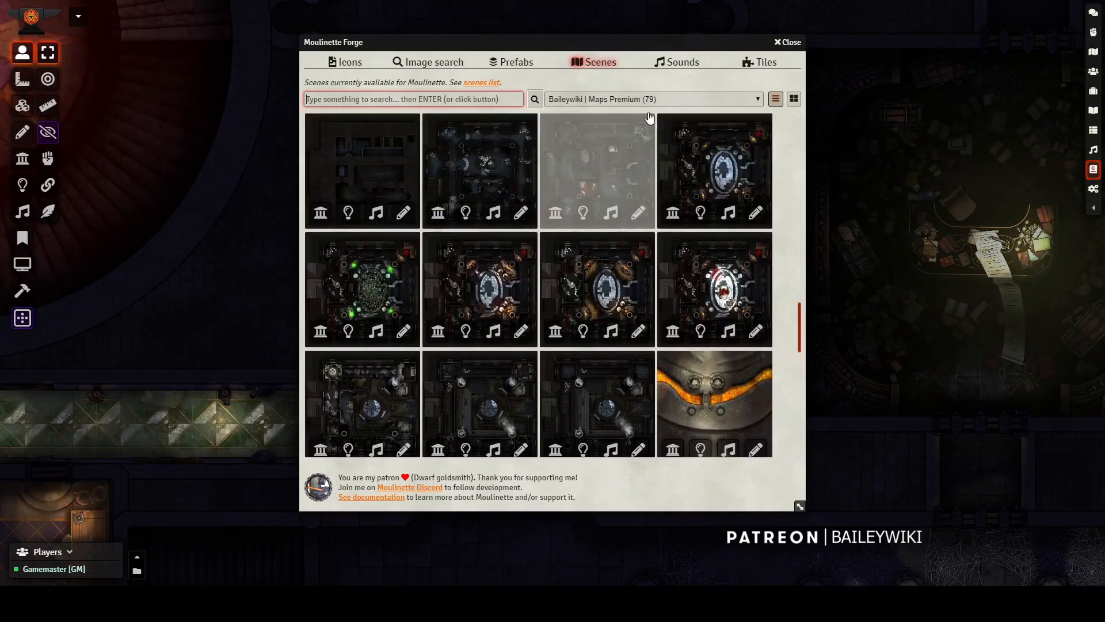
pyautogui.click(635, 99)
# - Show the prefabs of the Baileywiki Maps Premium Towns pack and look through its buildings, characters and props
pyautogui.click(511, 61)
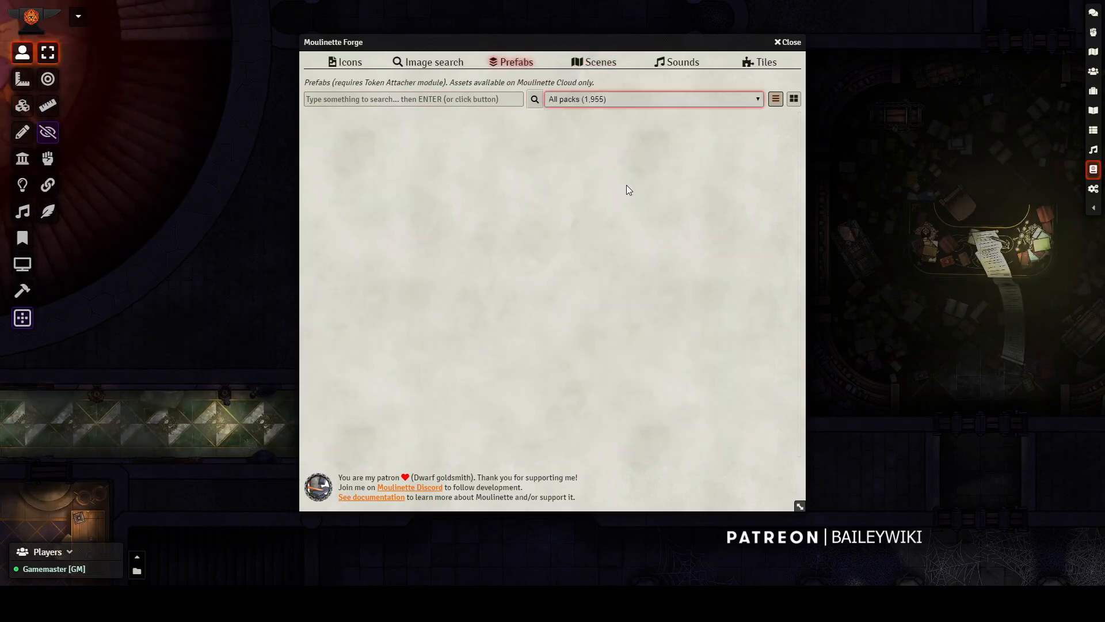
pyautogui.scroll(-10, 629, 190)
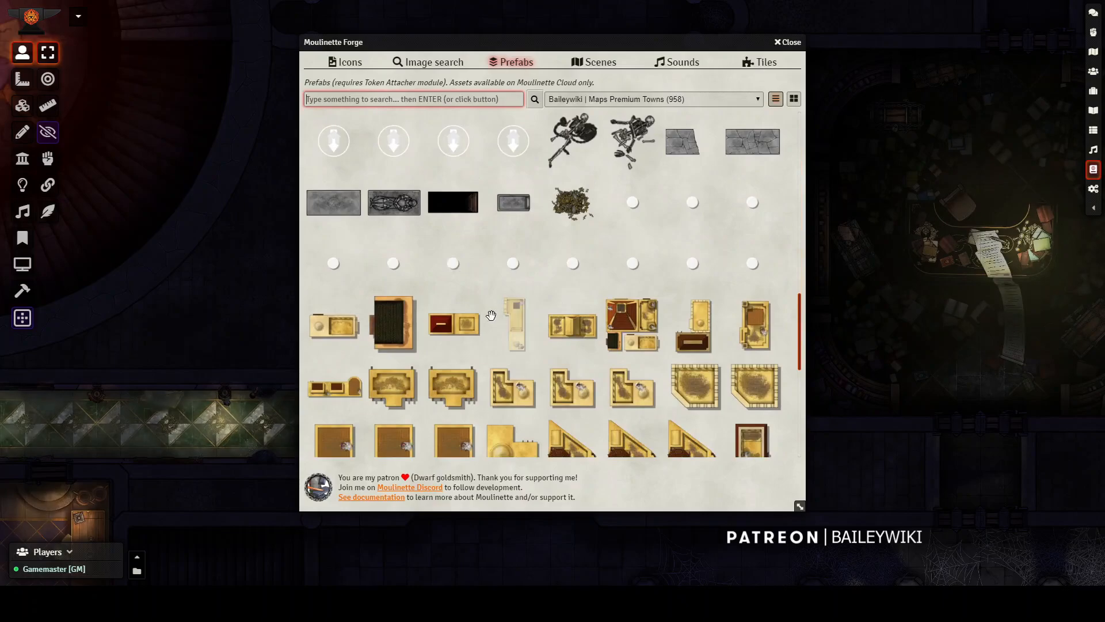
pyautogui.scroll(-5, 491, 315)
pyautogui.scroll(-5, 528, 231)
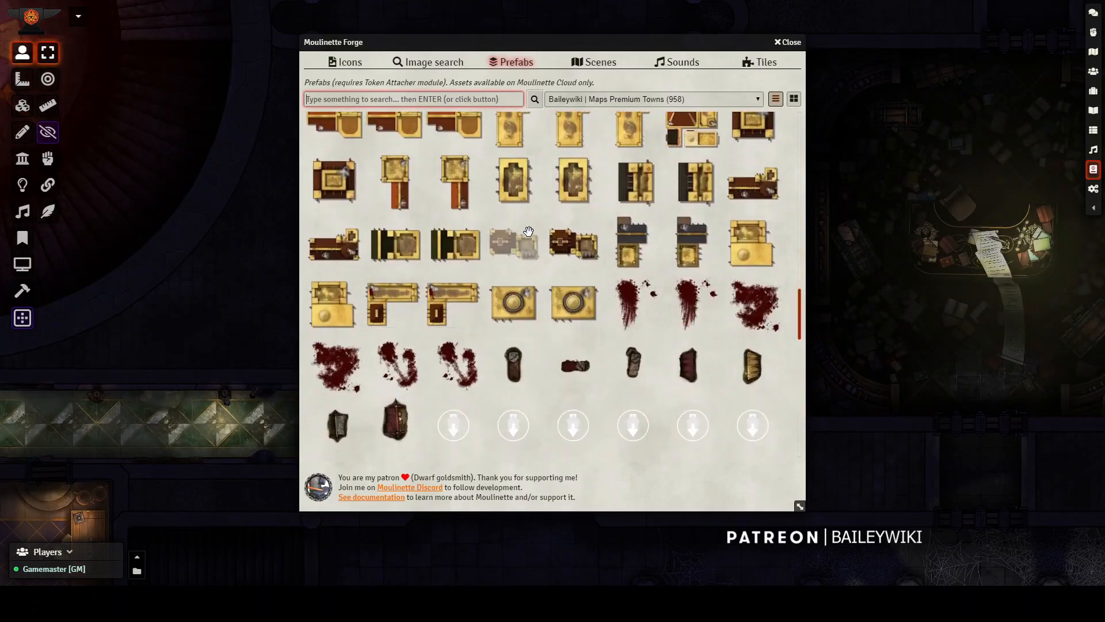
pyautogui.scroll(-10, 535, 331)
pyautogui.scroll(-5, 582, 326)
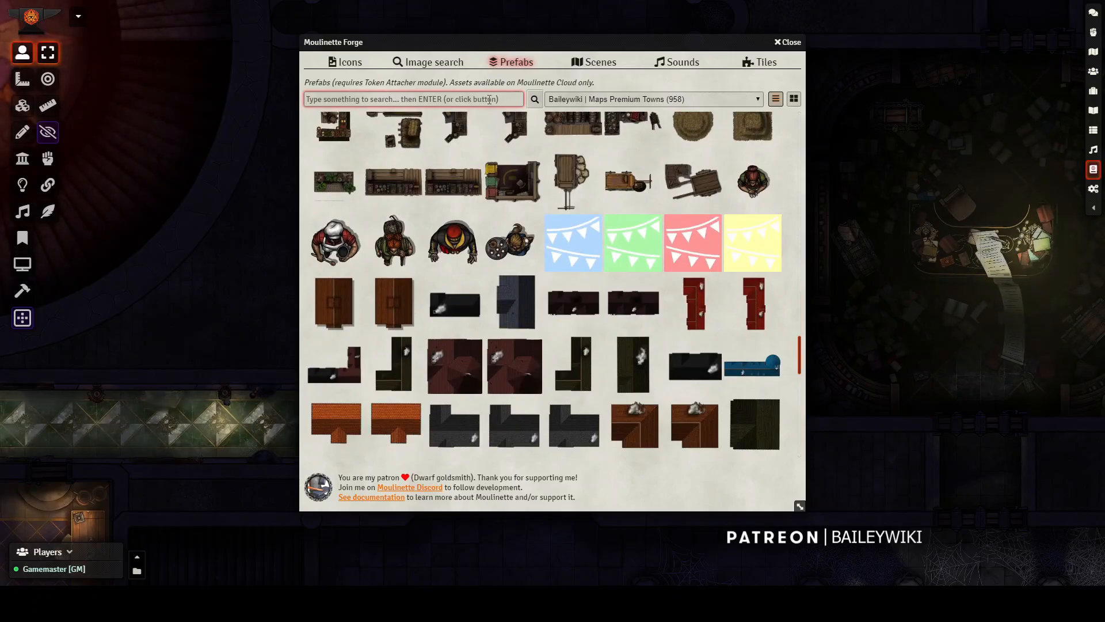
# - Search the Maps Premium Towns prefabs for "weapon" and clear the search term
pyautogui.write('wep')
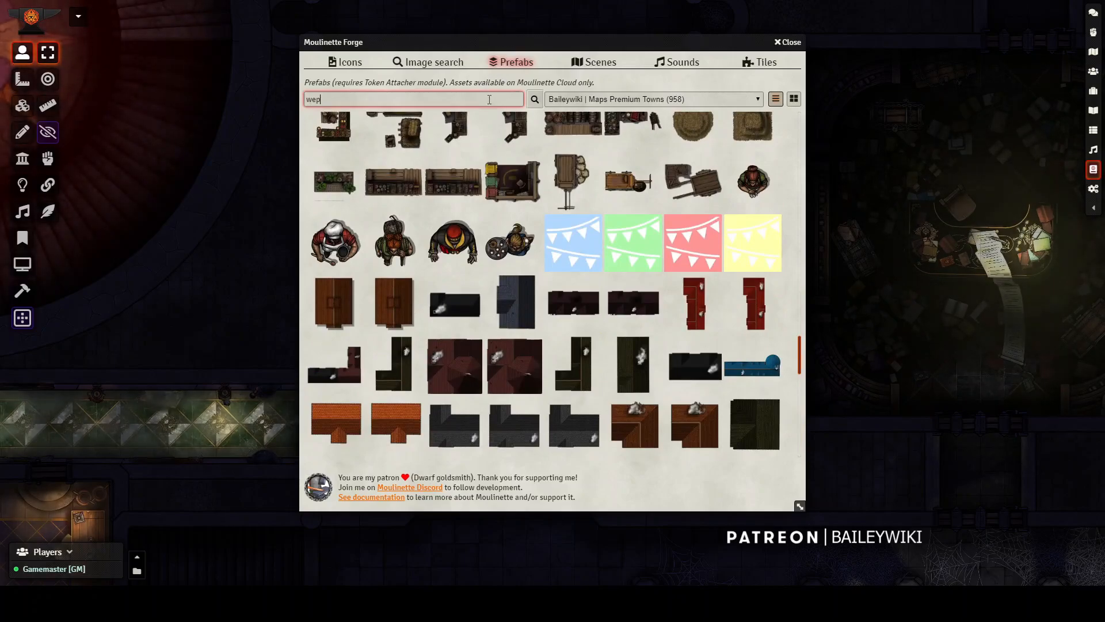
pyautogui.press('BackSpace')
pyautogui.write('apon')
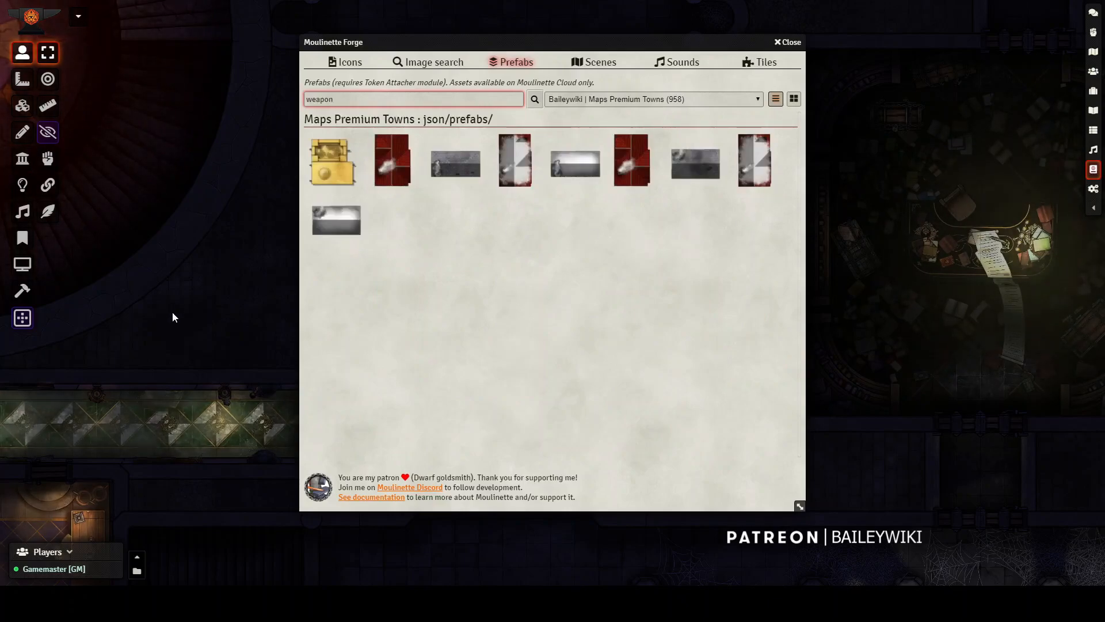
pyautogui.moveTo(369, 99); pyautogui.dragTo(300, 101)
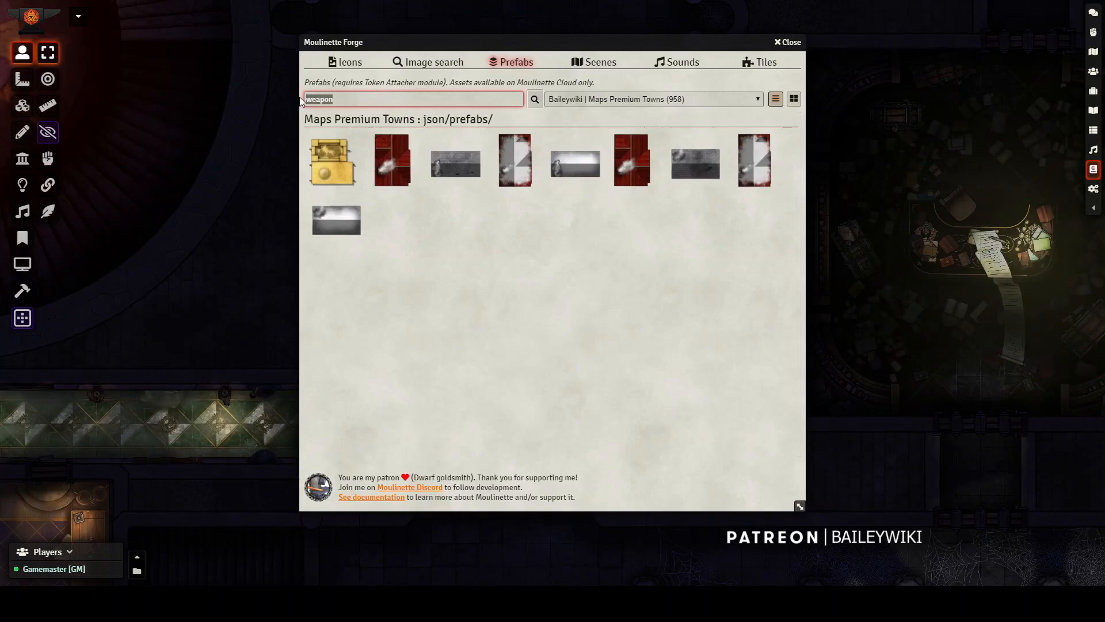
pyautogui.press('BackSpace')
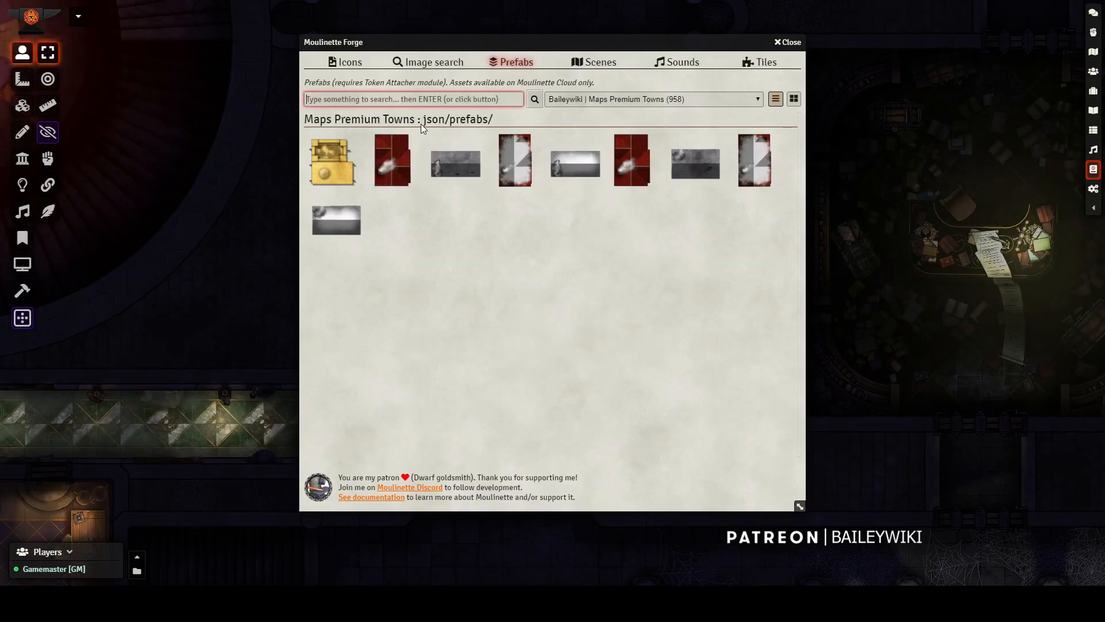
pyautogui.click(662, 101)
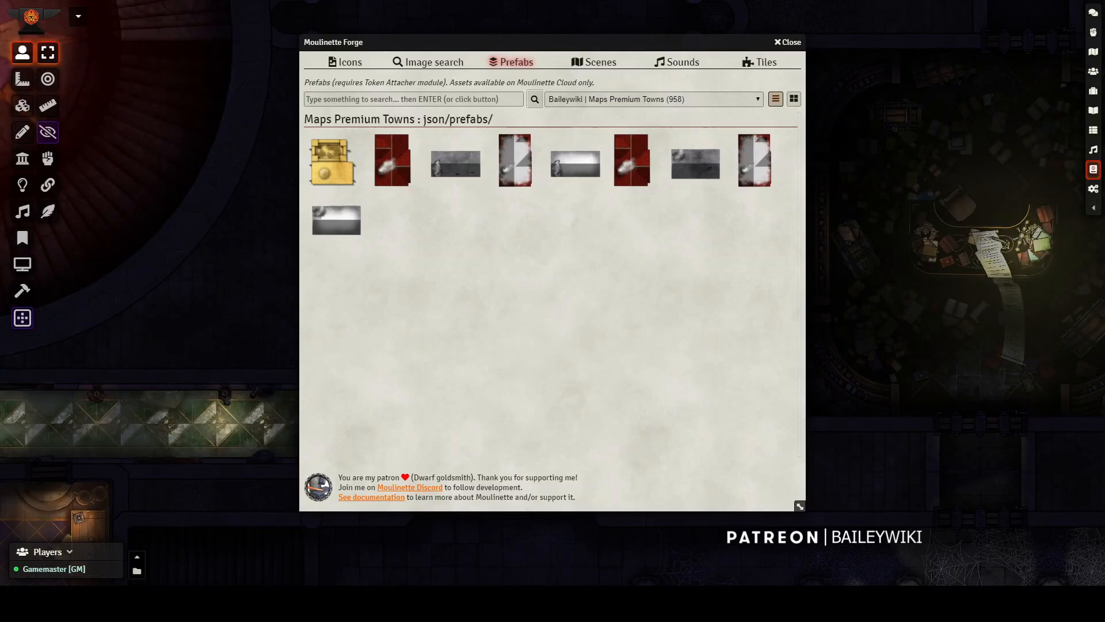
# - Expand the compendium directory and look through its Actor, Item, Macro and Scene compendiums
pyautogui.click(1087, 209)
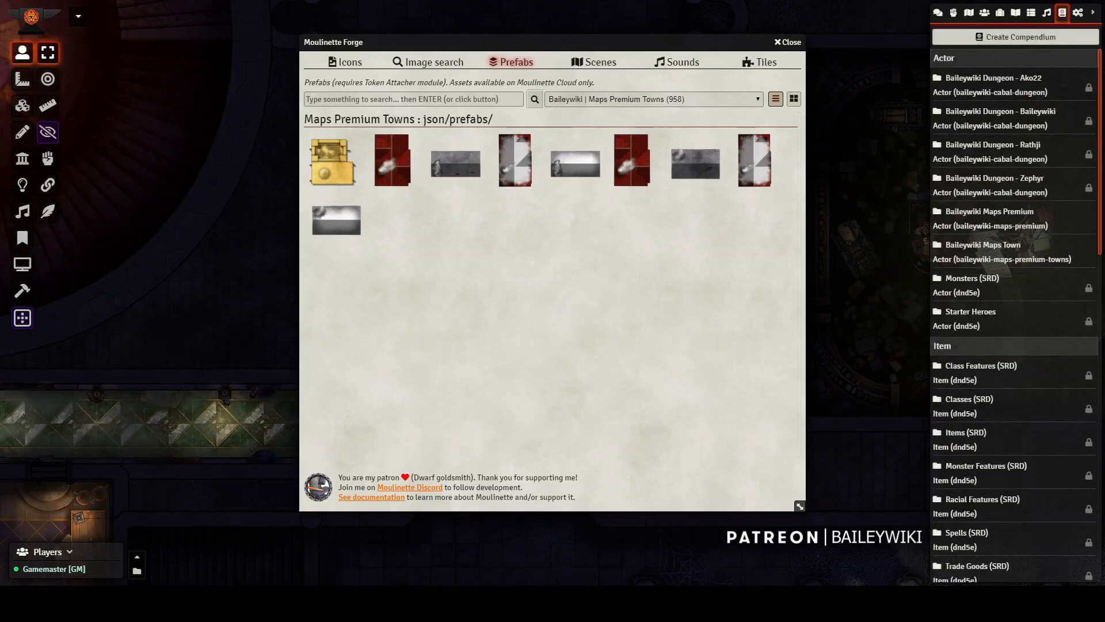
pyautogui.scroll(-15, 1024, 231)
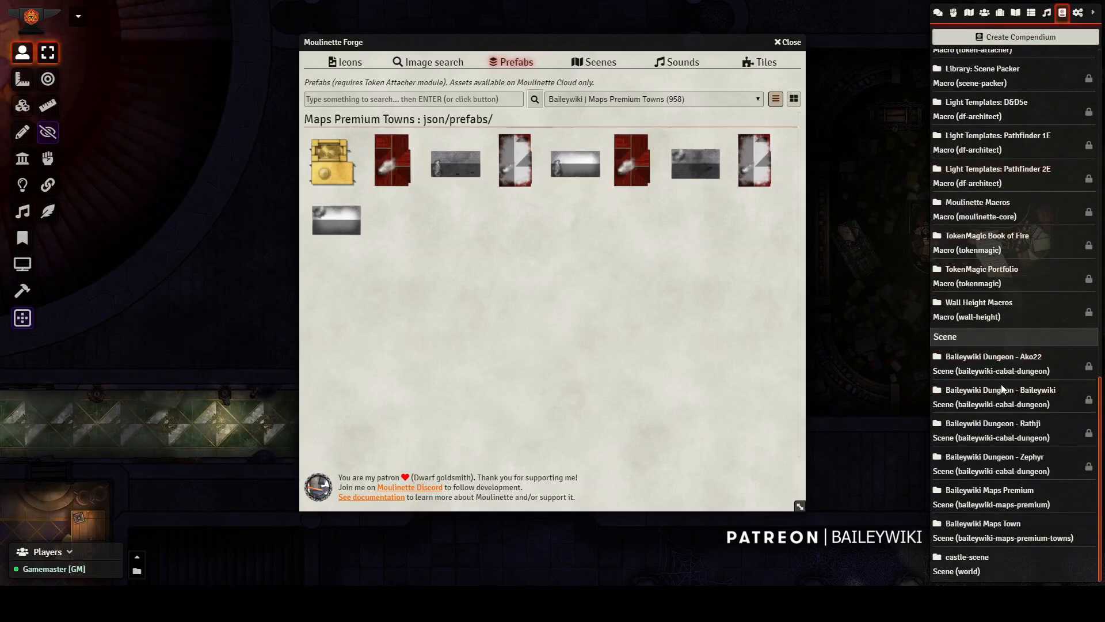
pyautogui.scroll(15, 1002, 388)
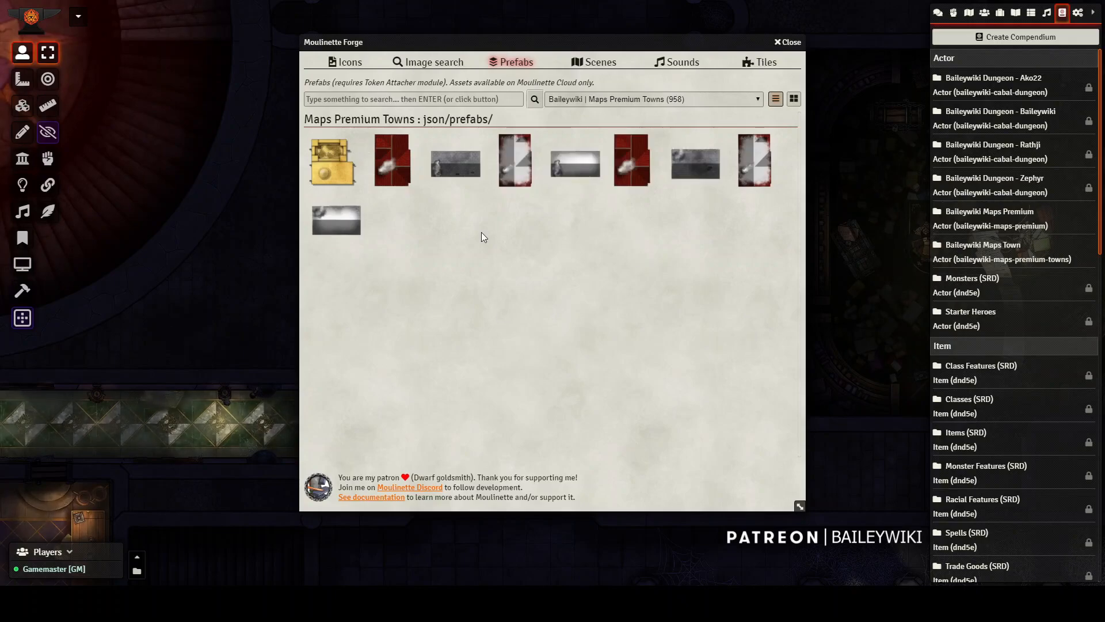
# - Open the sound assets, switch to the tiles of The Gorgon's Animated Smoke Pack 1, and close the Moulinette Forge
pyautogui.click(451, 99)
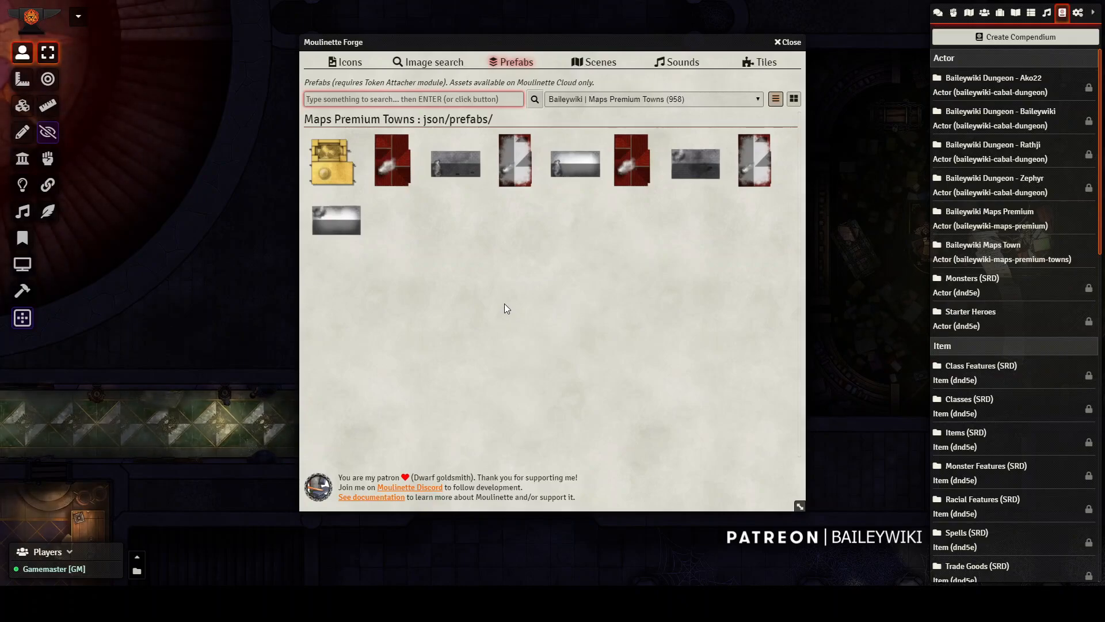
pyautogui.click(599, 95)
pyautogui.click(688, 67)
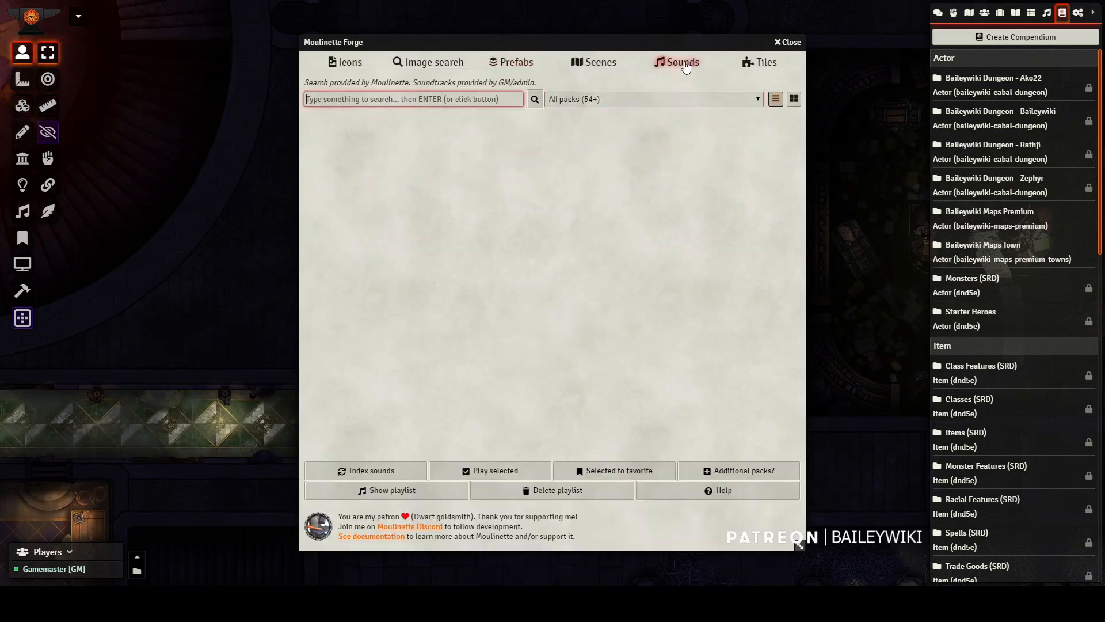
pyautogui.click(761, 62)
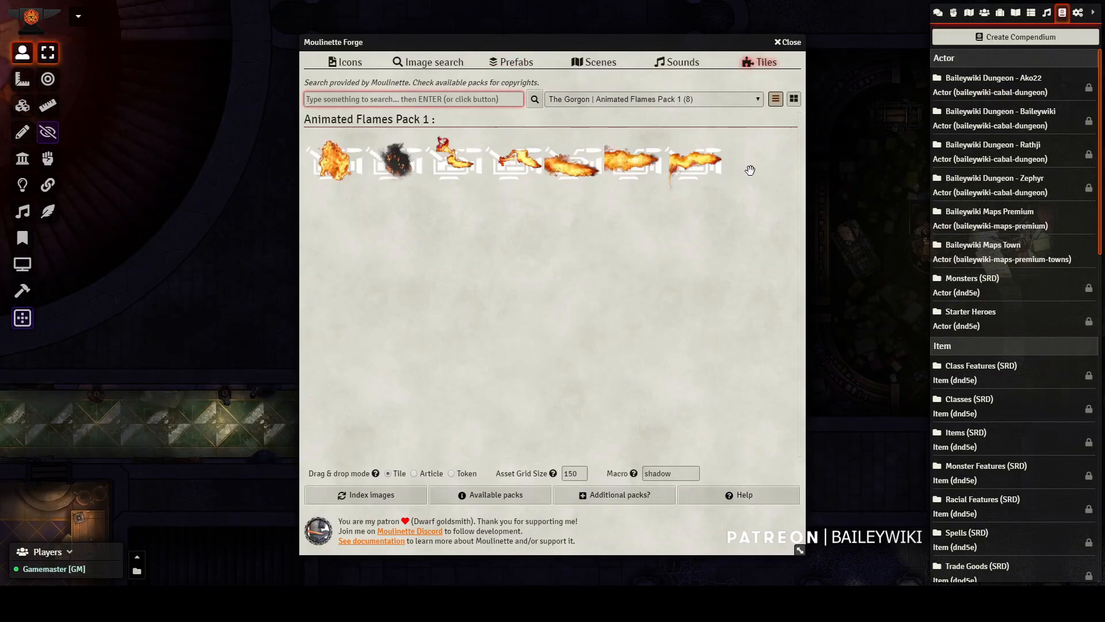
pyautogui.click(698, 102)
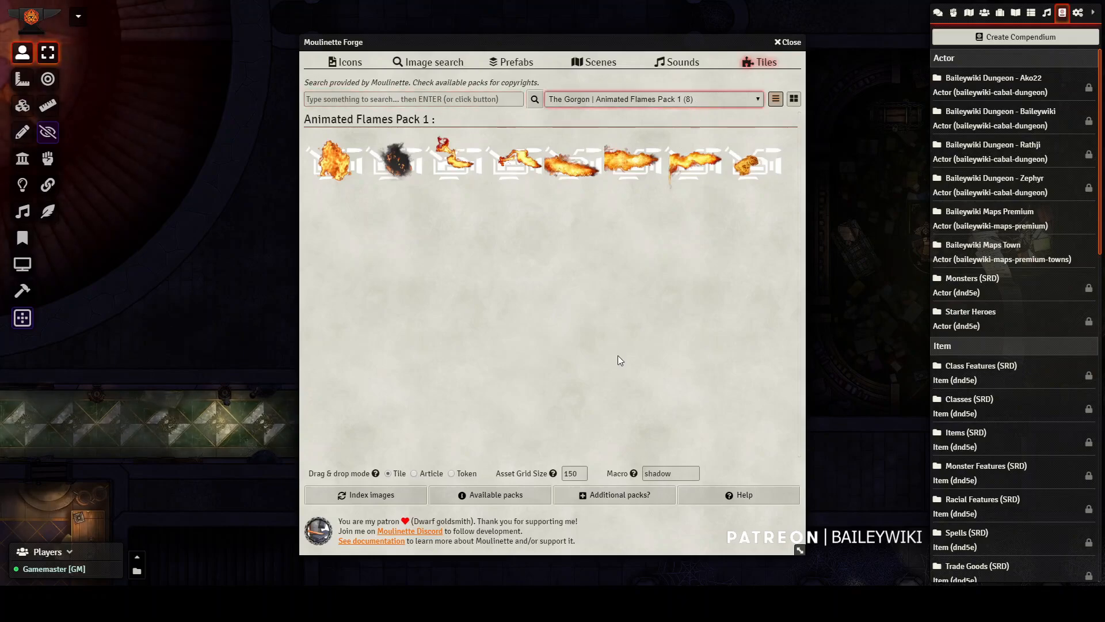
pyautogui.click(637, 395)
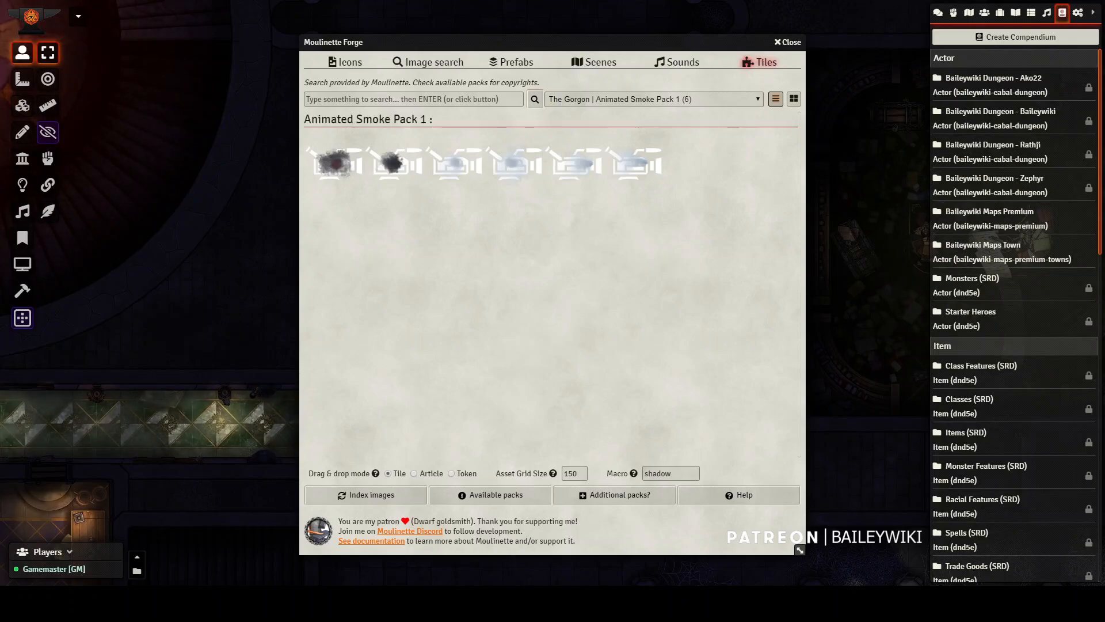
pyautogui.press('Escape')
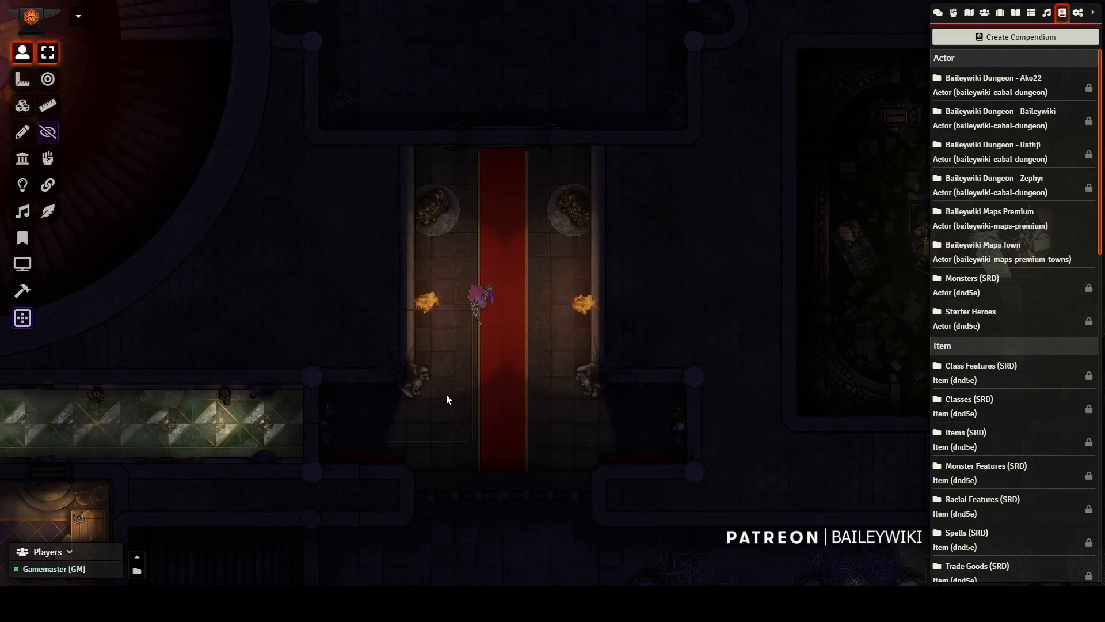
pyautogui.scroll(10, 457, 403)
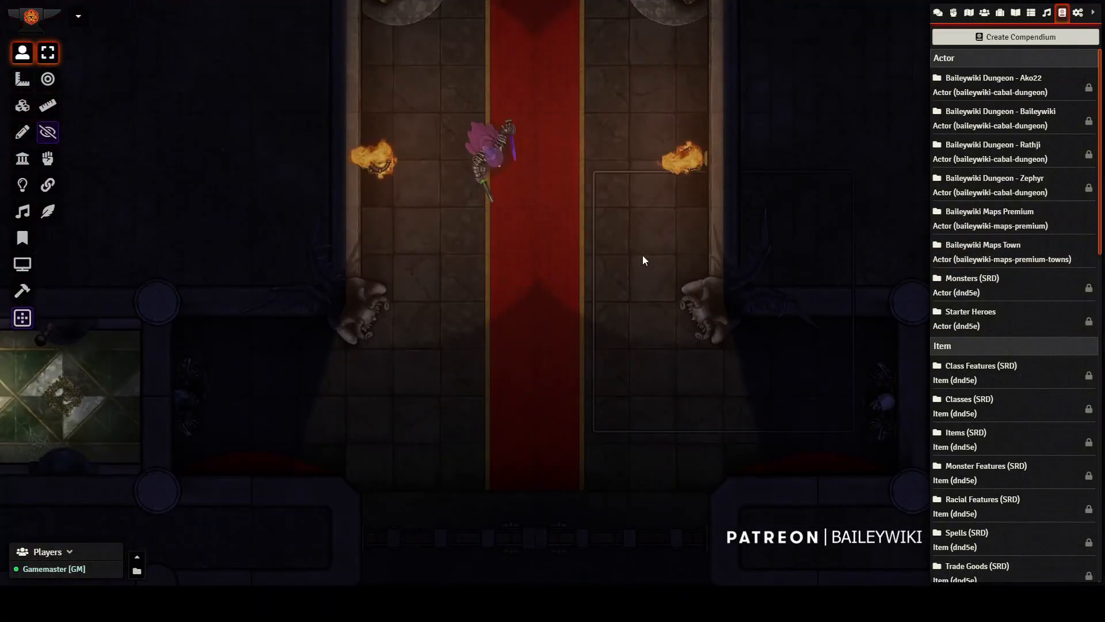
pyautogui.moveTo(575, 137); pyautogui.dragTo(568, 277)
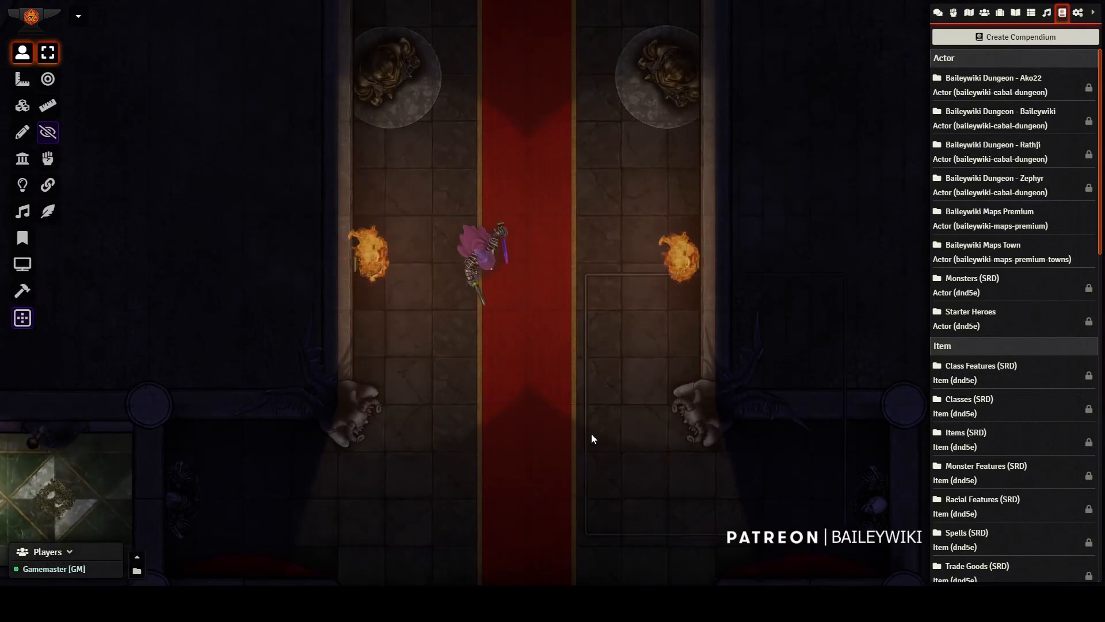
pyautogui.scroll(-5, 550, 272)
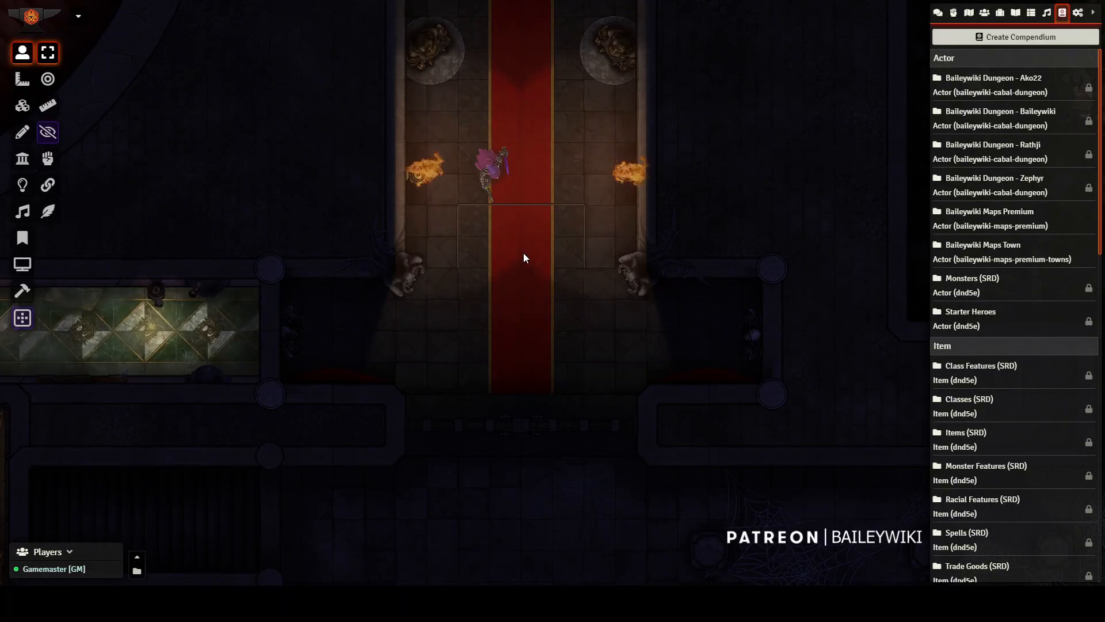
pyautogui.moveTo(523, 253); pyautogui.dragTo(560, 18)
pyautogui.moveTo(601, 353); pyautogui.dragTo(589, 292)
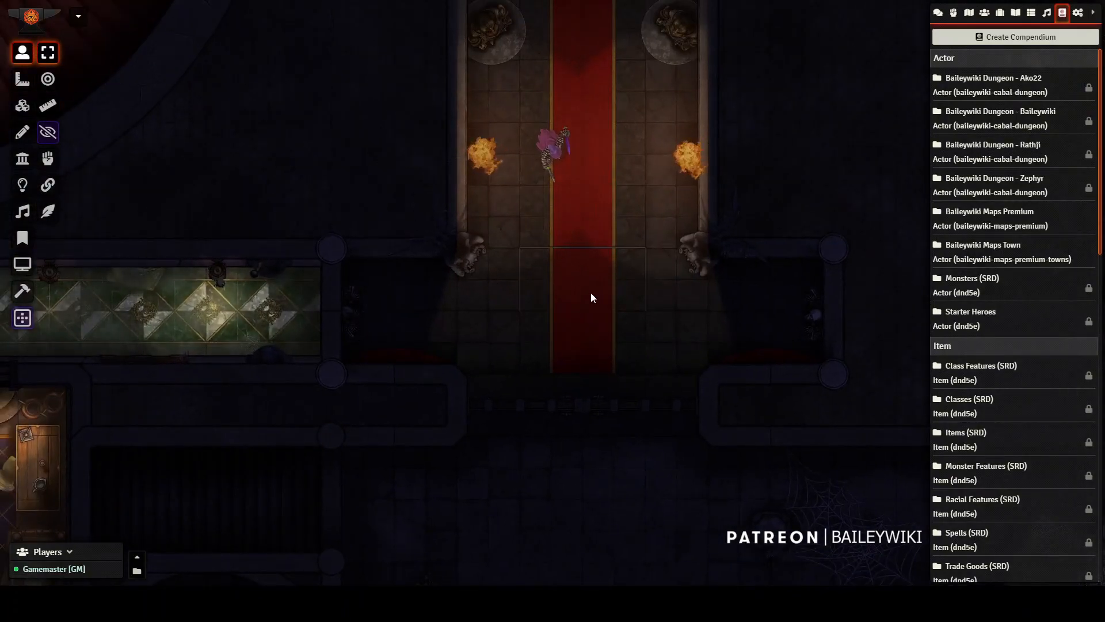
pyautogui.scroll(-4, 588, 292)
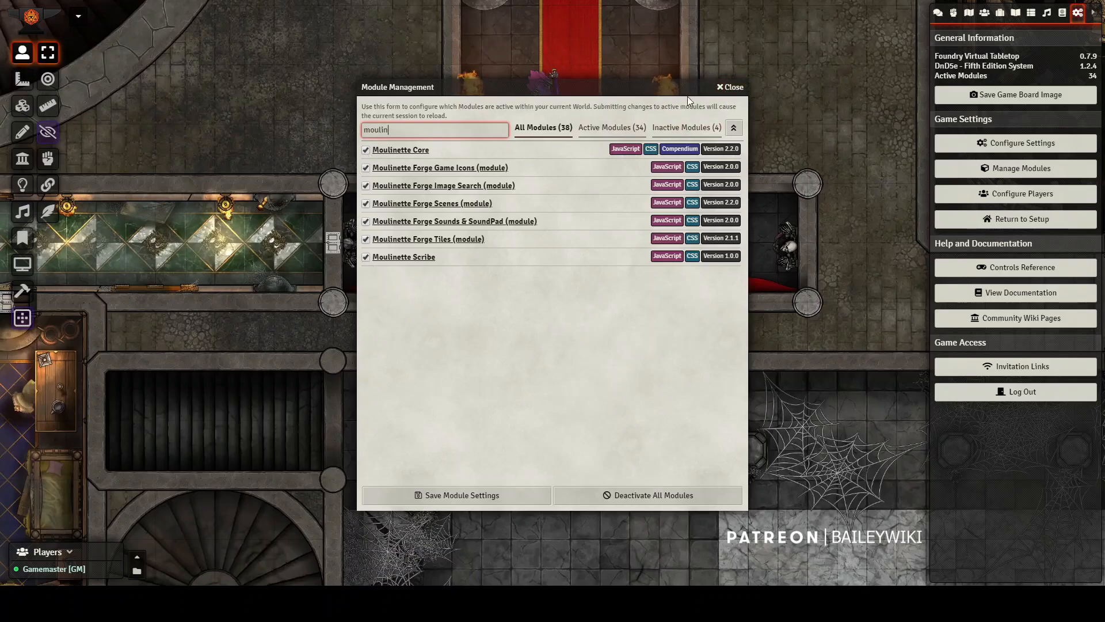
# - Close the module management and show Moulinette's quick-open and soundboard controls
pyautogui.click(726, 87)
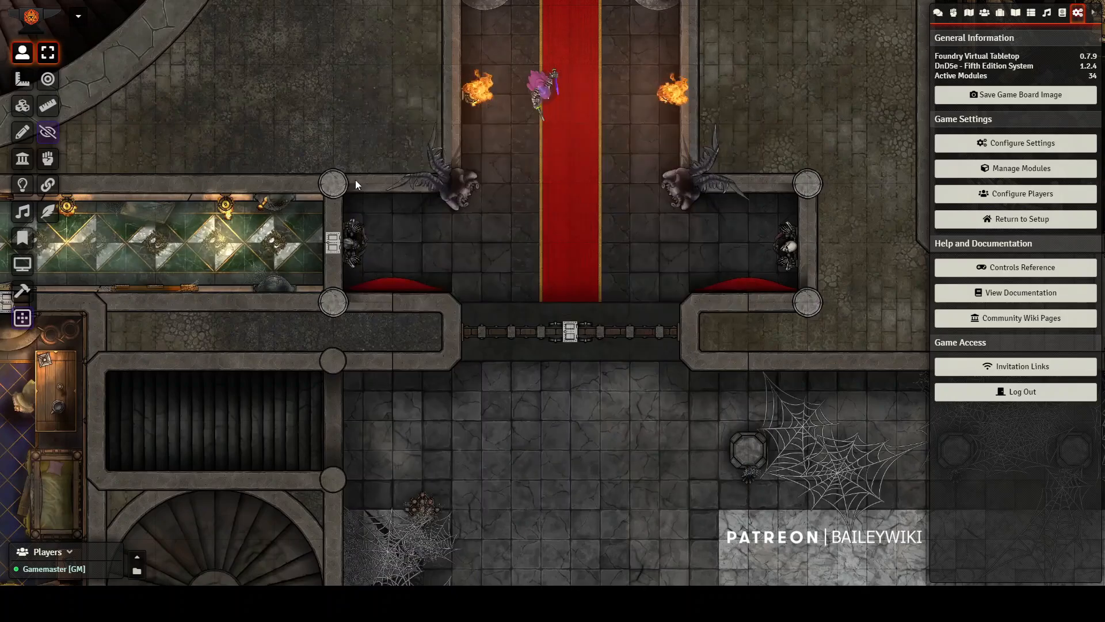
pyautogui.click(23, 294)
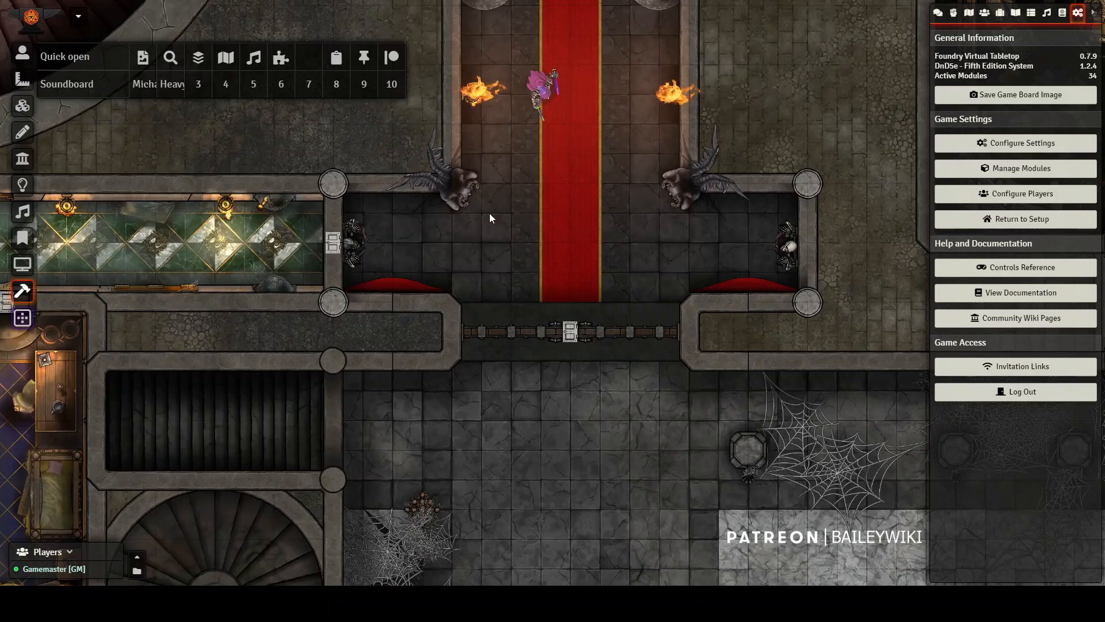
pyautogui.moveTo(500, 256); pyautogui.dragTo(534, 319)
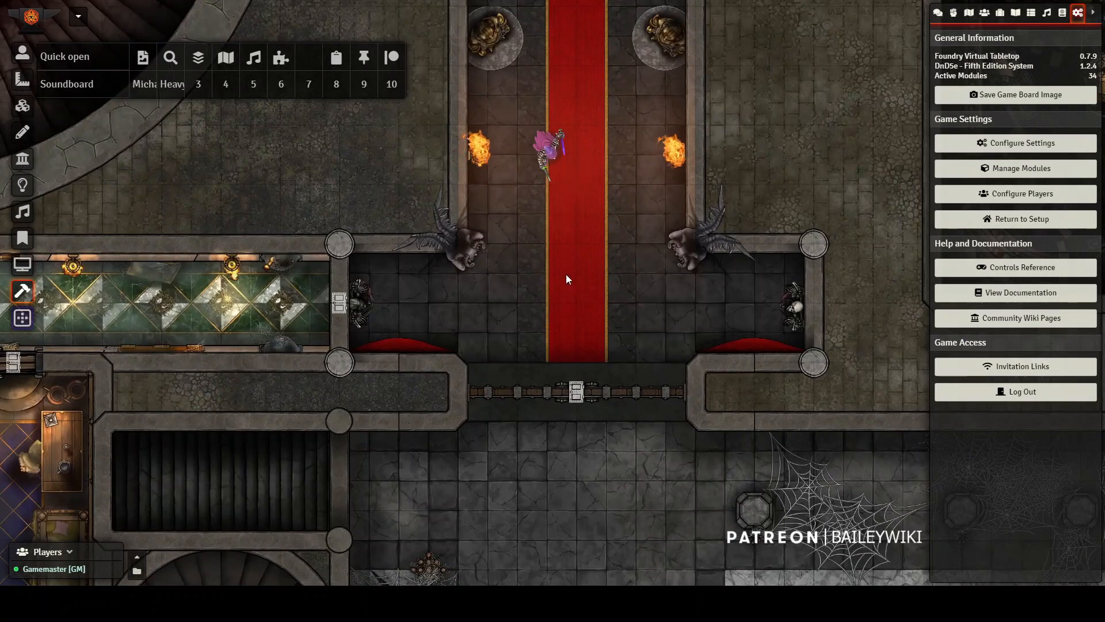
pyautogui.scroll(-4, 551, 262)
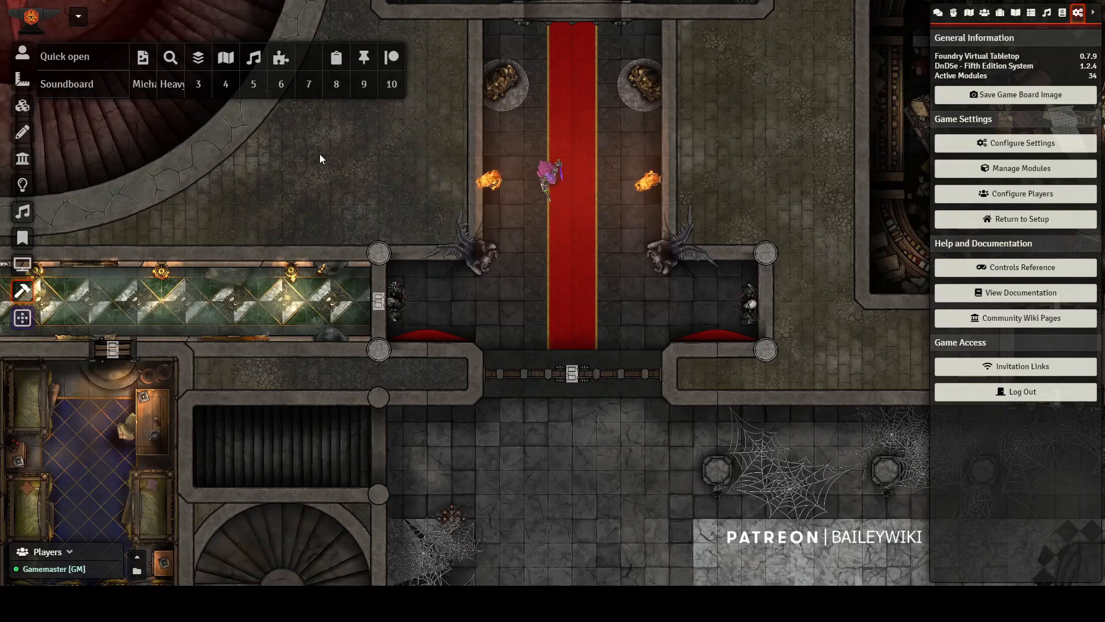
pyautogui.scroll(1, 578, 295)
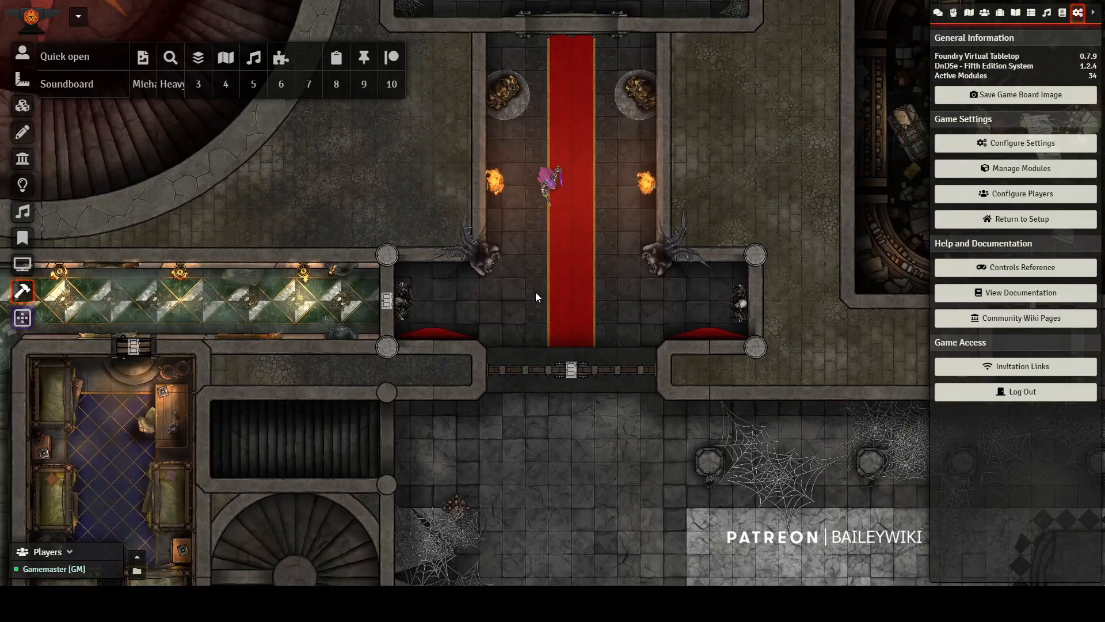
pyautogui.scroll(1, 534, 290)
pyautogui.scroll(1, 530, 276)
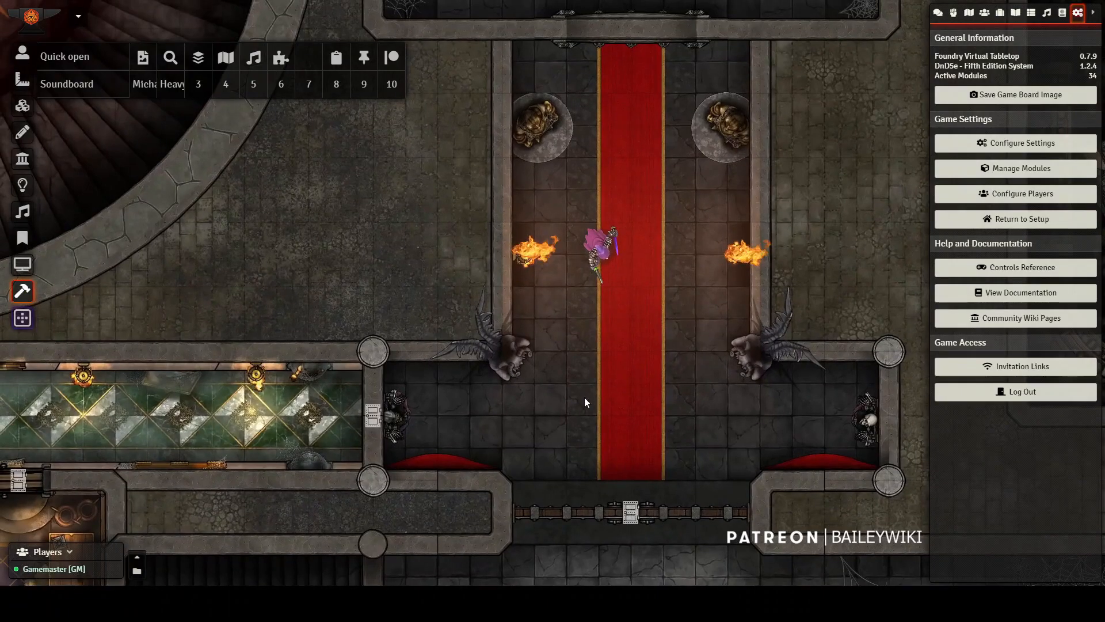
pyautogui.moveTo(587, 400); pyautogui.dragTo(569, 252)
pyautogui.scroll(-1, 571, 250)
pyautogui.scroll(-1, 570, 246)
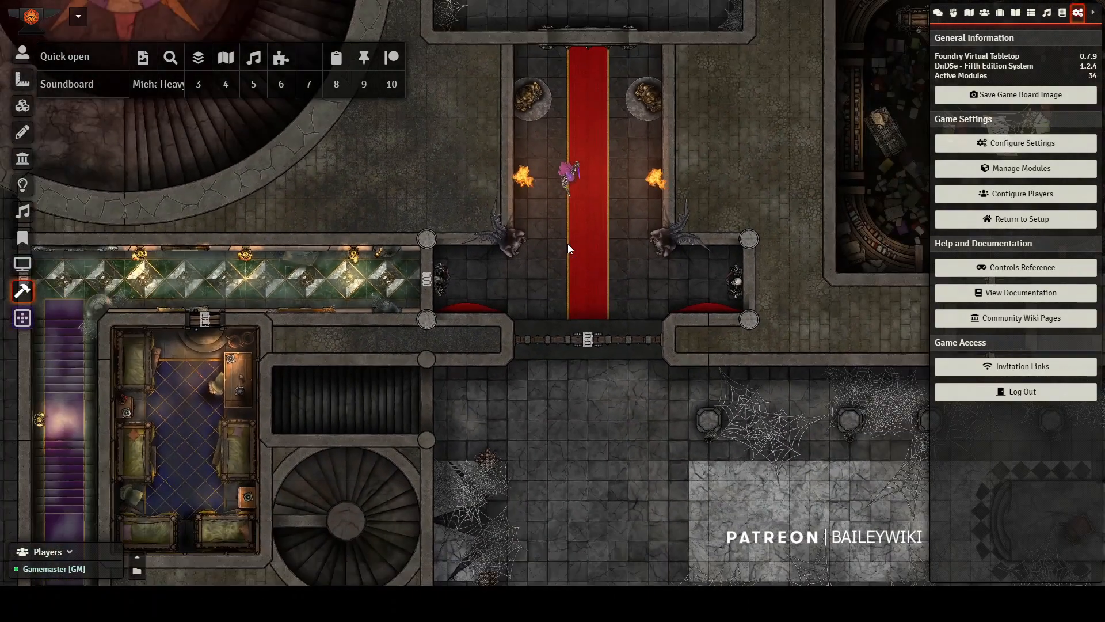
# - Link Moulinette to the Patreon account, allow it to view the public profile and pledges, and close the integration dialog
pyautogui.click(389, 63)
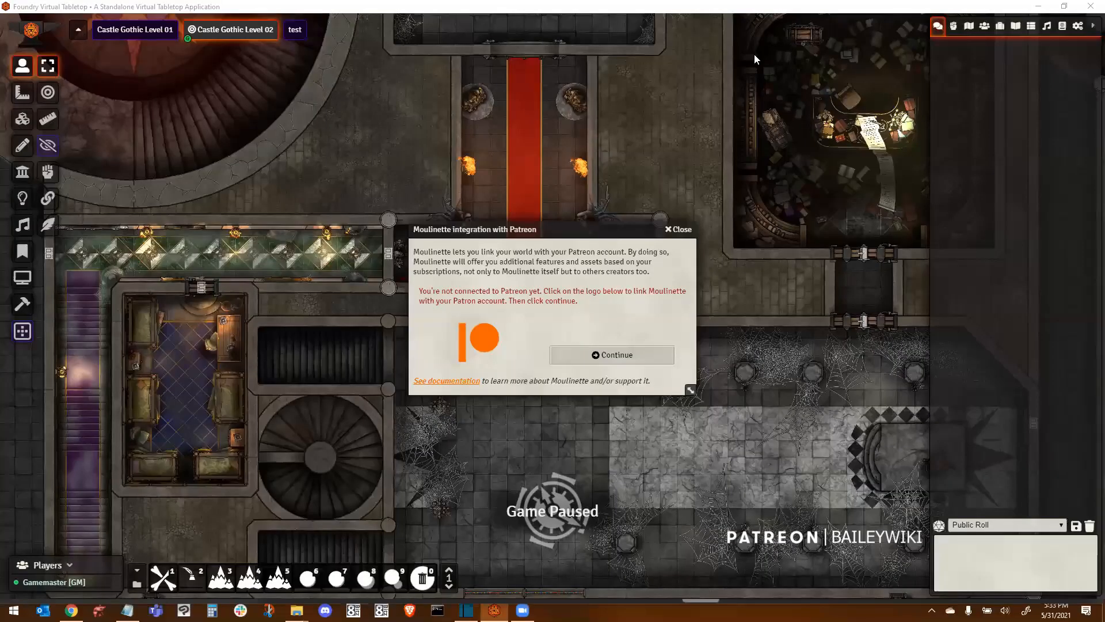
pyautogui.click(484, 343)
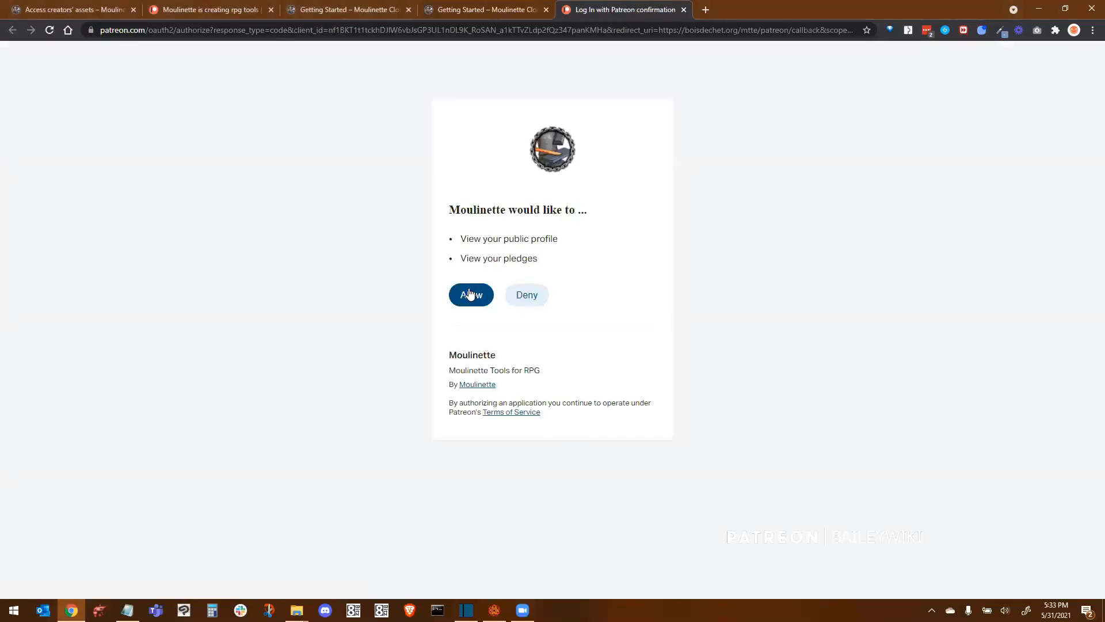
pyautogui.click(469, 293)
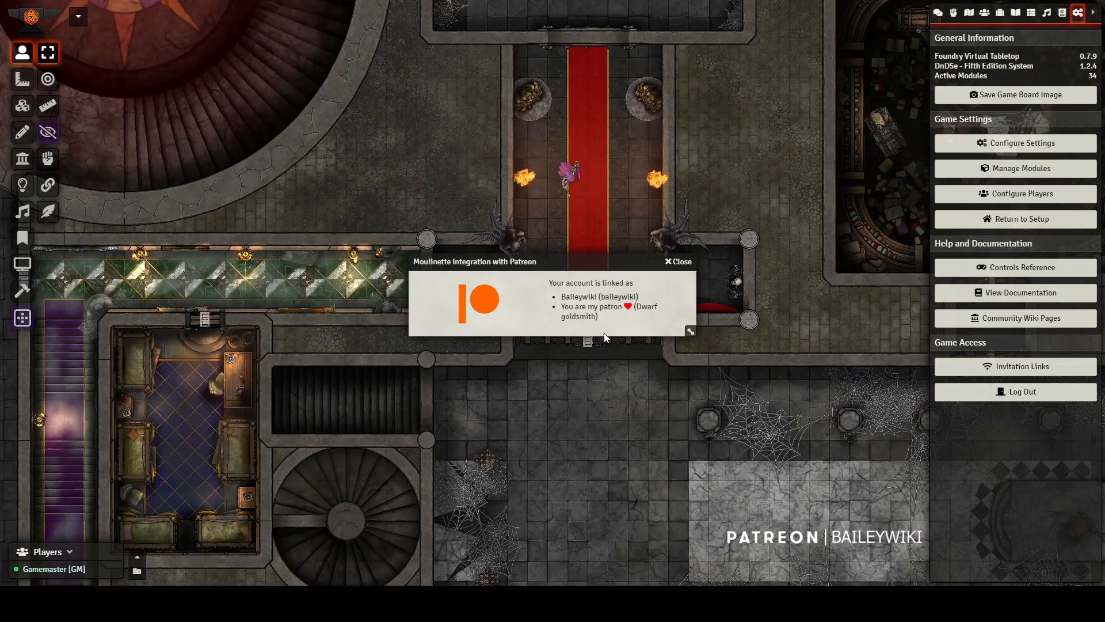
pyautogui.click(679, 262)
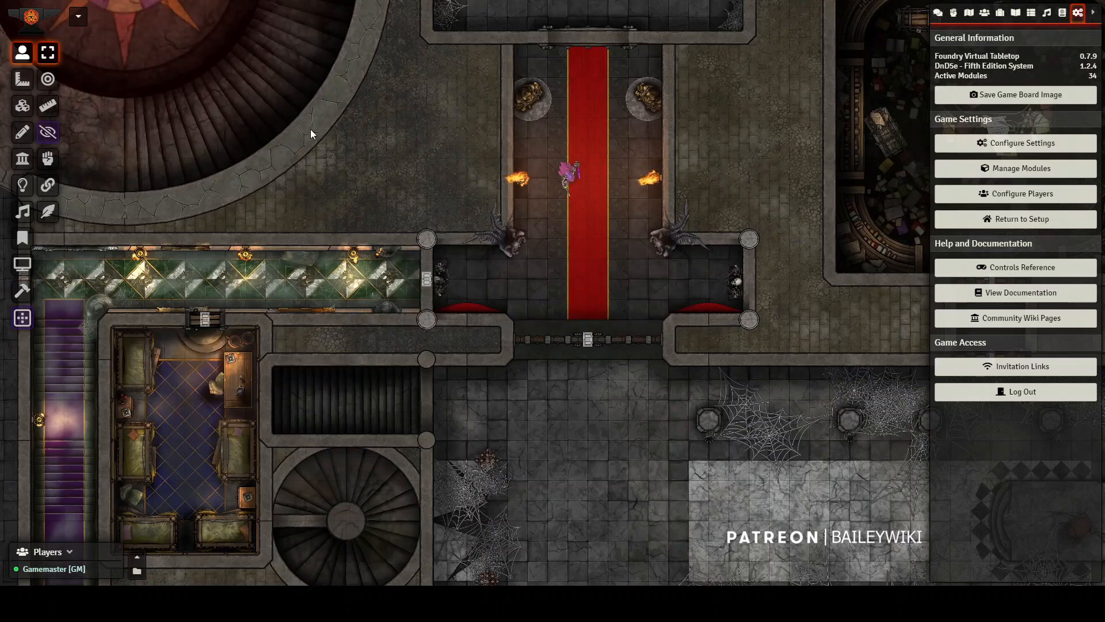
# - Open Moulinette's tile browser and show the Tom Cartos Artificial Assets pack
pyautogui.click(29, 293)
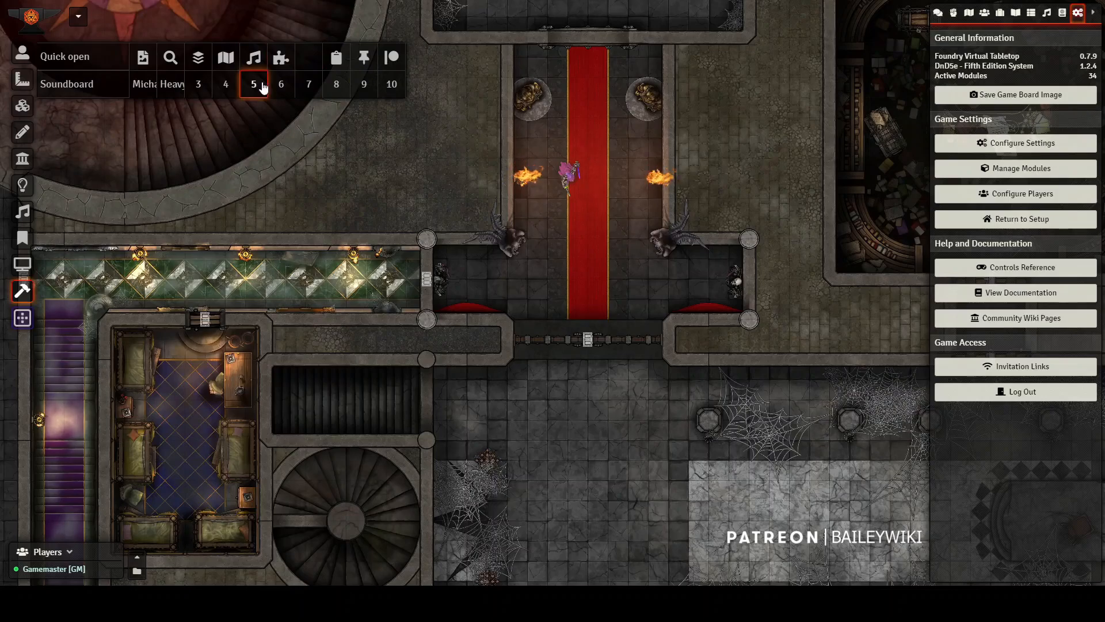
pyautogui.click(274, 62)
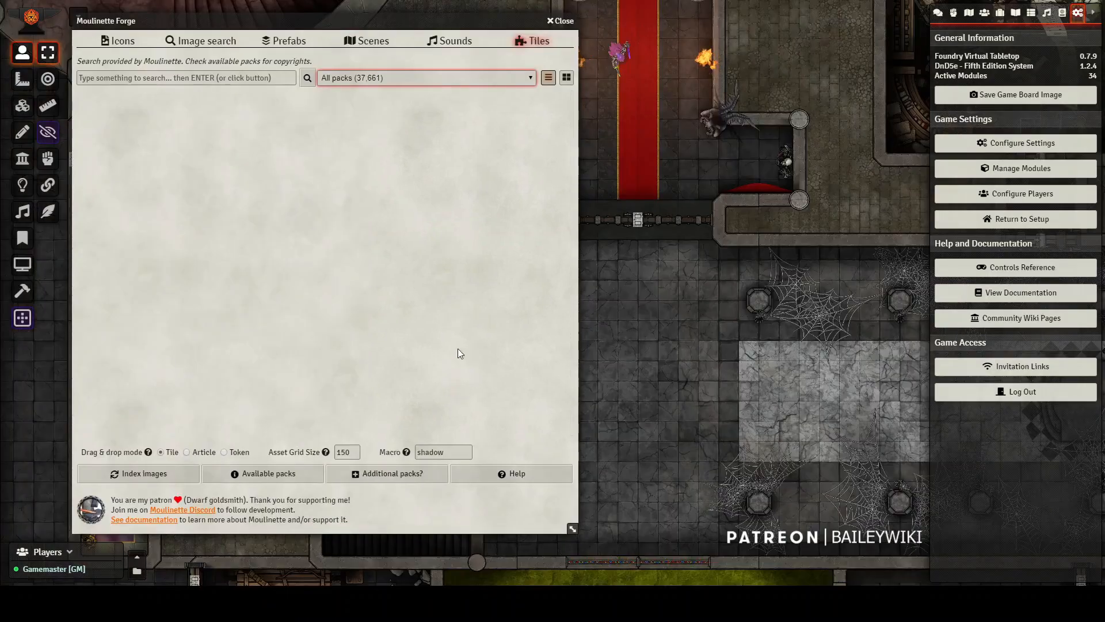
pyautogui.click(424, 273)
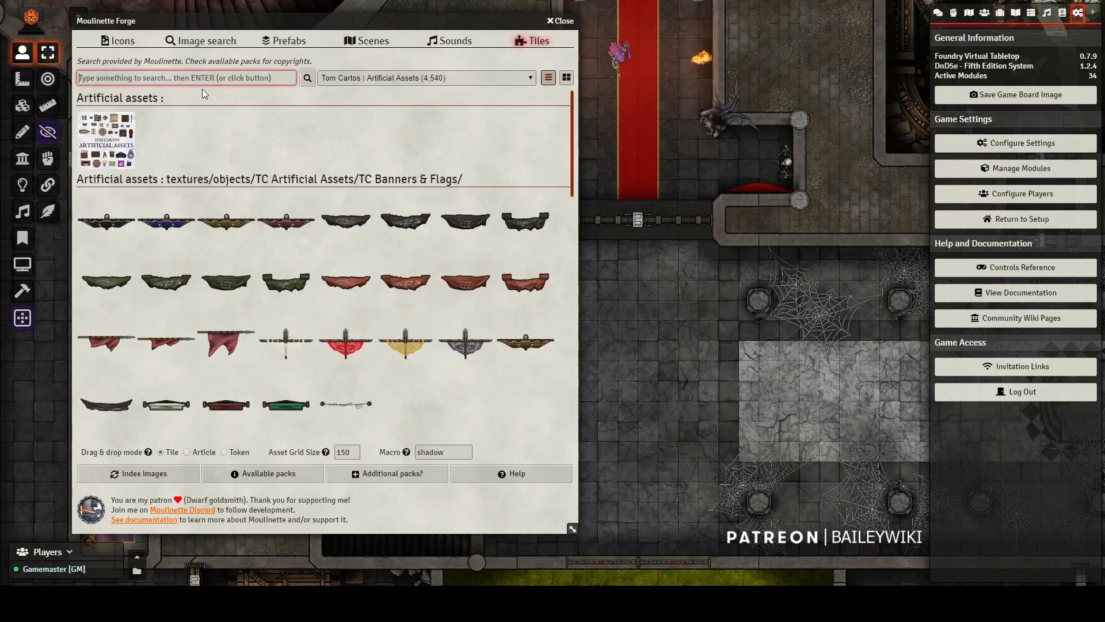
# - Search the Artificial Assets tiles for "sword" and look through the matching tiles
pyautogui.write('swor')
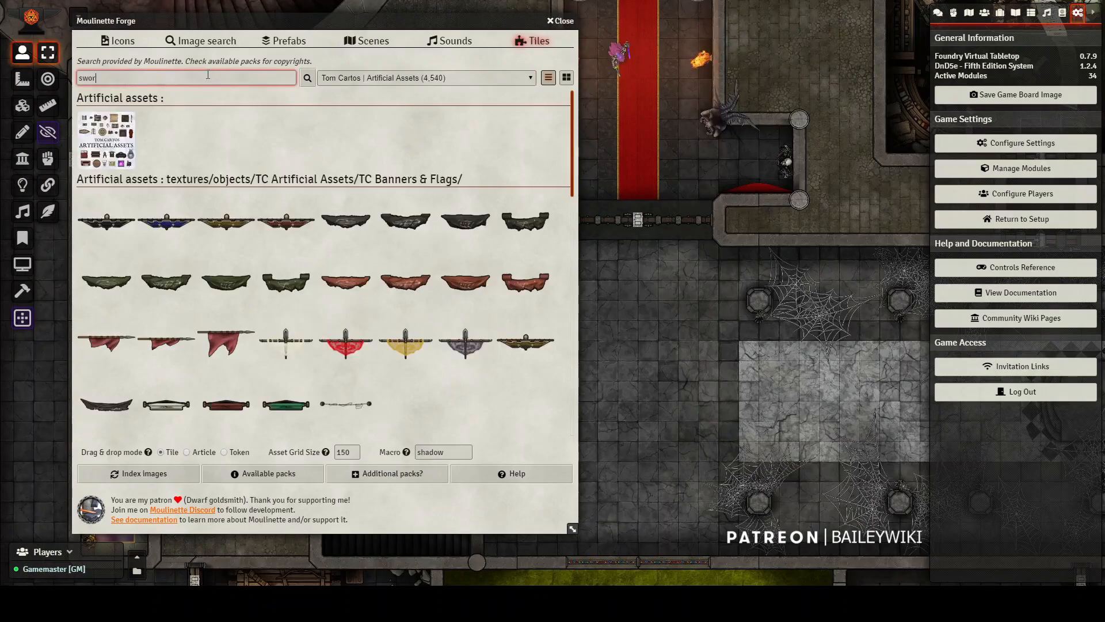
pyautogui.write('d')
pyautogui.scroll(-4, 277, 258)
pyautogui.scroll(-2, 314, 309)
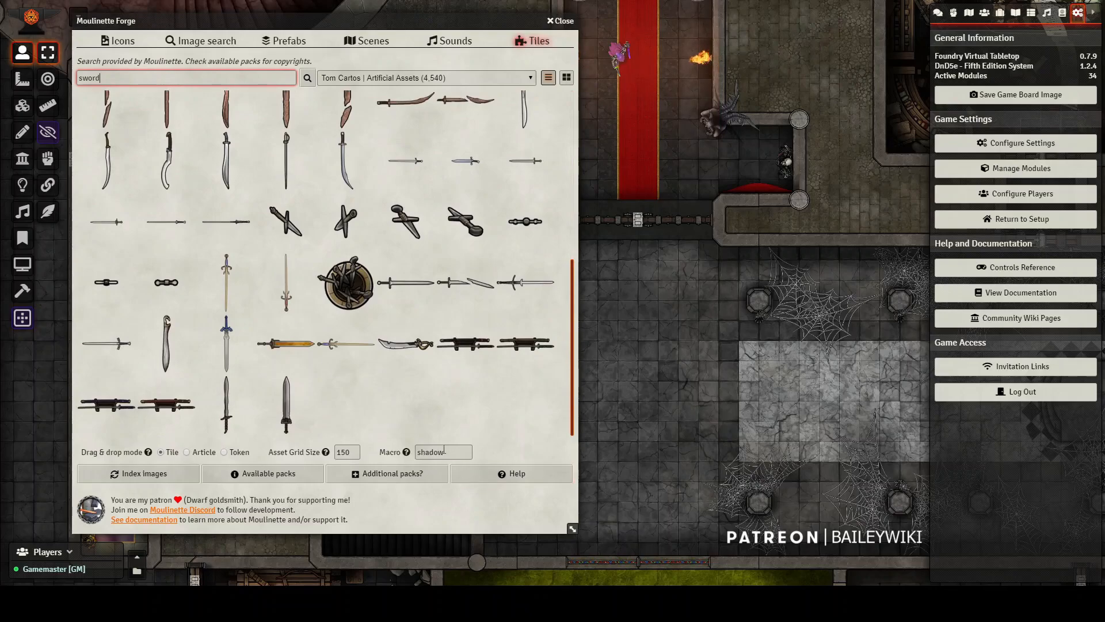
# - Set the tile macro to "glow" and the asset grid size to 256
pyautogui.click(466, 453)
pyautogui.hotkey('ctrl', 'a')
pyautogui.write('glow')
pyautogui.press('Tab')
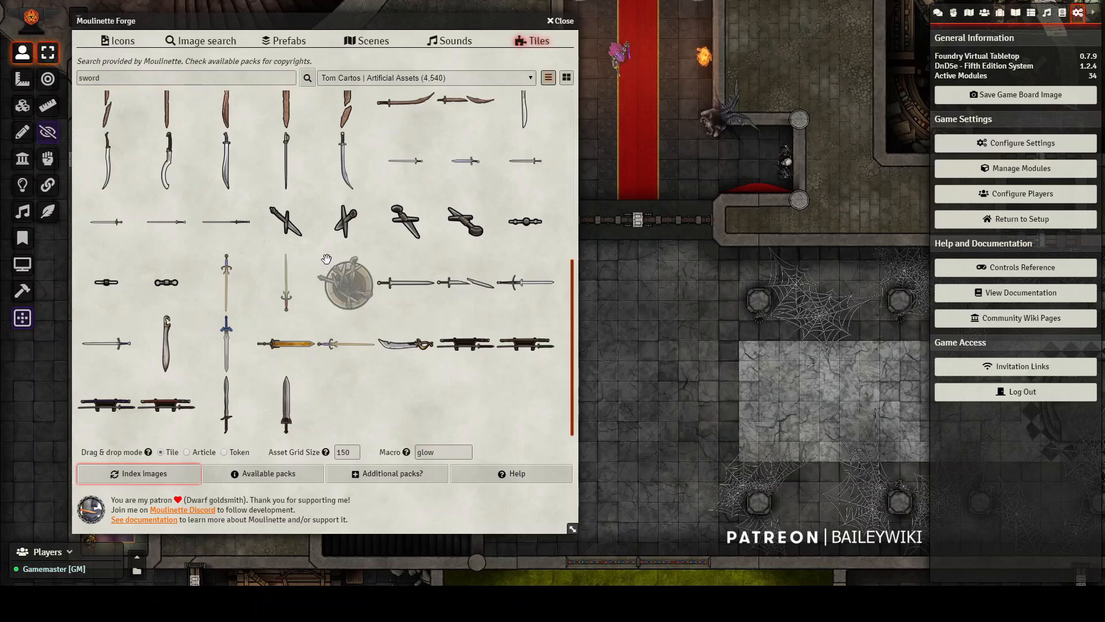
pyautogui.click(355, 453)
pyautogui.hotkey('ctrl', 'a')
pyautogui.write('256')
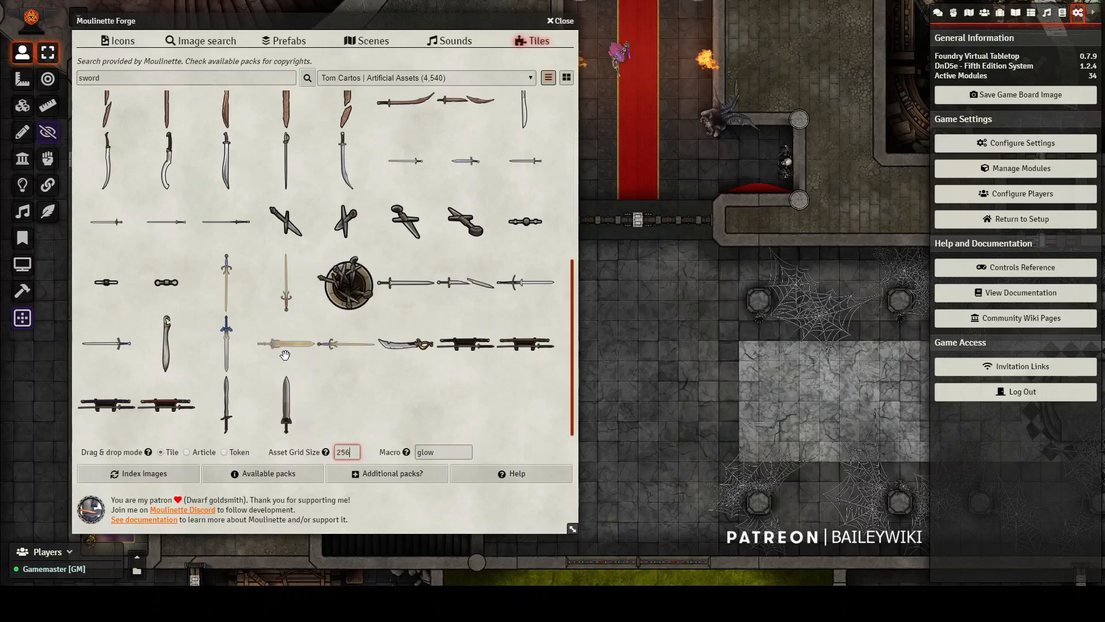
pyautogui.press('Tab')
# - Place the Ceremonial Sword 02 tile on the stone floor below the gate and move it toward the lighter floor area
pyautogui.moveTo(283, 272); pyautogui.dragTo(639, 380)
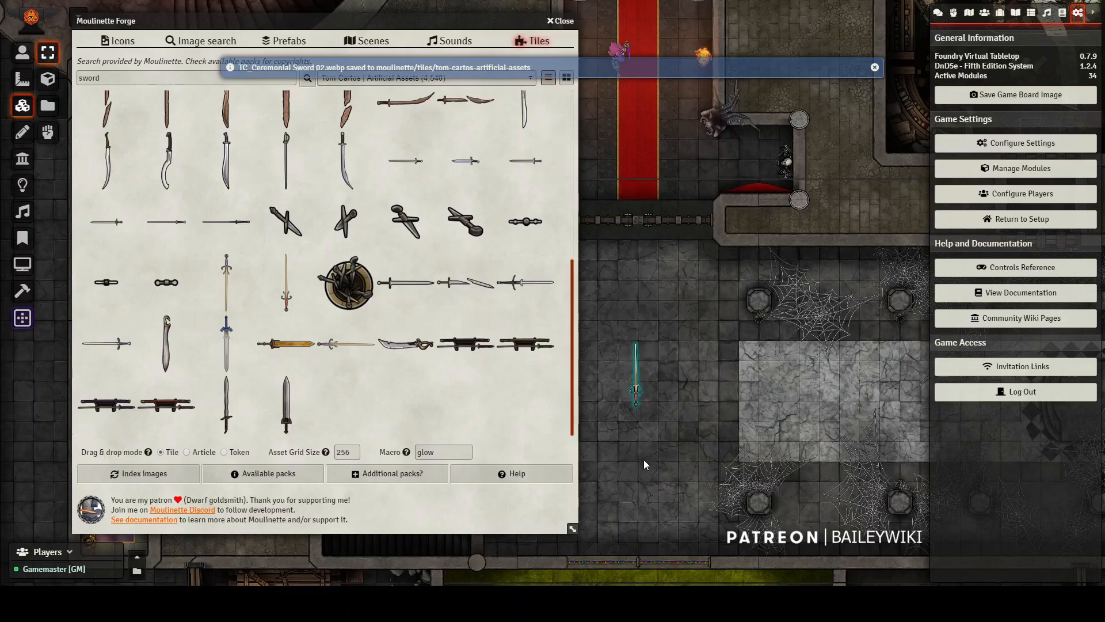
pyautogui.scroll(7, 643, 458)
pyautogui.click(671, 418)
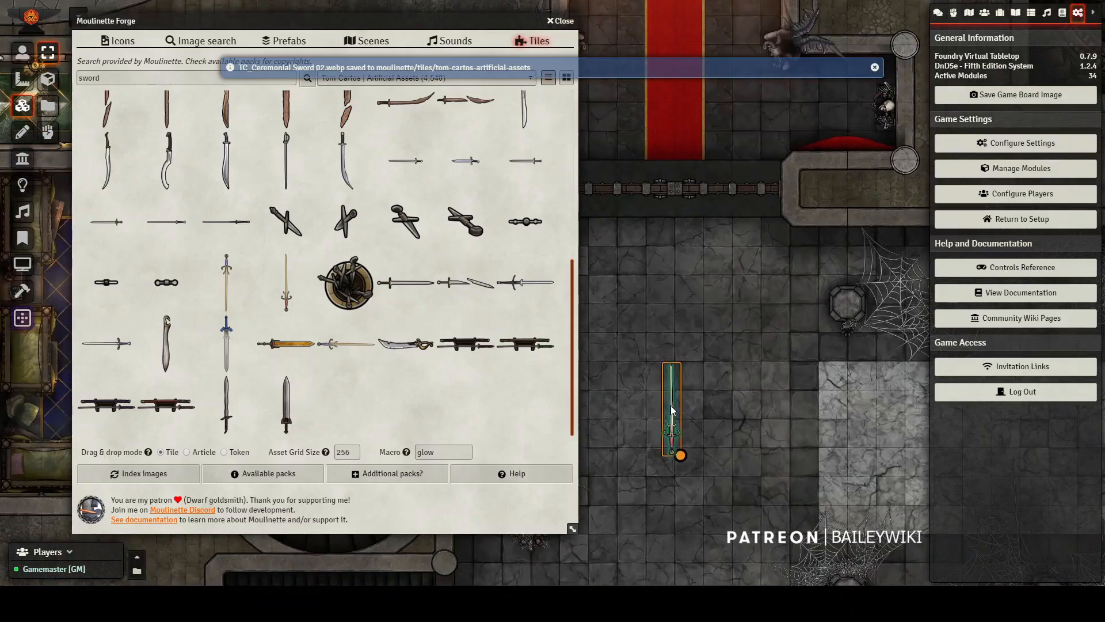
pyautogui.moveTo(678, 408); pyautogui.dragTo(747, 410)
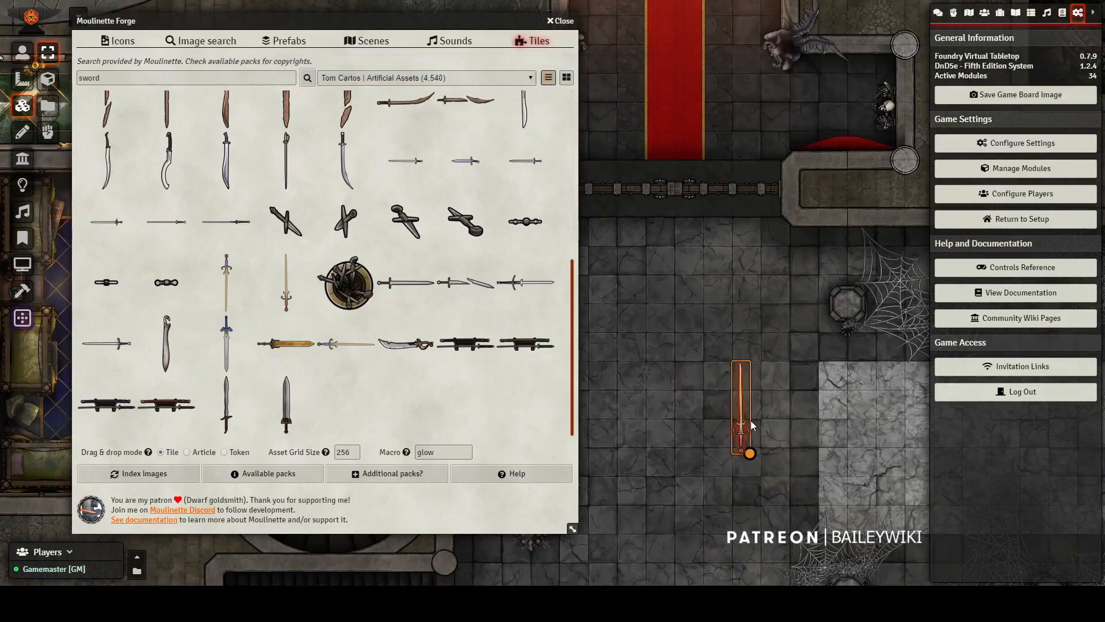
# - Examine the glow effect on the placed sword tile up close and from farther out
pyautogui.scroll(8, 696, 457)
pyautogui.click(733, 461)
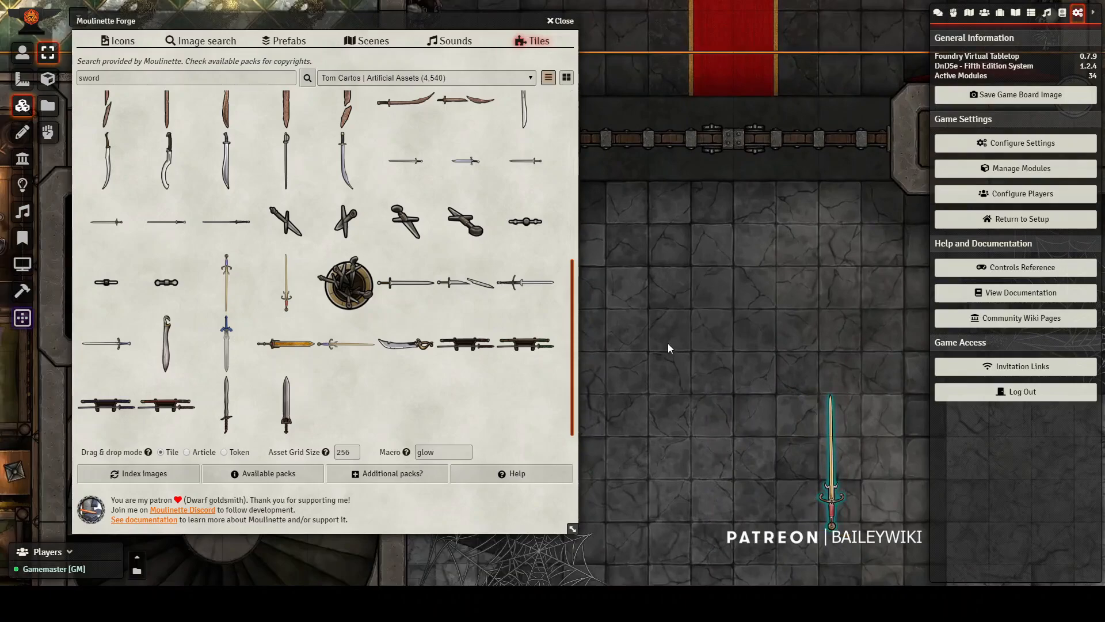
pyautogui.click(831, 481)
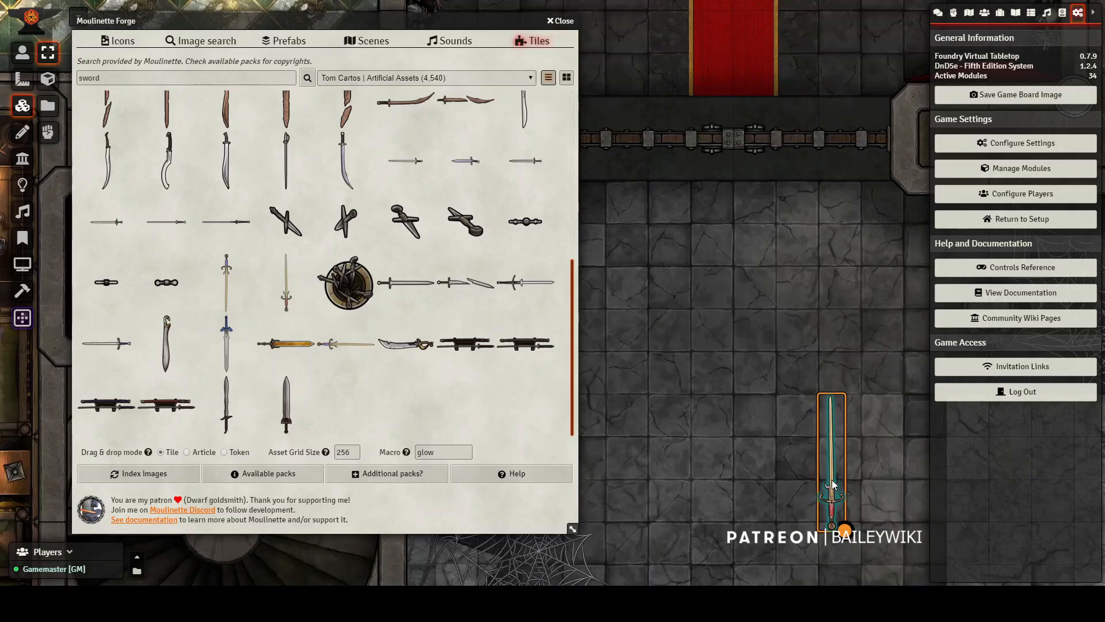
pyautogui.scroll(-3, 827, 460)
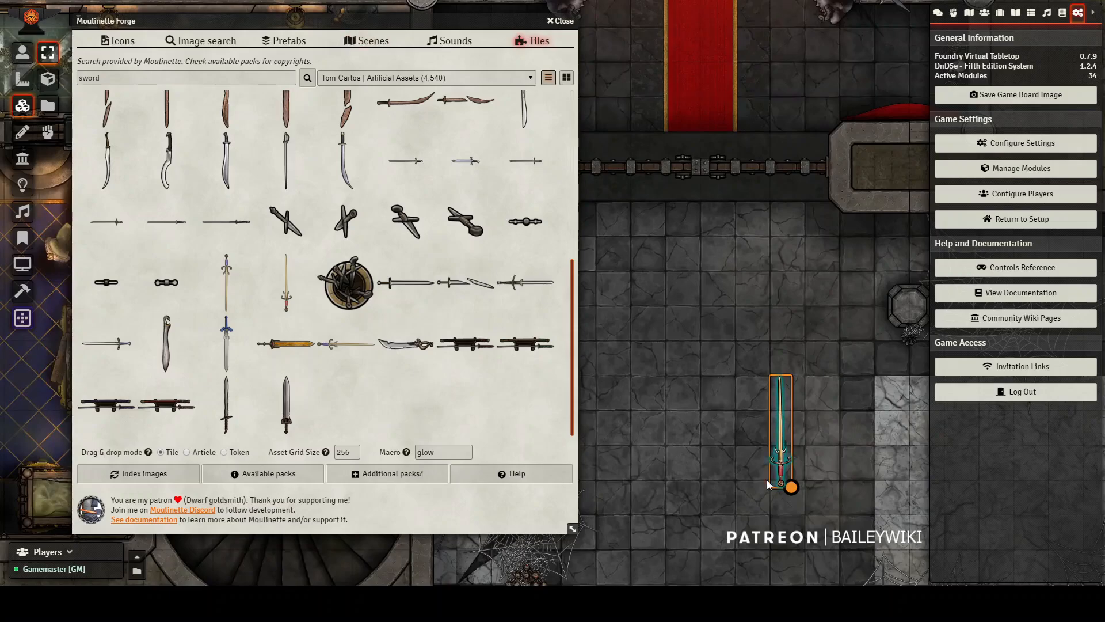
pyautogui.scroll(3, 698, 316)
pyautogui.moveTo(821, 348); pyautogui.dragTo(733, 358)
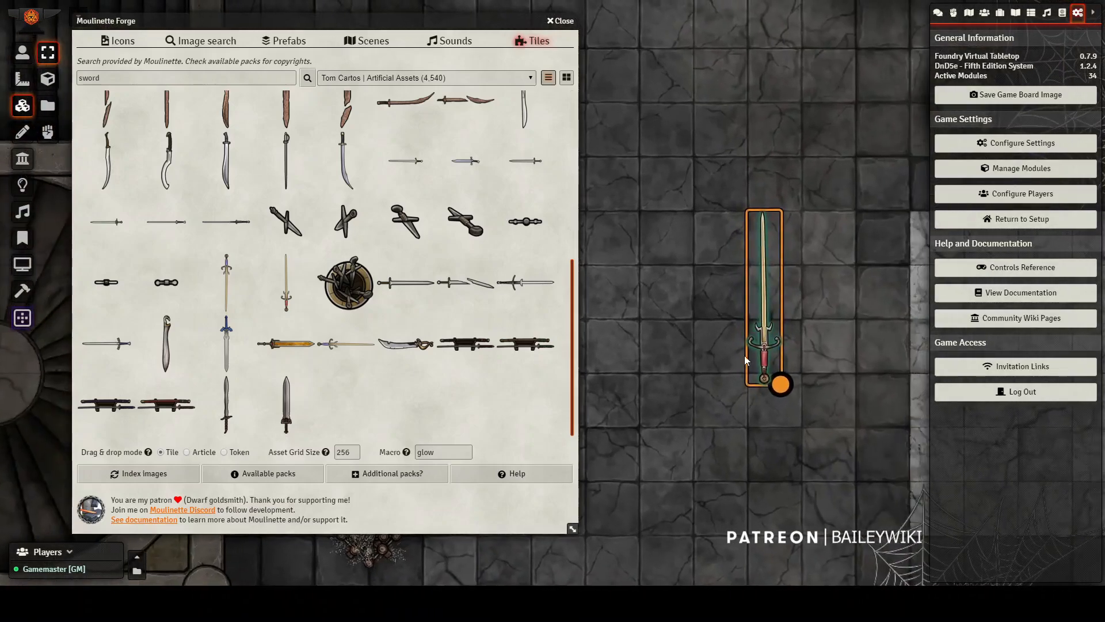
pyautogui.scroll(-3, 719, 322)
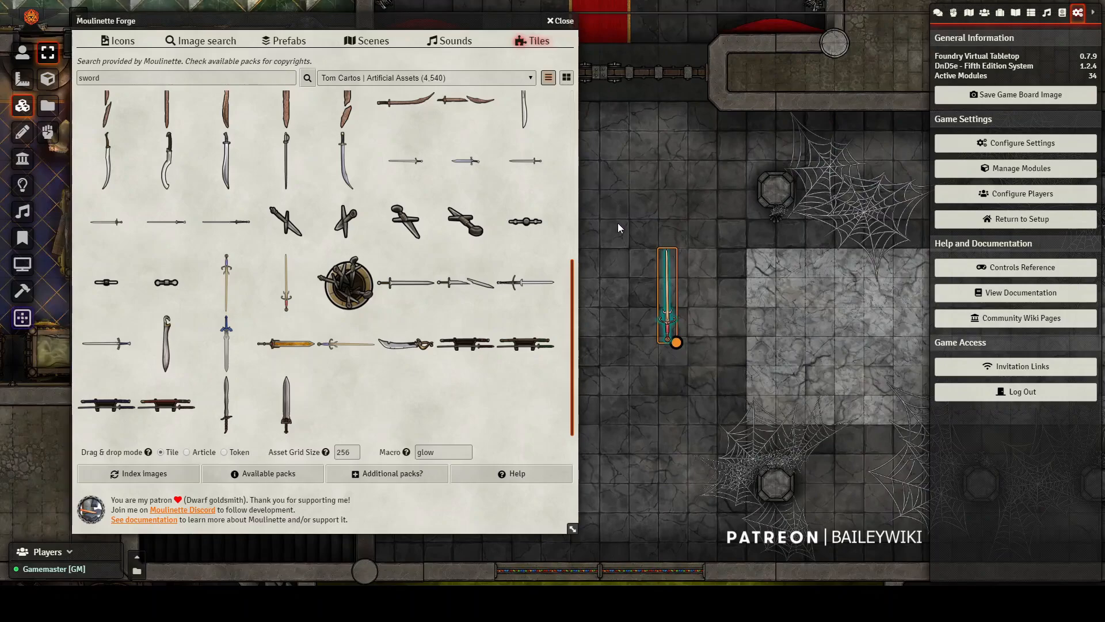
pyautogui.scroll(-2, 610, 216)
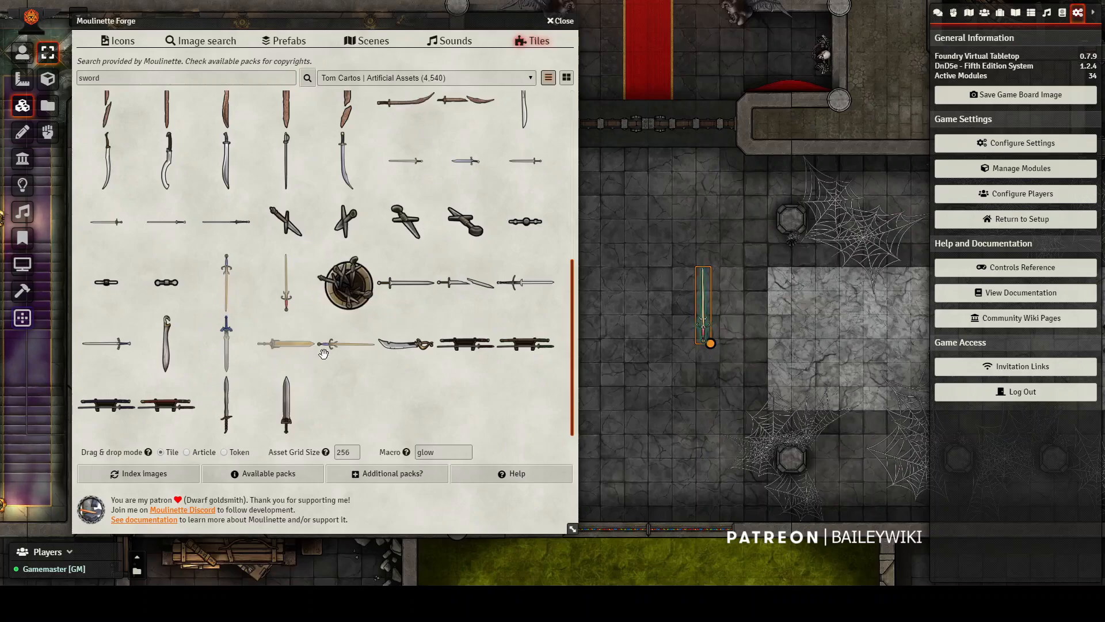
pyautogui.scroll(3, 674, 371)
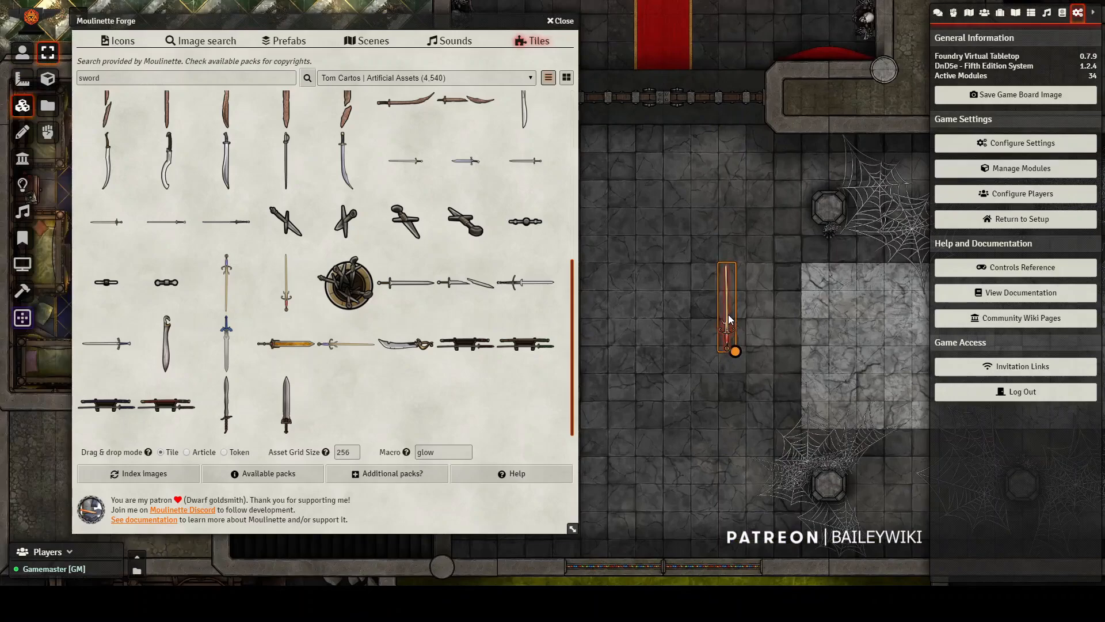
# - Delete the glowing sword tile and set the tile macro to "shadow"
pyautogui.press('Delete')
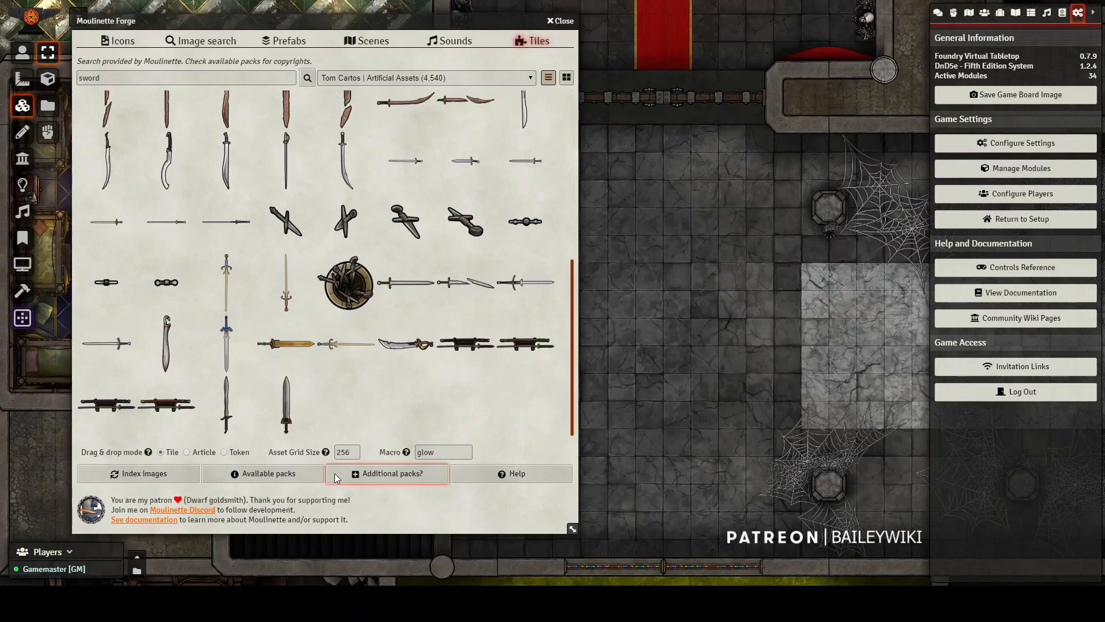
pyautogui.doubleClick(451, 447)
pyautogui.write('shad')
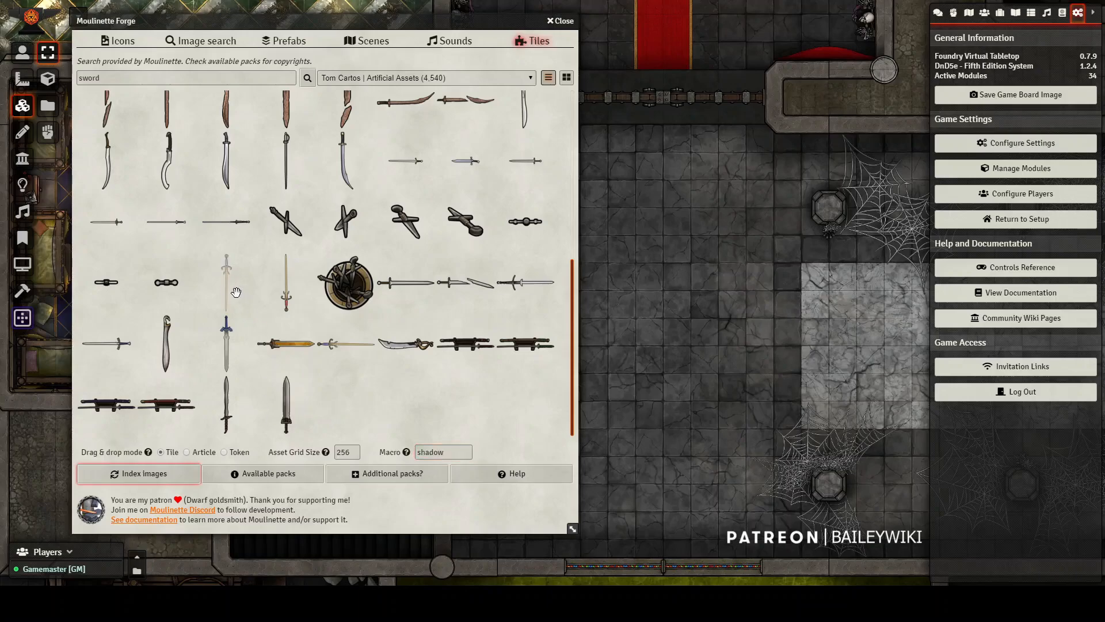
# - Place the Master Sword tile on the stone floor below the gate and rotate it so its blade points up
pyautogui.moveTo(226, 348); pyautogui.dragTo(674, 330)
pyautogui.click(680, 334)
pyautogui.scroll(1, 659, 384)
pyautogui.scroll(-12, 719, 347)
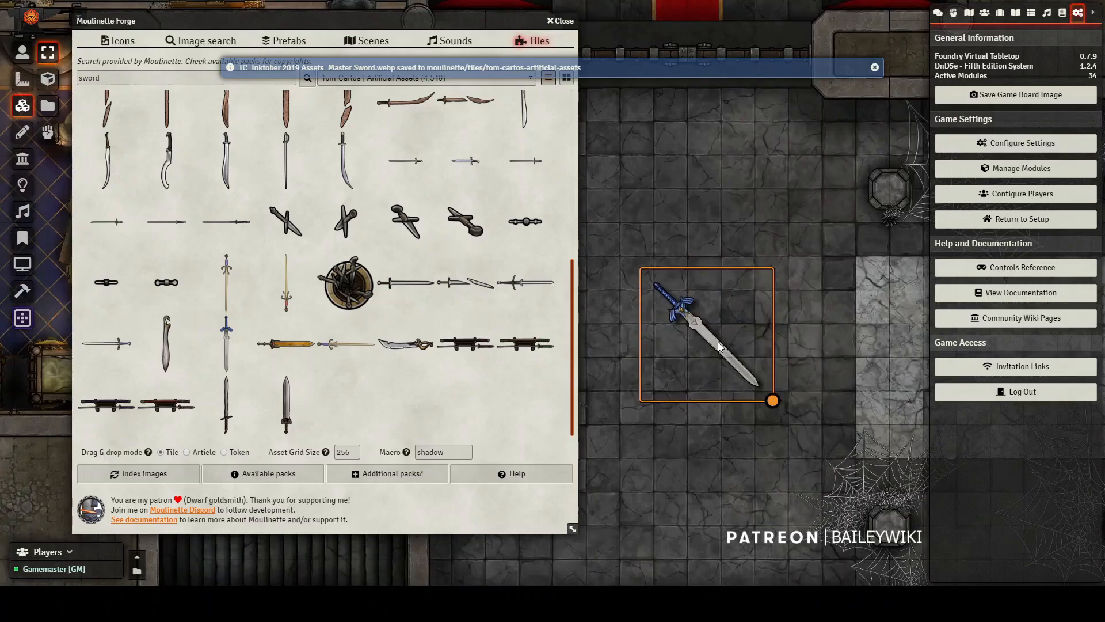
pyautogui.scroll(-3, 718, 346)
pyautogui.scroll(-6, 718, 347)
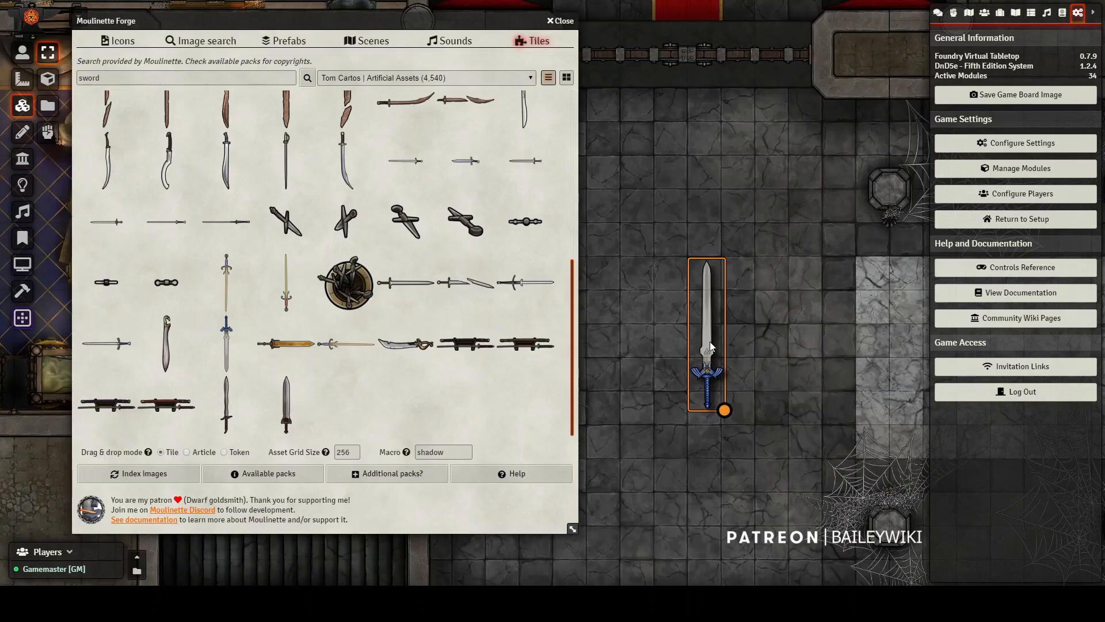
pyautogui.scroll(-5, 714, 347)
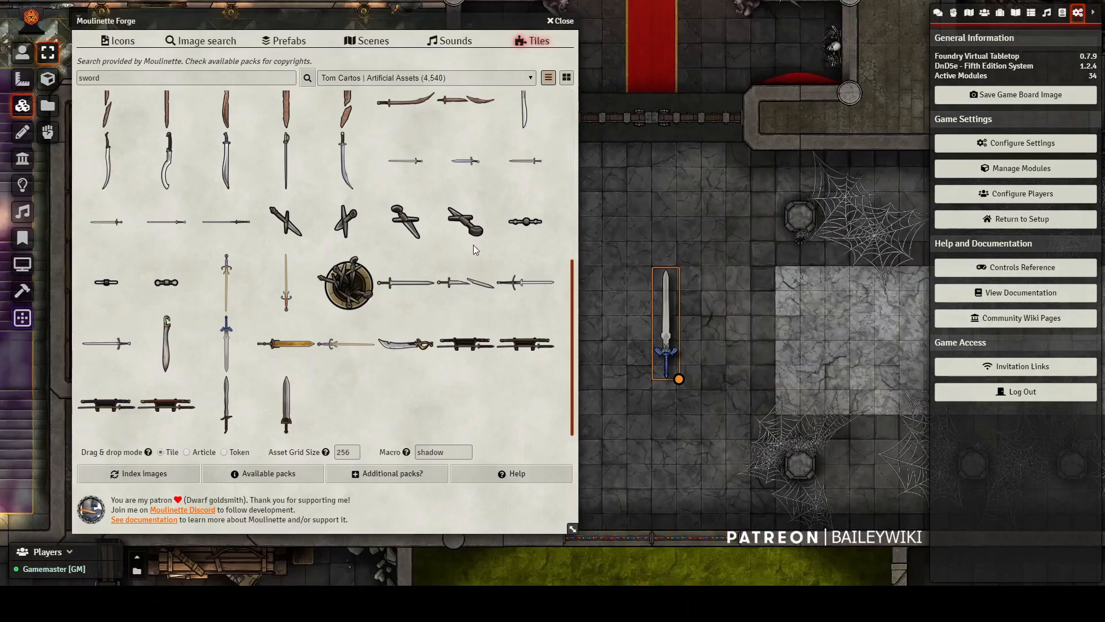
# - Delete the Master Sword tile from the stone floor
pyautogui.press('Delete')
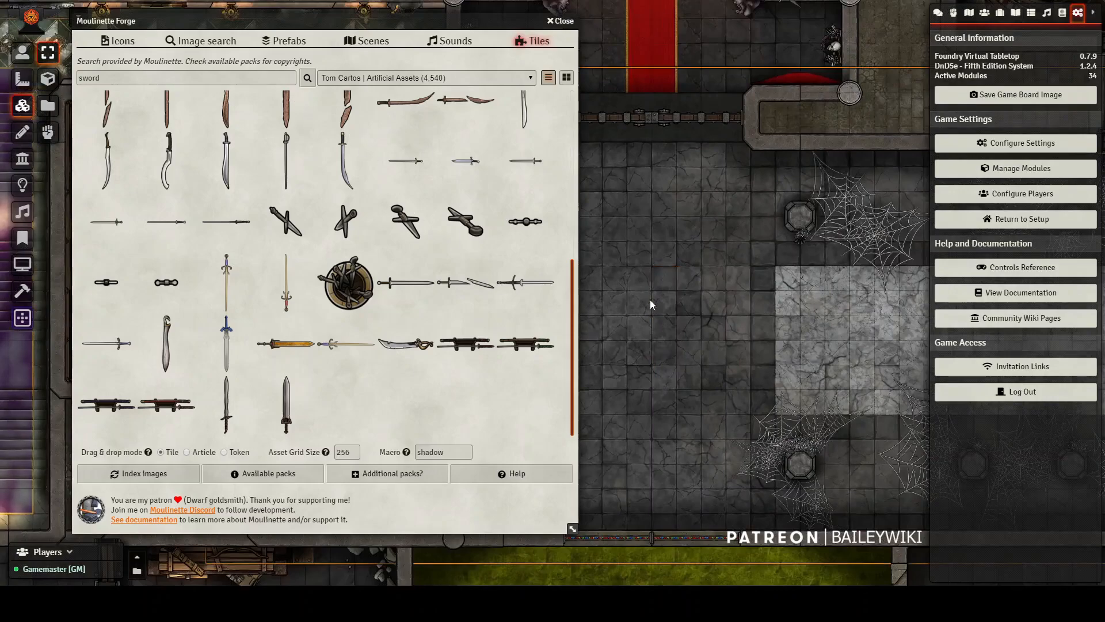
pyautogui.scroll(-1, 658, 289)
pyautogui.moveTo(488, 272); pyautogui.dragTo(689, 321)
pyautogui.scroll(-1, 732, 302)
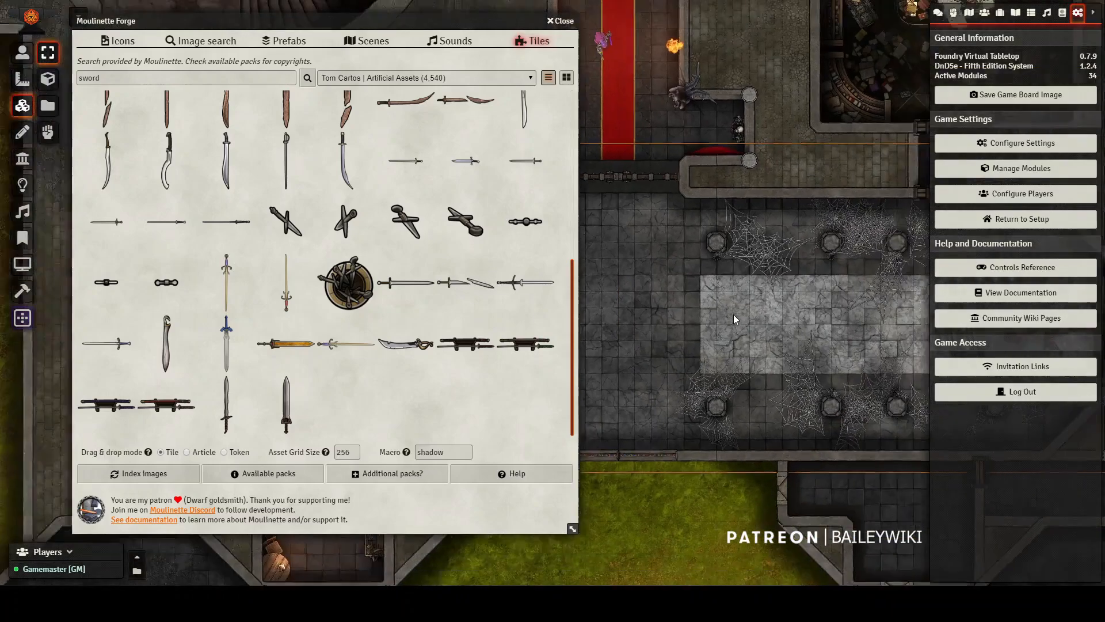
pyautogui.scroll(-1, 643, 340)
pyautogui.moveTo(405, 218); pyautogui.dragTo(405, 220)
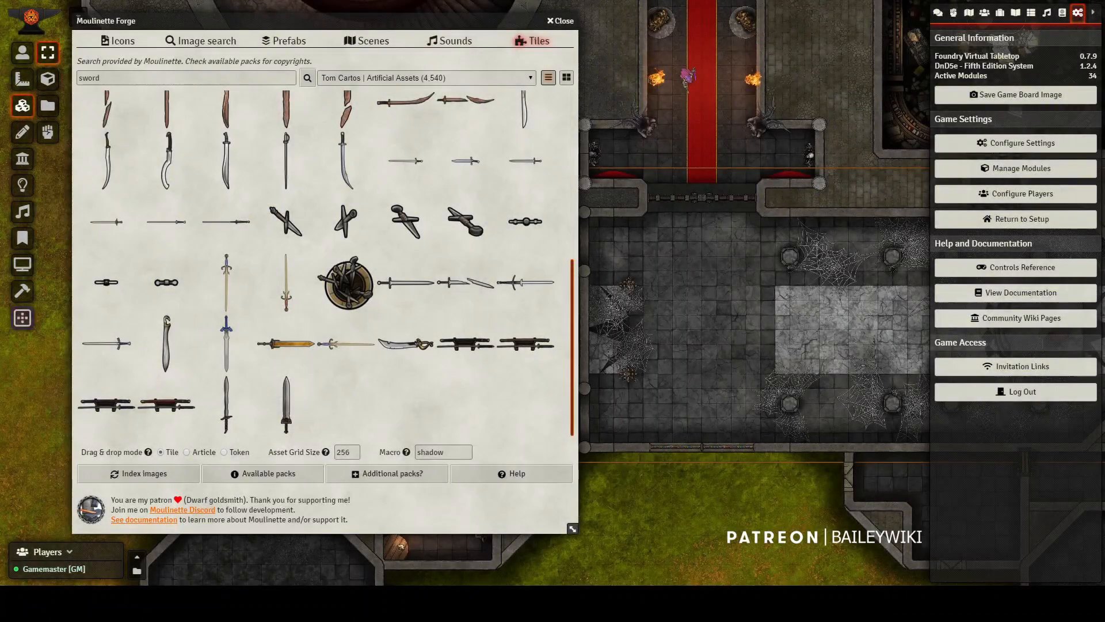
# - Import the Church Holy Dark scene from the Baileywiki Maps Premium pack in Moulinette's scene browser
pyautogui.click(373, 41)
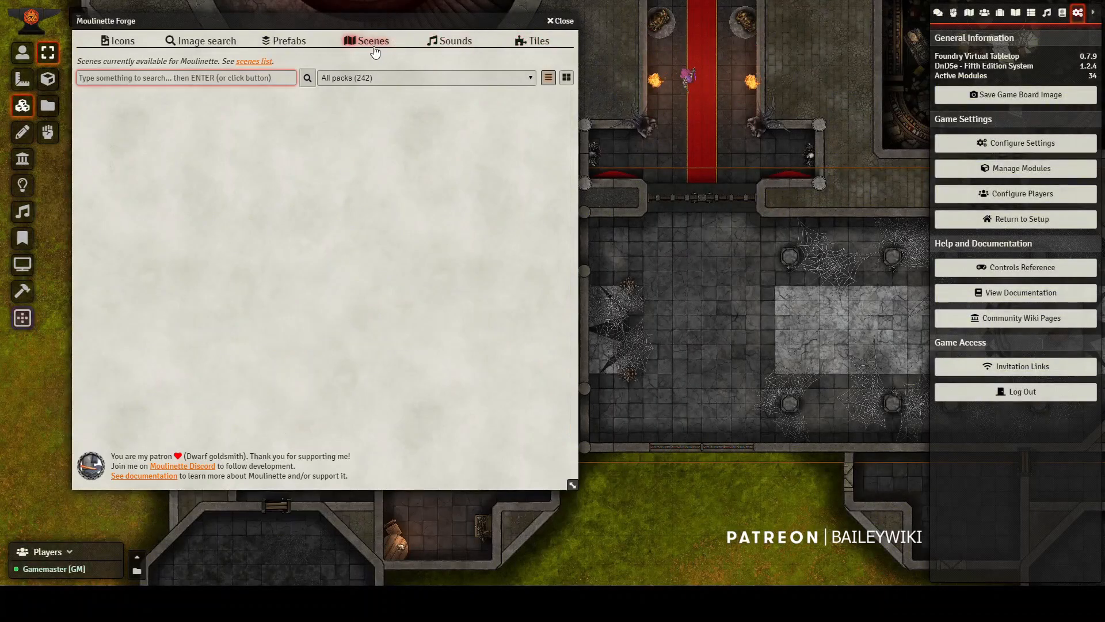
pyautogui.click(412, 81)
pyautogui.click(410, 95)
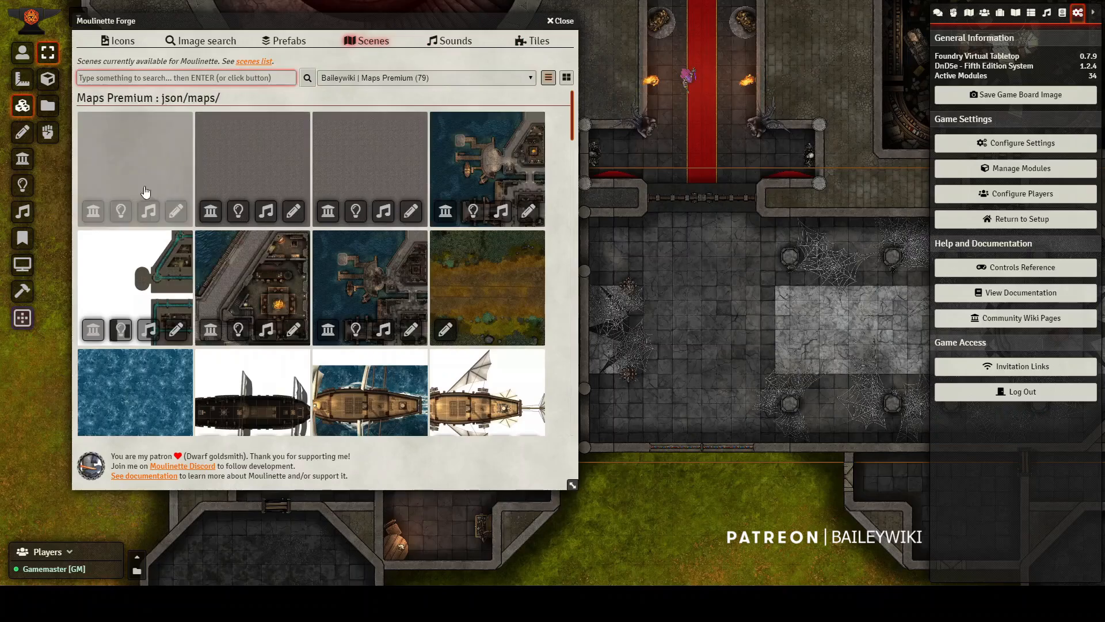
pyautogui.click(115, 144)
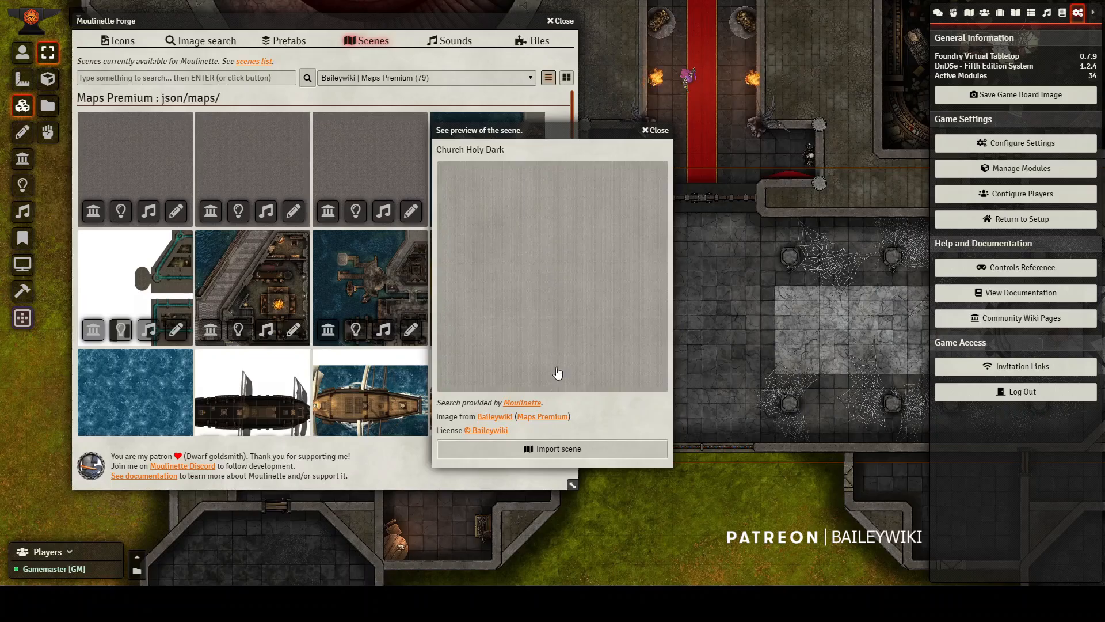
pyautogui.click(566, 451)
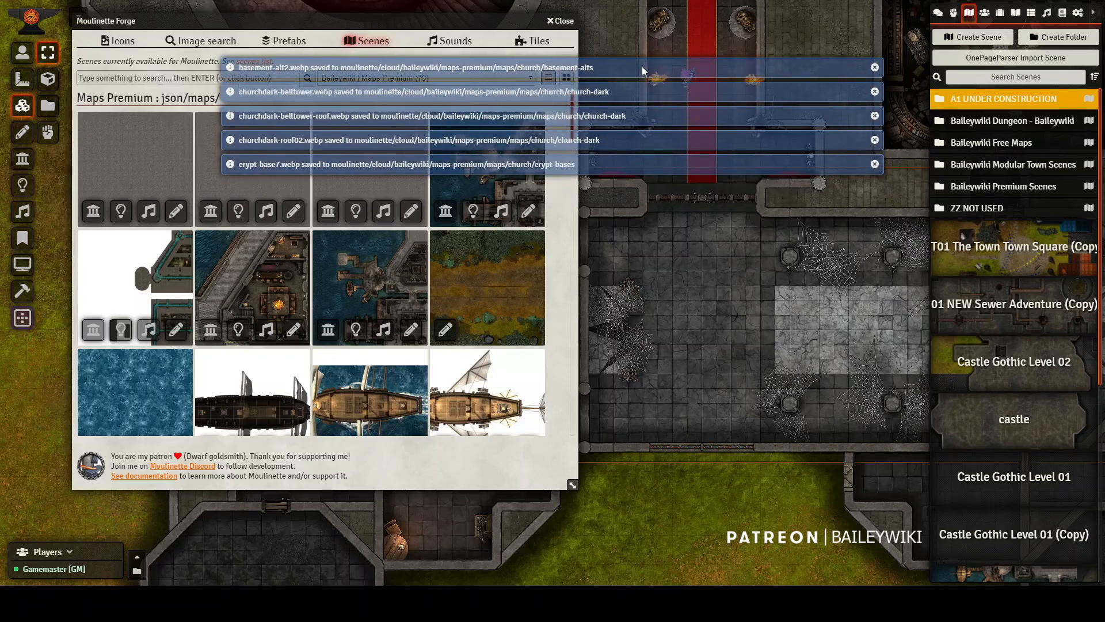
# - Open the imported Church Holy Dark scene and close the Moulinette Forge window
pyautogui.scroll(-5, 997, 416)
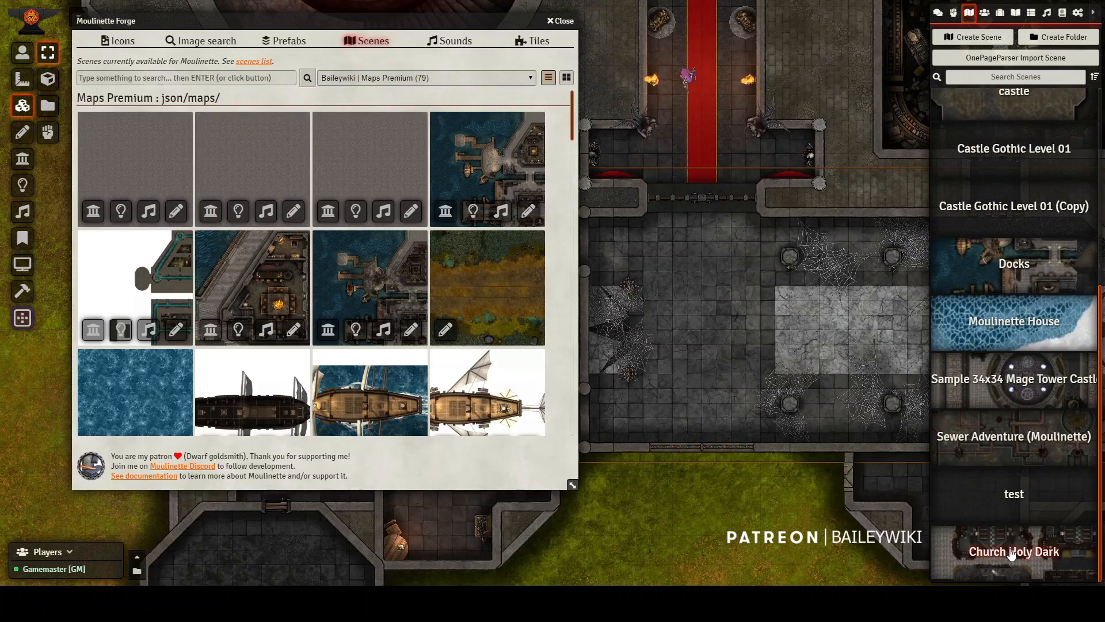
pyautogui.click(1011, 552)
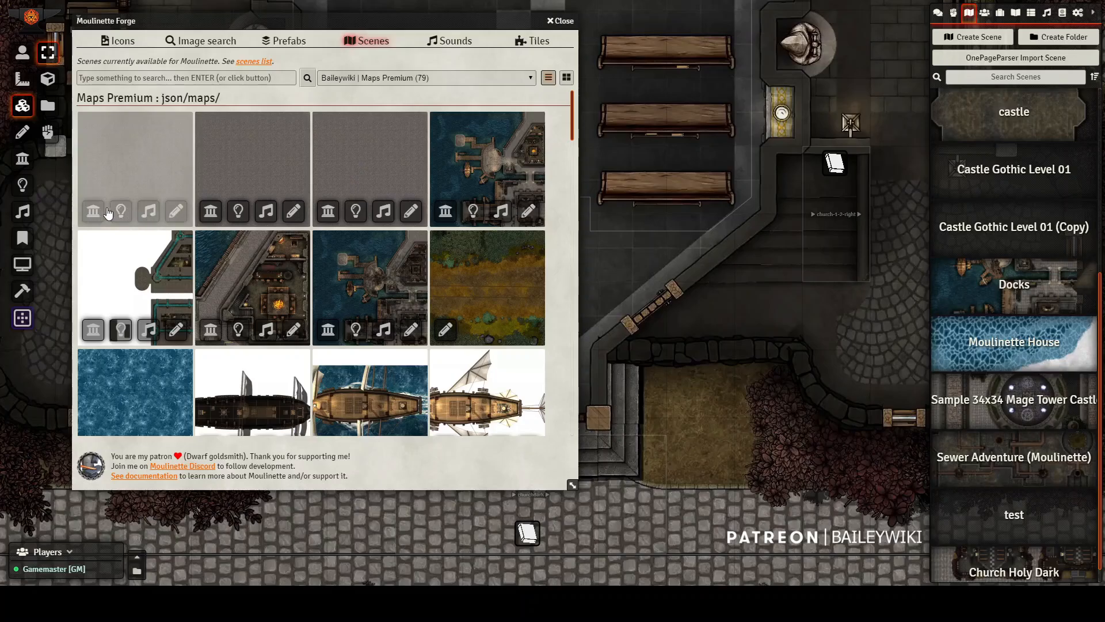
pyautogui.click(559, 20)
# - Look over the Church Holy Dark map, from the surrounding buildings to the pews and altar of the sanctuary
pyautogui.scroll(-3, 668, 288)
pyautogui.scroll(-6, 668, 296)
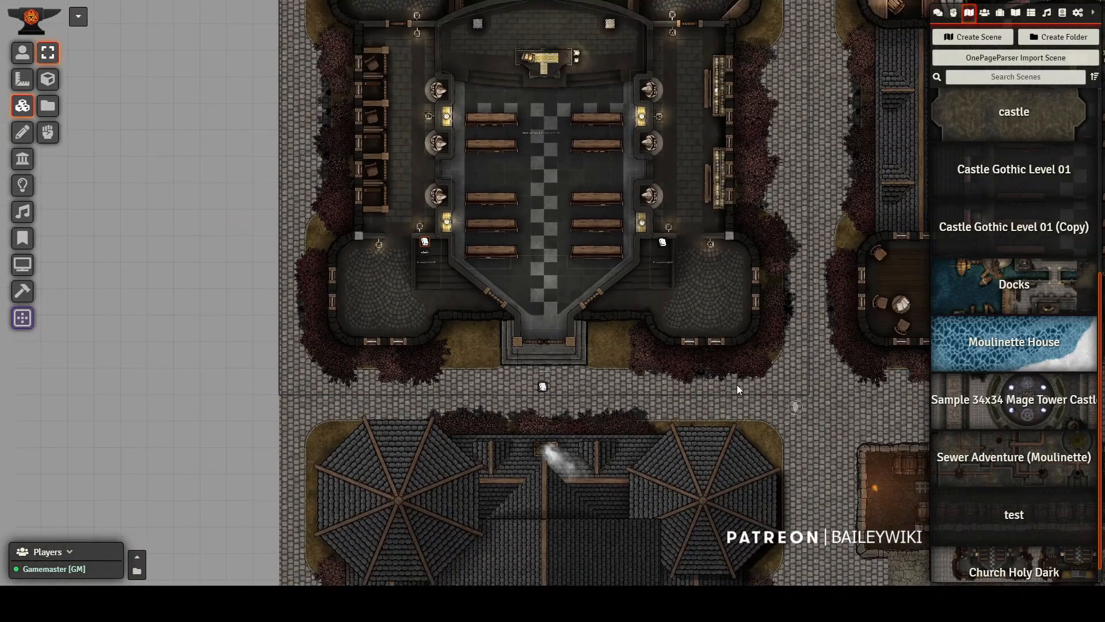
pyautogui.scroll(5, 590, 350)
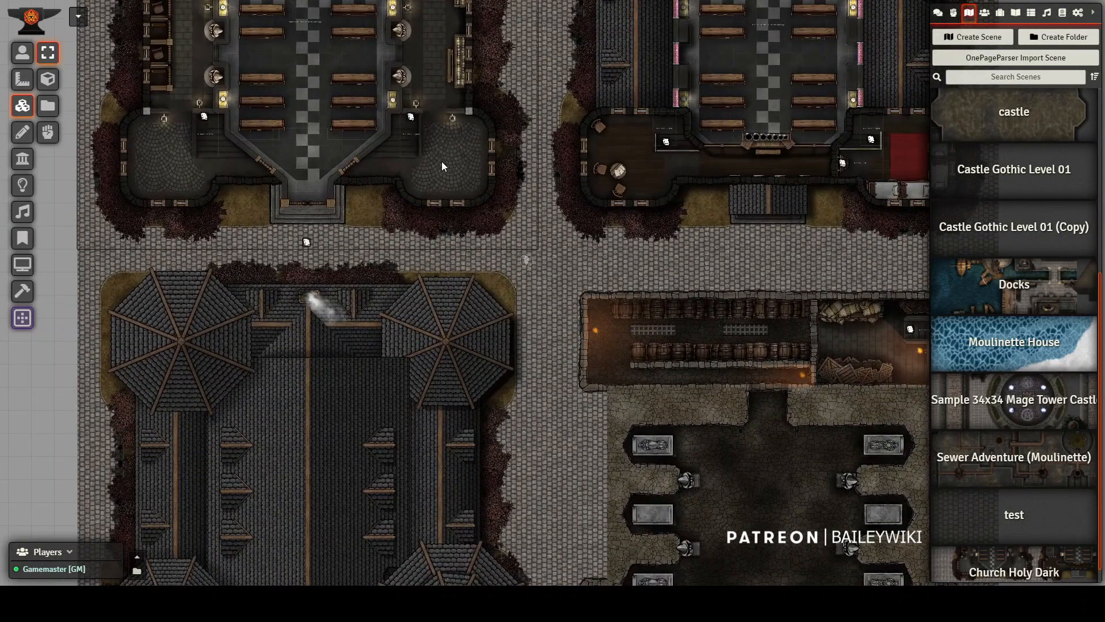
pyautogui.press('Up')
pyautogui.scroll(3, 518, 311)
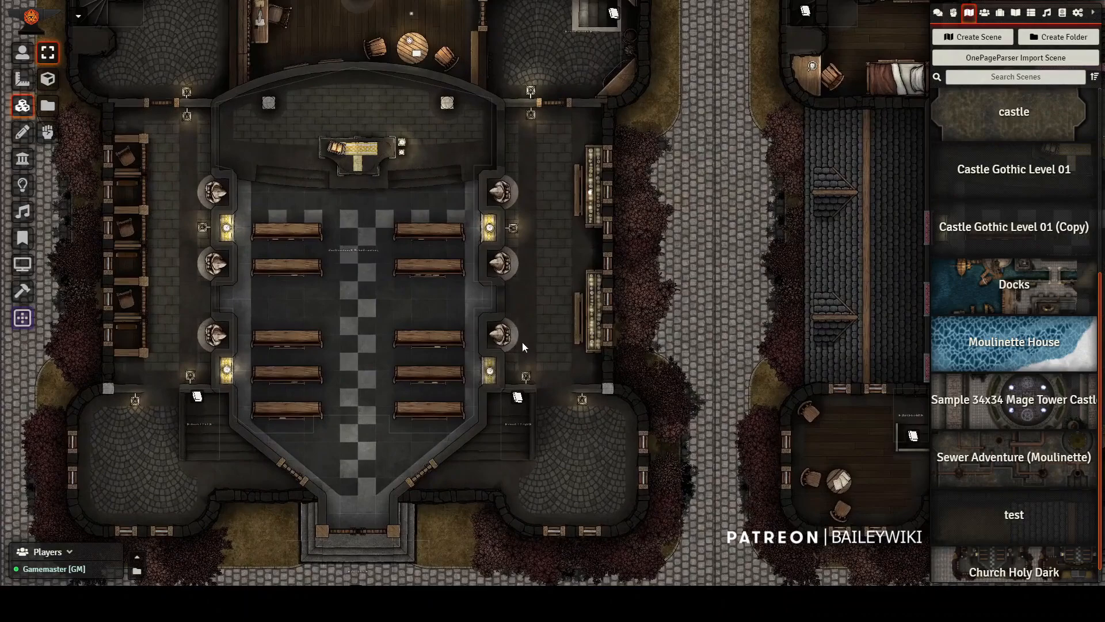
pyautogui.scroll(-3, 644, 465)
pyautogui.scroll(3, 426, 257)
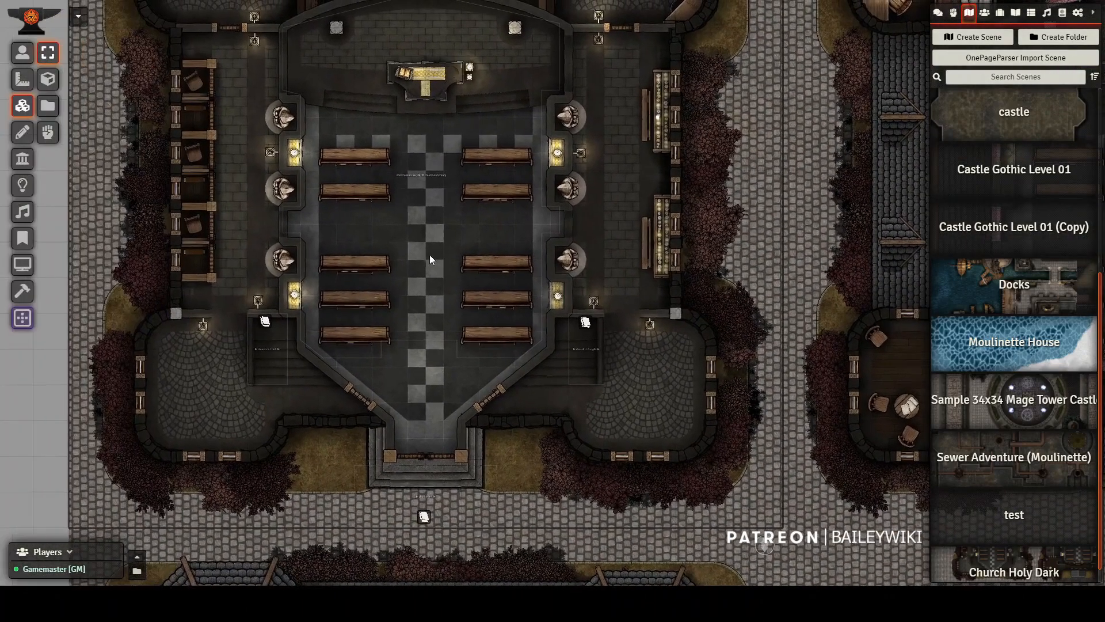
# - Place the "Player. Move me around" actor's token on the checkered aisle between the church pews and select it
pyautogui.click(984, 12)
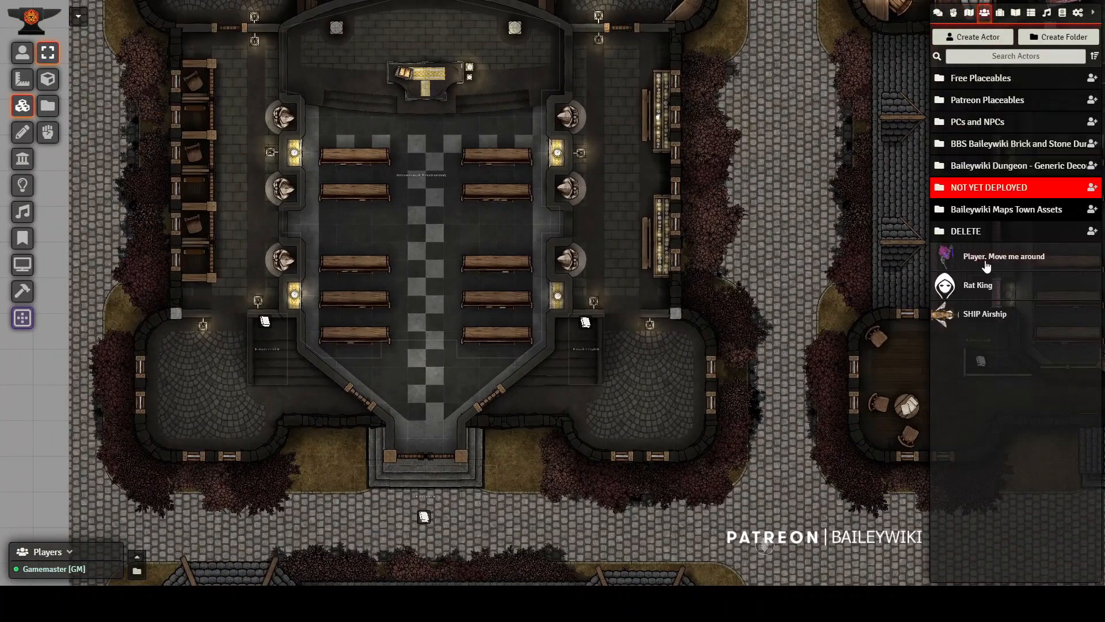
pyautogui.moveTo(734, 287); pyautogui.dragTo(436, 299)
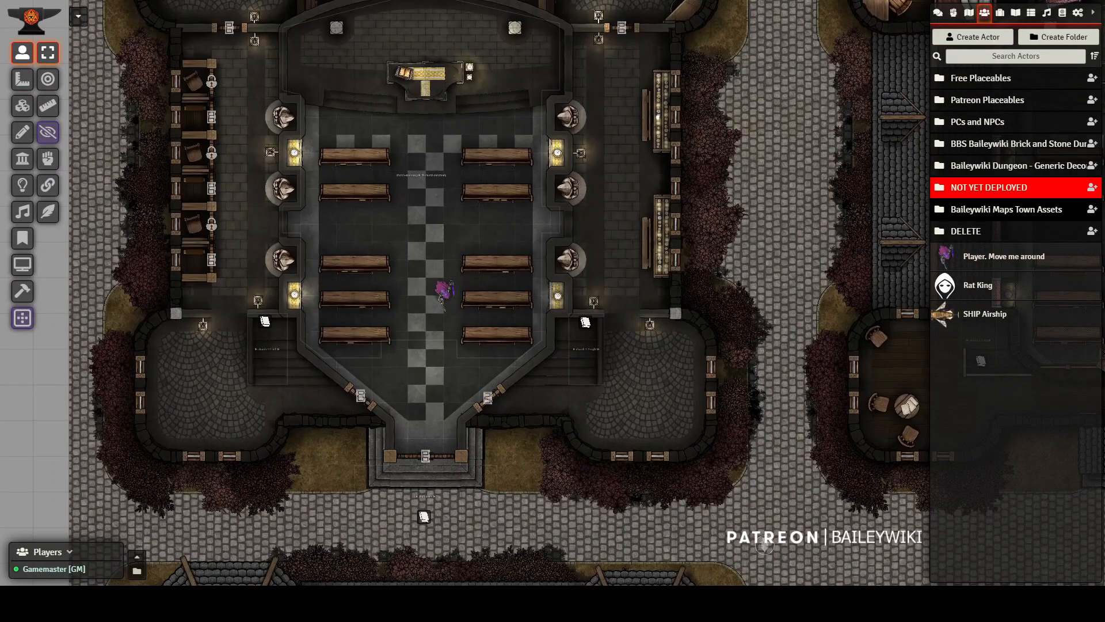
pyautogui.click(442, 294)
pyautogui.scroll(3, 411, 331)
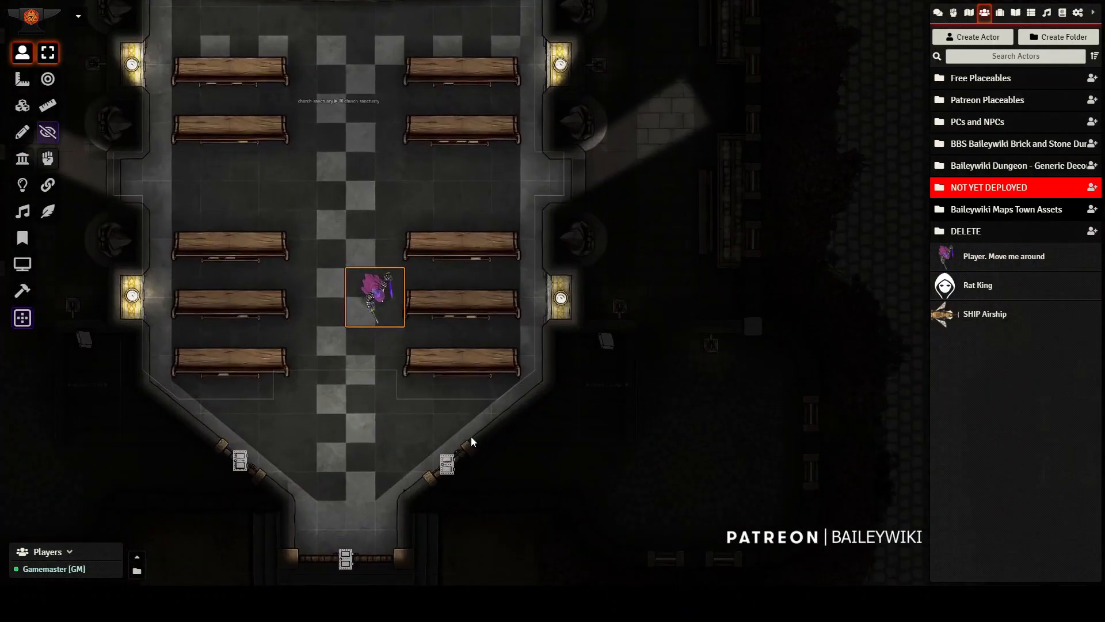
# - Move the player token up the aisle and across into the gap between the right-hand rows of pews
pyautogui.press('Left')
pyautogui.press('Up')
pyautogui.press('Up')
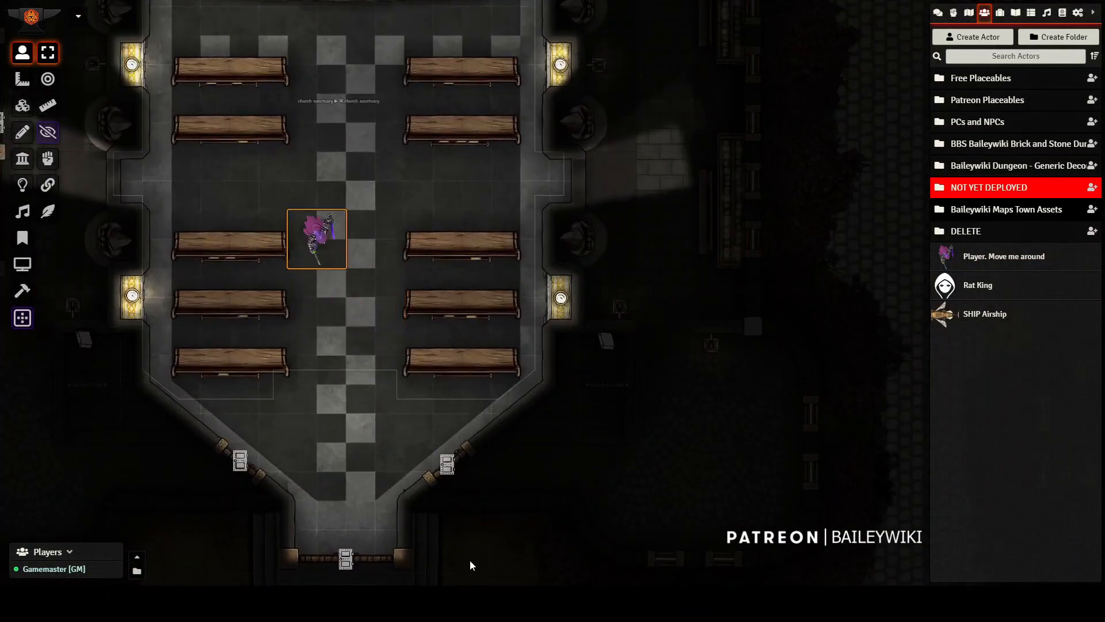
pyautogui.press('Right')
pyautogui.press('Right')
pyautogui.press('Right')
pyautogui.press('Right')
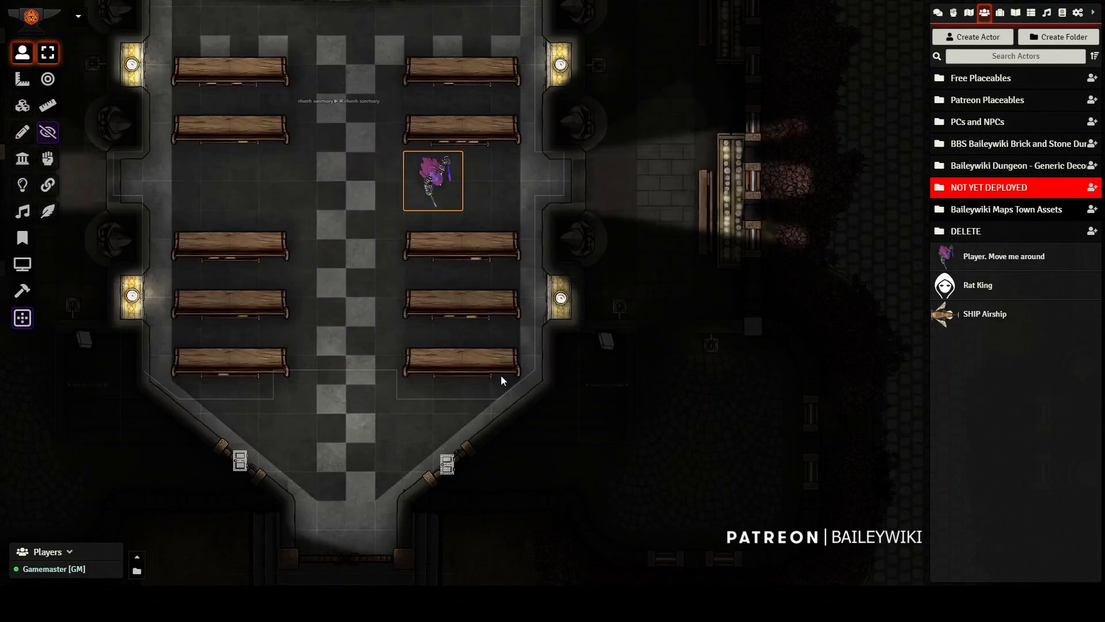
# - Move the player token back to the checkered aisle and up beside the front pew nearest the altar
pyautogui.moveTo(385, 311); pyautogui.dragTo(472, 371)
pyautogui.press('Left')
pyautogui.press('Left')
pyautogui.press('Left')
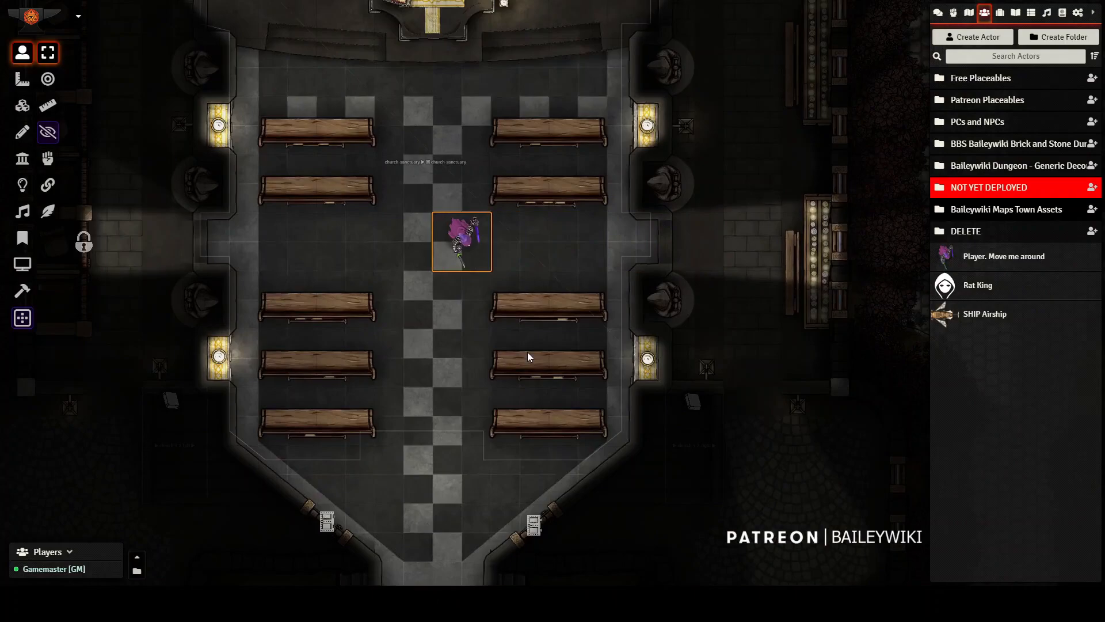
pyautogui.press('Up')
pyautogui.press('Up')
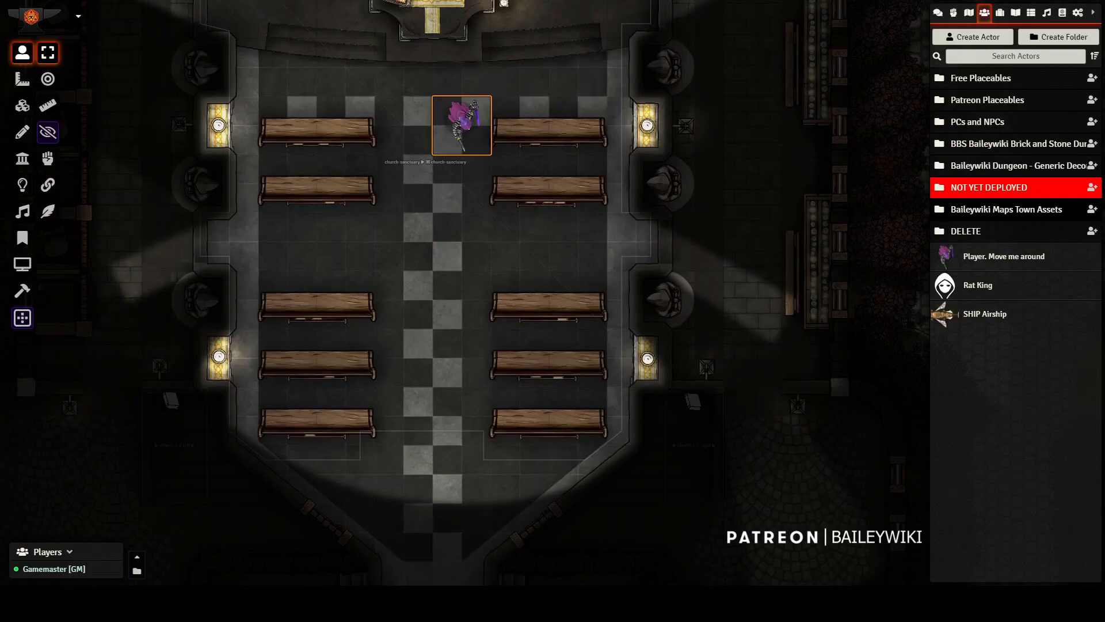
# - Examine the church levels laid out side by side and the token's copy in the upper-level sanctuary
pyautogui.scroll(-6, 440, 302)
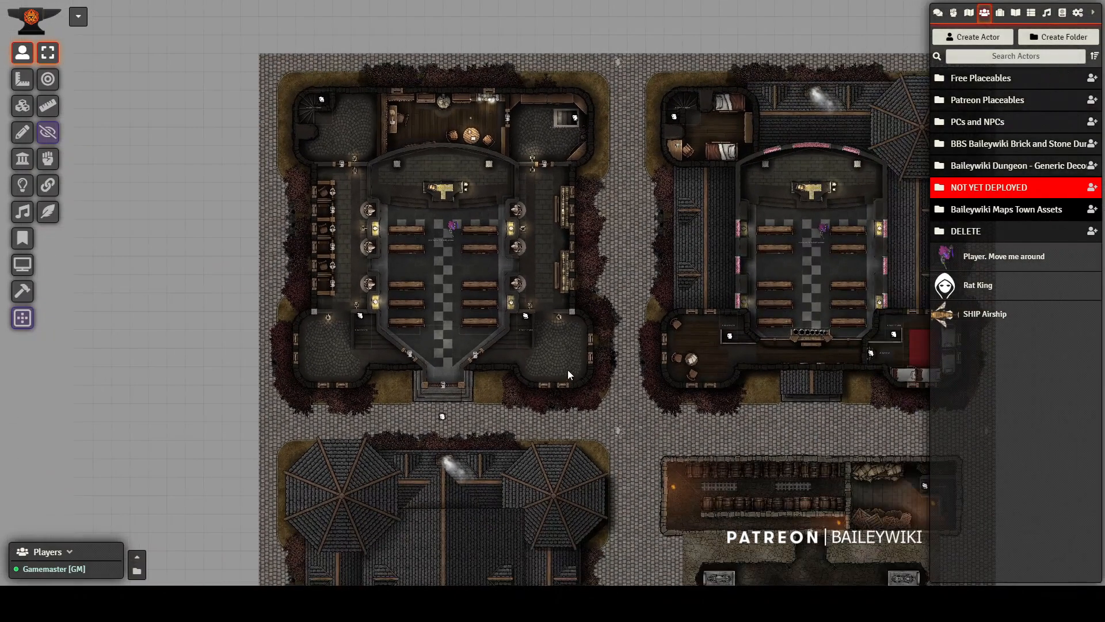
pyautogui.moveTo(567, 371); pyautogui.dragTo(520, 267)
pyautogui.moveTo(607, 423); pyautogui.dragTo(602, 369)
pyautogui.moveTo(520, 241); pyautogui.dragTo(526, 388)
pyautogui.scroll(3, 506, 341)
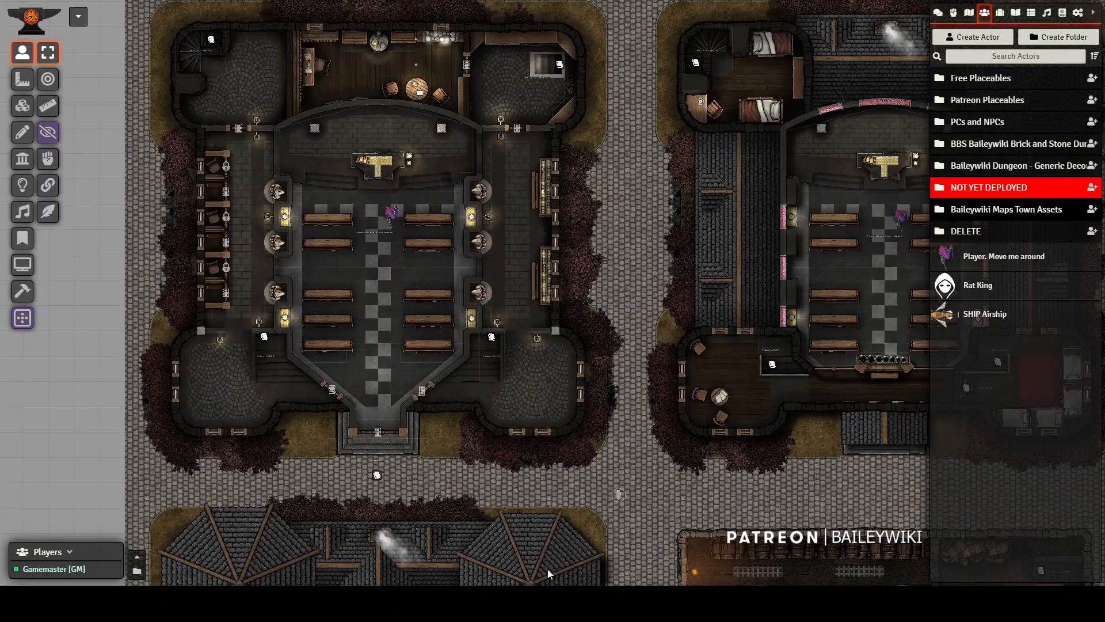
pyautogui.moveTo(769, 493); pyautogui.dragTo(669, 446)
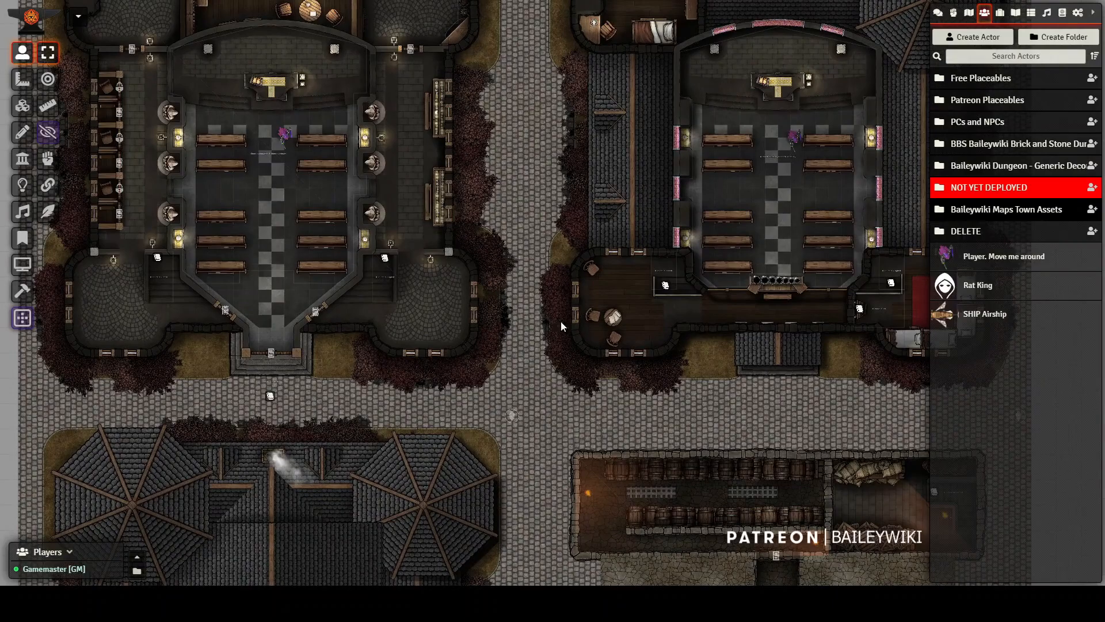
# - Bring up Moulinette Forge's prefabs and search the Baileywiki Maps Premium Towns pack for "lion"
pyautogui.scroll(-3, 326, 351)
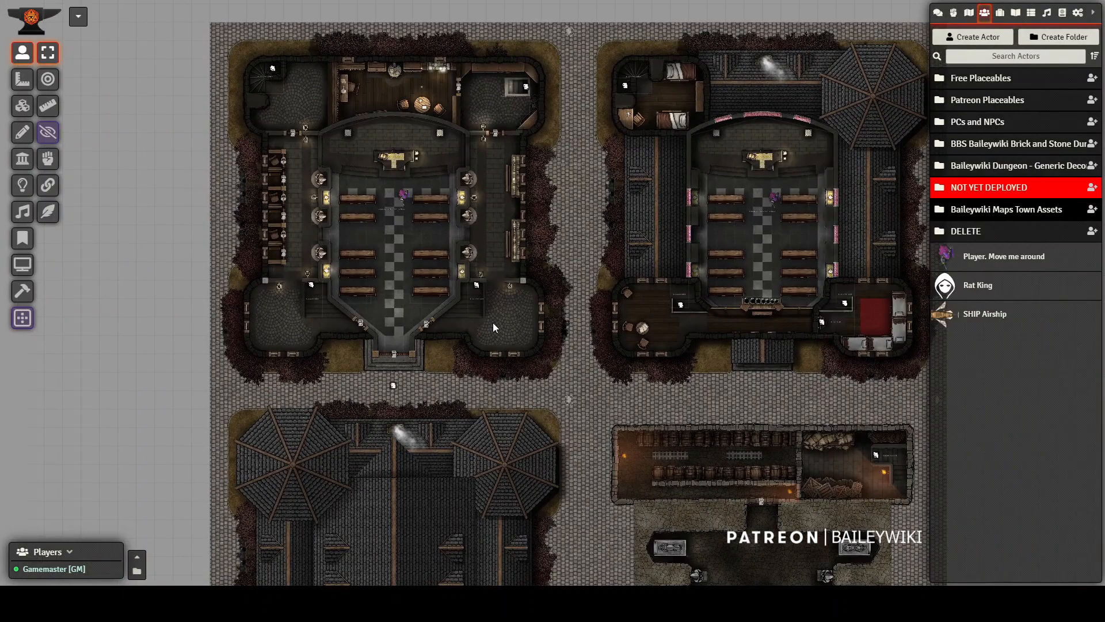
pyautogui.click(21, 293)
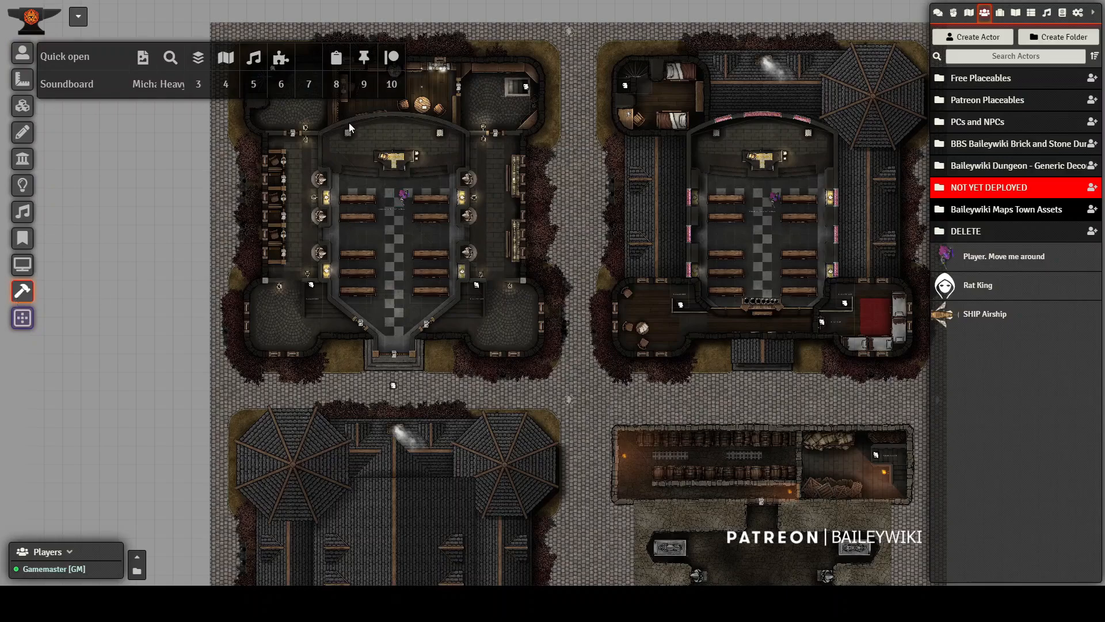
pyautogui.click(279, 58)
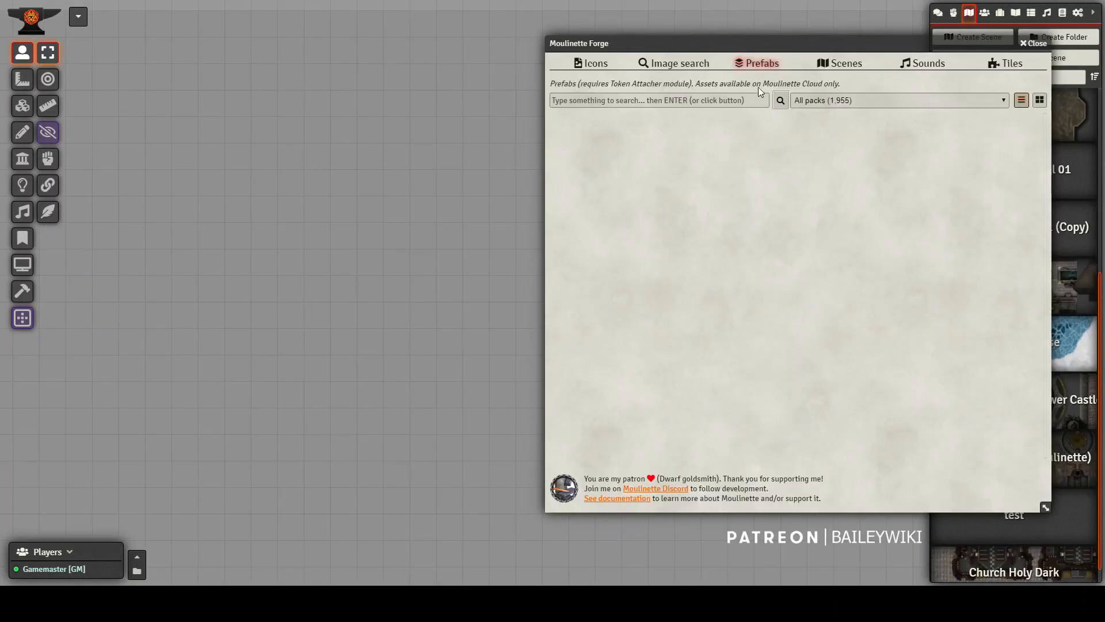
pyautogui.click(873, 103)
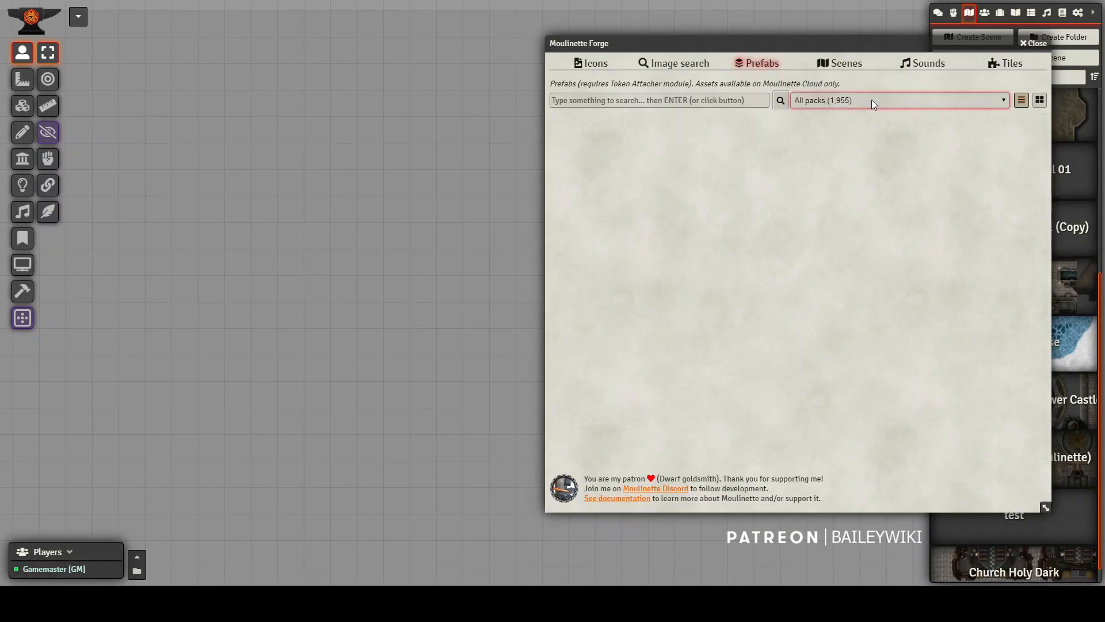
pyautogui.click(896, 192)
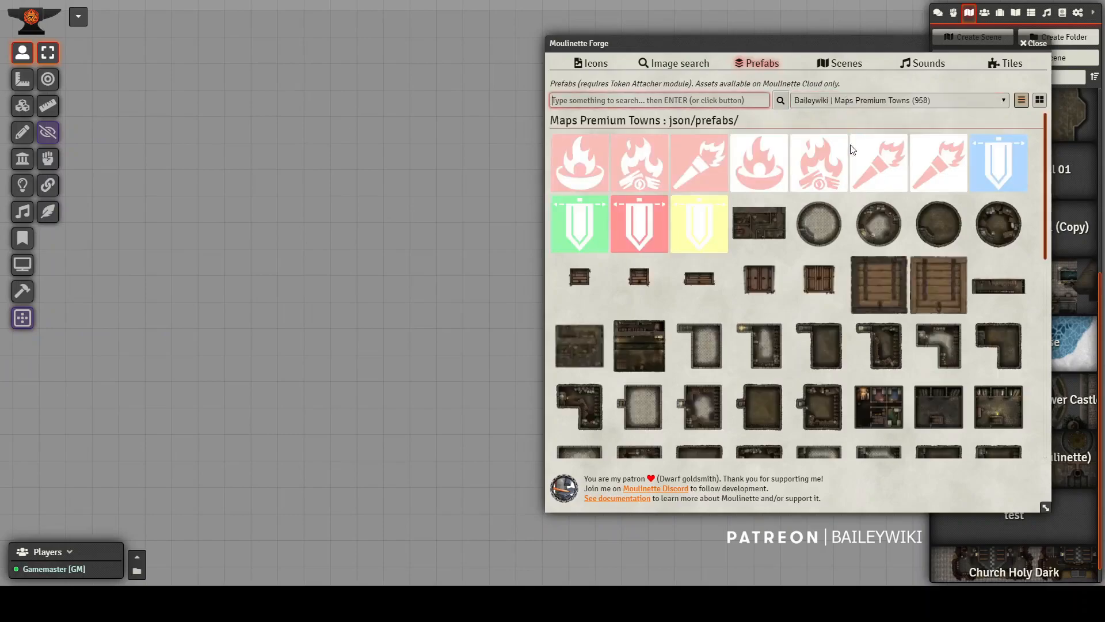
pyautogui.scroll(-2, 817, 345)
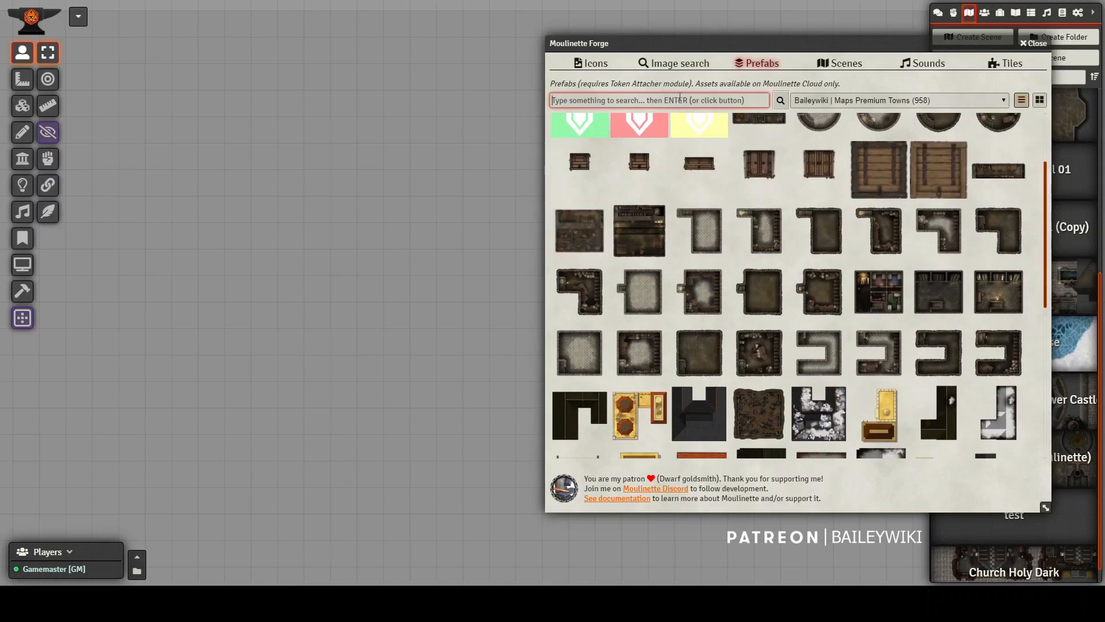
pyautogui.write('lion')
pyautogui.press('Return')
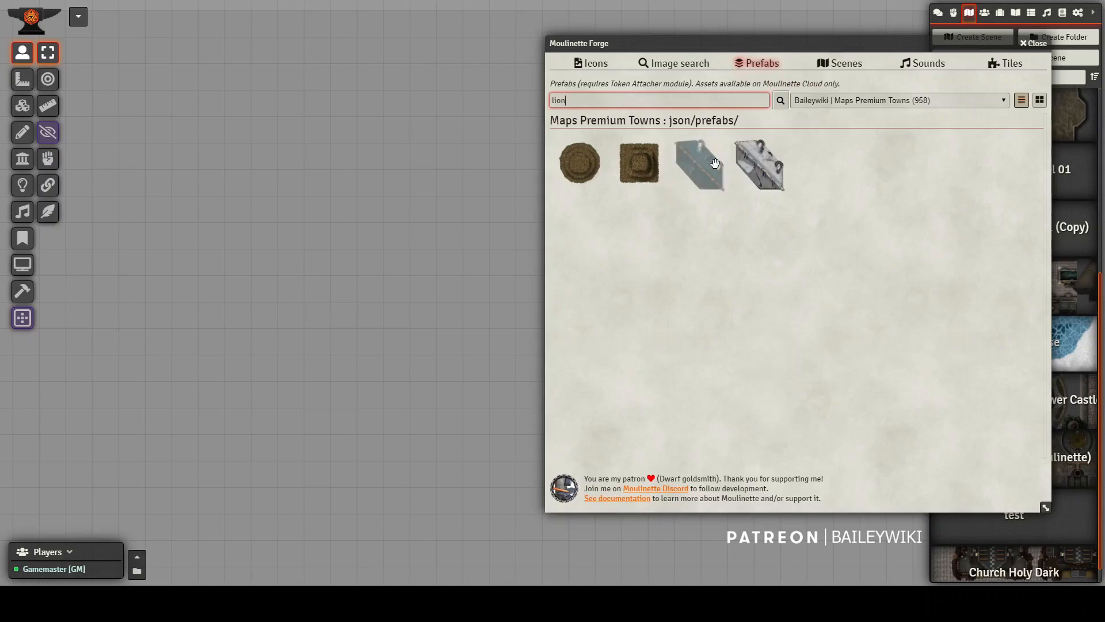
# - Place the blue-roofed Lionshield Coster building prefab on the empty scene grid
pyautogui.moveTo(711, 165); pyautogui.dragTo(691, 170)
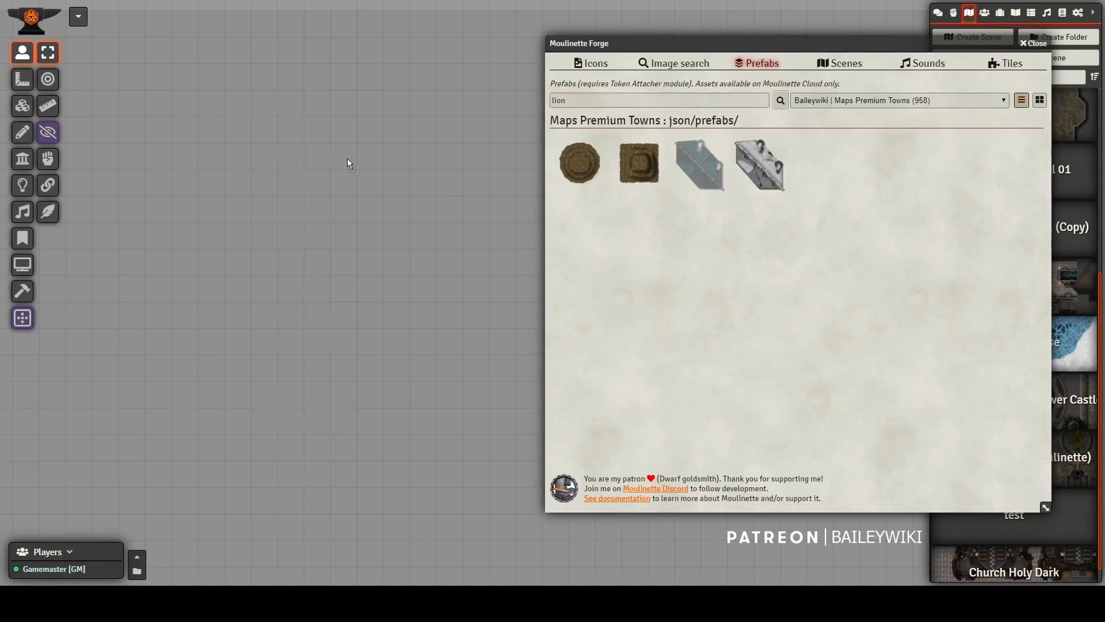
pyautogui.moveTo(347, 160); pyautogui.dragTo(344, 158)
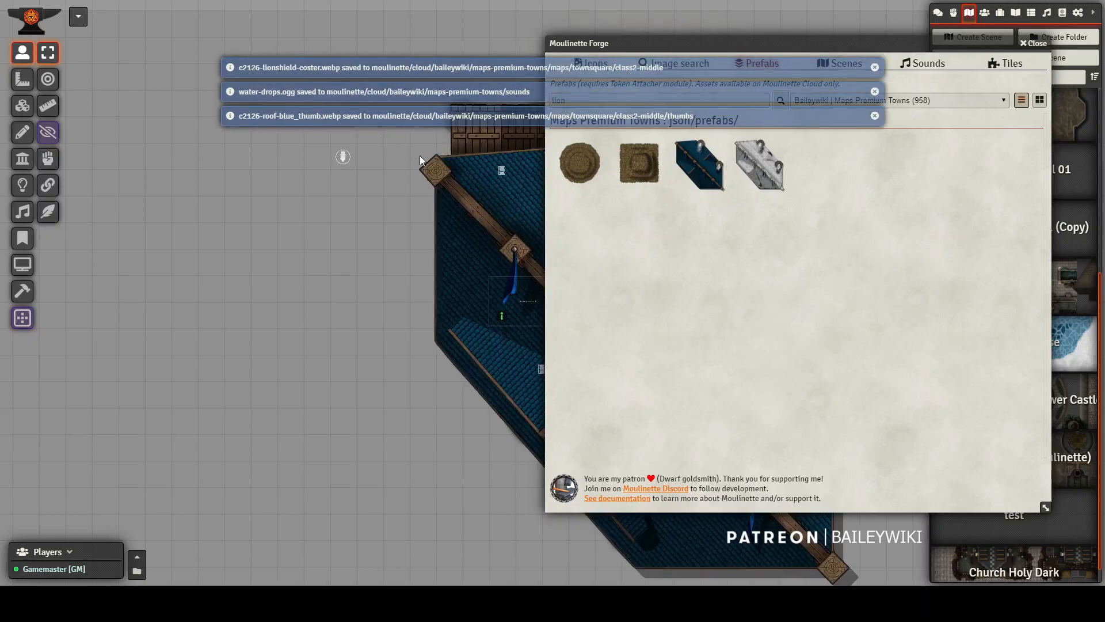
pyautogui.moveTo(351, 357); pyautogui.dragTo(167, 347)
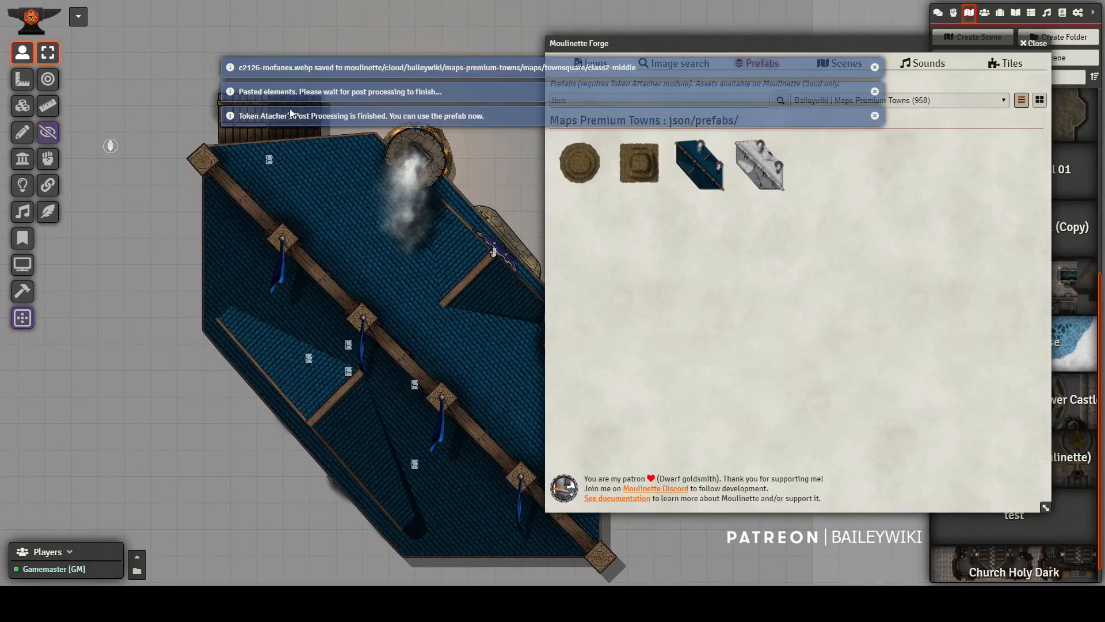
pyautogui.click(111, 148)
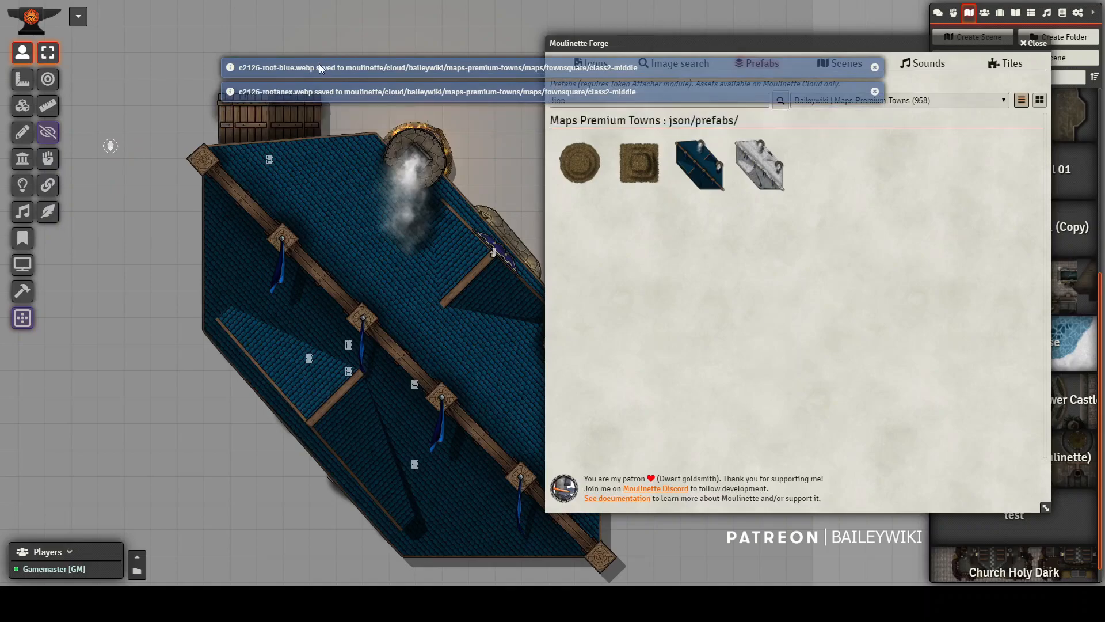
pyautogui.moveTo(110, 145); pyautogui.dragTo(2, 141)
# - Examine the placed prefab's interior tiles, walls, lights and sounds layer by layer beneath its blue roof
pyautogui.click(23, 105)
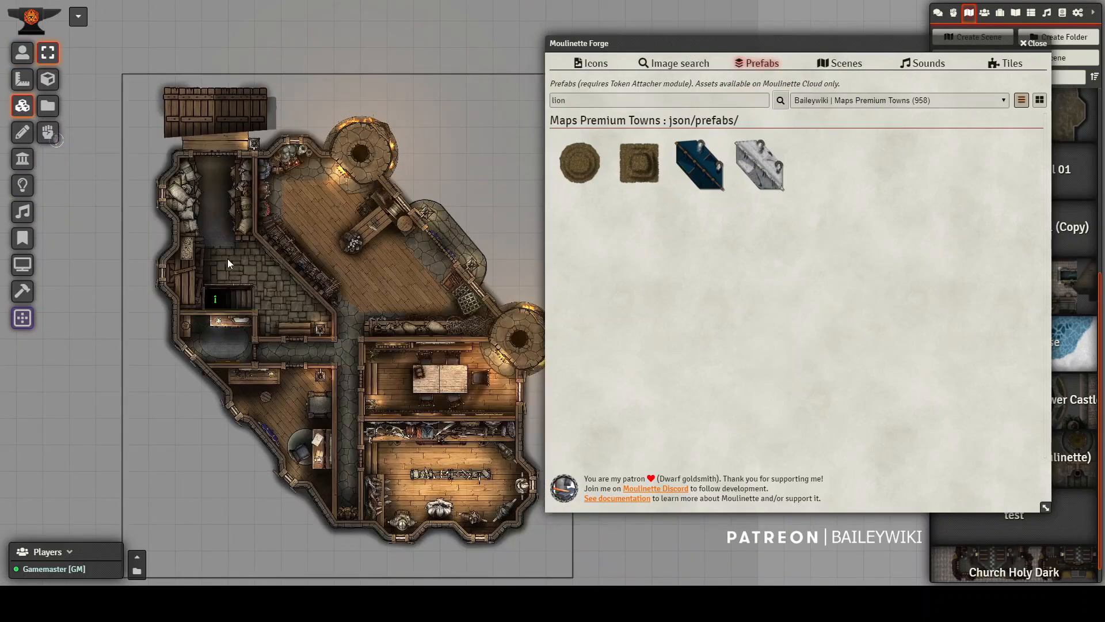
pyautogui.scroll(5, 236, 299)
pyautogui.moveTo(185, 334); pyautogui.dragTo(286, 272)
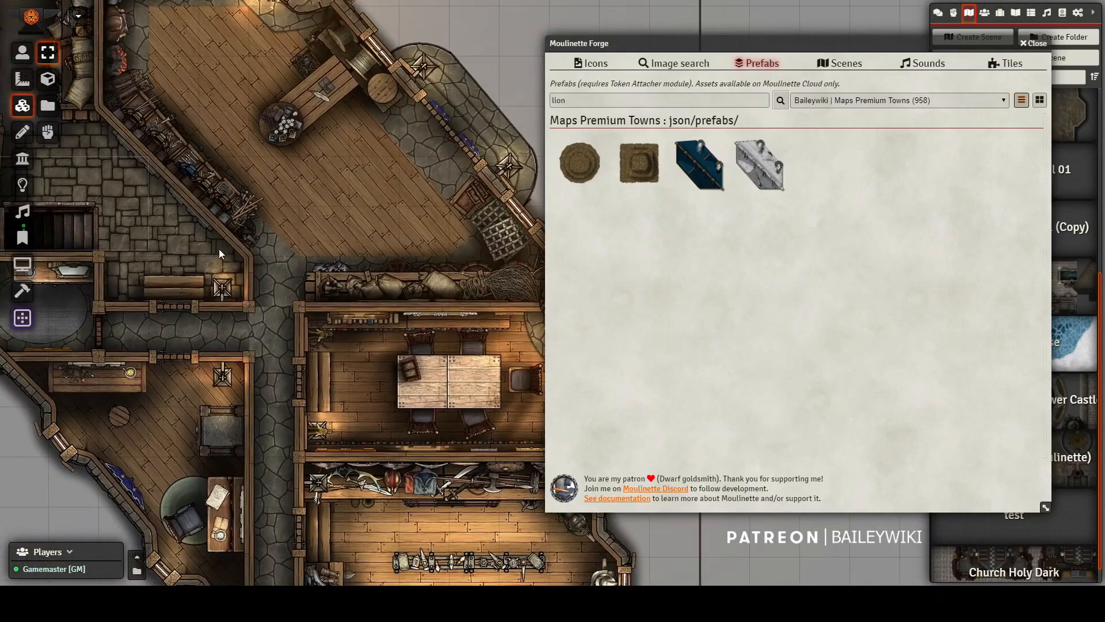
pyautogui.click(23, 185)
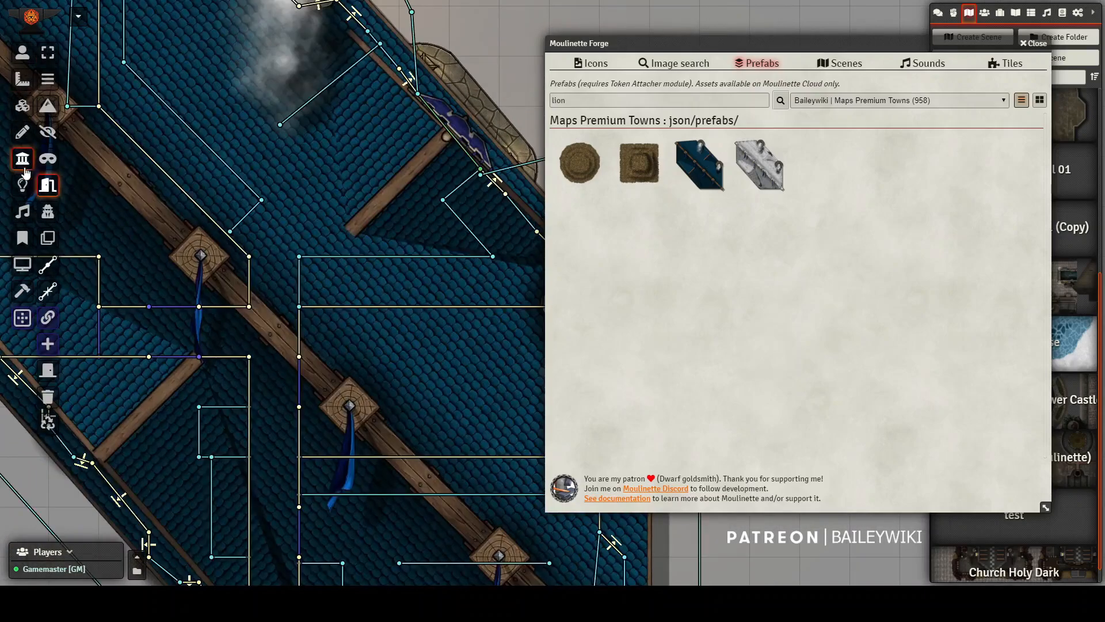
pyautogui.click(22, 211)
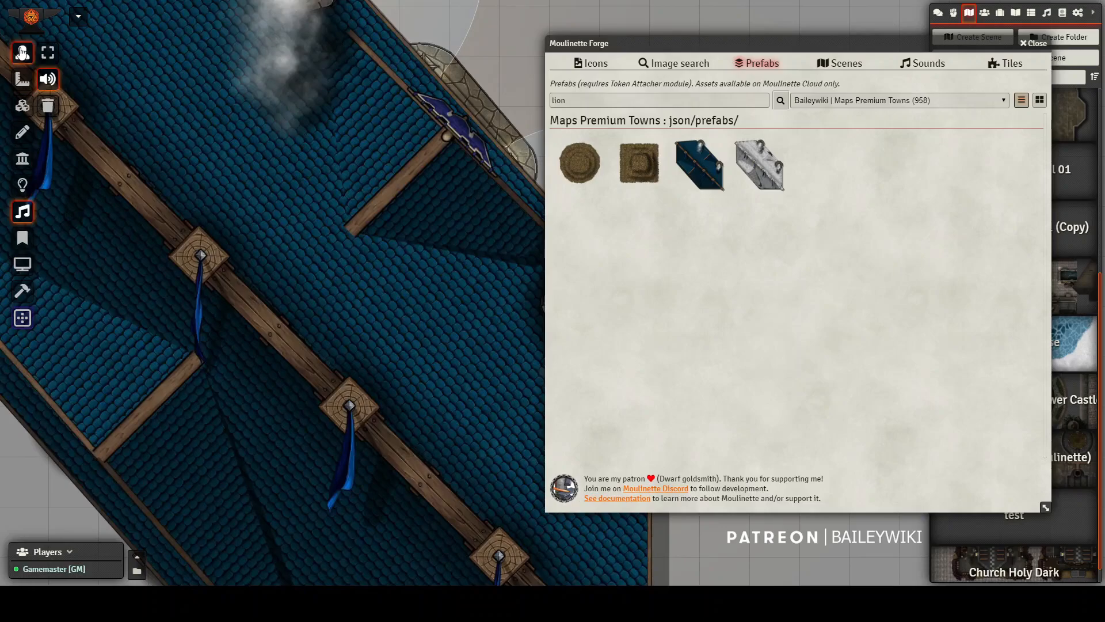
pyautogui.click(22, 53)
pyautogui.click(22, 105)
pyautogui.scroll(-5, 282, 208)
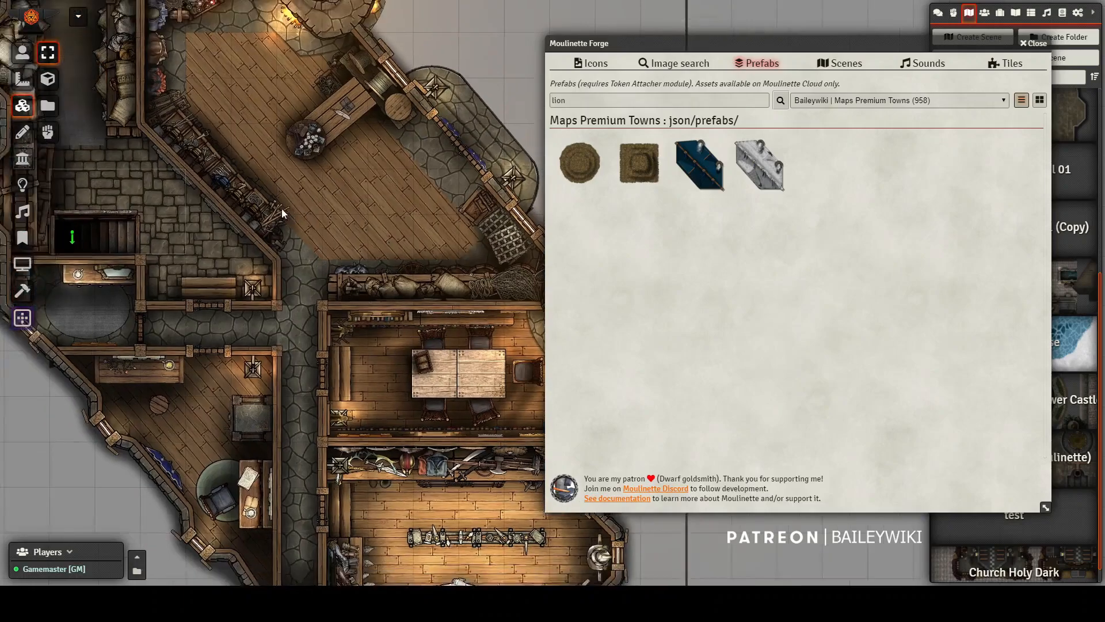
pyautogui.scroll(3, 282, 210)
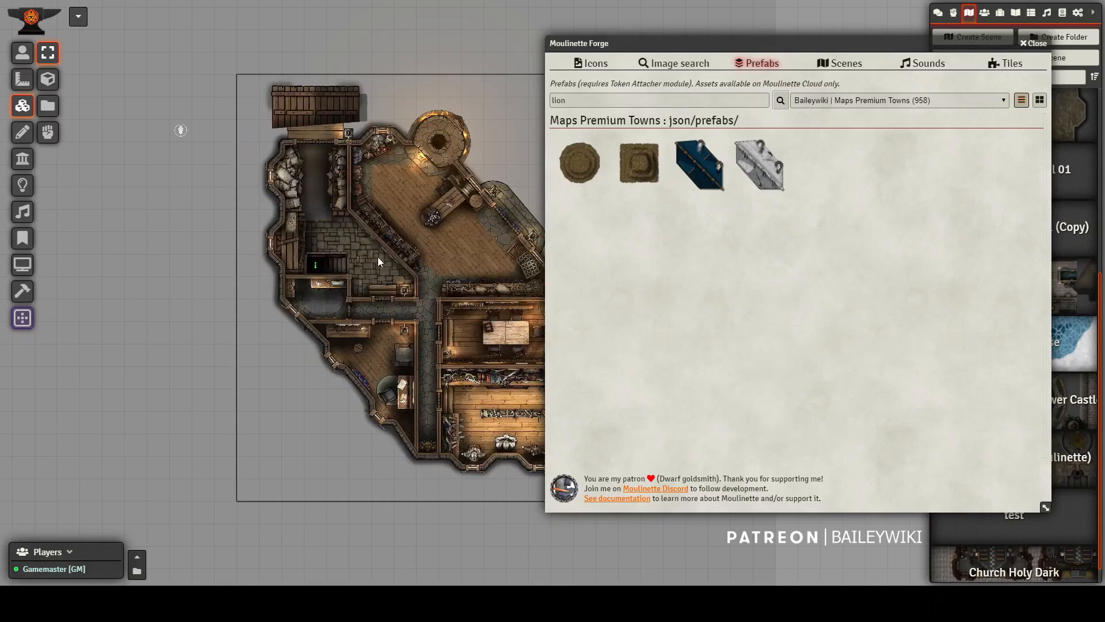
pyautogui.press('Right')
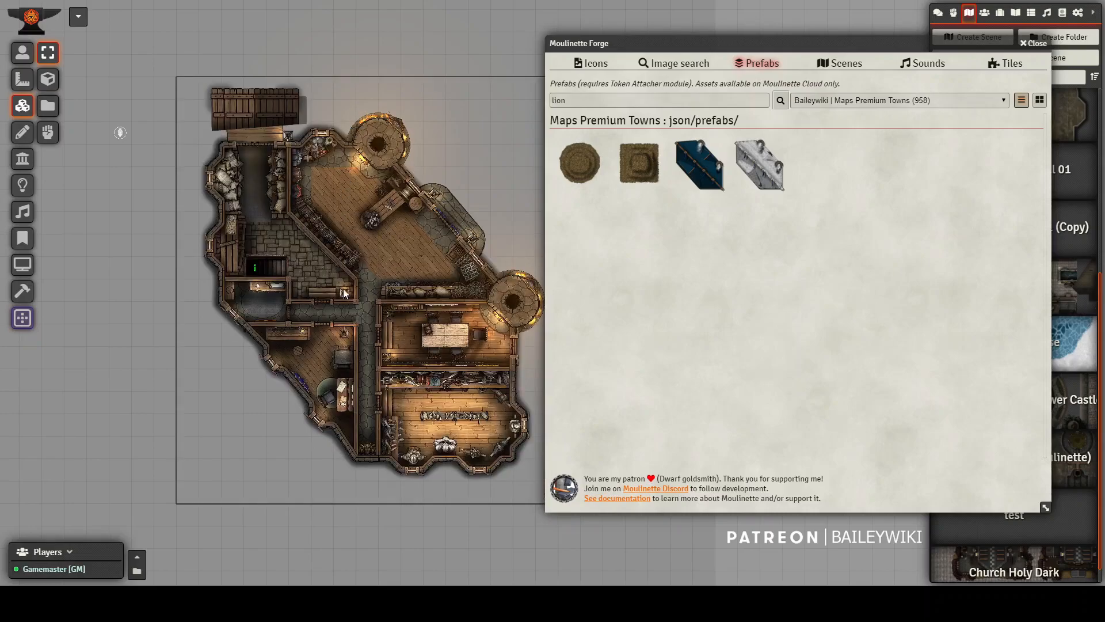
pyautogui.scroll(-1, 351, 300)
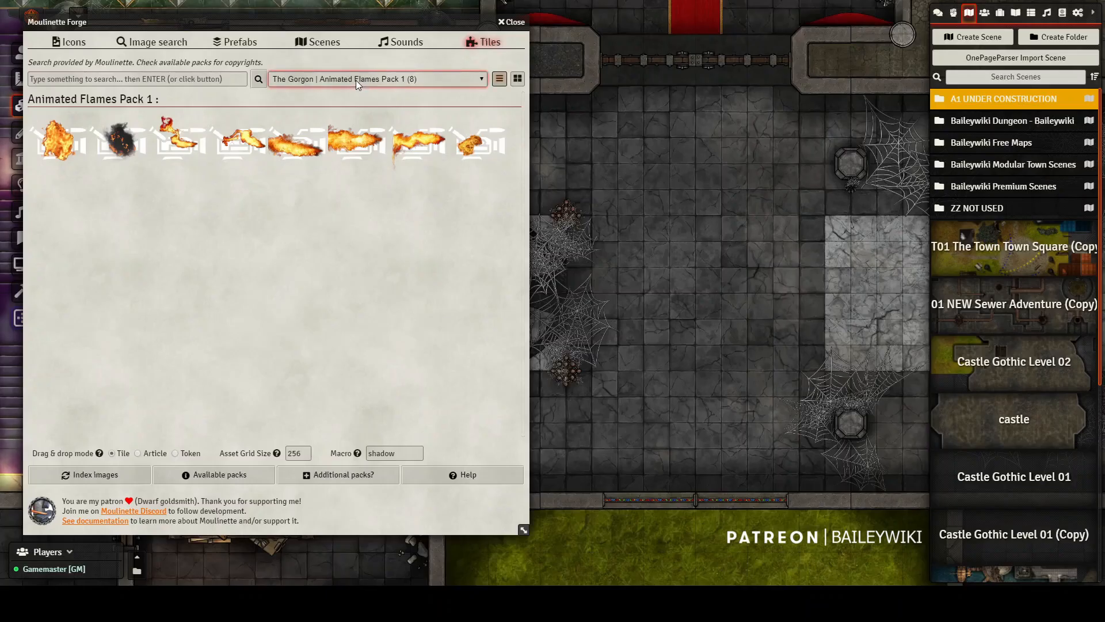
# - Place a long animated flame tile from The Gorgon's Animated Flames Pack 1 on the dungeon floor, then delete it
pyautogui.moveTo(367, 146); pyautogui.dragTo(740, 279)
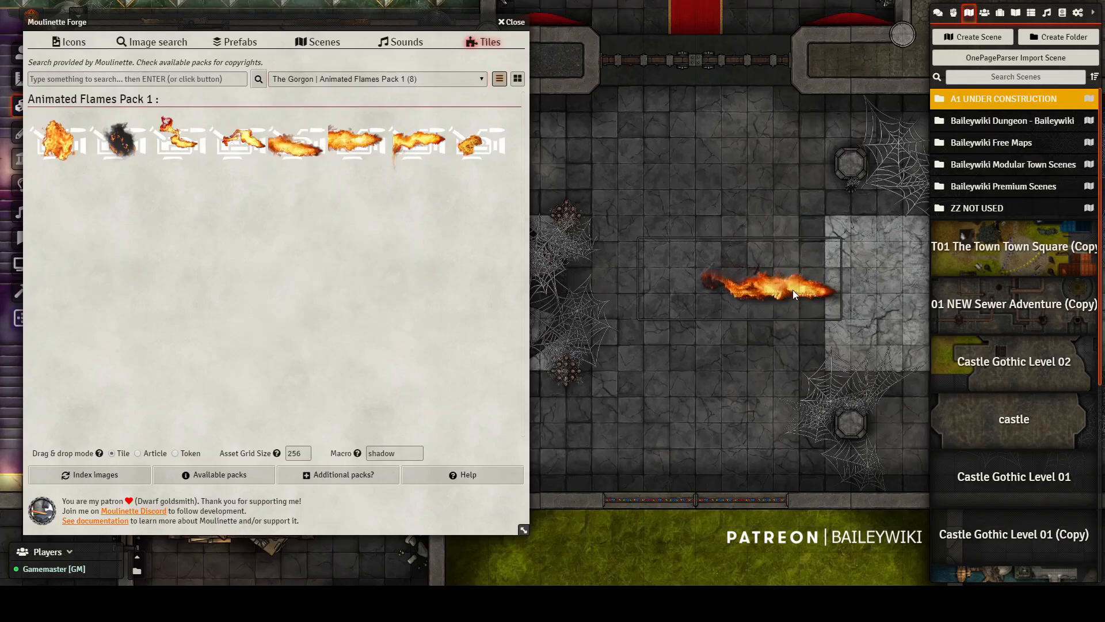
pyautogui.click(704, 264)
pyautogui.scroll(5, 704, 264)
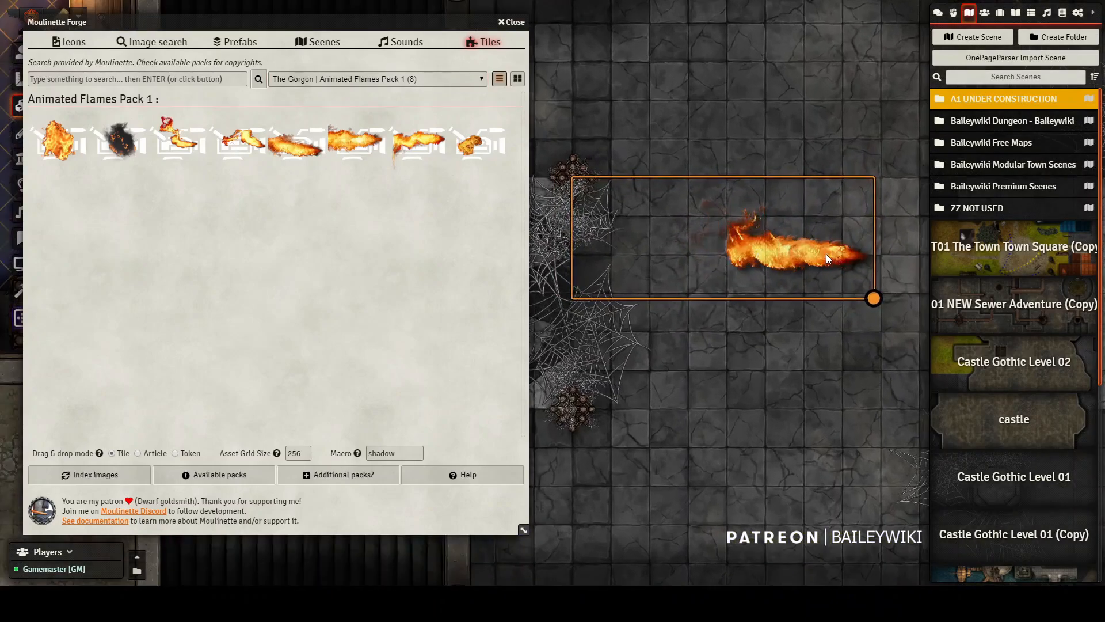
pyautogui.click(812, 385)
pyautogui.click(786, 268)
pyautogui.press('Delete')
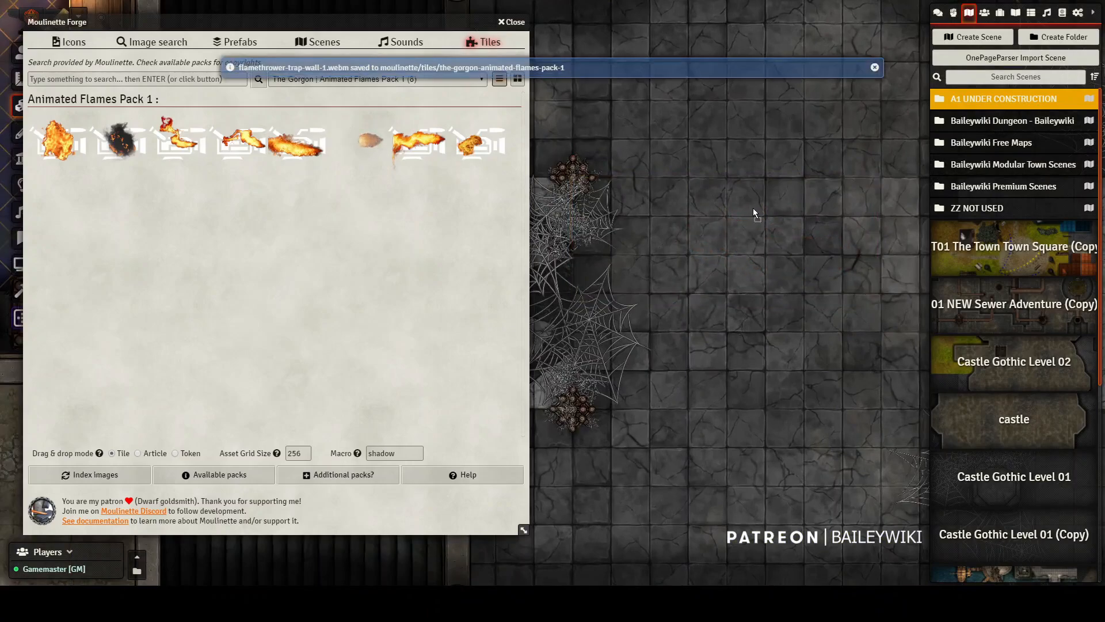
# - Place the flamethrower-trap-wall-1 tile on the dungeon floor beside the cobwebs, then delete it
pyautogui.moveTo(754, 208); pyautogui.dragTo(744, 209)
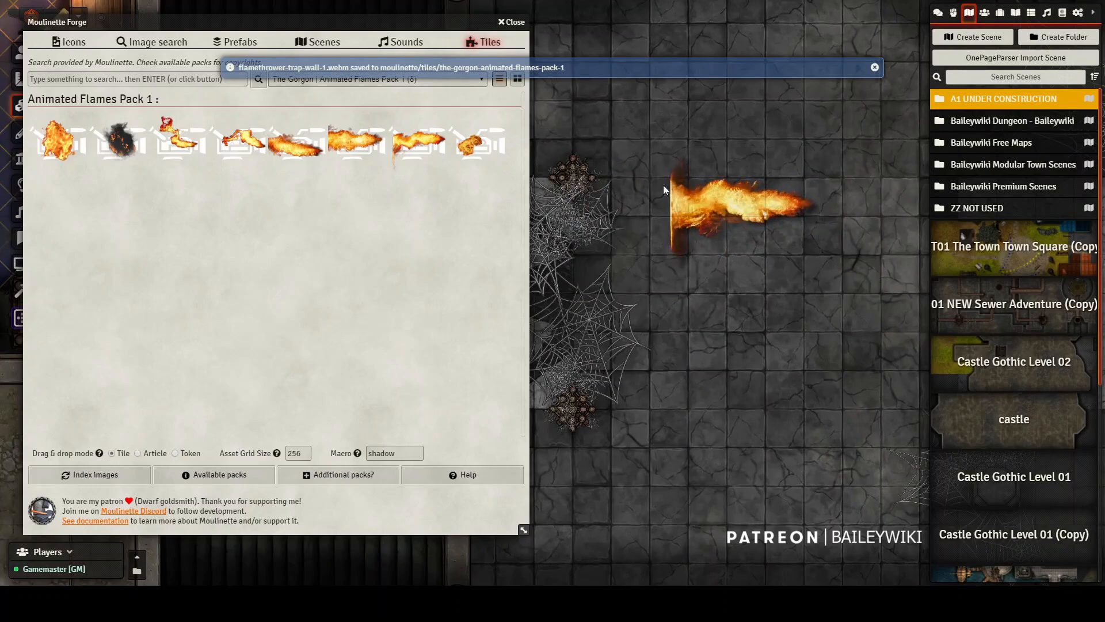
pyautogui.click(733, 204)
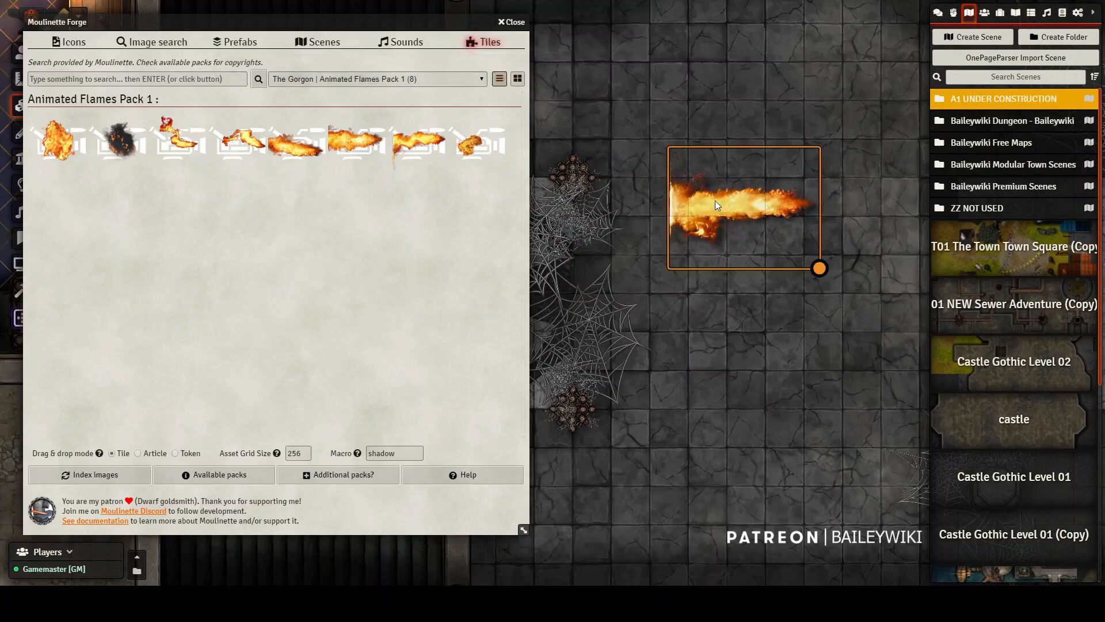
pyautogui.press('Delete')
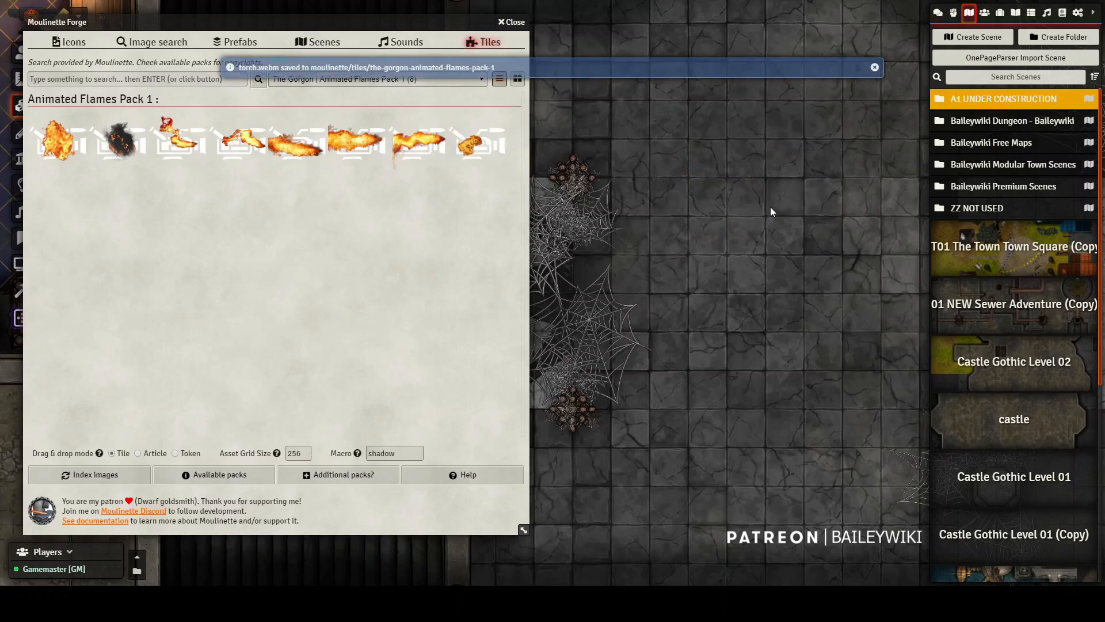
# - Place the last flame tile of the pack on the dungeon floor with the shadow macro and select it
pyautogui.moveTo(472, 141); pyautogui.dragTo(754, 206)
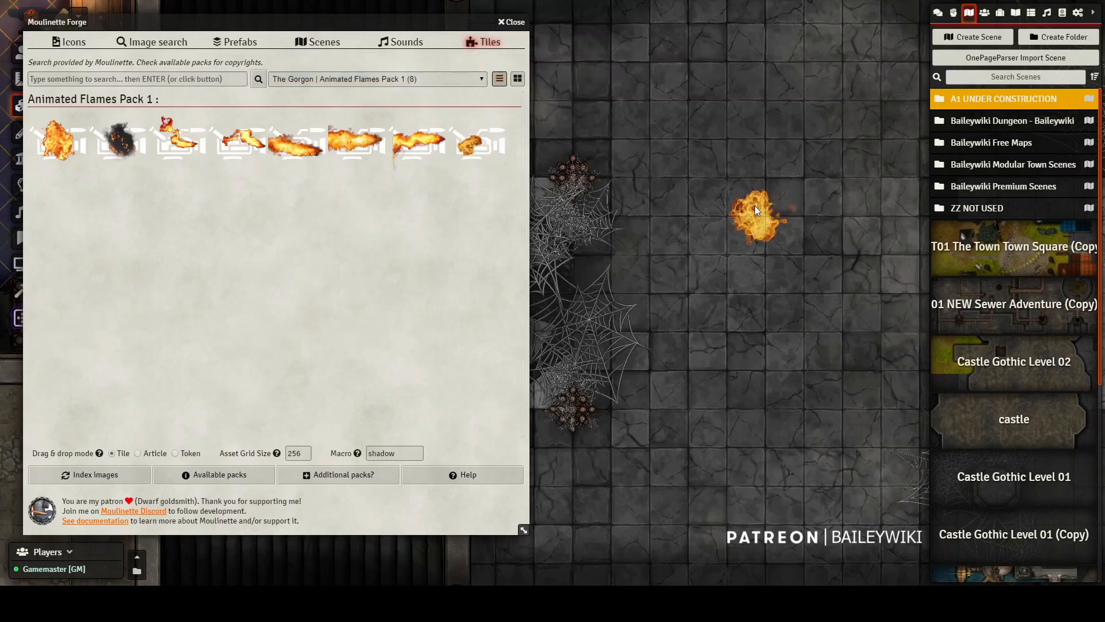
pyautogui.click(759, 207)
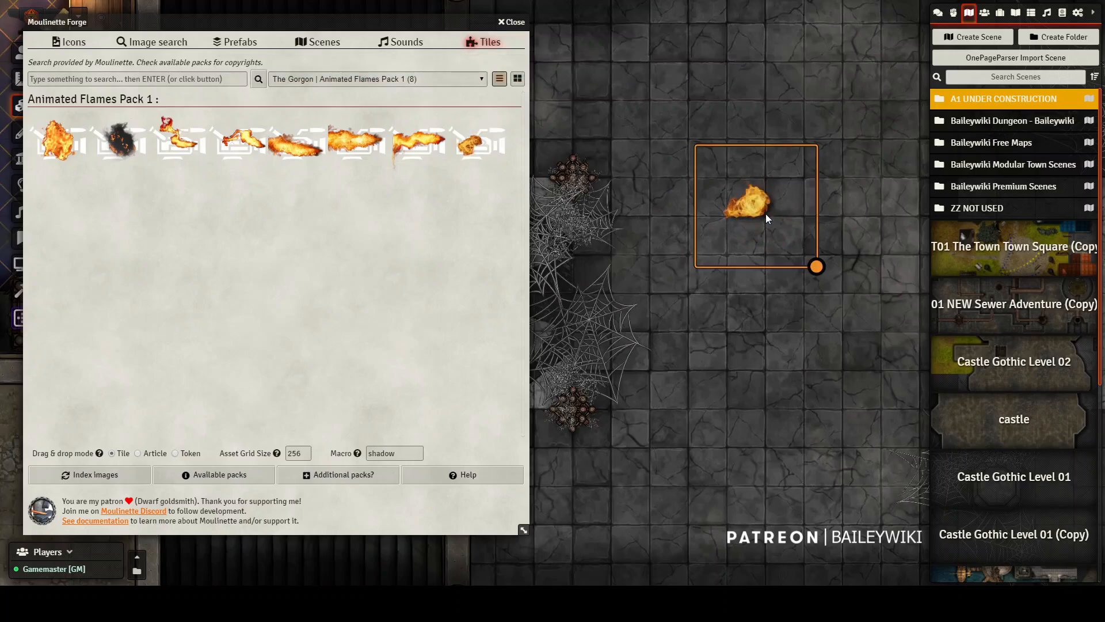
pyautogui.scroll(2, 760, 219)
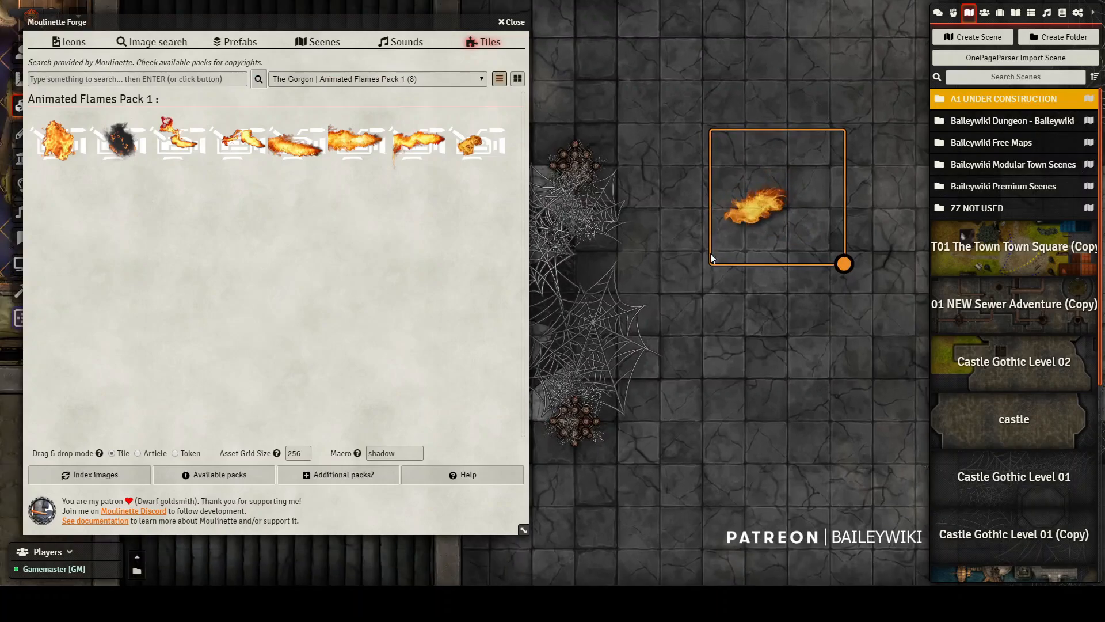
# - Clear the shadow macro from the tile options and place a second copy of the flame tile below the first
pyautogui.doubleClick(405, 451)
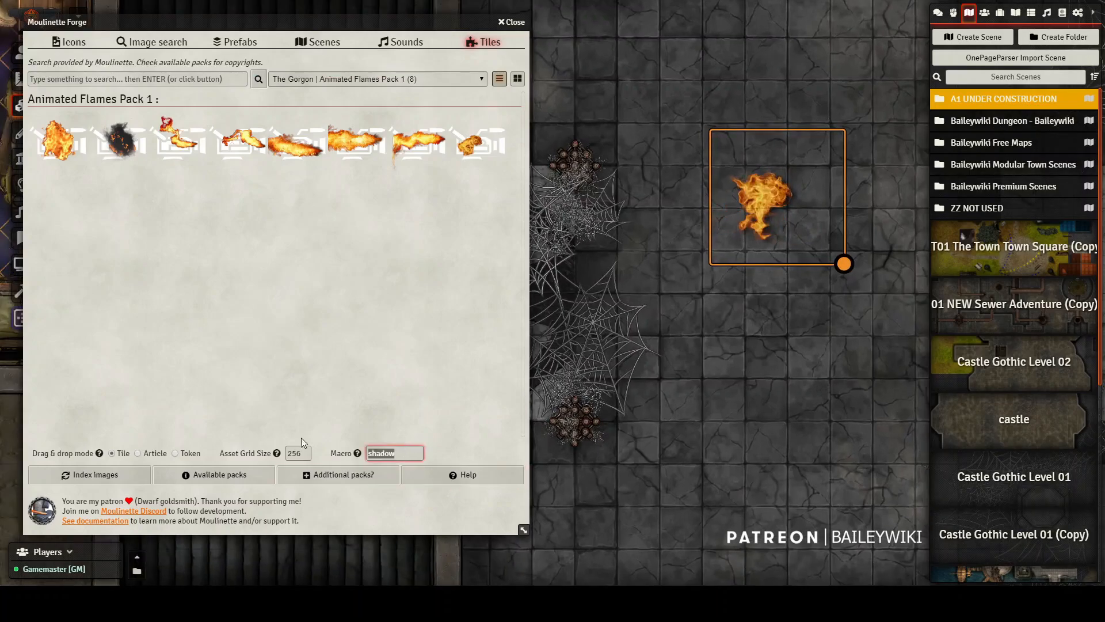
pyautogui.press('BackSpace')
pyautogui.moveTo(477, 144); pyautogui.dragTo(800, 343)
pyautogui.click(791, 350)
pyautogui.click(770, 217)
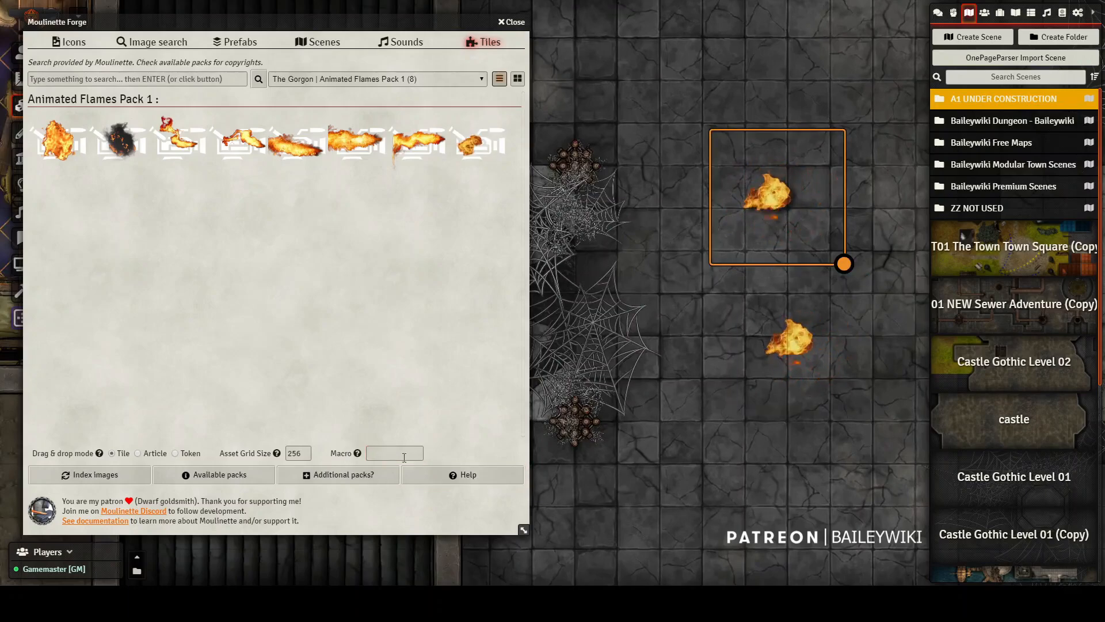
# - Delete both flame tiles from the dungeon floor
pyautogui.press('Delete')
pyautogui.click(796, 343)
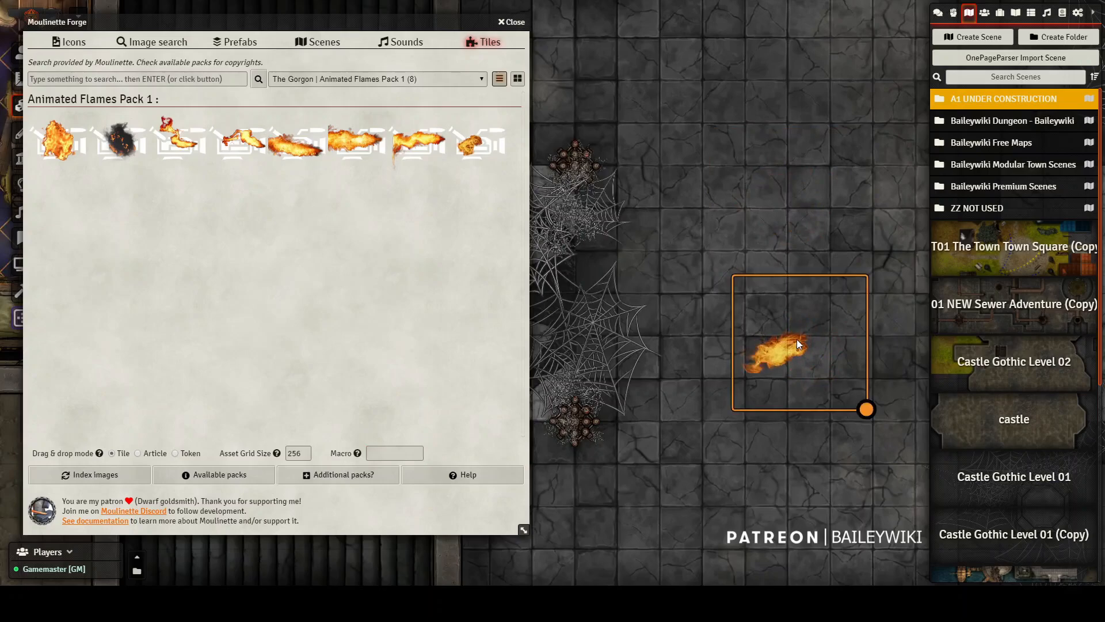
pyautogui.press('Delete')
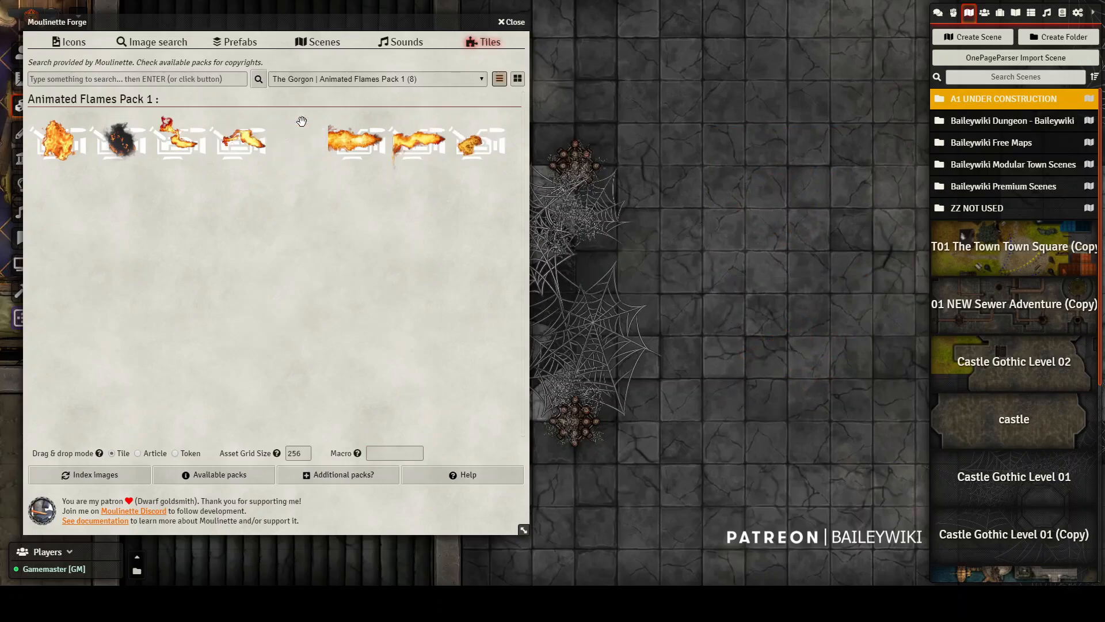
# - Switch to The Gorgon's Animated Smoke Pack 1 and place the steam-2 tile on the dungeon floor
pyautogui.click(426, 79)
pyautogui.click(393, 368)
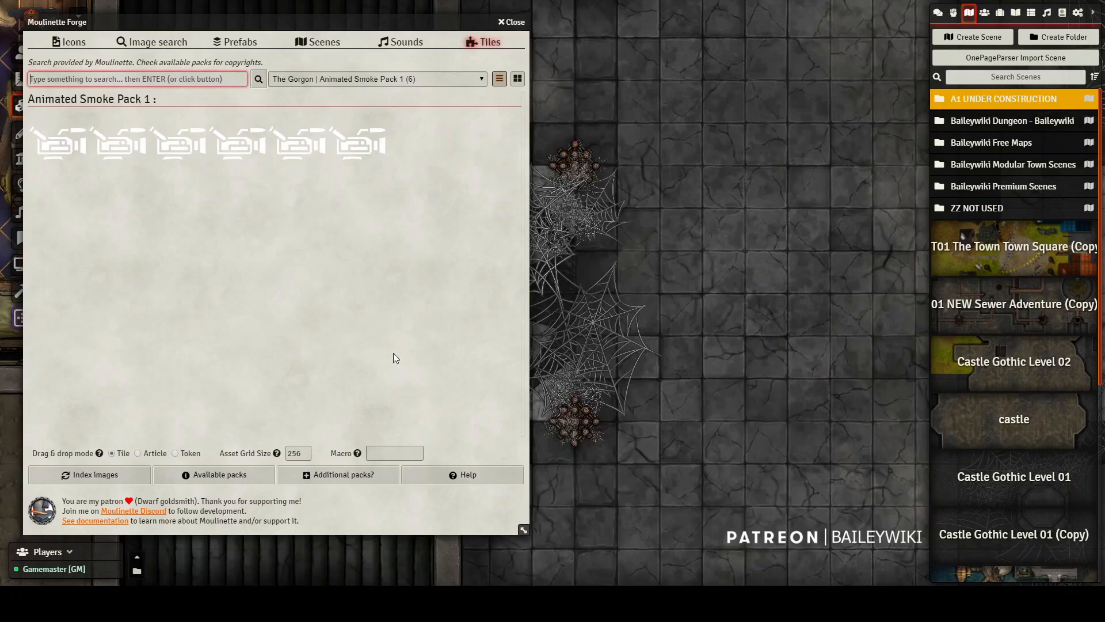
pyautogui.moveTo(312, 174); pyautogui.dragTo(737, 214)
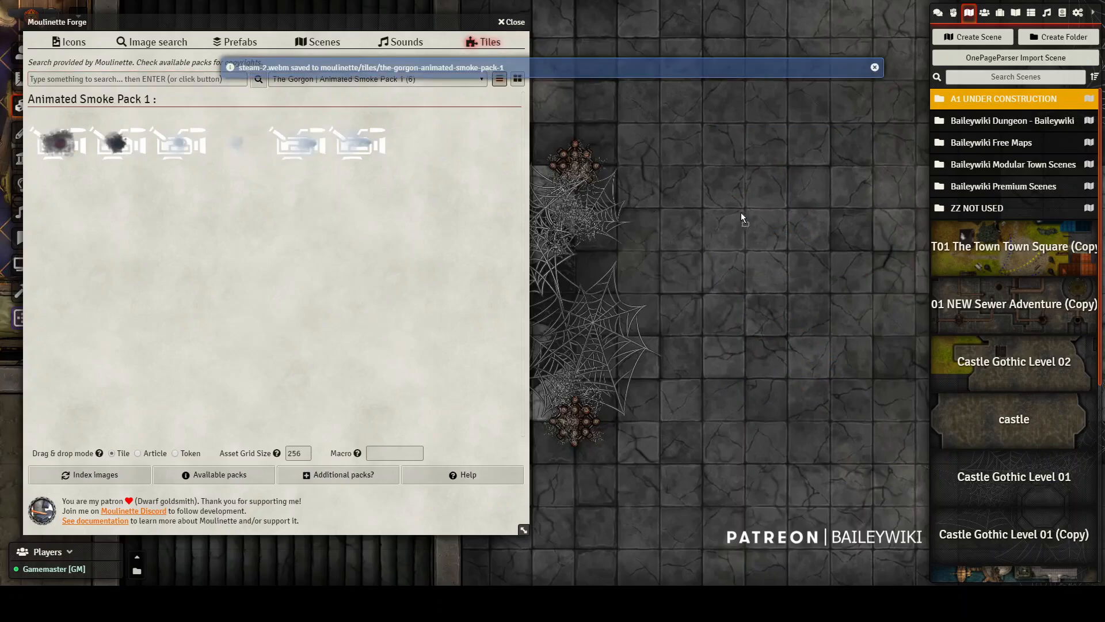
pyautogui.click(775, 216)
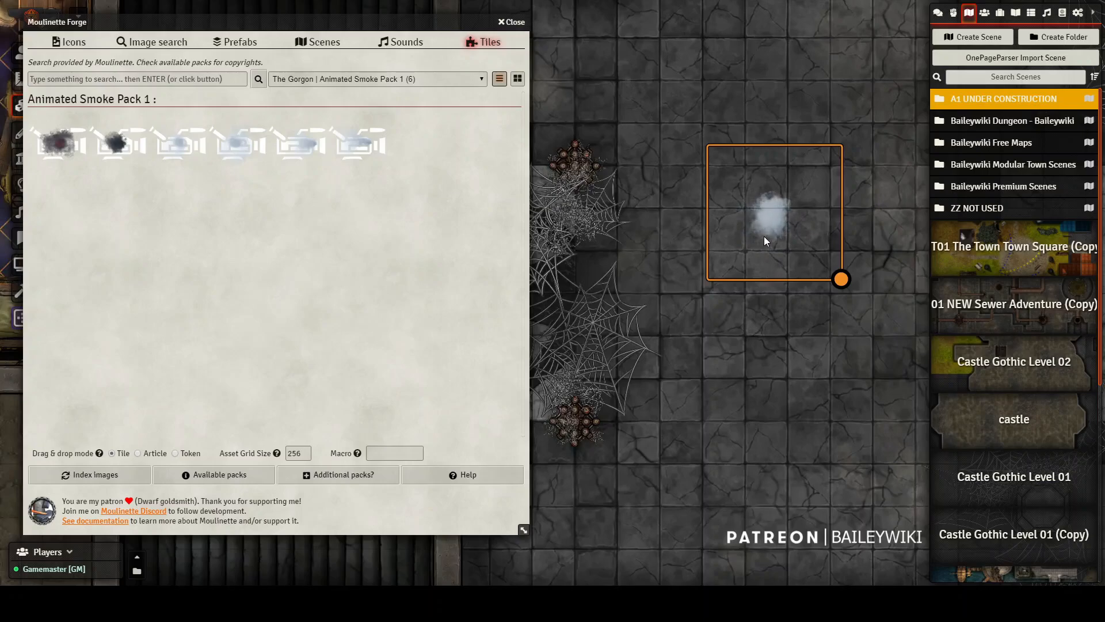
# - Delete the smoke tile from the dungeon floor and switch to the Tom Cartos Artificial Assets tile pack
pyautogui.press('Delete')
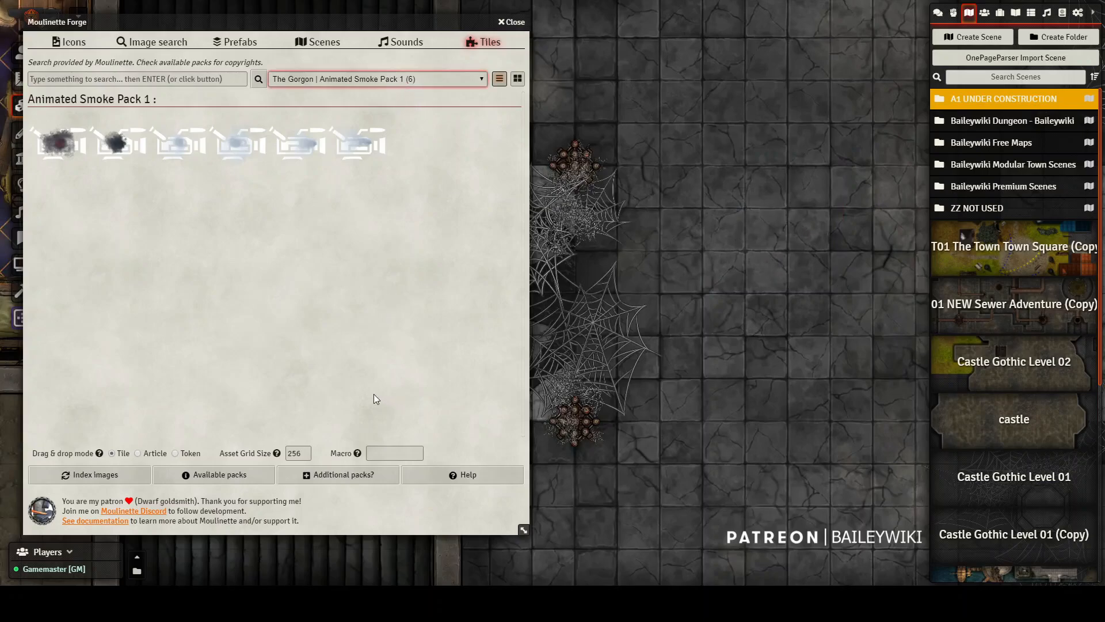
pyautogui.press('Down')
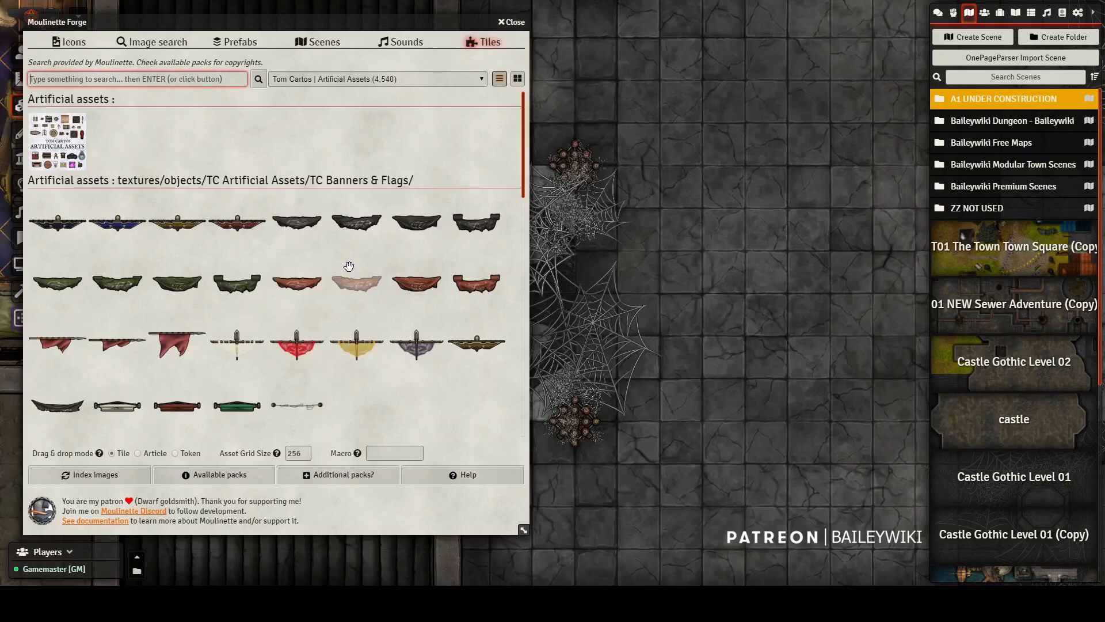
pyautogui.scroll(-15, 329, 265)
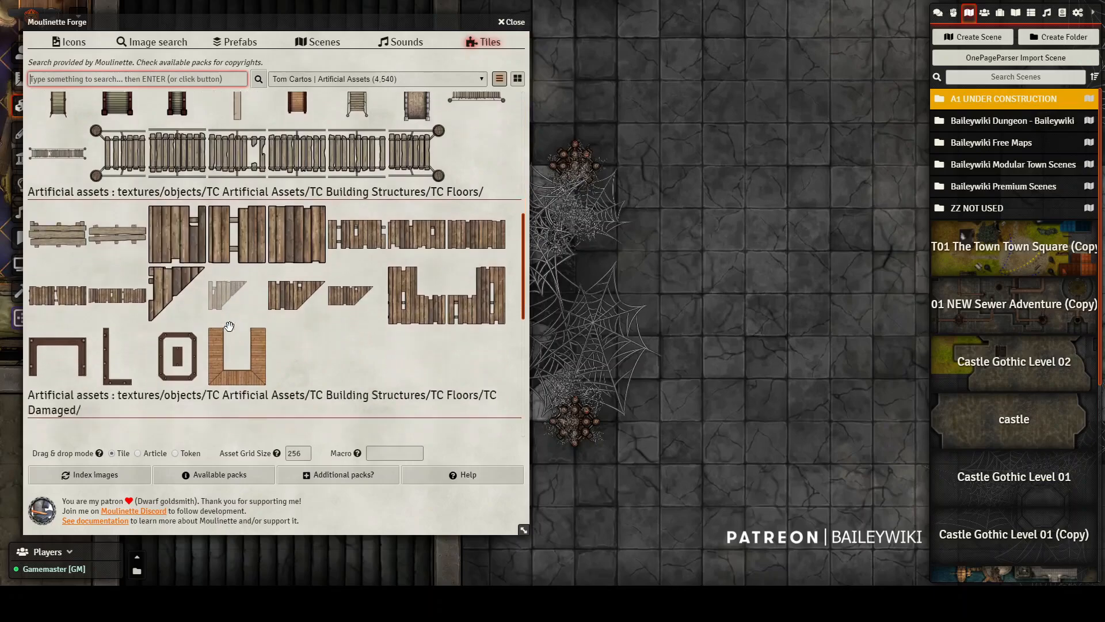
pyautogui.scroll(15, 230, 327)
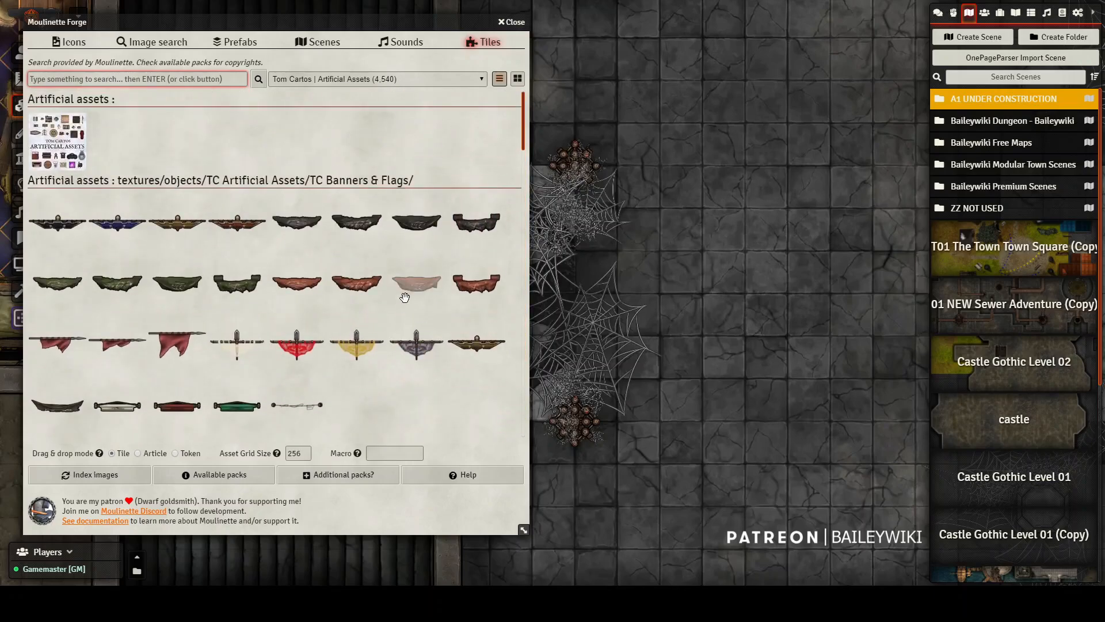
# - Set the tile macro to wavy-slow and place the TC_Bandit Banner Green 04 tile in the red-carpeted hall
pyautogui.moveTo(776, 122); pyautogui.dragTo(717, 307)
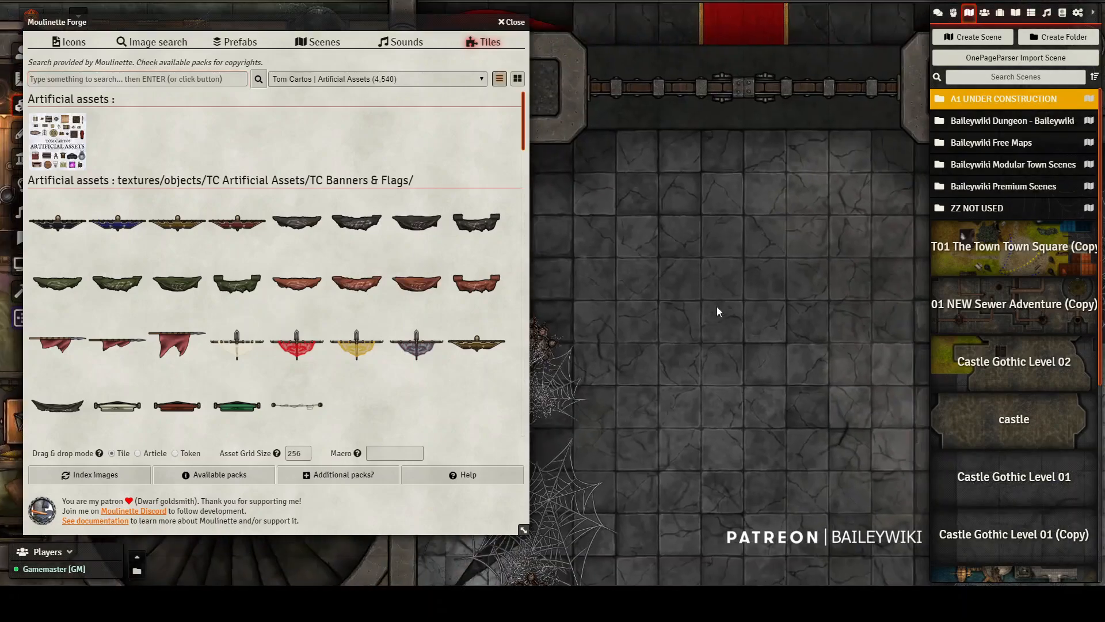
pyautogui.moveTo(690, 129); pyautogui.dragTo(667, 484)
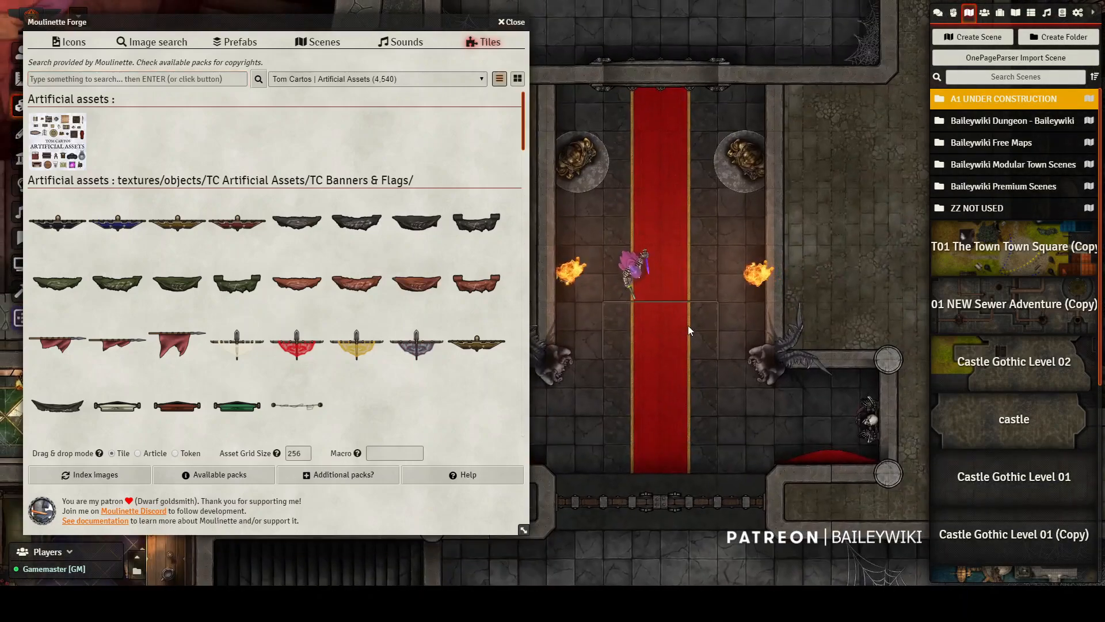
pyautogui.moveTo(593, 388); pyautogui.dragTo(644, 384)
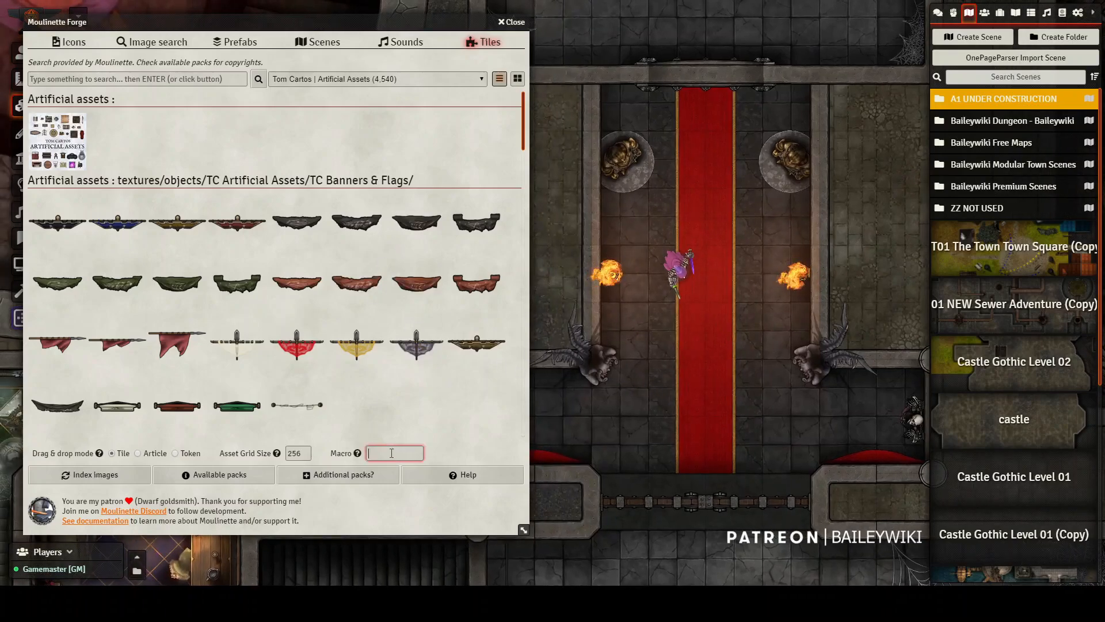
pyautogui.click(391, 453)
pyautogui.write('wavy-')
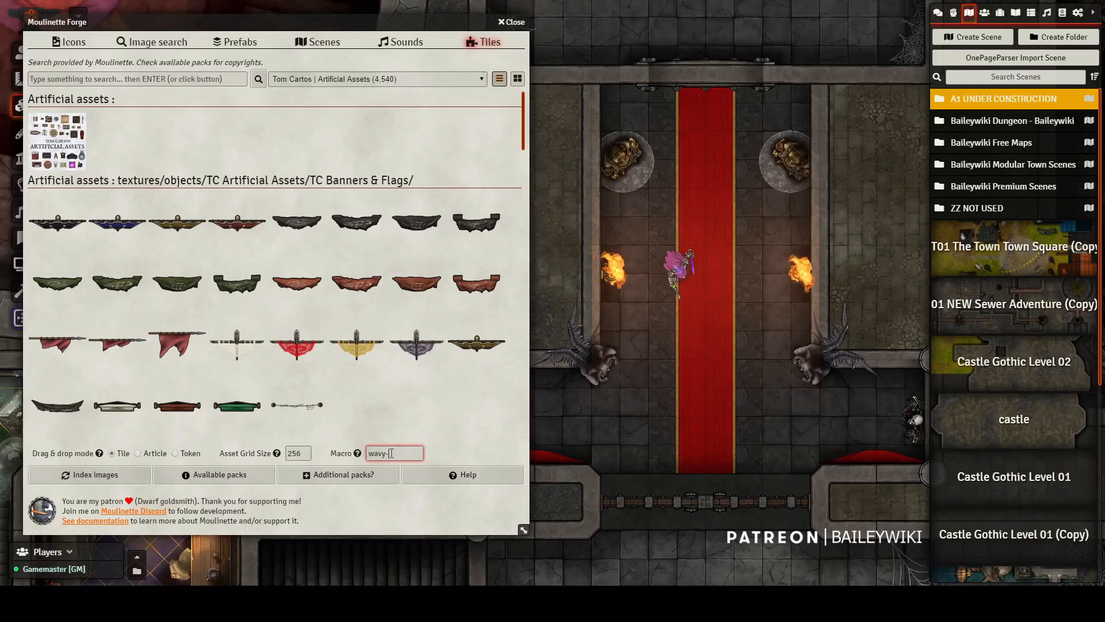
pyautogui.write('glow')
pyautogui.press('Tab')
pyautogui.moveTo(257, 264); pyautogui.dragTo(737, 341)
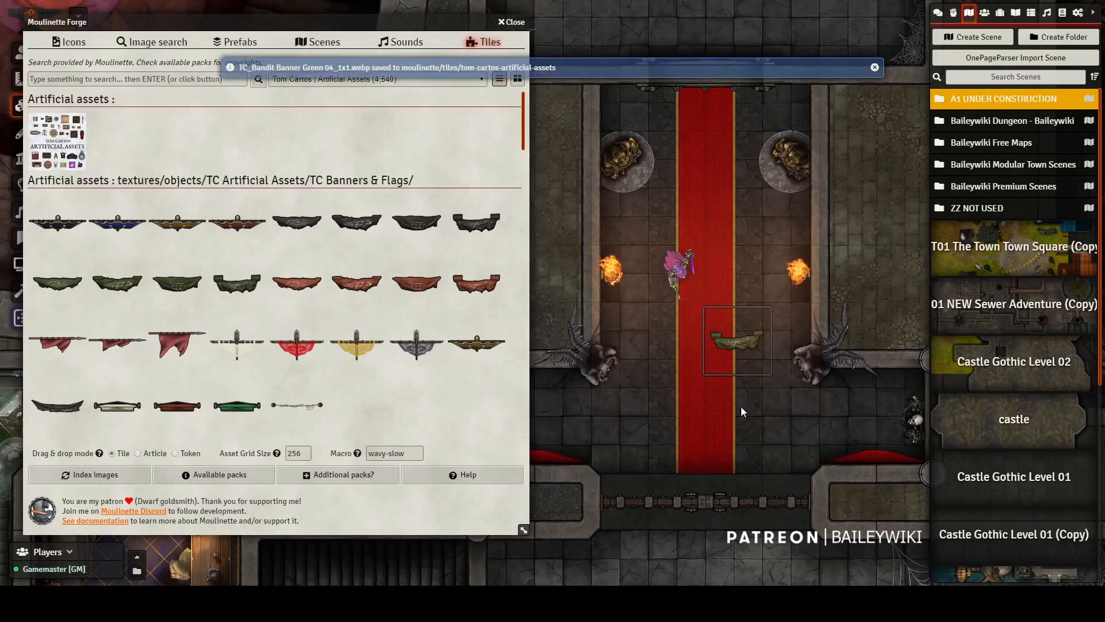
# - Rotate the green banner upright and move it against the hall's wall between the flame and the gargoyle statue
pyautogui.scroll(5, 741, 424)
pyautogui.click(754, 324)
pyautogui.keyDown('shift'); pyautogui.scroll(-6, 777, 344); pyautogui.keyUp('shift')
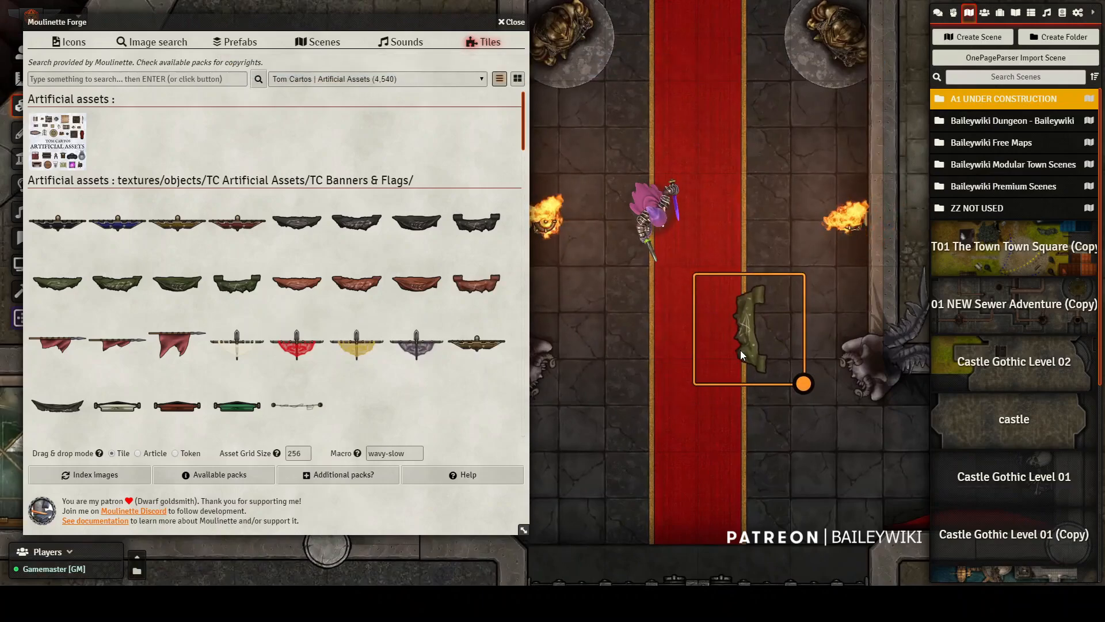
pyautogui.moveTo(746, 353); pyautogui.dragTo(855, 309)
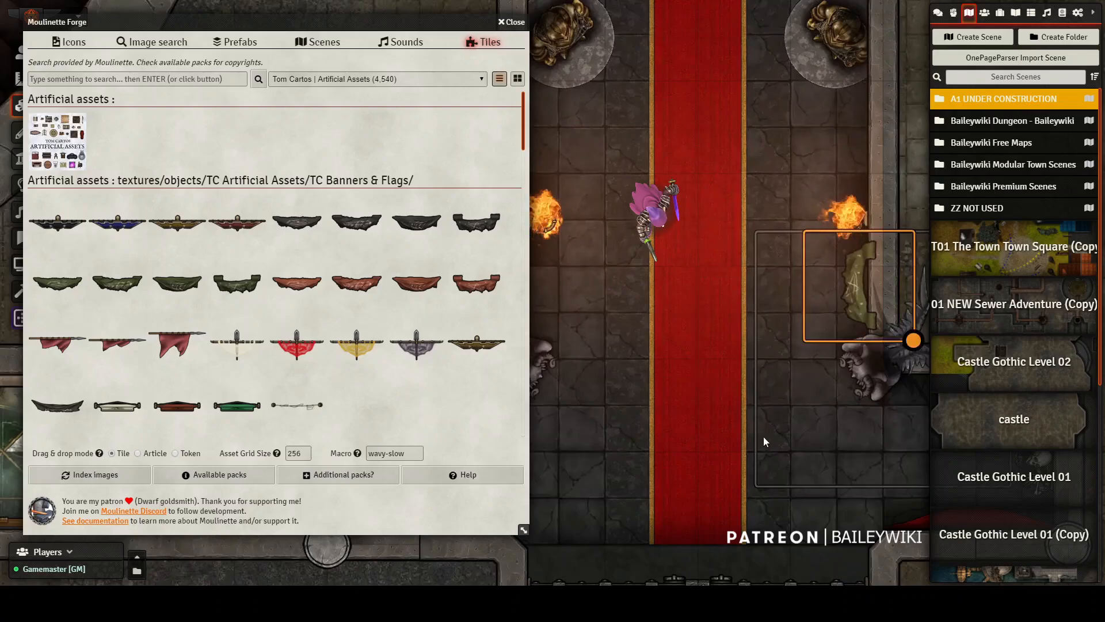
# - Delete the green banner from the wall beside the gargoyle statue
pyautogui.rightClick(671, 417)
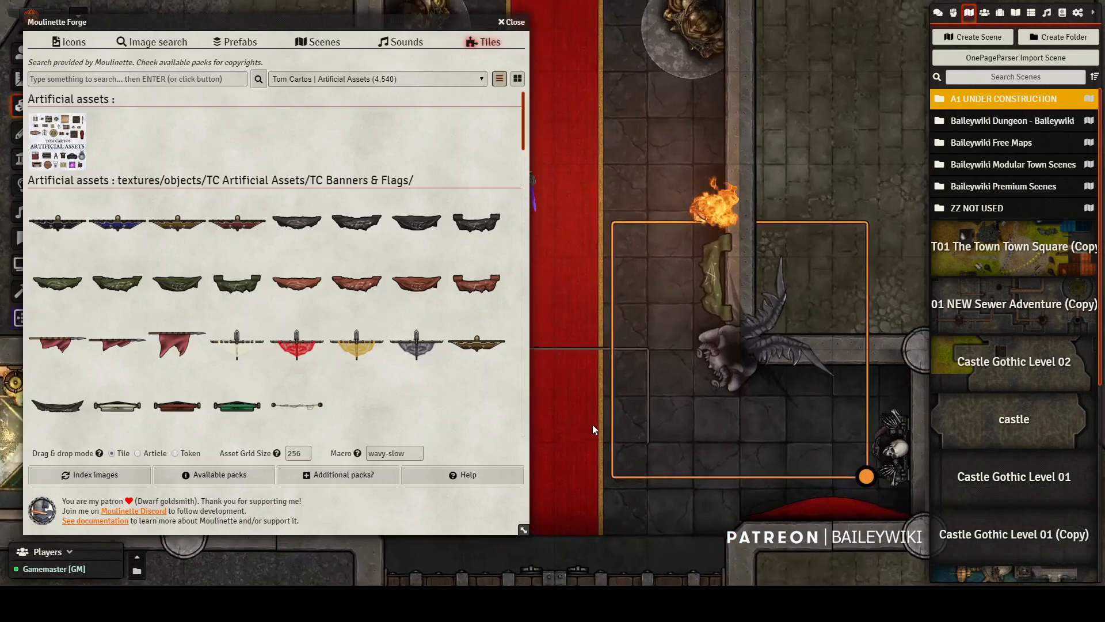
pyautogui.click(702, 285)
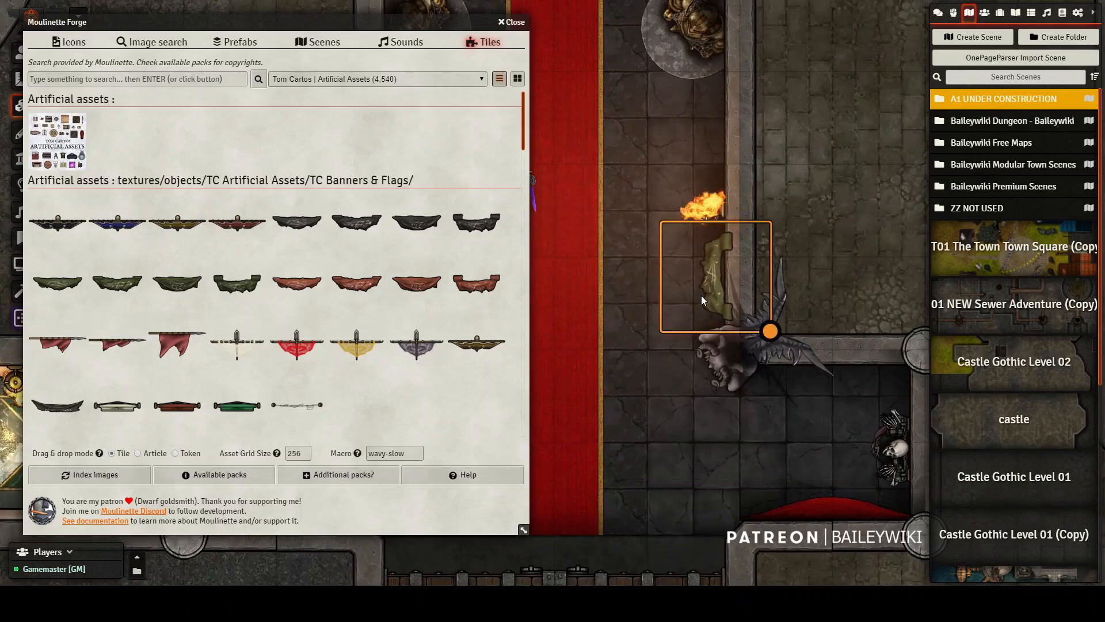
pyautogui.press('Delete')
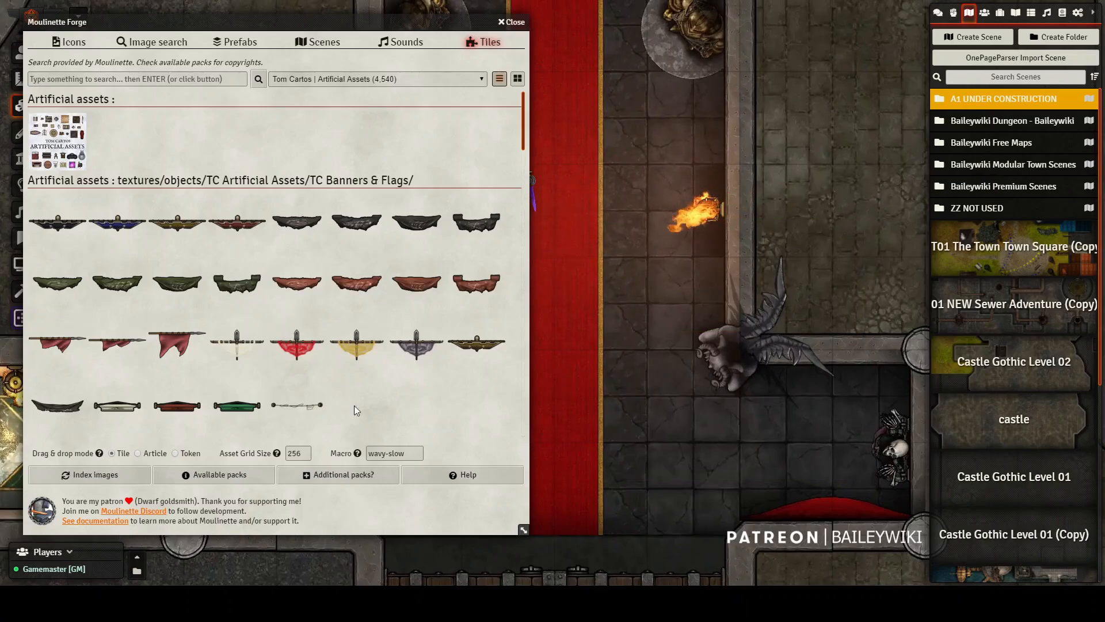
# - Set the tile macro to wavy-fast and place a black bandit banner, rotated upright, along the wall over the skeleton
pyautogui.doubleClick(390, 455)
pyautogui.write('fast')
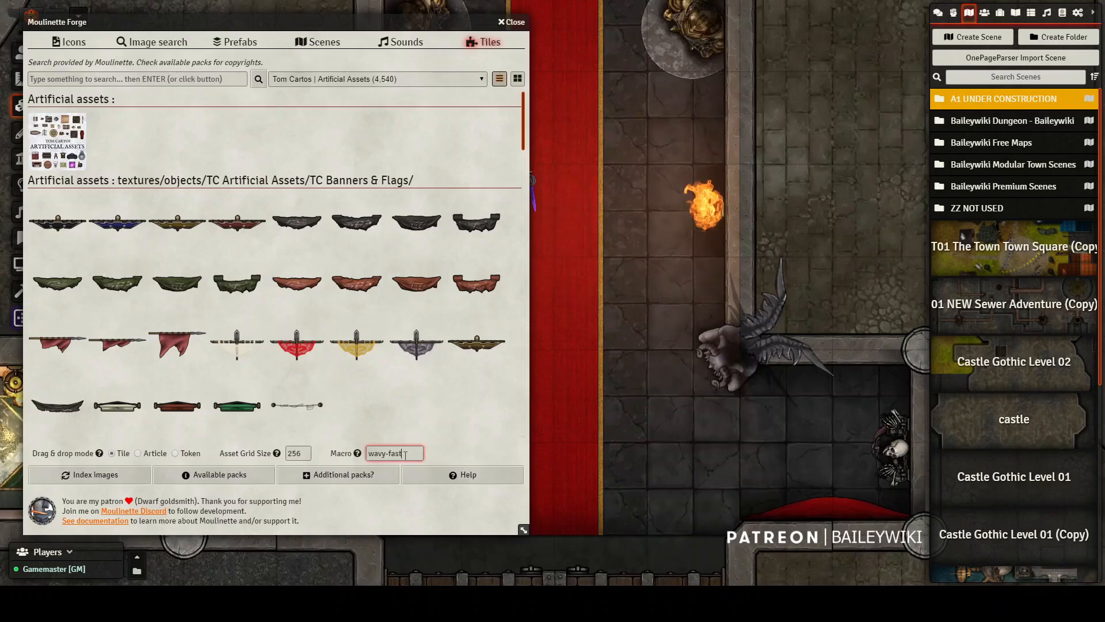
pyautogui.press('Return')
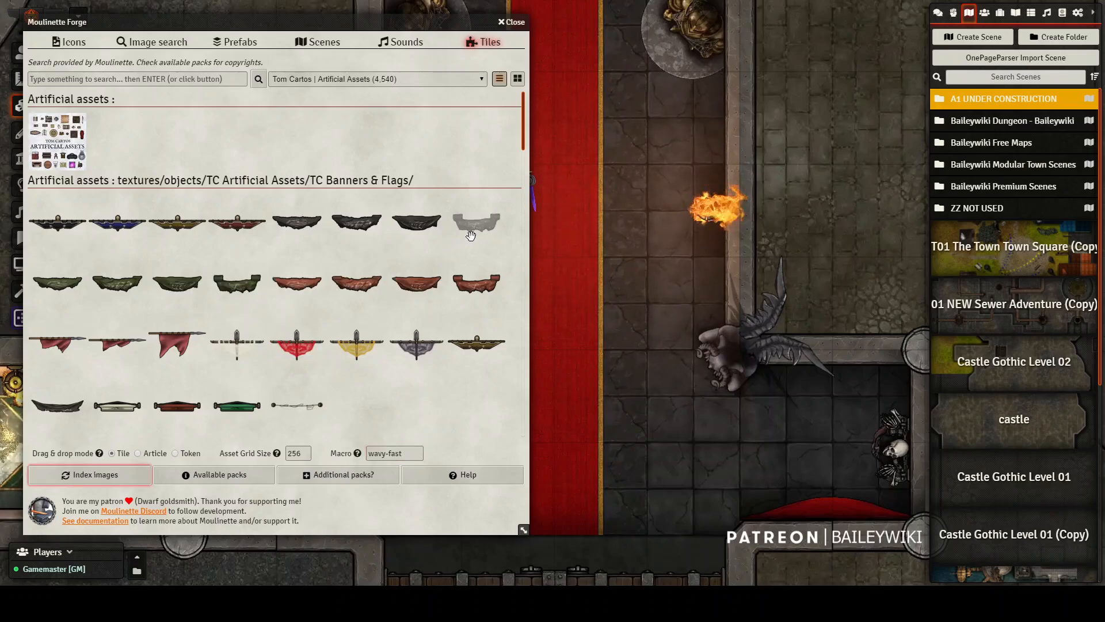
pyautogui.moveTo(479, 232); pyautogui.dragTo(895, 452)
pyautogui.keyDown('shift'); pyautogui.scroll(-6, 748, 421); pyautogui.keyUp('shift')
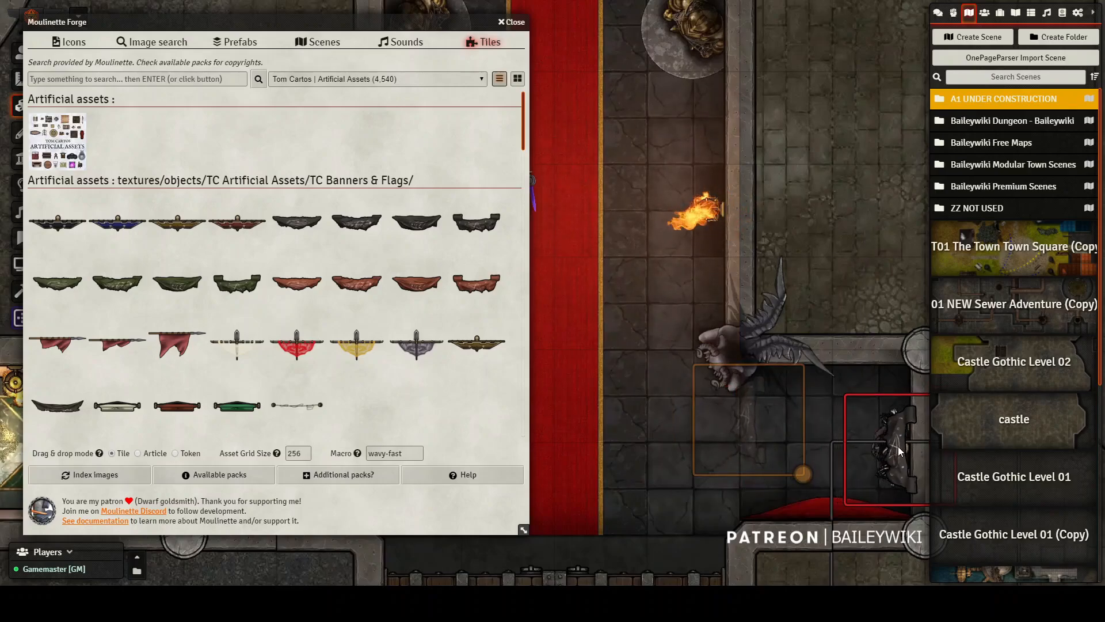
# - Delete the black banner covering the skeleton
pyautogui.moveTo(710, 489); pyautogui.dragTo(639, 397)
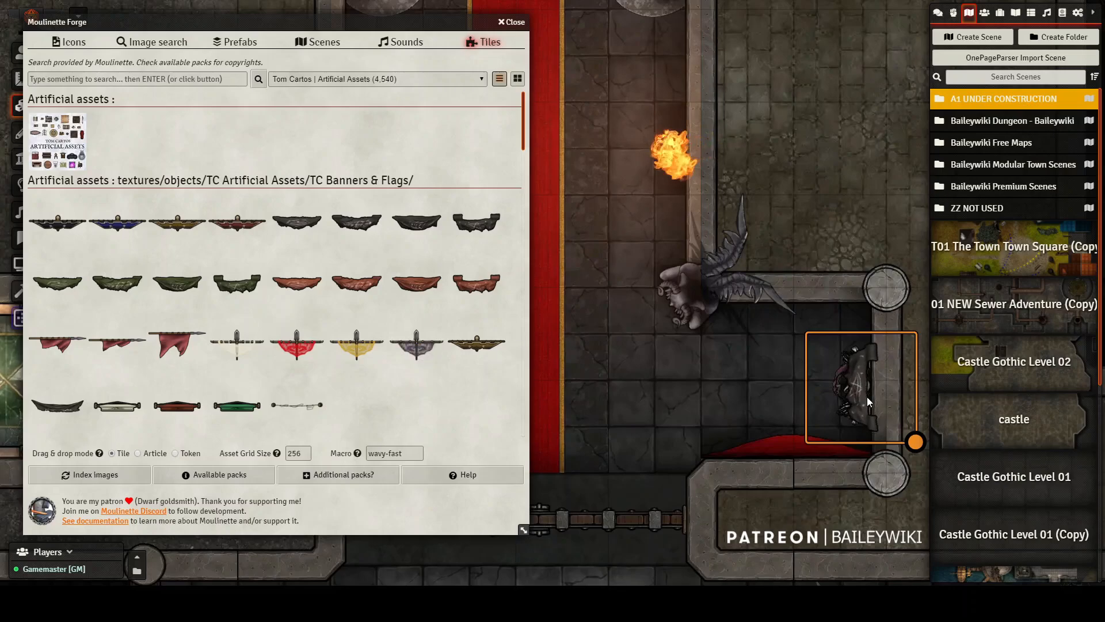
pyautogui.press('Delete')
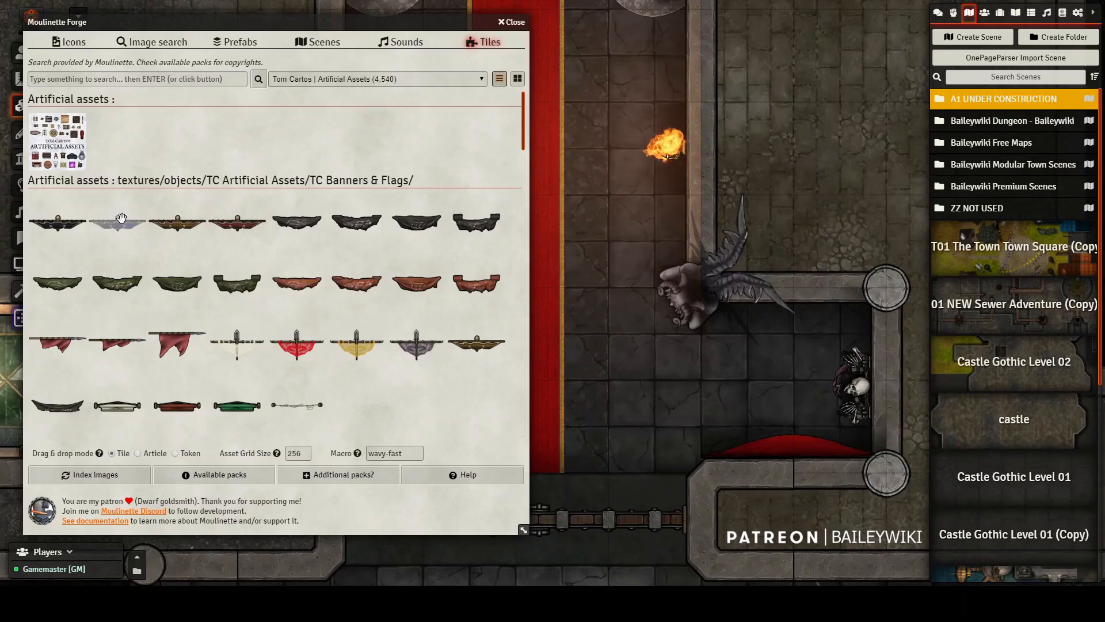
# - Set the tile macro to shadow and place the large green backpack from TC Bags on the floor beside the gargoyle
pyautogui.scroll(-2, 148, 336)
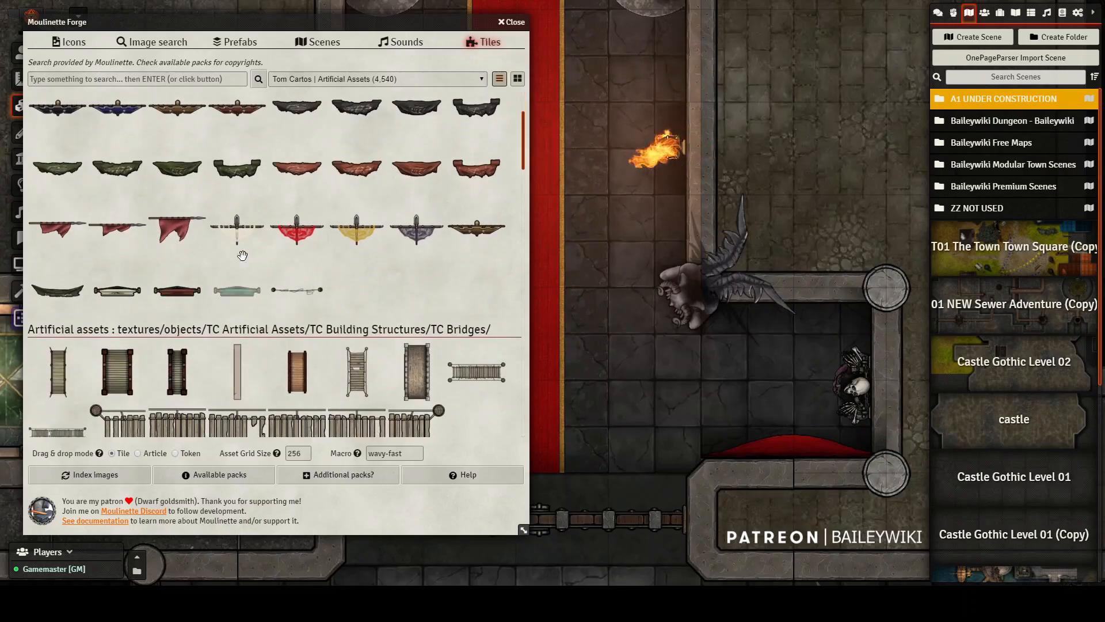
pyautogui.scroll(-5, 306, 245)
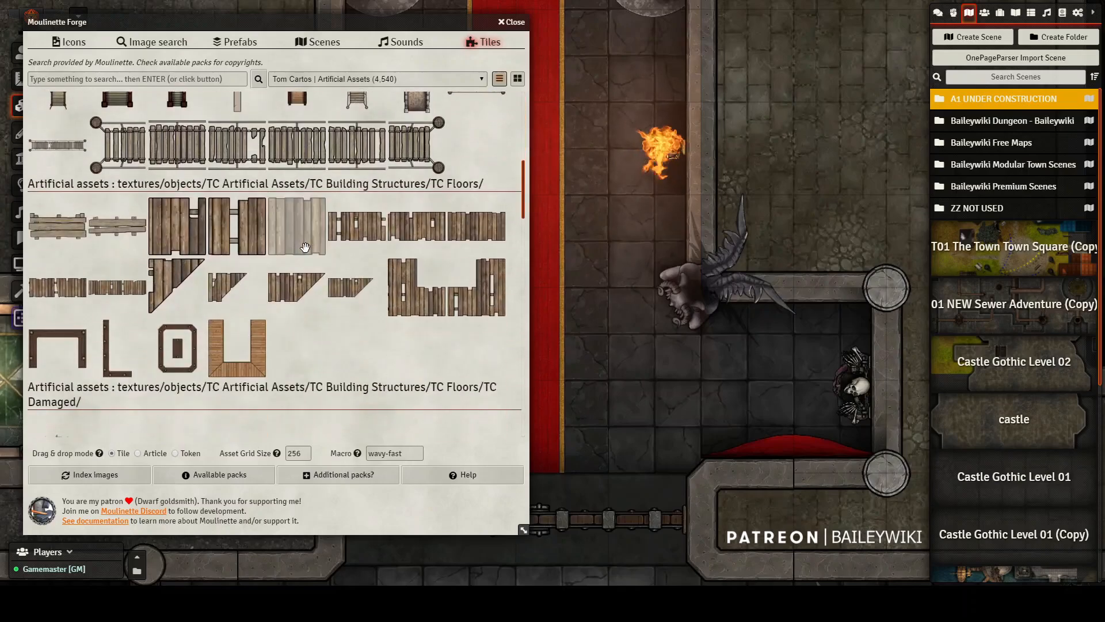
pyautogui.scroll(-3, 305, 233)
pyautogui.scroll(4, 296, 248)
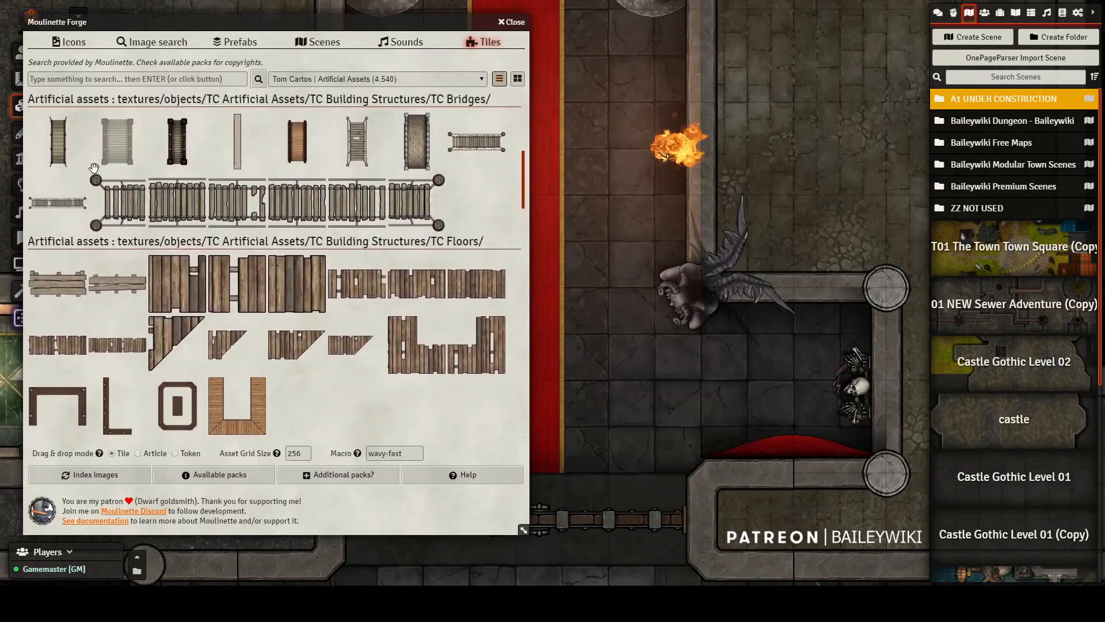
pyautogui.scroll(-4, 340, 286)
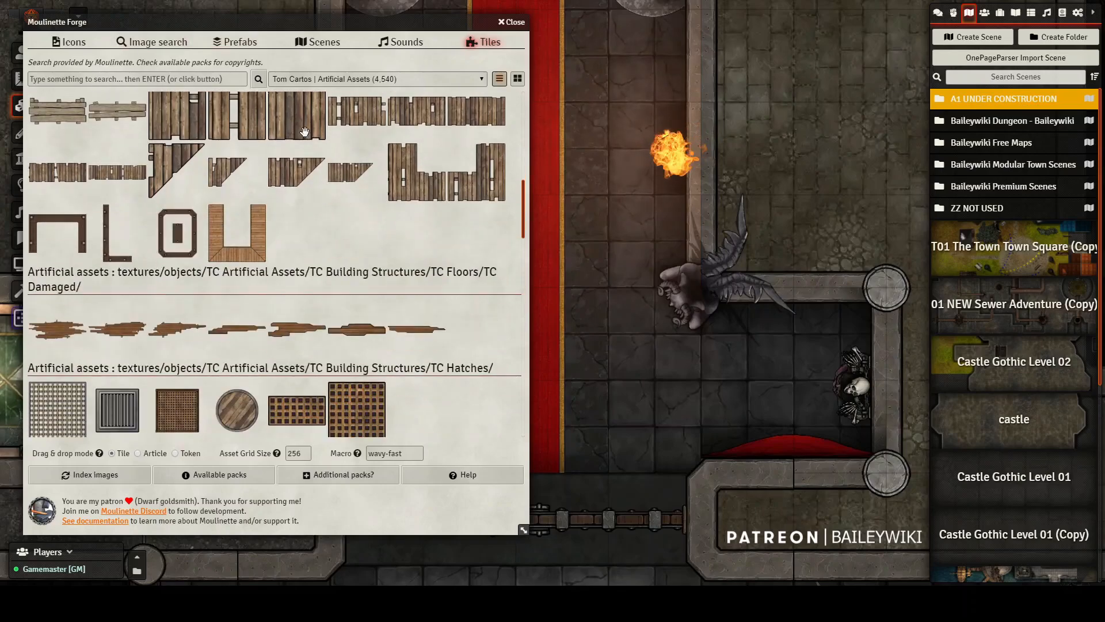
pyautogui.scroll(-1, 340, 286)
pyautogui.scroll(2, 385, 348)
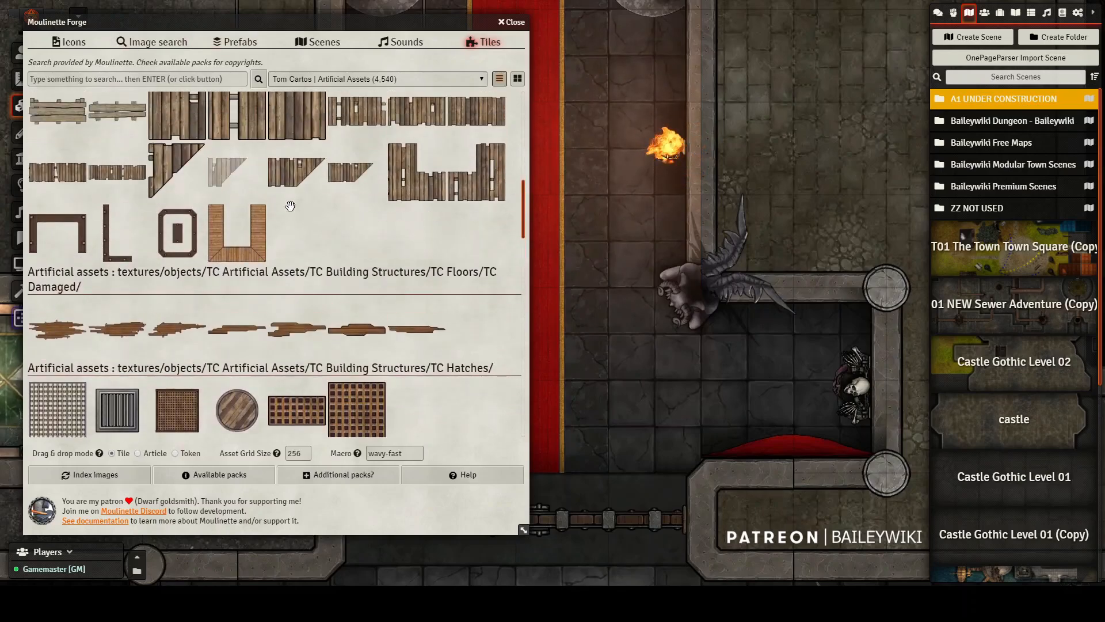
pyautogui.scroll(-10, 385, 348)
pyautogui.click(208, 79)
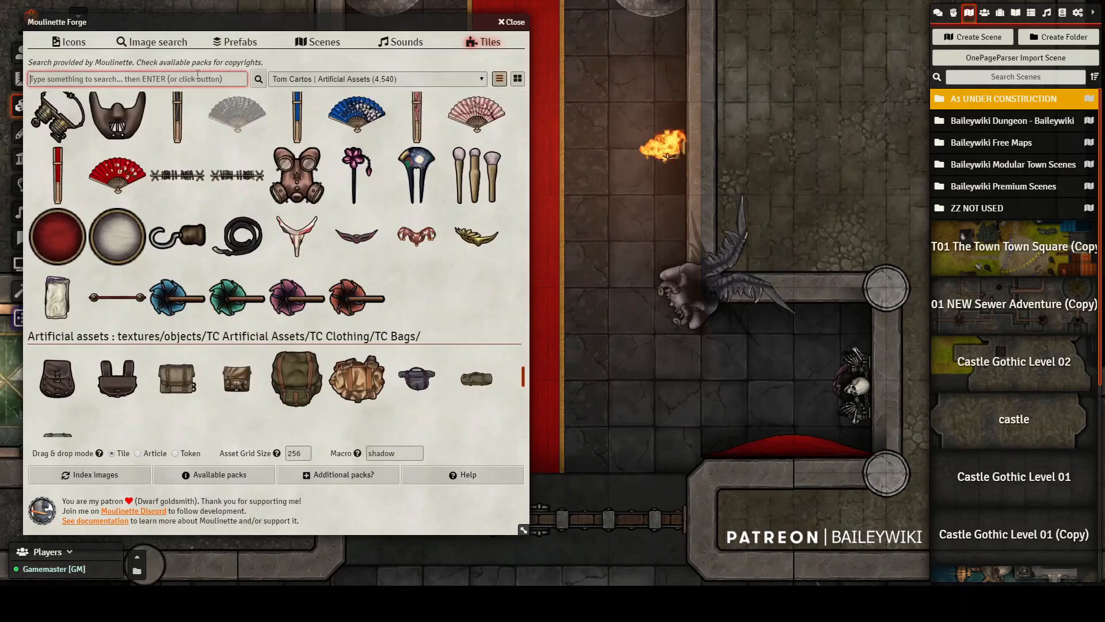
pyautogui.scroll(-2, 325, 282)
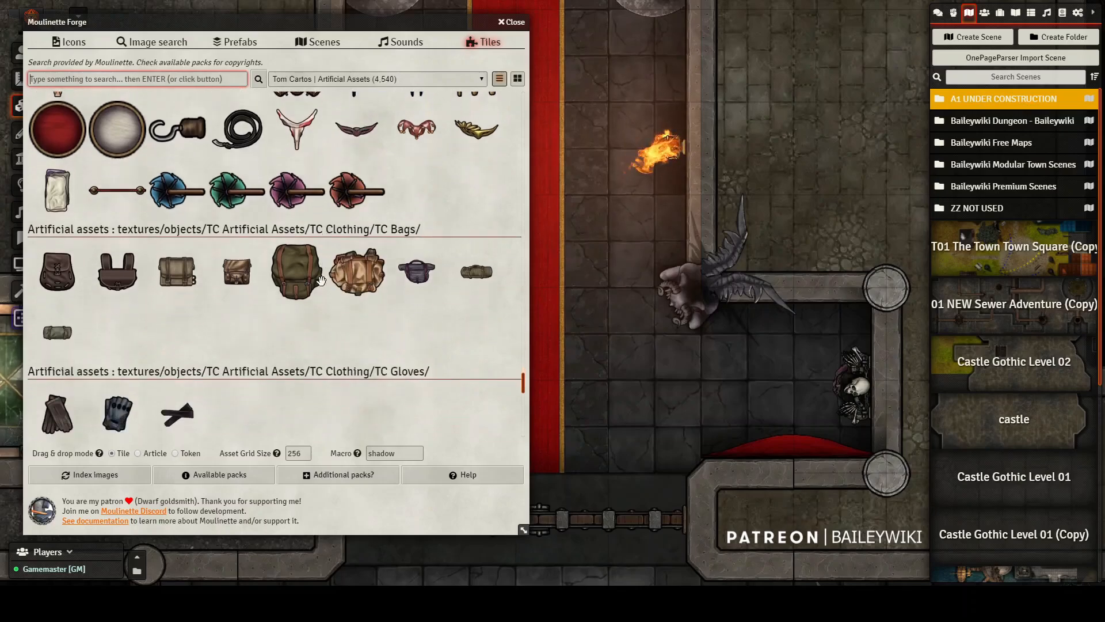
pyautogui.moveTo(309, 282); pyautogui.dragTo(627, 282)
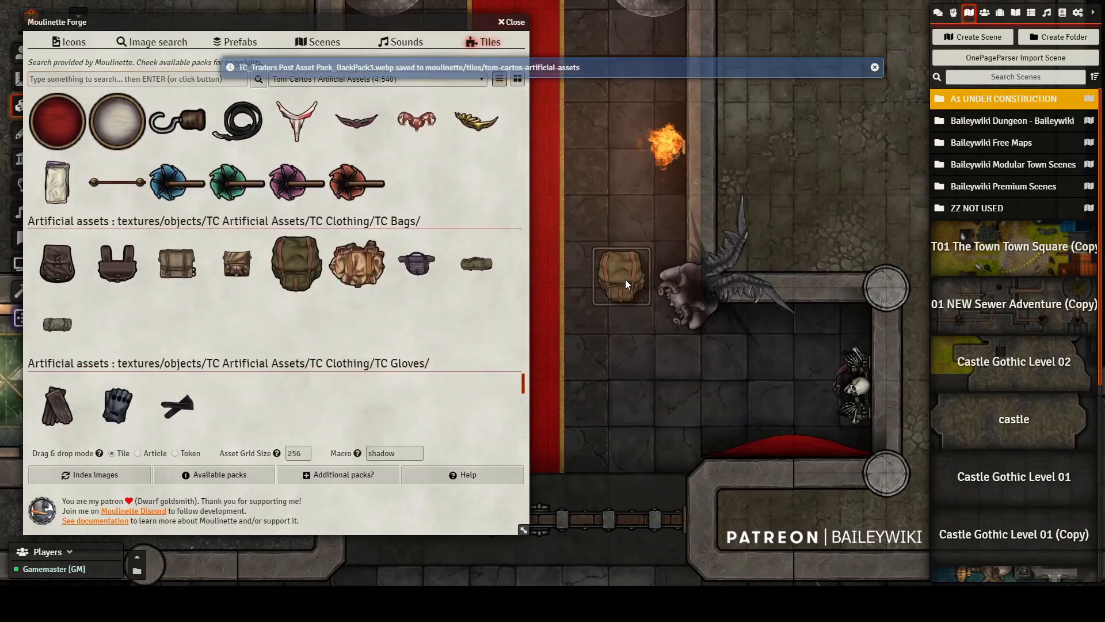
# - Set the tile macro to fire and place the side-view TnT barrel from TC Barrels on the floor near the carpet
pyautogui.scroll(-7, 212, 253)
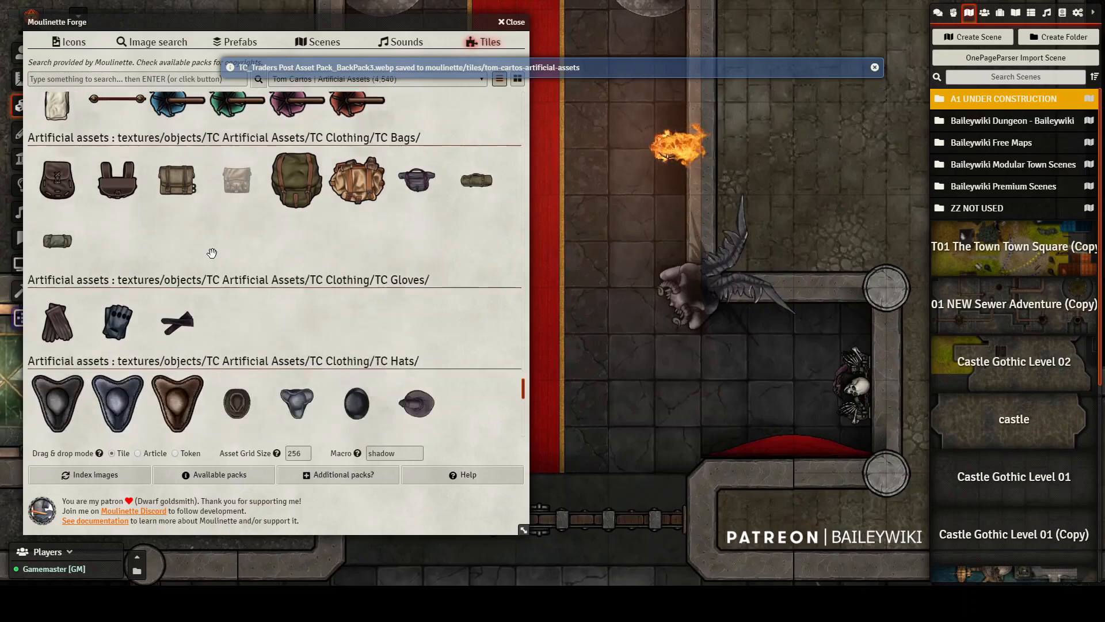
pyautogui.scroll(-2, 212, 253)
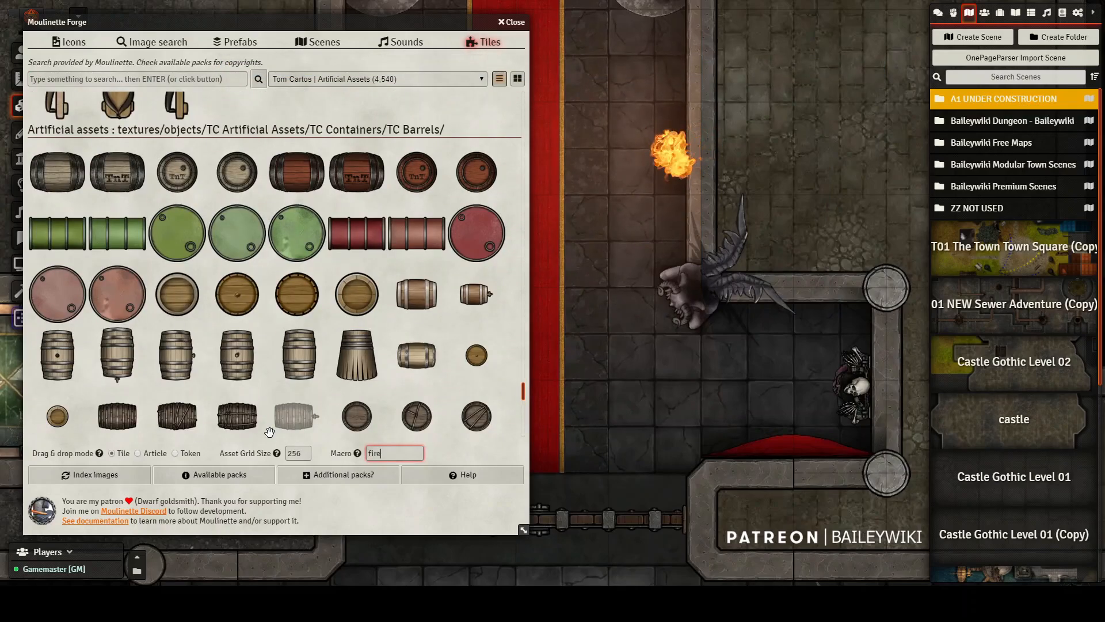
pyautogui.moveTo(117, 171); pyautogui.dragTo(575, 314)
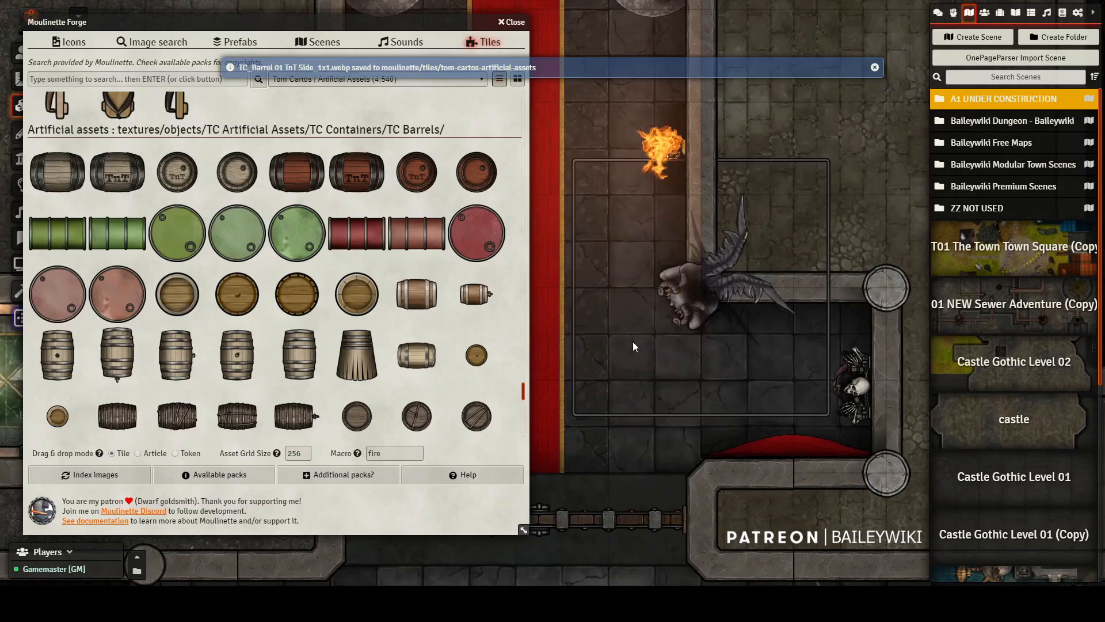
# - Set the tile macro to shadow and place the MountedHead04 trophy from TC Animal Trophies on the floor beside the gargoyle
pyautogui.scroll(-5, 161, 163)
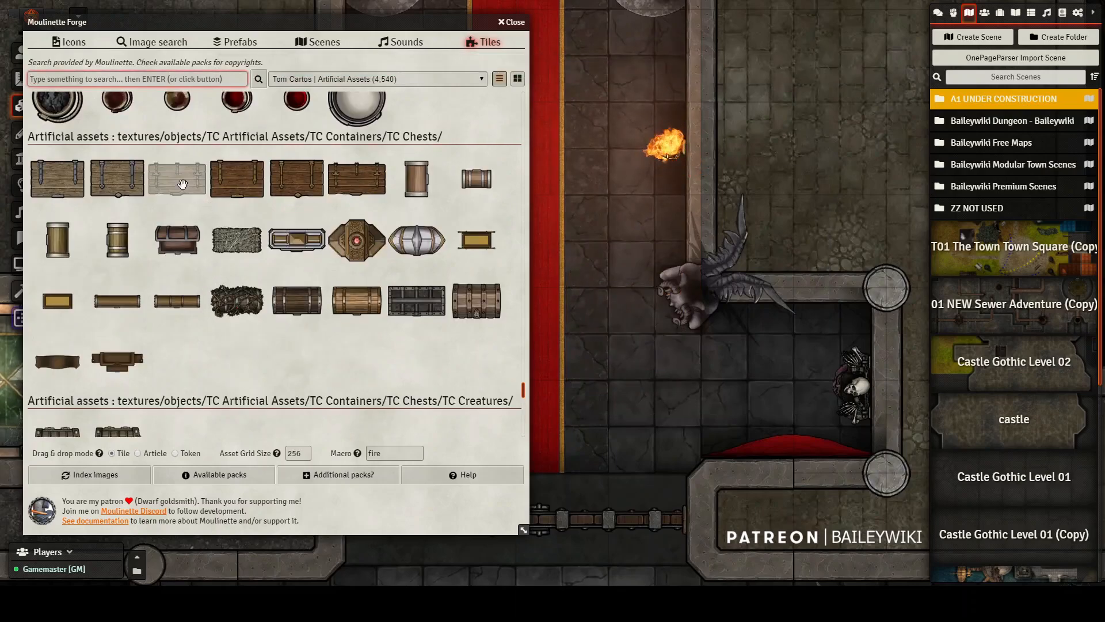
pyautogui.doubleClick(396, 452)
pyautogui.write('shadow')
pyautogui.scroll(-10, 300, 424)
pyautogui.scroll(-3, 299, 314)
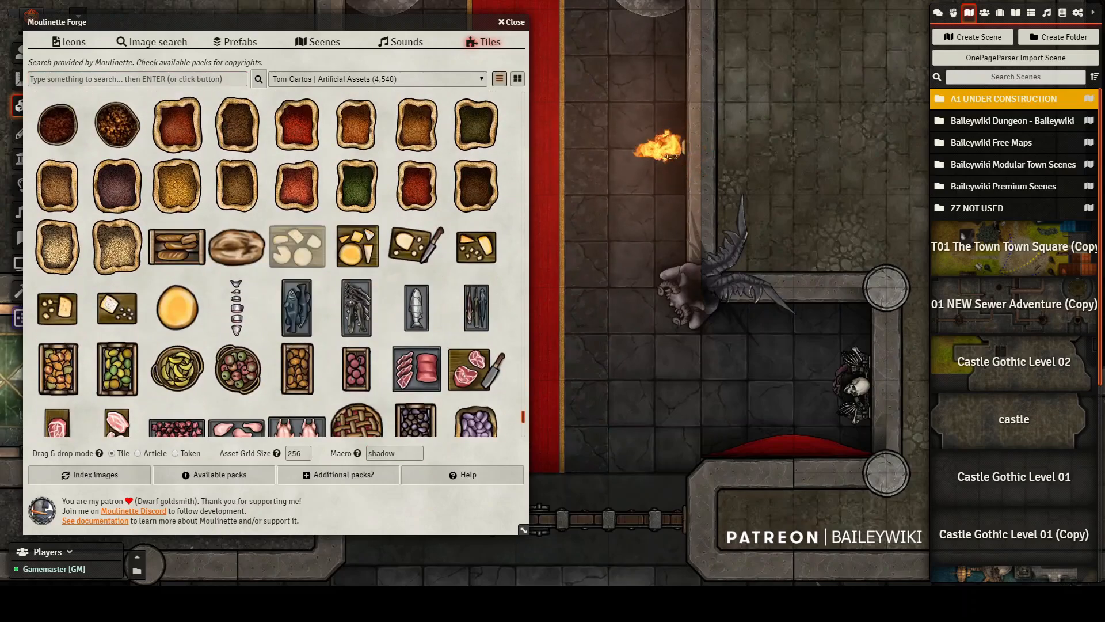
pyautogui.scroll(-4, 237, 172)
pyautogui.scroll(-3, 297, 259)
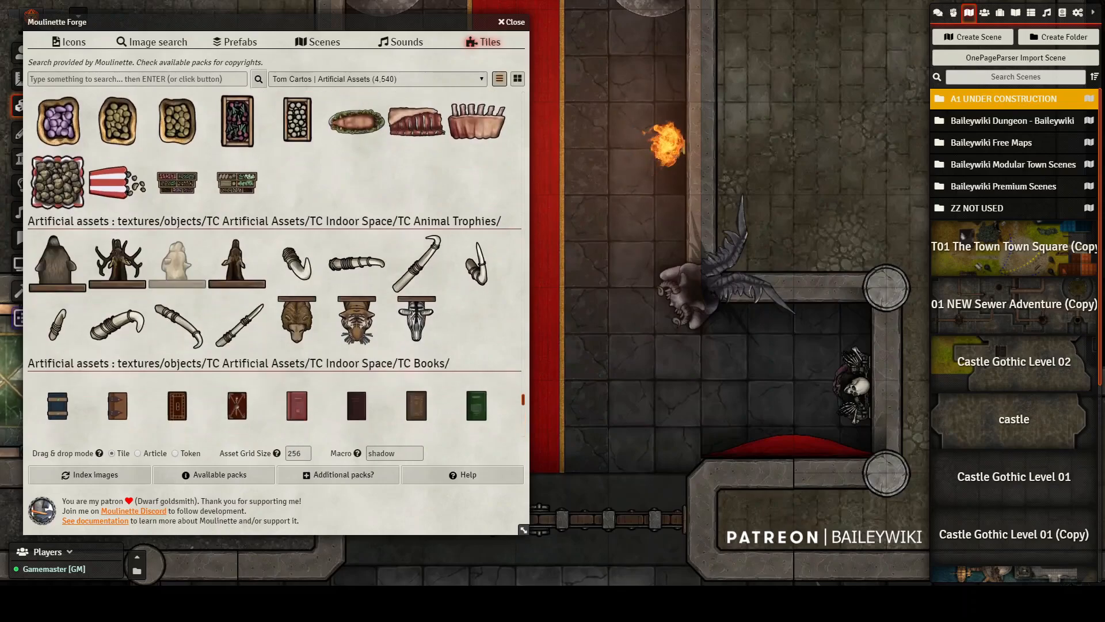
pyautogui.click(230, 262)
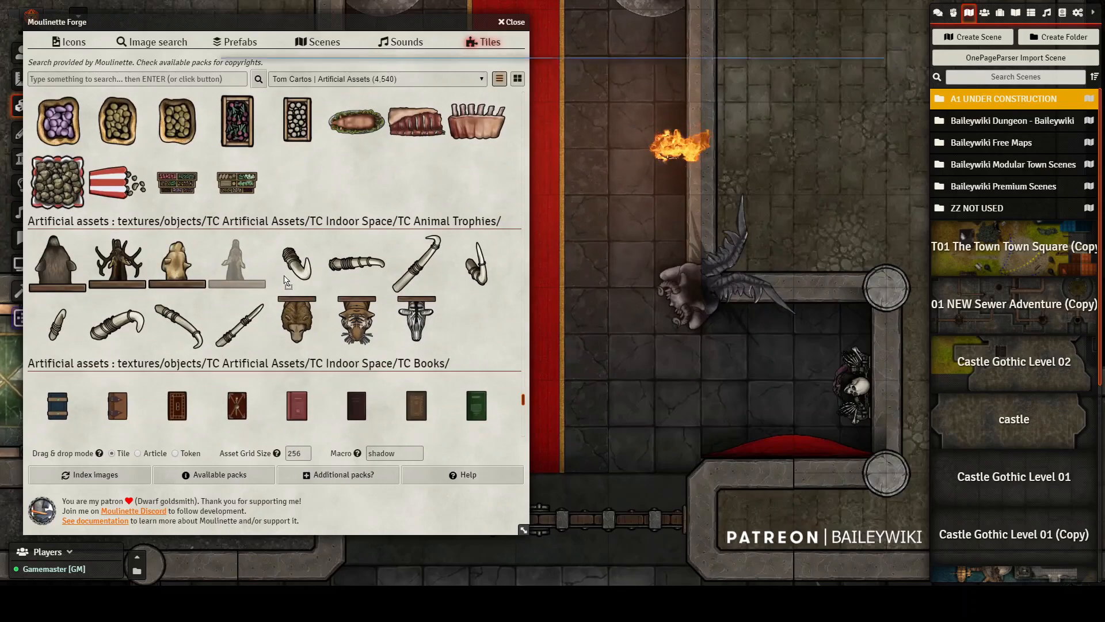
pyautogui.moveTo(703, 382); pyautogui.dragTo(645, 329)
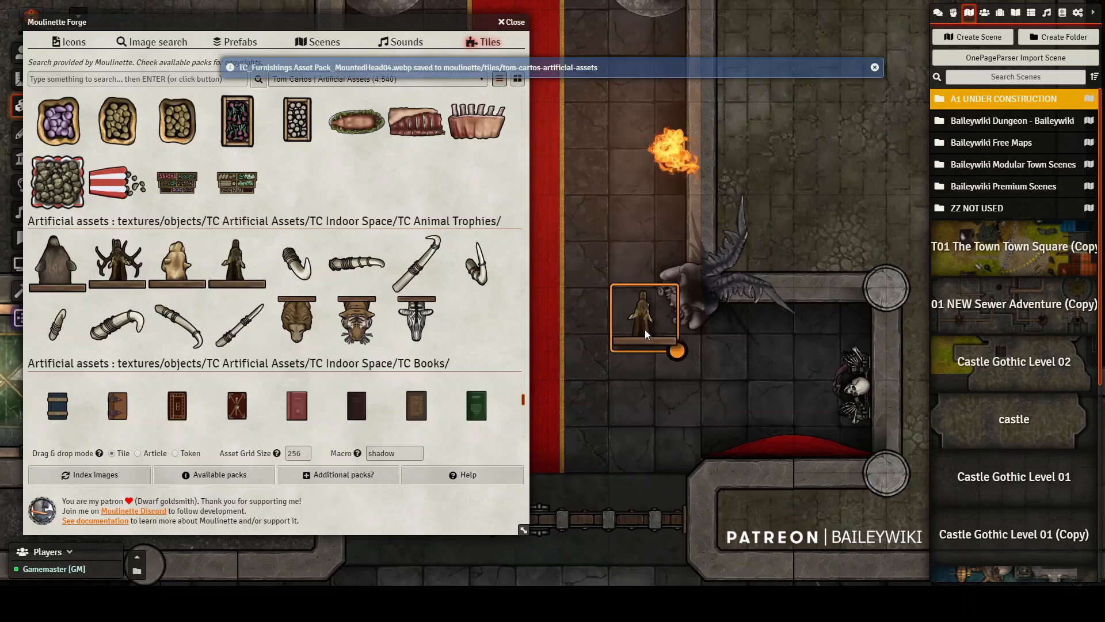
# - Rotate the placed trophy a quarter turn counter-clockwise, make it an overhead tile and raise its visible-opacity slider to maximum
pyautogui.scroll(-12, 644, 329)
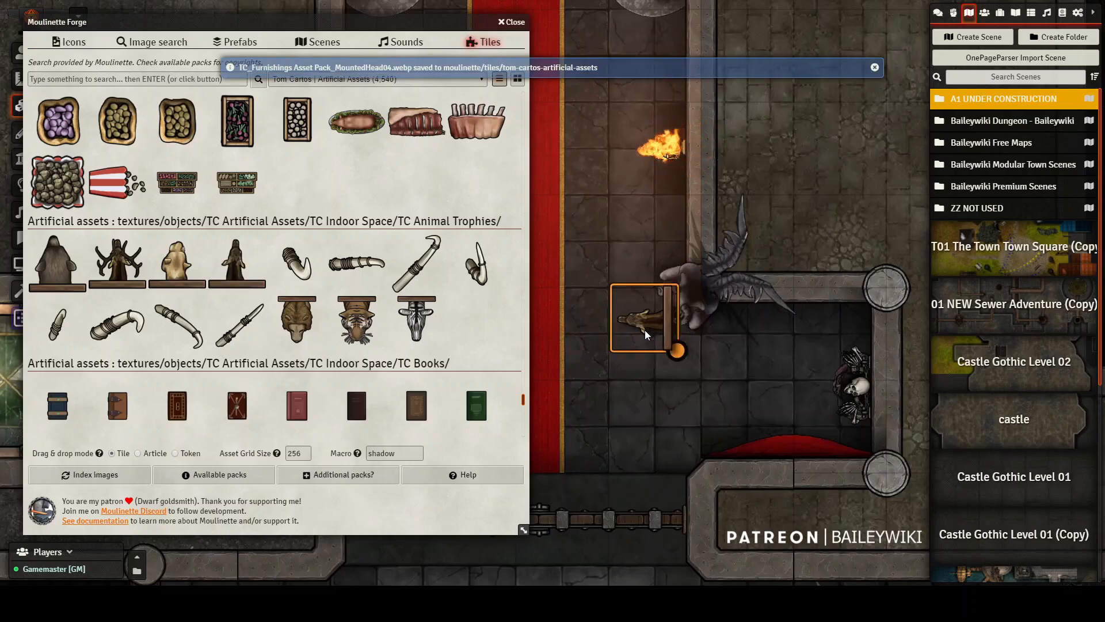
pyautogui.rightClick(644, 330)
pyautogui.click(573, 298)
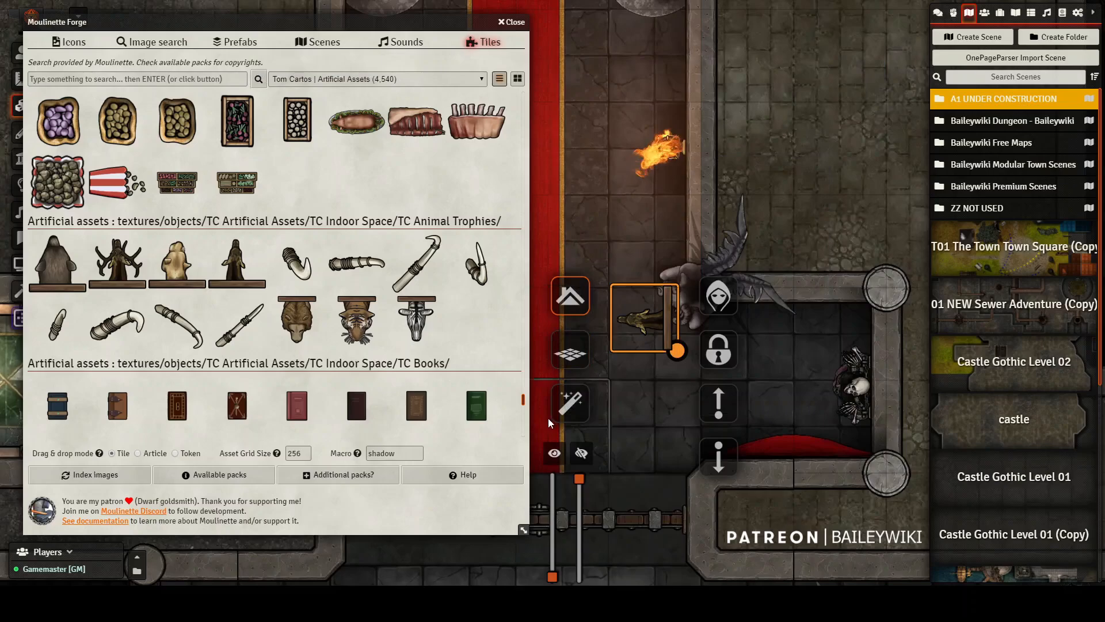
pyautogui.moveTo(553, 576); pyautogui.dragTo(553, 479)
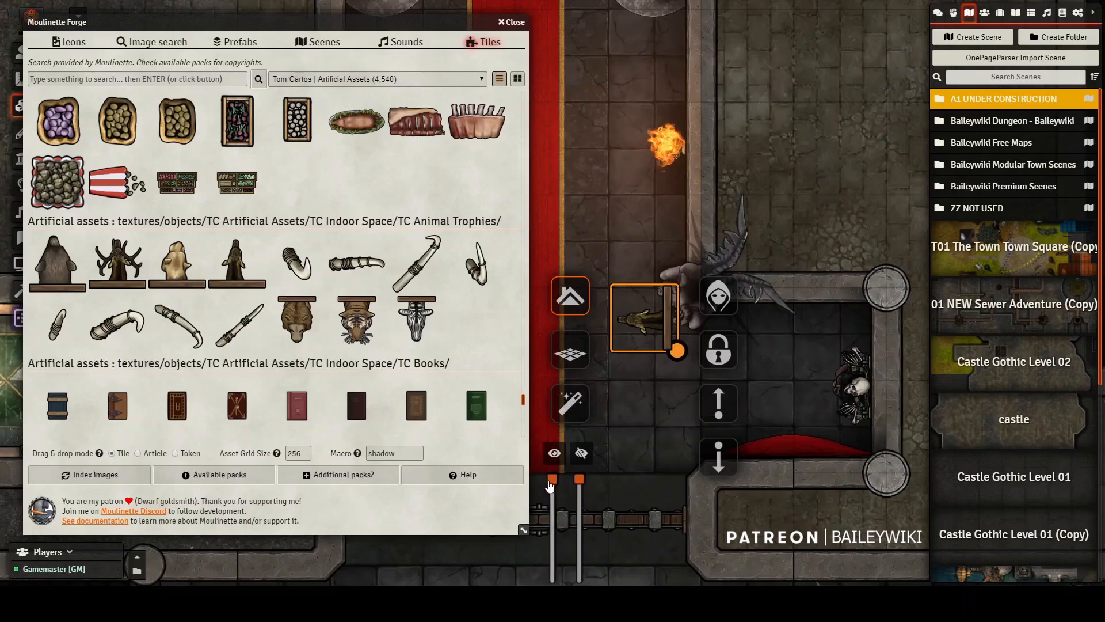
# - Move the rotated trophy against the stone wall just above the gargoyle
pyautogui.click(624, 241)
pyautogui.moveTo(647, 287); pyautogui.dragTo(658, 217)
pyautogui.click(599, 374)
pyautogui.scroll(-2, 607, 301)
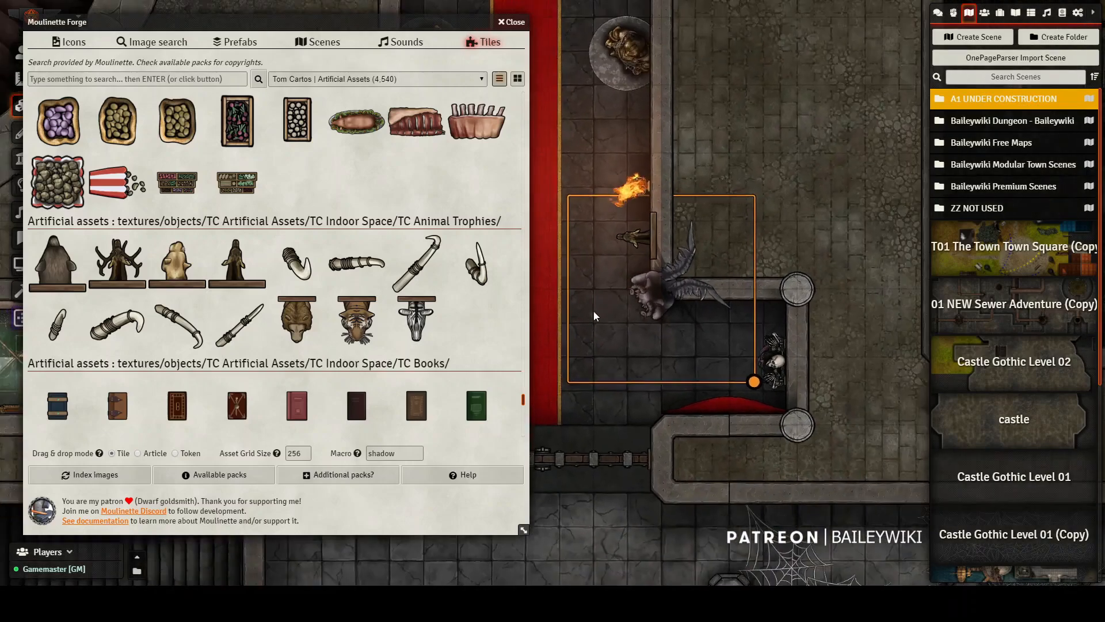
pyautogui.rightClick(646, 389)
pyautogui.click(730, 102)
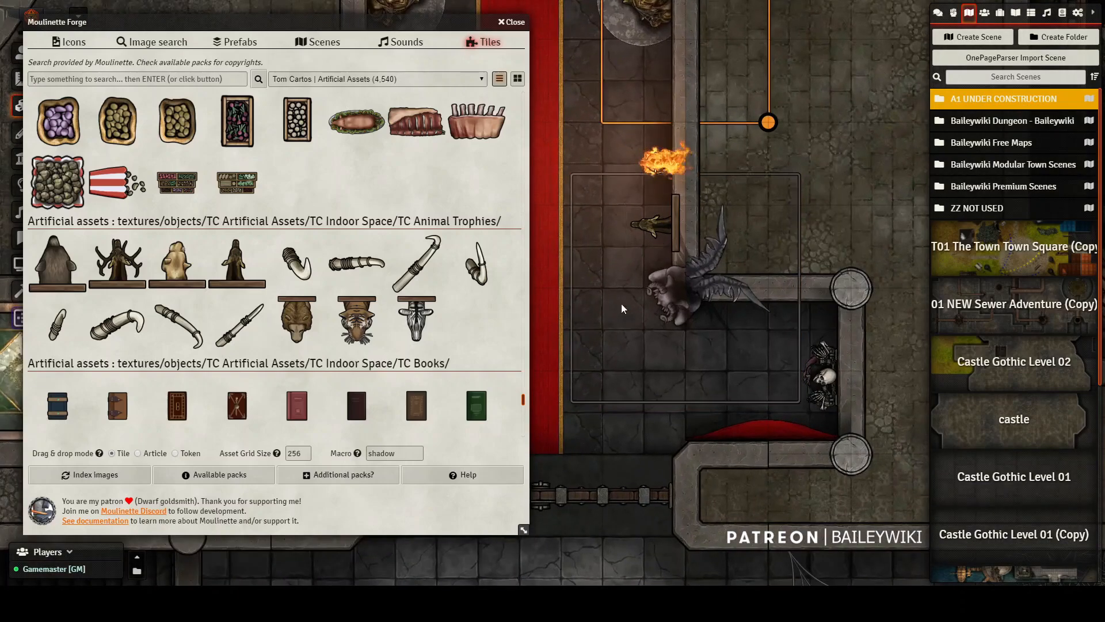
pyautogui.moveTo(681, 490); pyautogui.dragTo(813, 493)
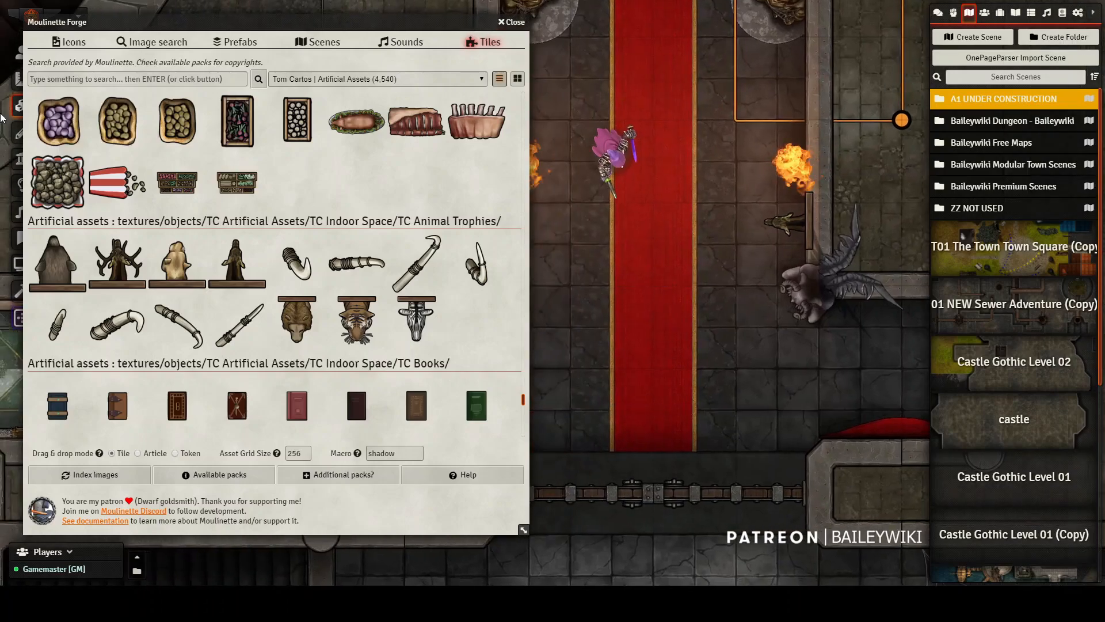
# - Select the purple-haired character token, walk it beneath the gargoyle and bring it back to the edge of the red carpet
pyautogui.click(662, 173)
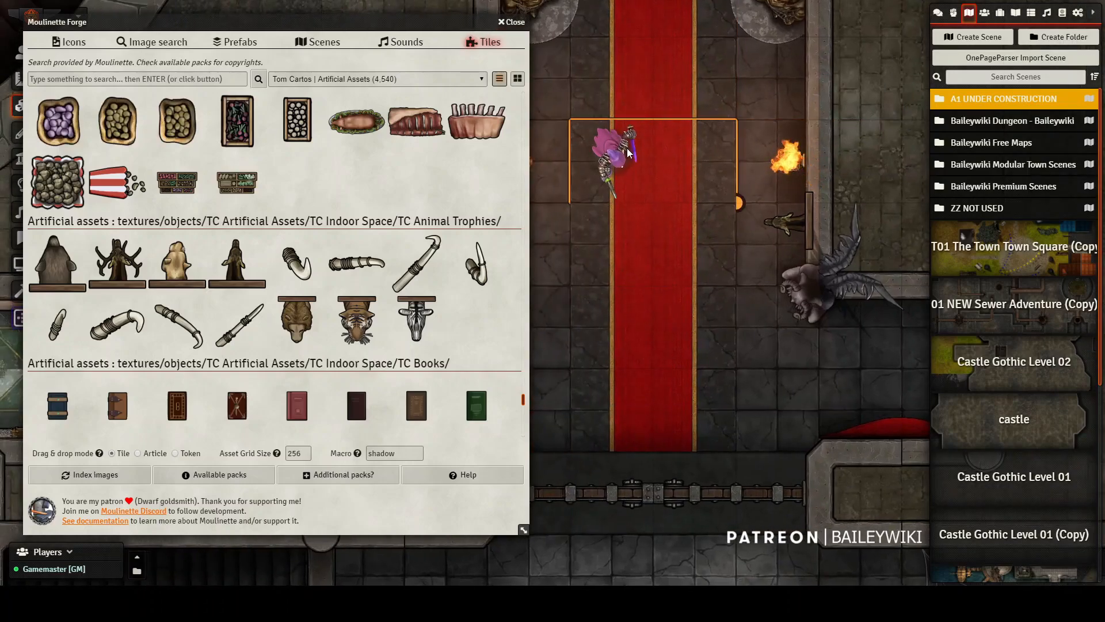
pyautogui.click(11, 61)
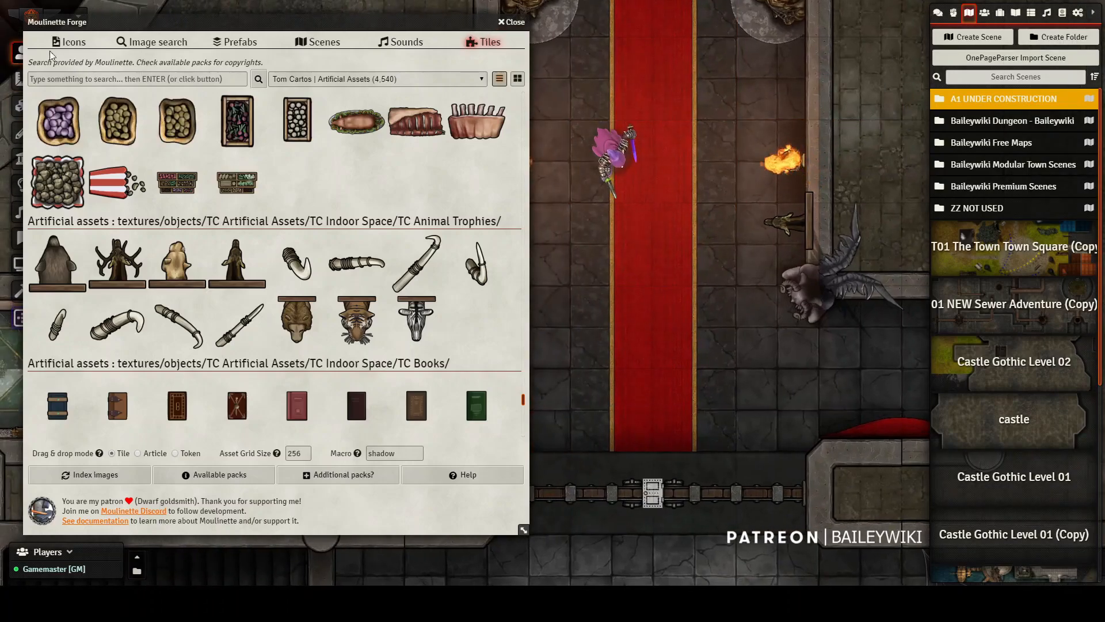
pyautogui.click(629, 167)
pyautogui.press('Right')
pyautogui.press('Right')
pyautogui.press('Right')
pyautogui.press('Right')
pyautogui.press('Down')
pyautogui.press('Down')
pyautogui.press('Down')
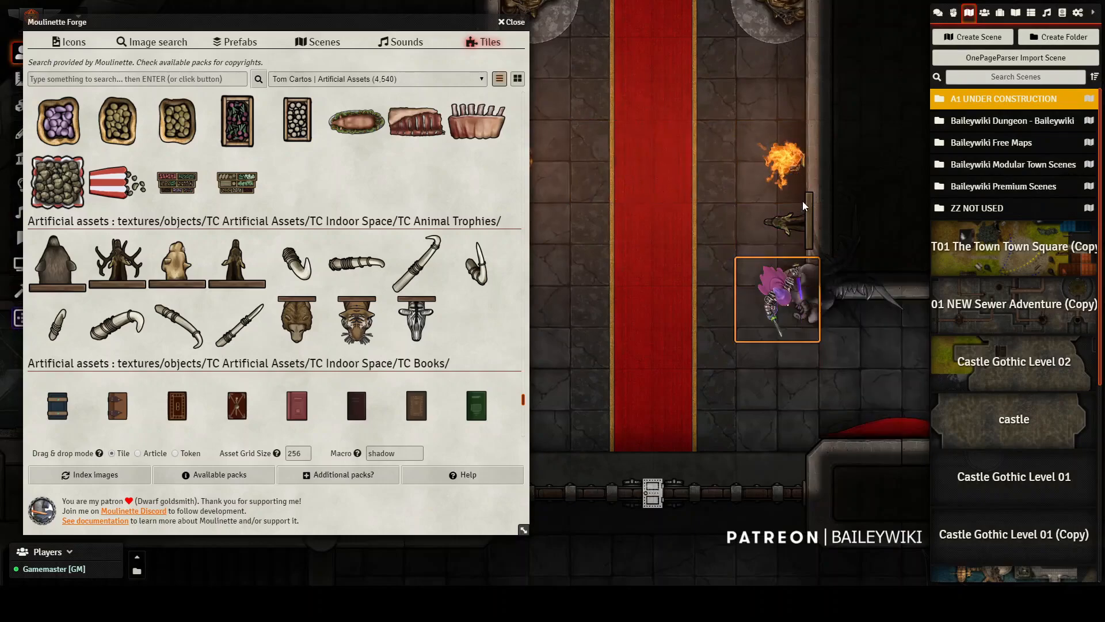
pyautogui.press('Up')
pyautogui.press('Left')
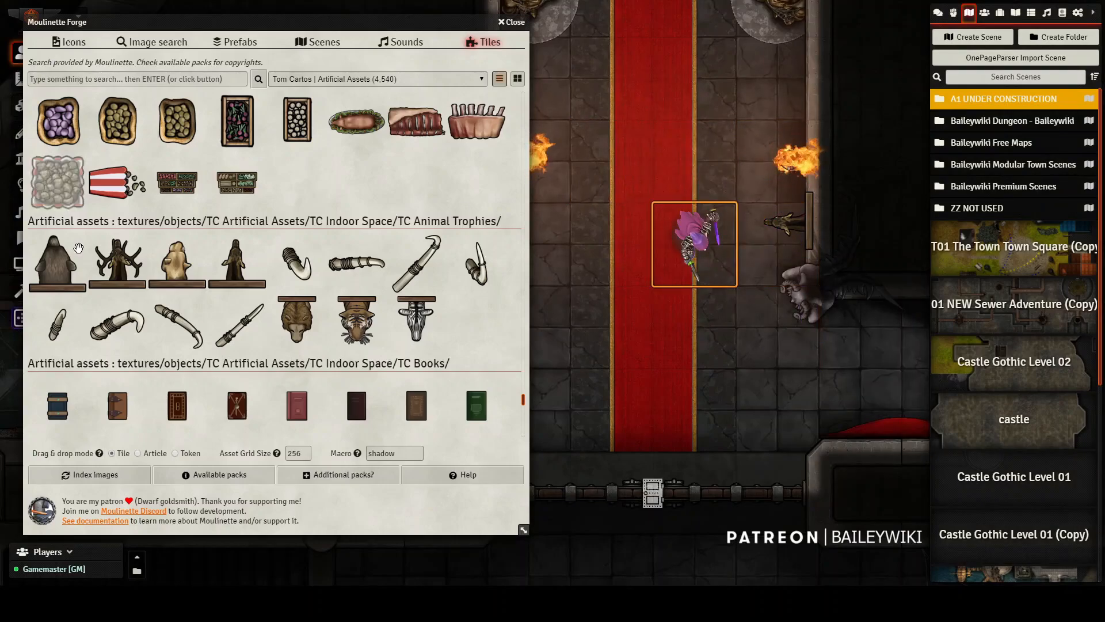
# - Set the tile macro to glow, place the Book06 tile from TC Books on the library floor and rotate it slightly
pyautogui.scroll(-6, 72, 238)
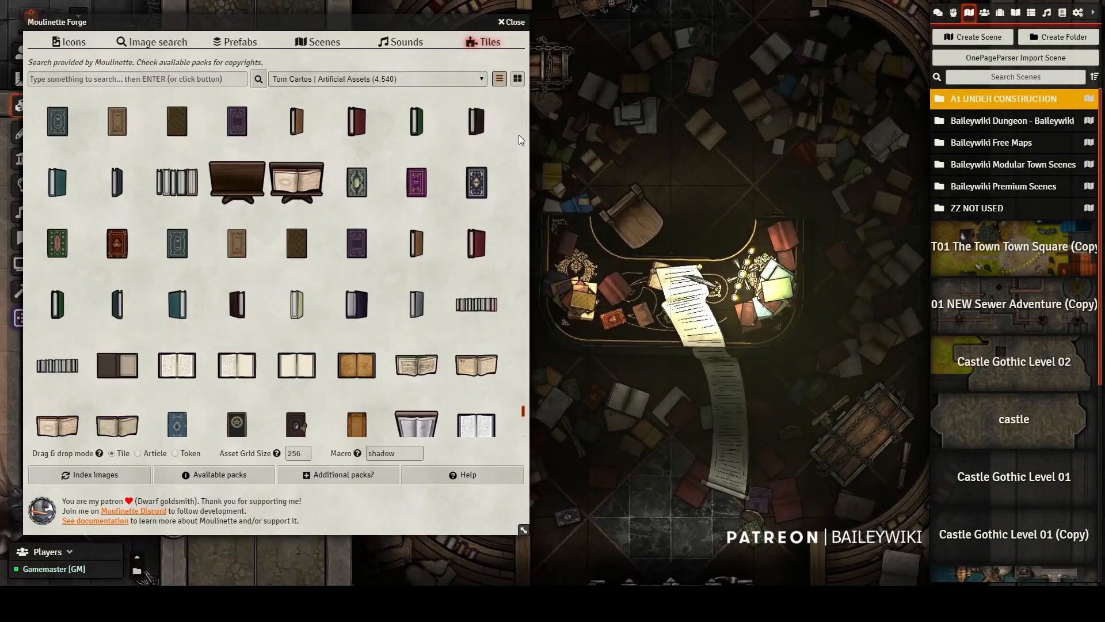
pyautogui.moveTo(472, 21); pyautogui.dragTo(449, 19)
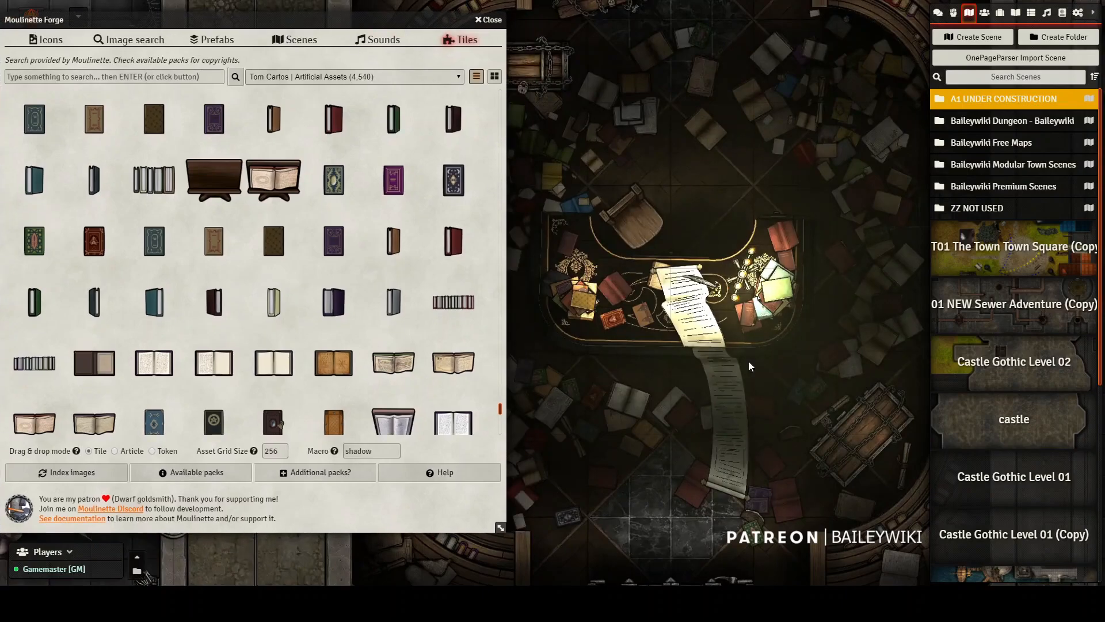
pyautogui.scroll(-5, 741, 367)
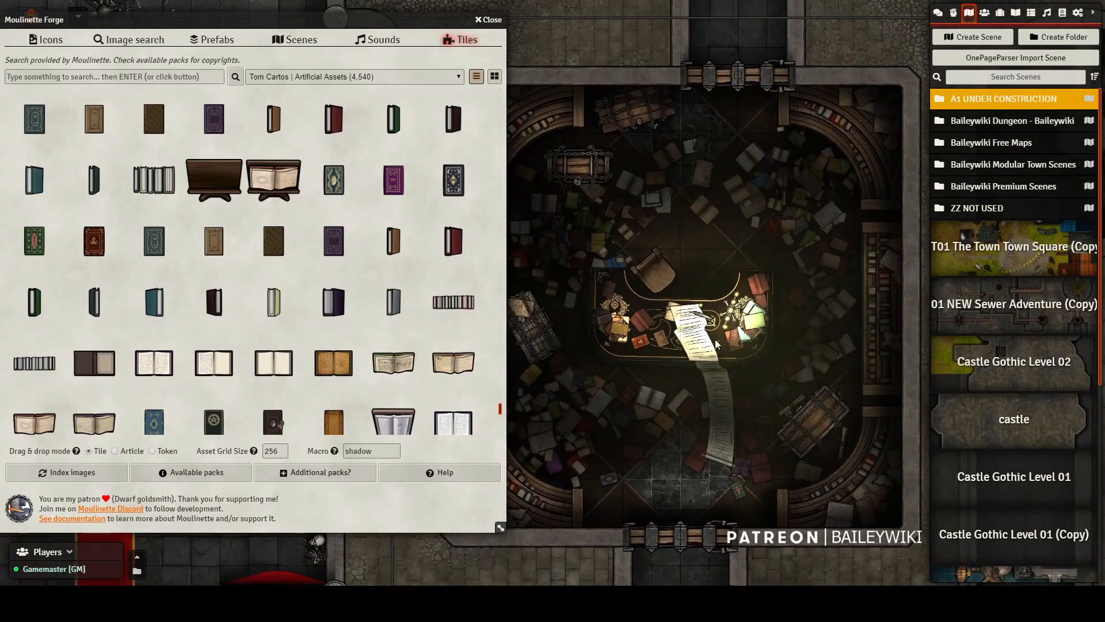
pyautogui.scroll(3, 716, 344)
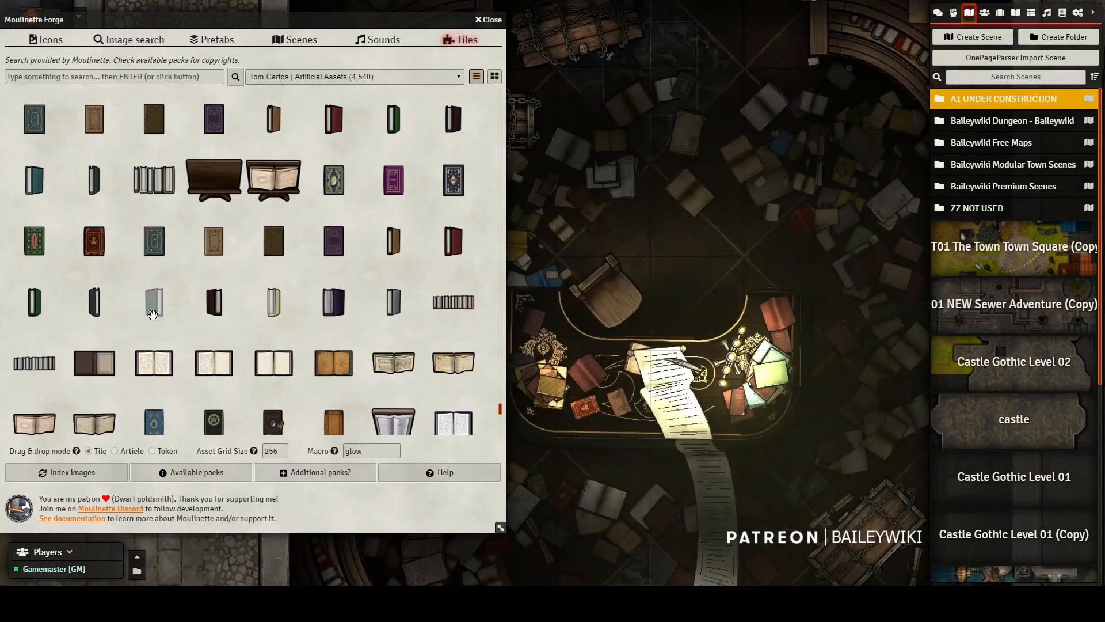
pyautogui.moveTo(151, 249); pyautogui.dragTo(805, 181)
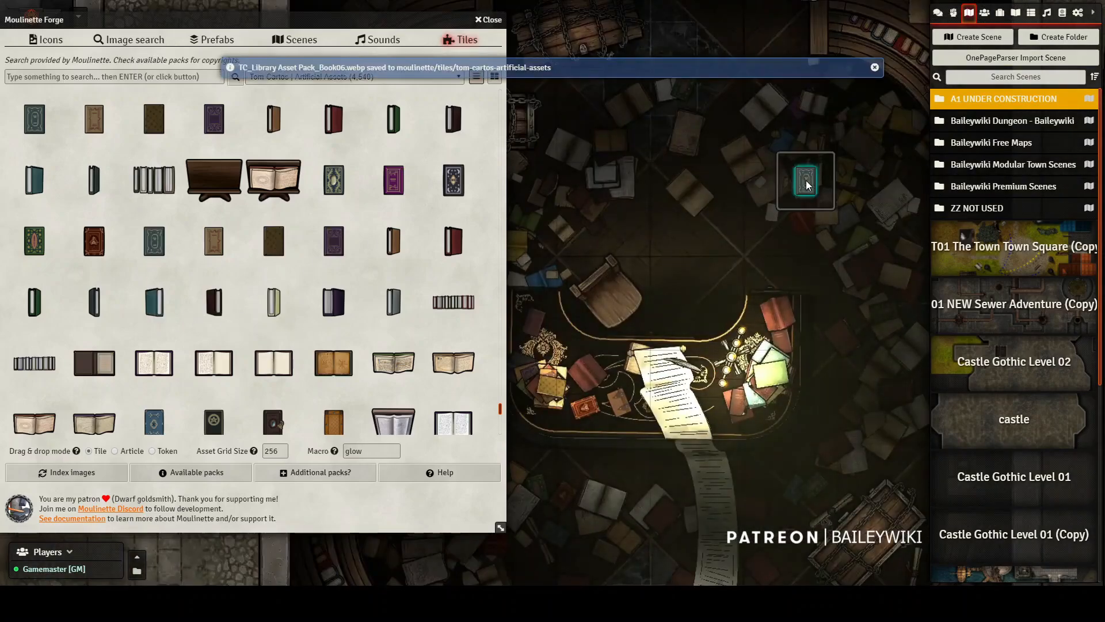
pyautogui.scroll(1, 820, 292)
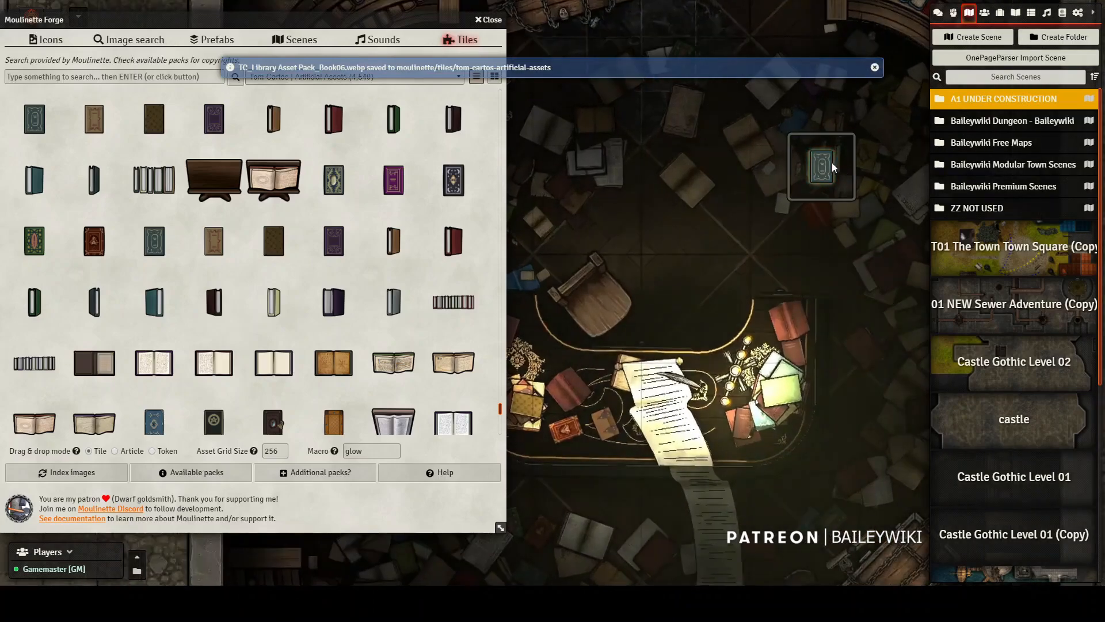
pyautogui.keyDown('shift'); pyautogui.scroll(-1, 829, 162); pyautogui.keyUp('shift')
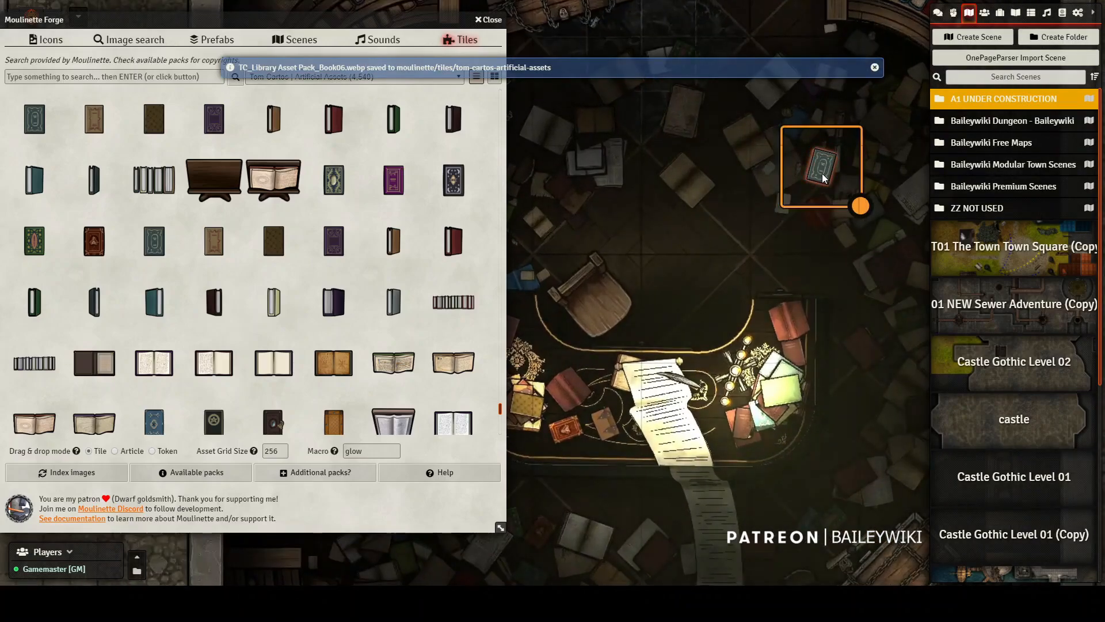
# - Toggle the placed book's visibility and check its glow effect among the other books on the floor
pyautogui.rightClick(824, 179)
pyautogui.click(844, 327)
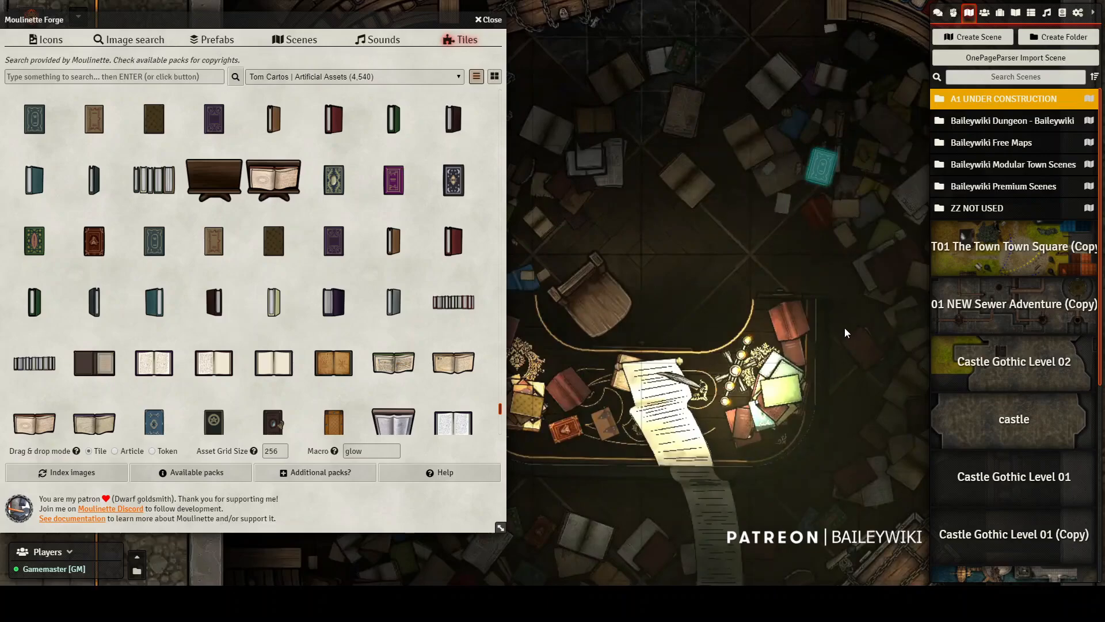
pyautogui.scroll(-2, 844, 327)
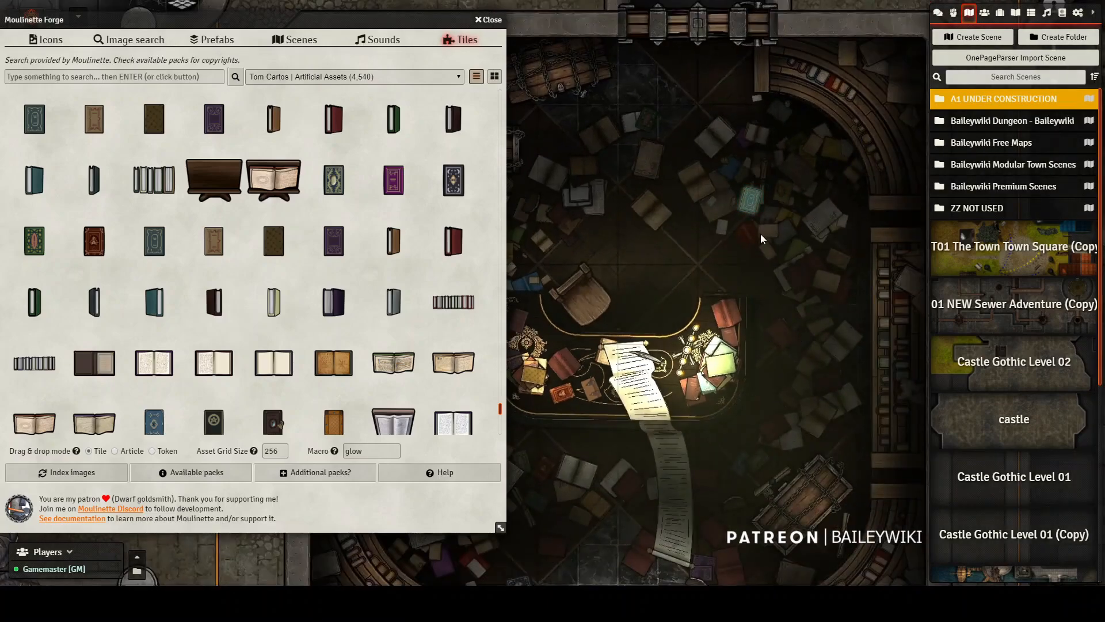
pyautogui.click(753, 196)
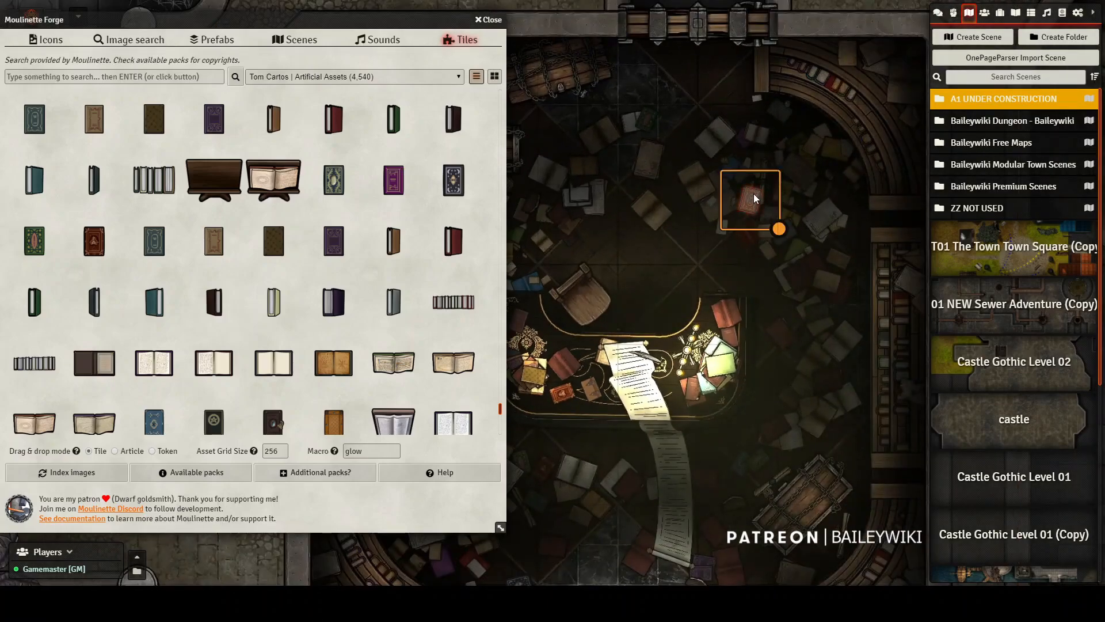
pyautogui.rightClick(754, 195)
pyautogui.click(810, 182)
pyautogui.click(623, 348)
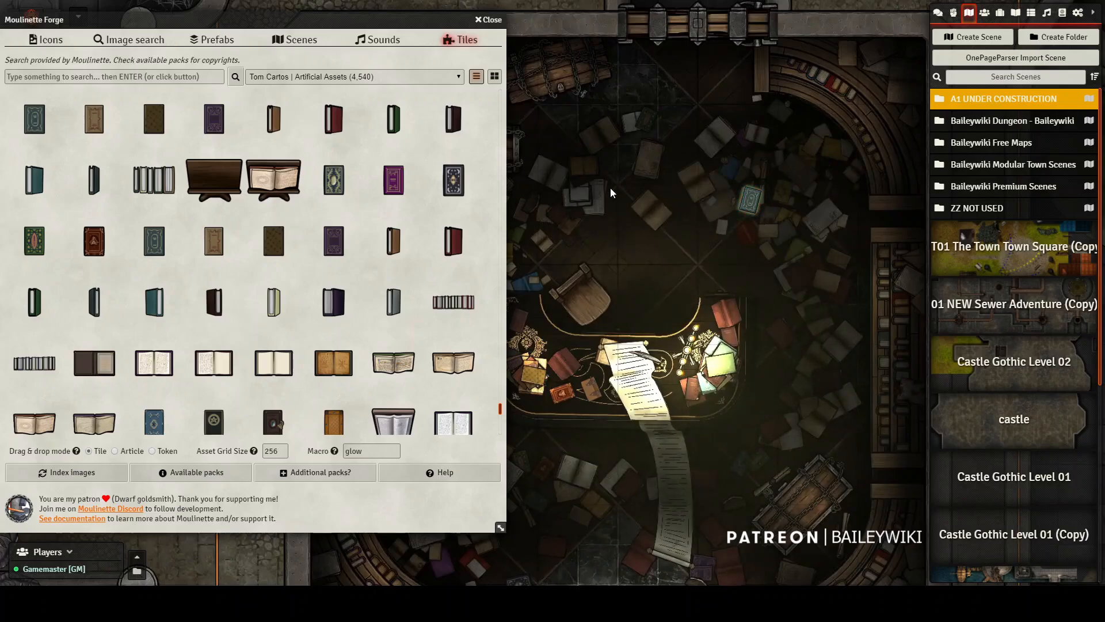
pyautogui.click(747, 199)
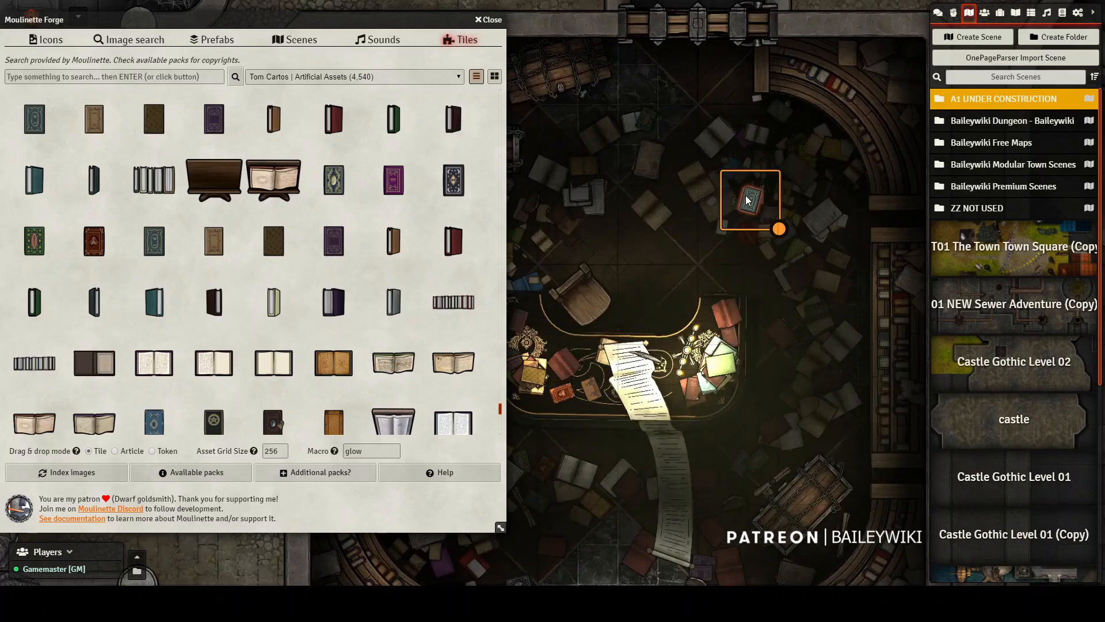
# - Set the tile macro to shadow and search the Tom Cartos Artificial Assets for bed
pyautogui.scroll(-2, 256, 309)
pyautogui.scroll(-10, 331, 280)
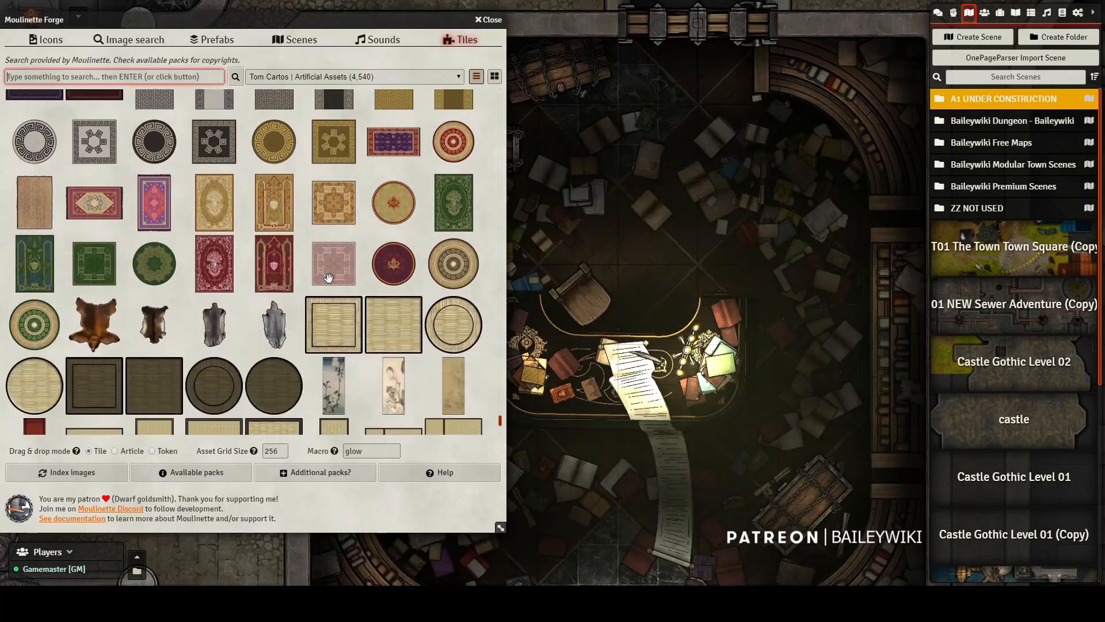
pyautogui.scroll(-8, 328, 279)
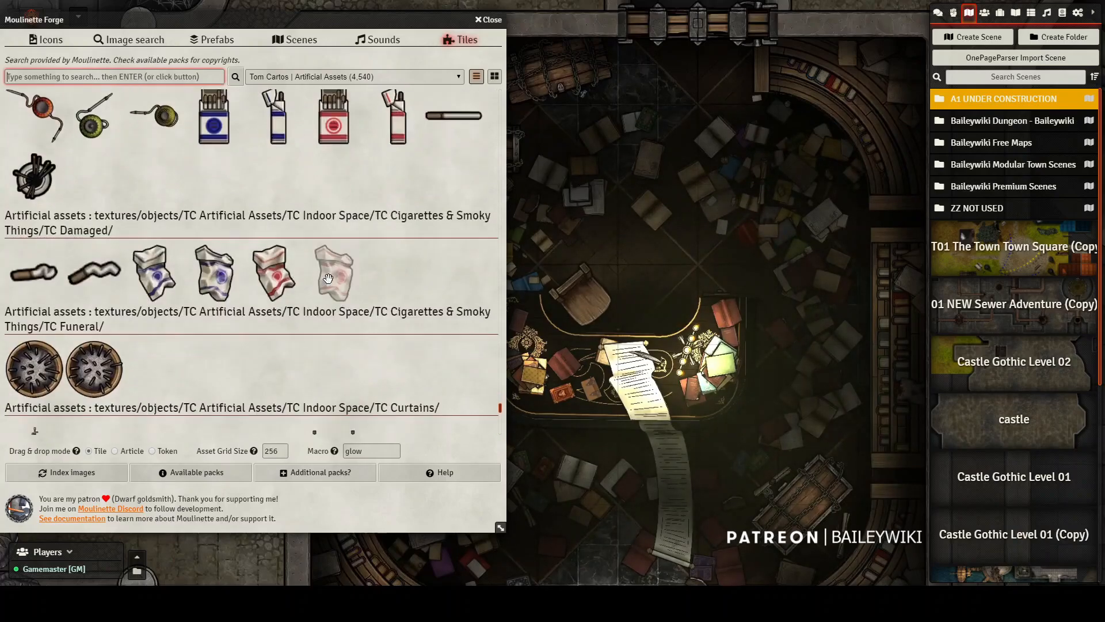
pyautogui.scroll(4, 306, 275)
pyautogui.scroll(-3, 250, 285)
pyautogui.write('bed')
pyautogui.press('Return')
pyautogui.scroll(5, 239, 211)
pyautogui.scroll(-8, 240, 216)
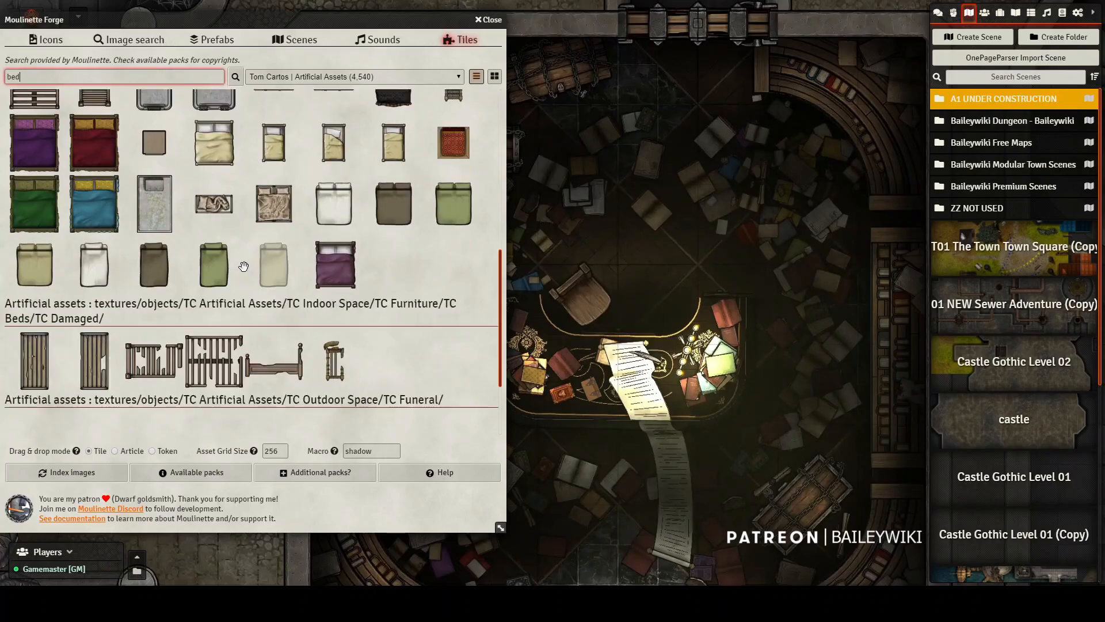
# - Search the Artificial Assets for paper and browse the tiles in TC Letters, Papers & Writing
pyautogui.doubleClick(13, 77)
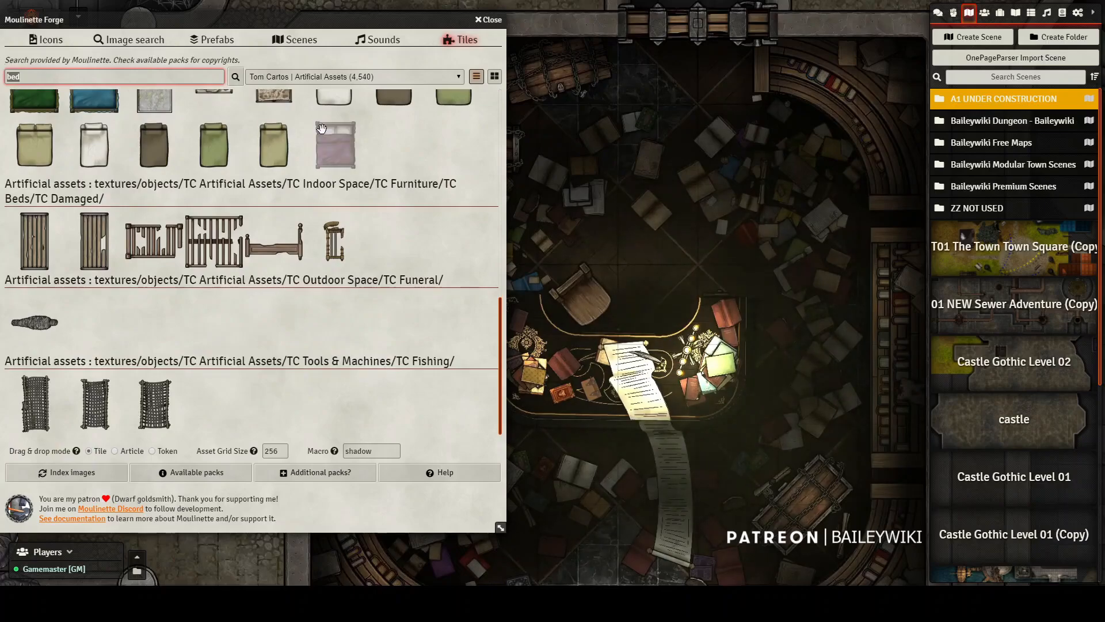
pyautogui.write('paper')
pyautogui.press('Return')
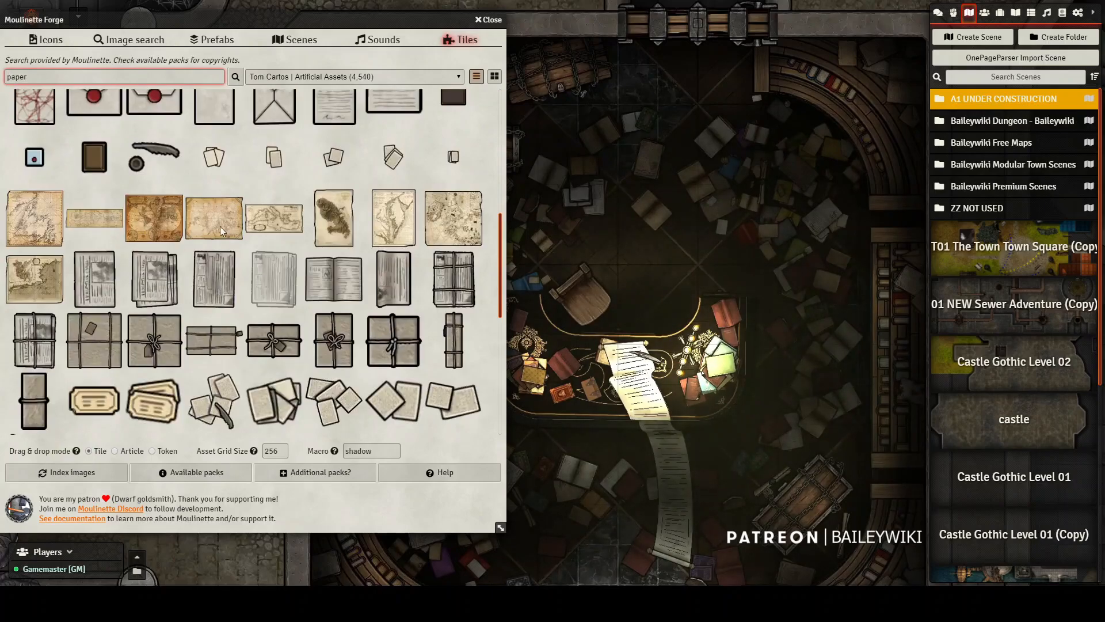
pyautogui.scroll(2, 158, 210)
pyautogui.scroll(2, 158, 211)
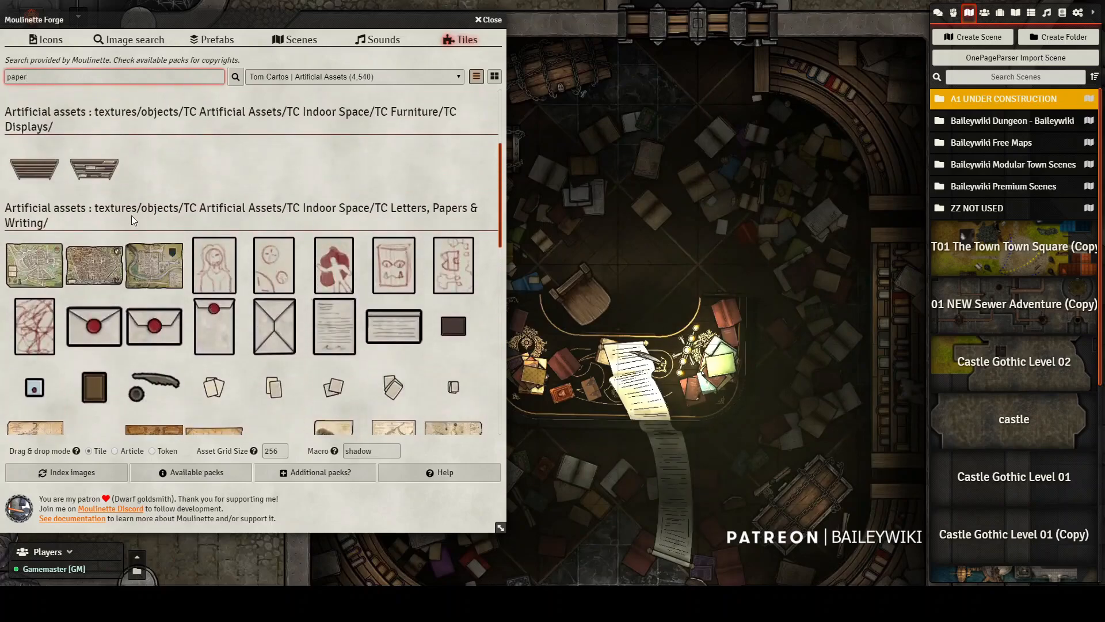
pyautogui.scroll(-3, 180, 256)
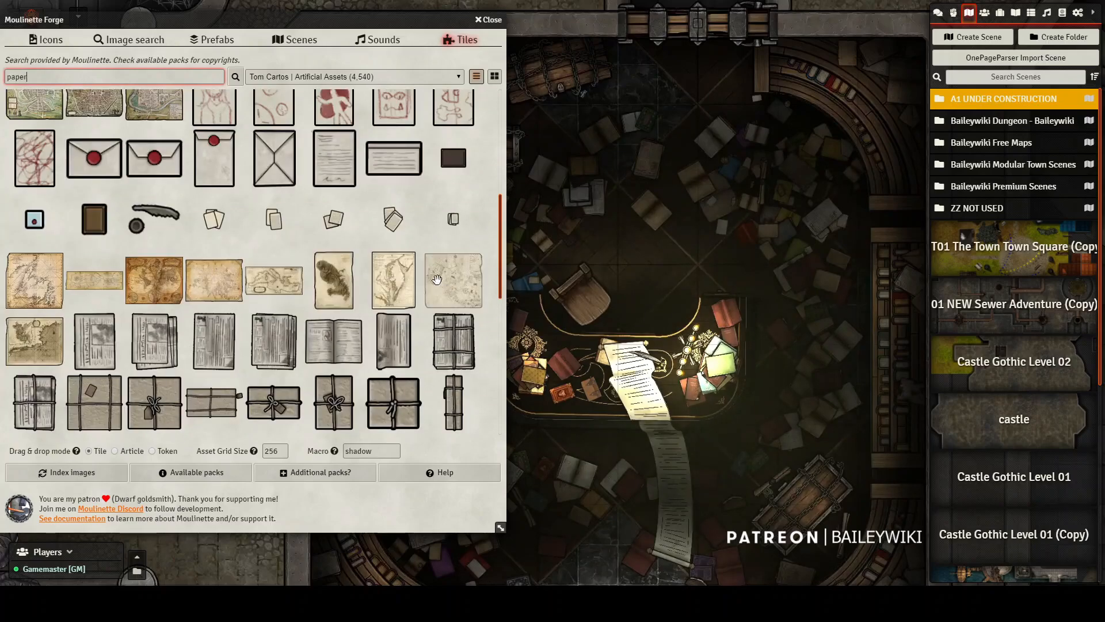
pyautogui.scroll(-2, 172, 248)
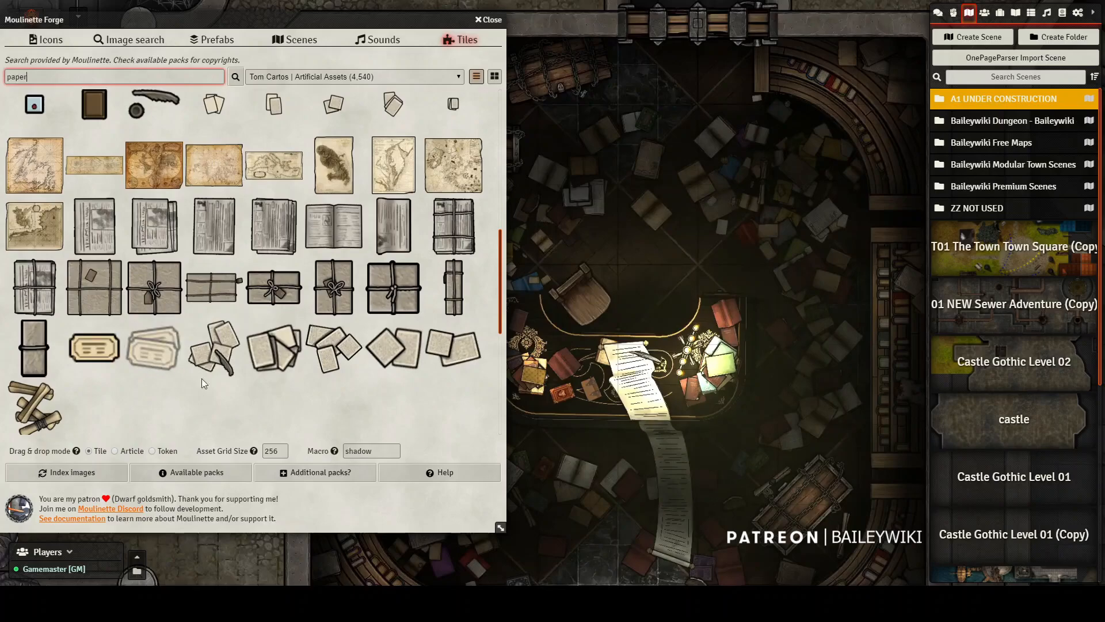
pyautogui.scroll(-5, 215, 319)
# - Search the Artificial Assets for lighting and browse the TC Lighting tiles
pyautogui.hotkey('ctrl', 'a')
pyautogui.write('lighting')
pyautogui.press('Return')
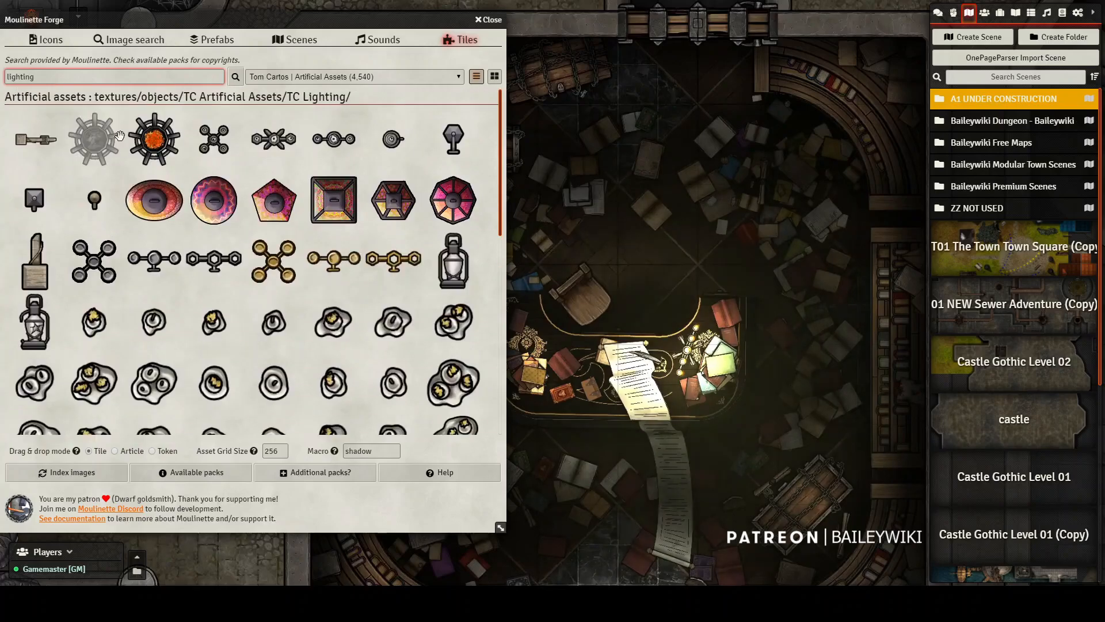
pyautogui.scroll(-5, 214, 220)
pyautogui.scroll(-10, 241, 259)
pyautogui.scroll(-1, 266, 296)
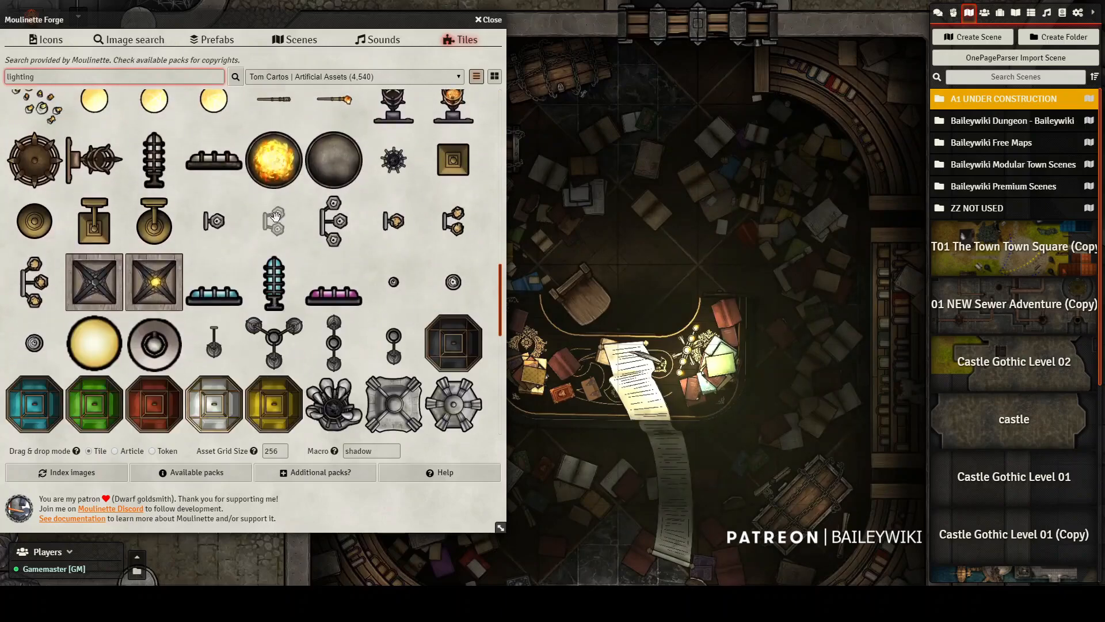
pyautogui.scroll(3, 222, 194)
pyautogui.scroll(-10, 309, 320)
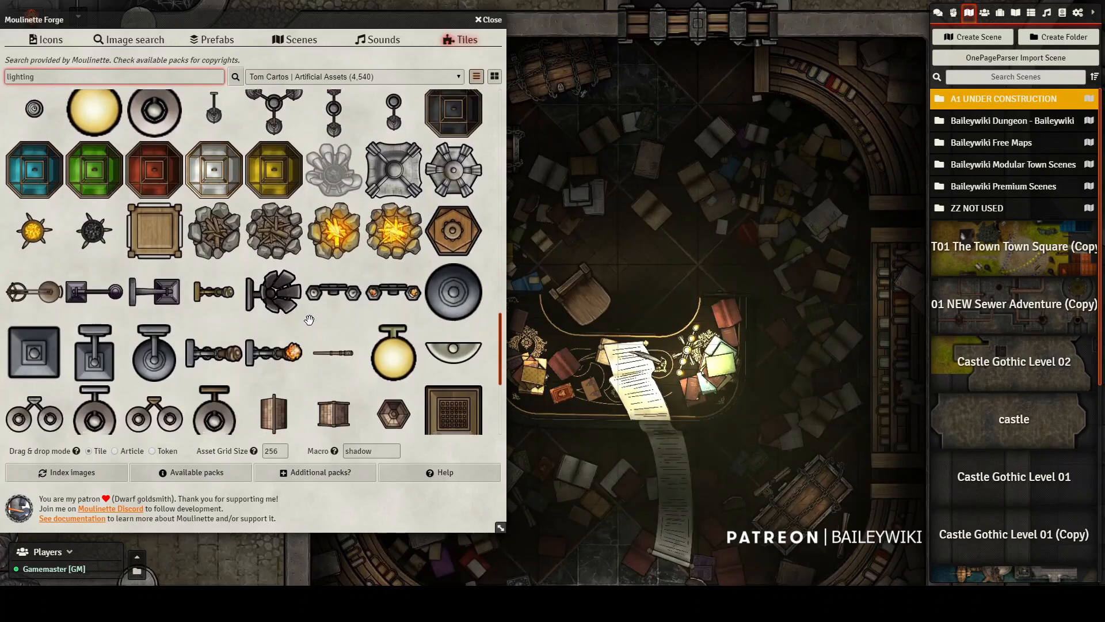
# - Search the Artificial Assets for magic and browse the matching book, rug, mirror and lighting tiles
pyautogui.scroll(-1, 230, 256)
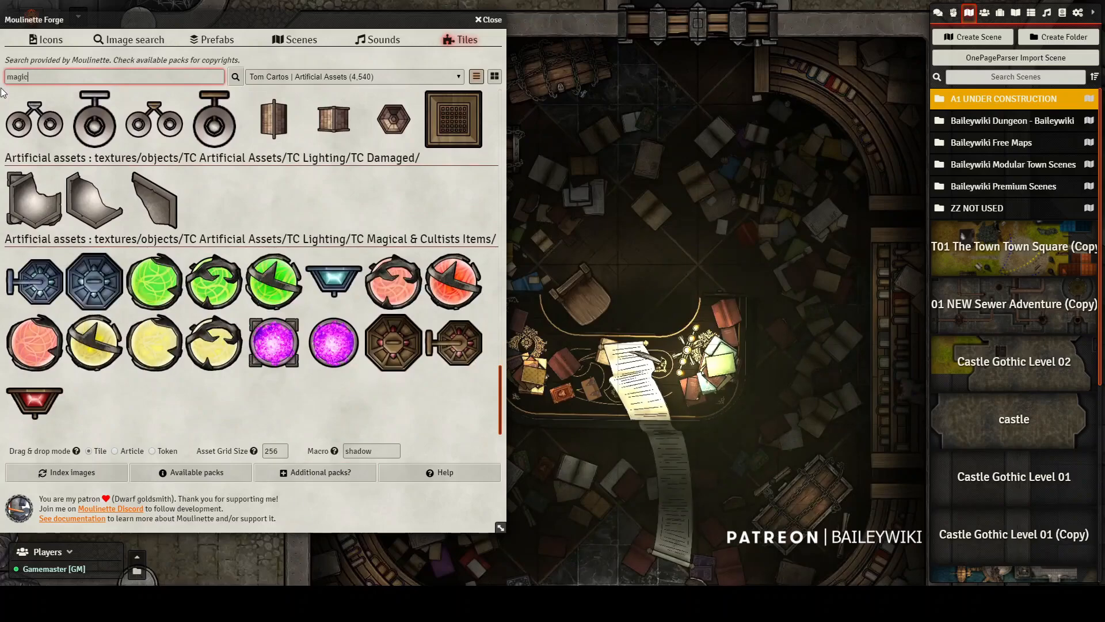
pyautogui.scroll(5, 143, 295)
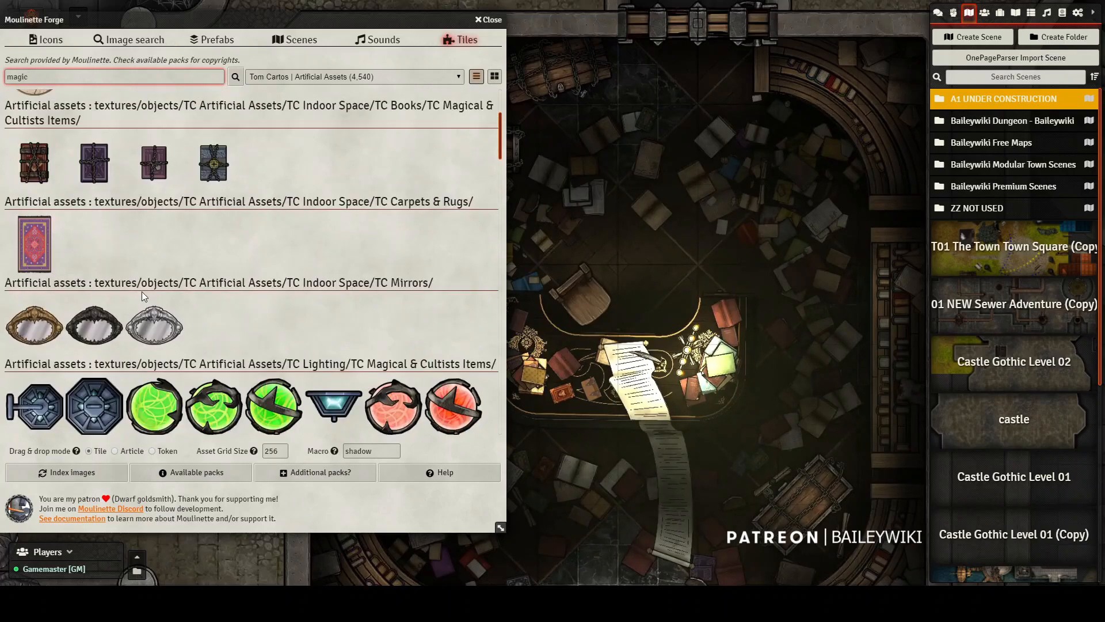
# - Browse the magic results down to TC Magical & Cultists Items and bring the empty octagonal room of the map into view
pyautogui.scroll(-2, 137, 286)
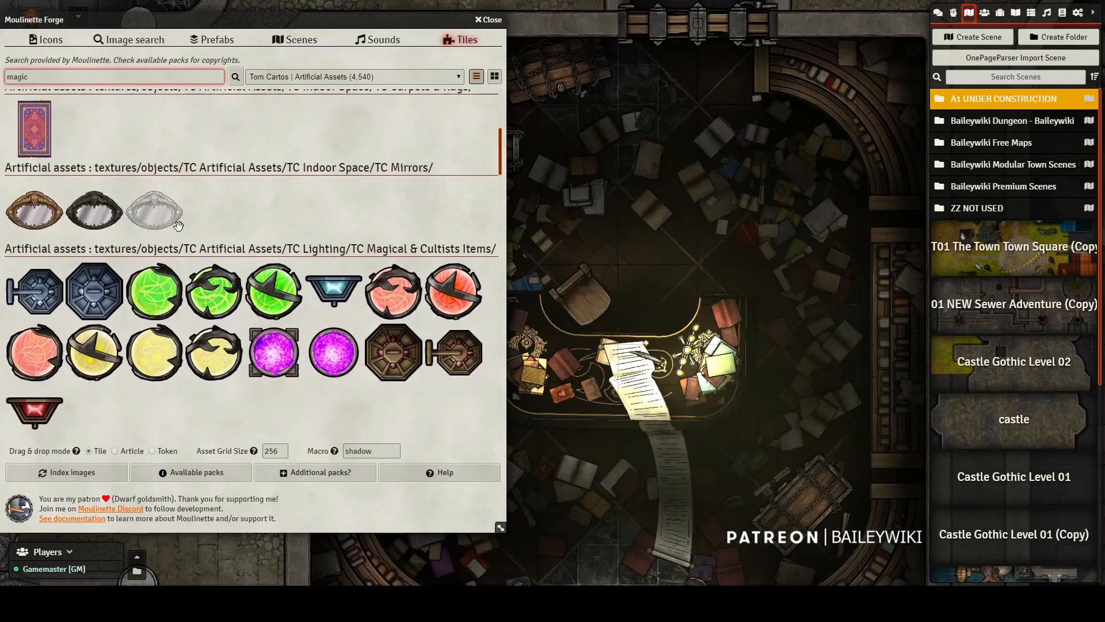
pyautogui.scroll(-7, 223, 311)
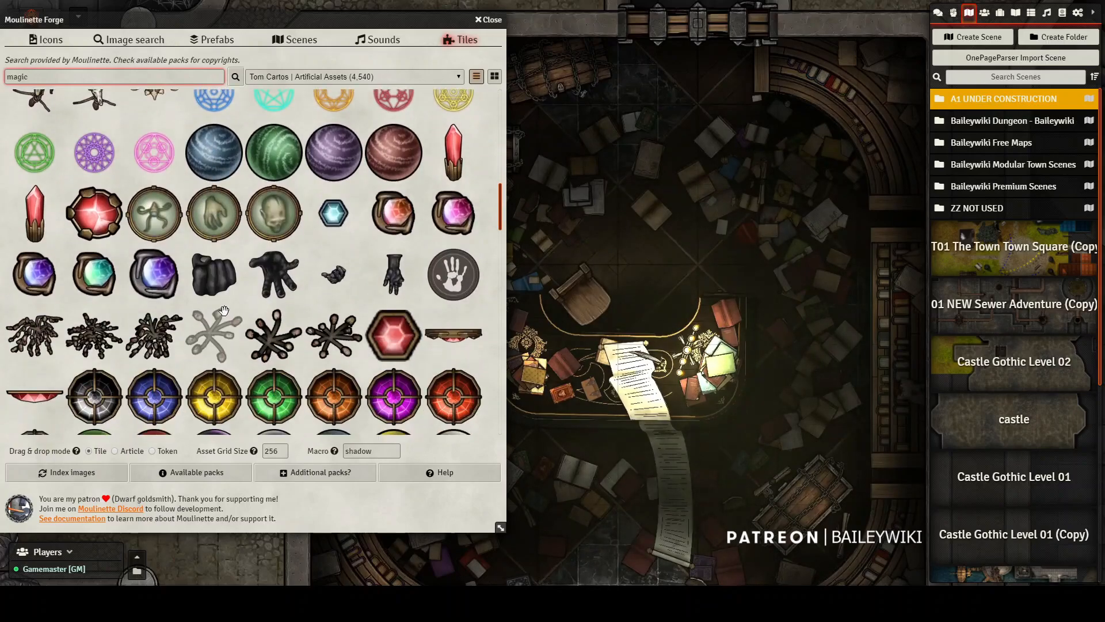
pyautogui.press('Down')
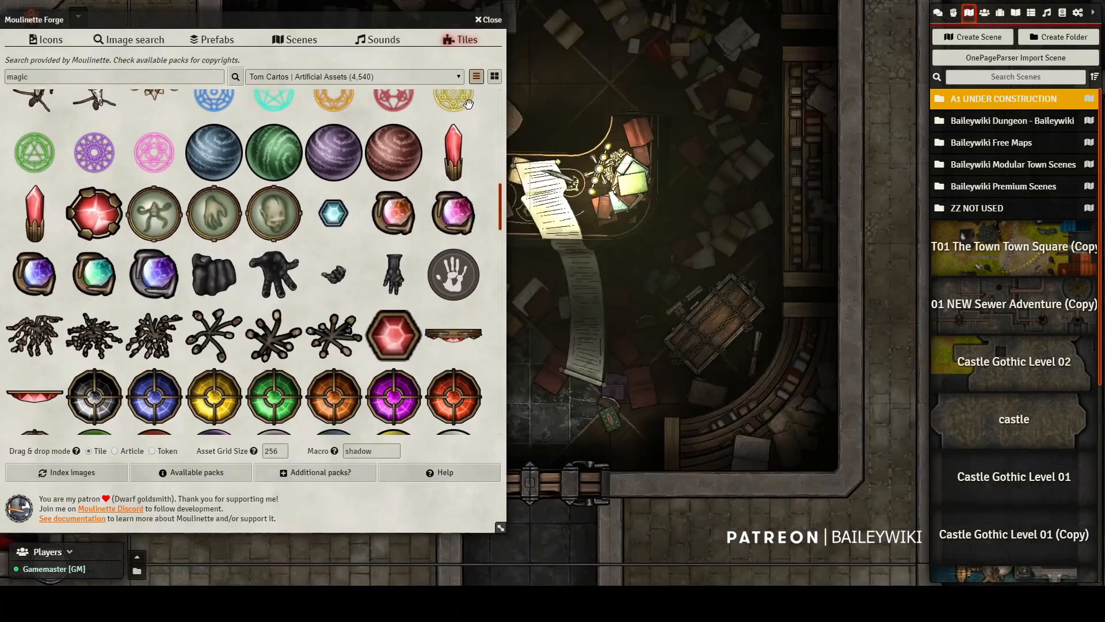
pyautogui.press('Down')
pyautogui.press('Down')
pyautogui.press('Down')
pyautogui.press('Down')
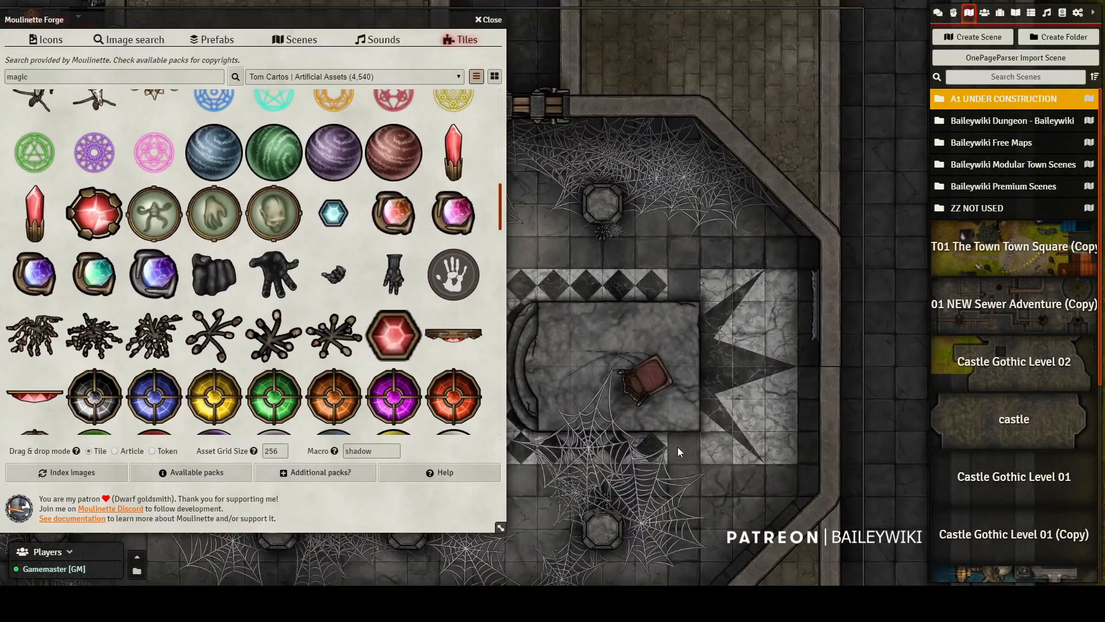
pyautogui.scroll(2, 700, 166)
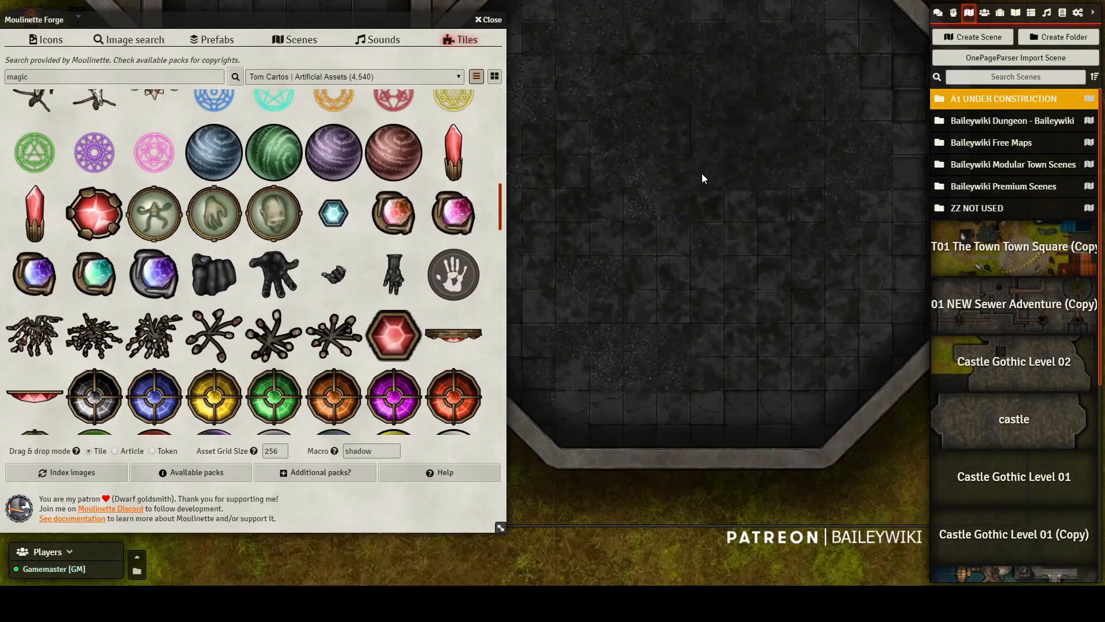
# - Try the open black hand tile and the round face medallion tile on the octagonal room's floor, deleting each one
pyautogui.moveTo(728, 200); pyautogui.dragTo(714, 202)
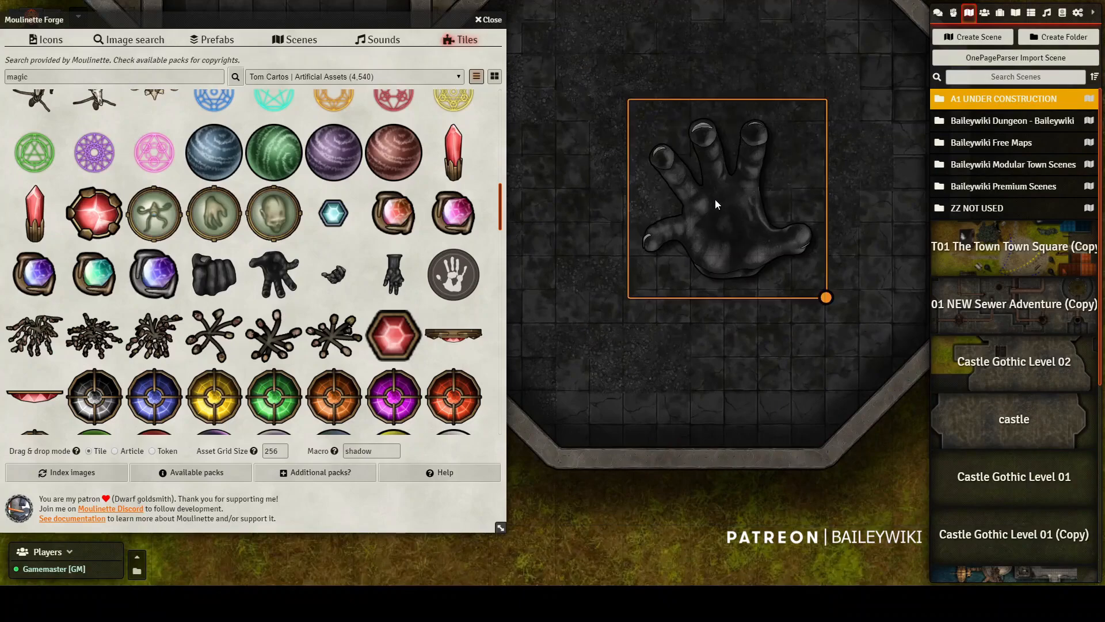
pyautogui.press('Delete')
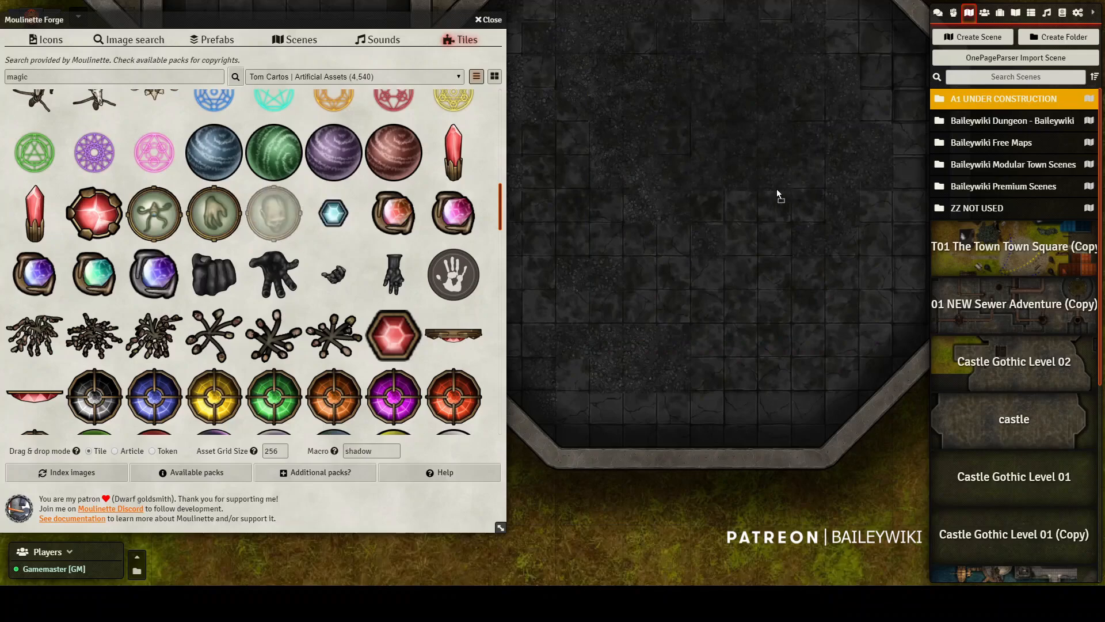
pyautogui.moveTo(792, 195); pyautogui.dragTo(710, 168)
pyautogui.scroll(8, 759, 282)
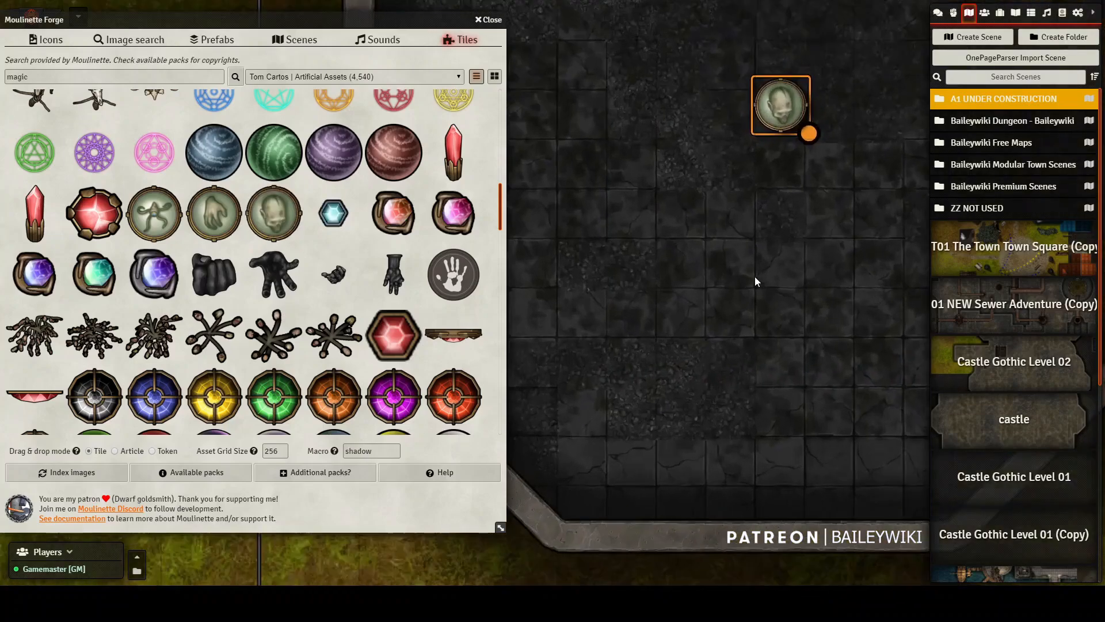
pyautogui.press('Delete')
# - Clear the tile macro, then place the teal TC_Arcane Circle 02_3x3 tile in the octagonal room and delete it
pyautogui.scroll(1, 392, 346)
pyautogui.press('BackSpace')
pyautogui.moveTo(576, 233); pyautogui.dragTo(706, 236)
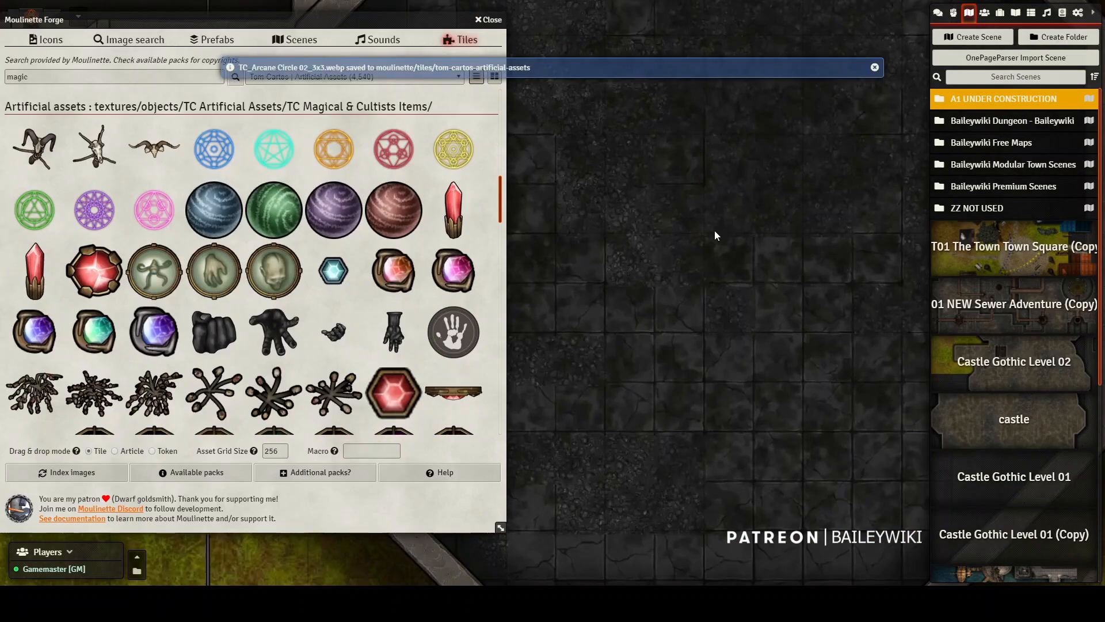
pyautogui.scroll(-3, 720, 260)
pyautogui.scroll(3, 697, 278)
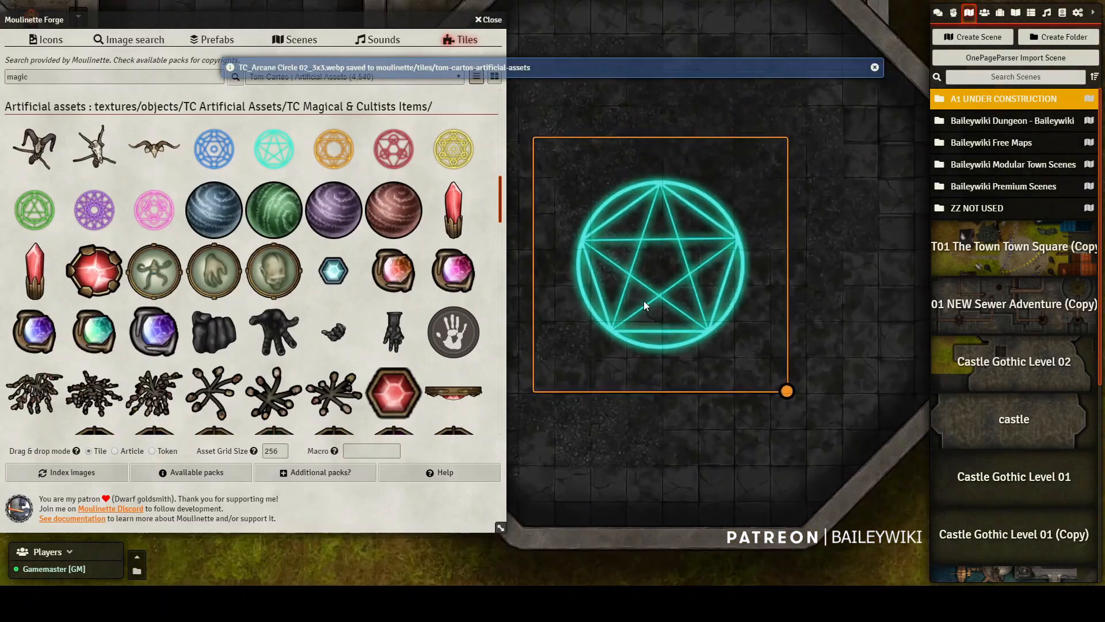
pyautogui.press('Delete')
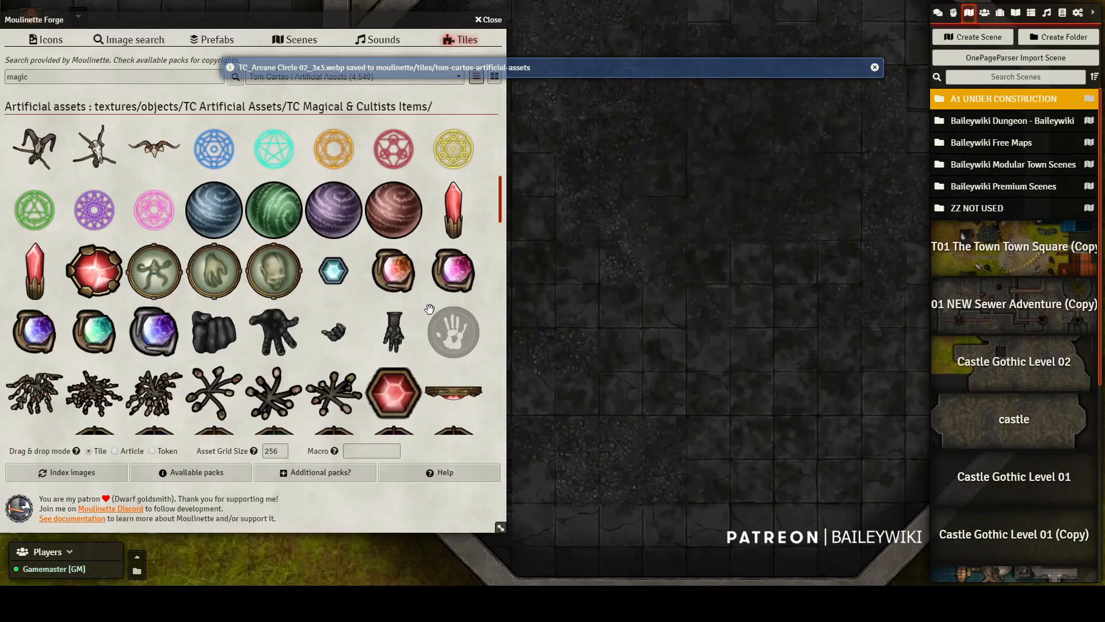
# - Place the orange-green ring tile and the yellow translucent sphere tile in the octagonal room, centring the sphere over the ring
pyautogui.scroll(-5, 423, 308)
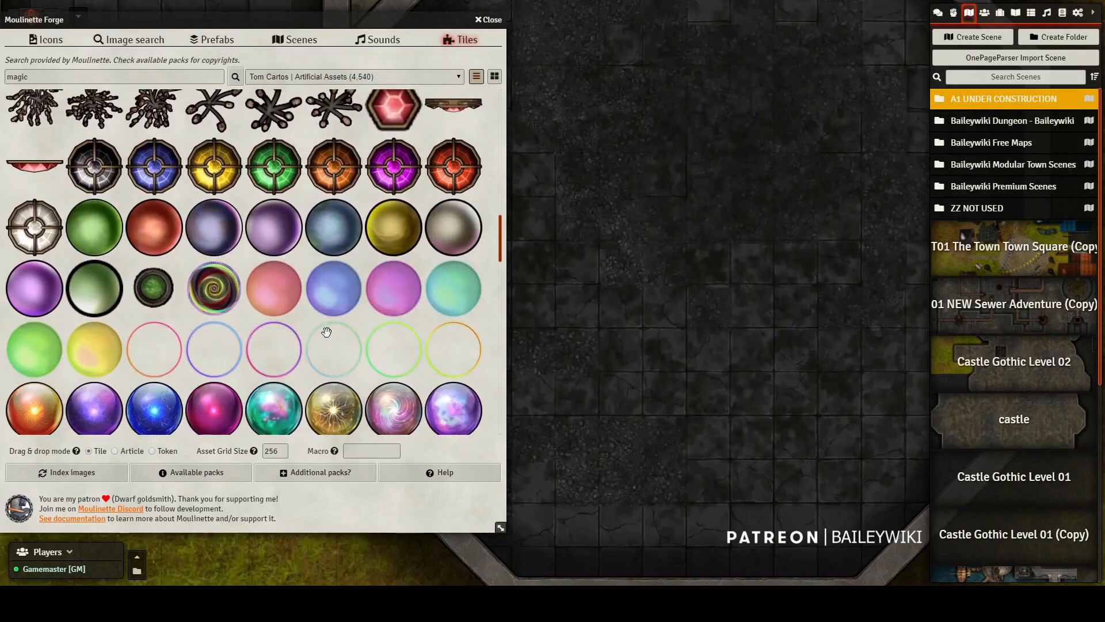
pyautogui.scroll(-2, 322, 330)
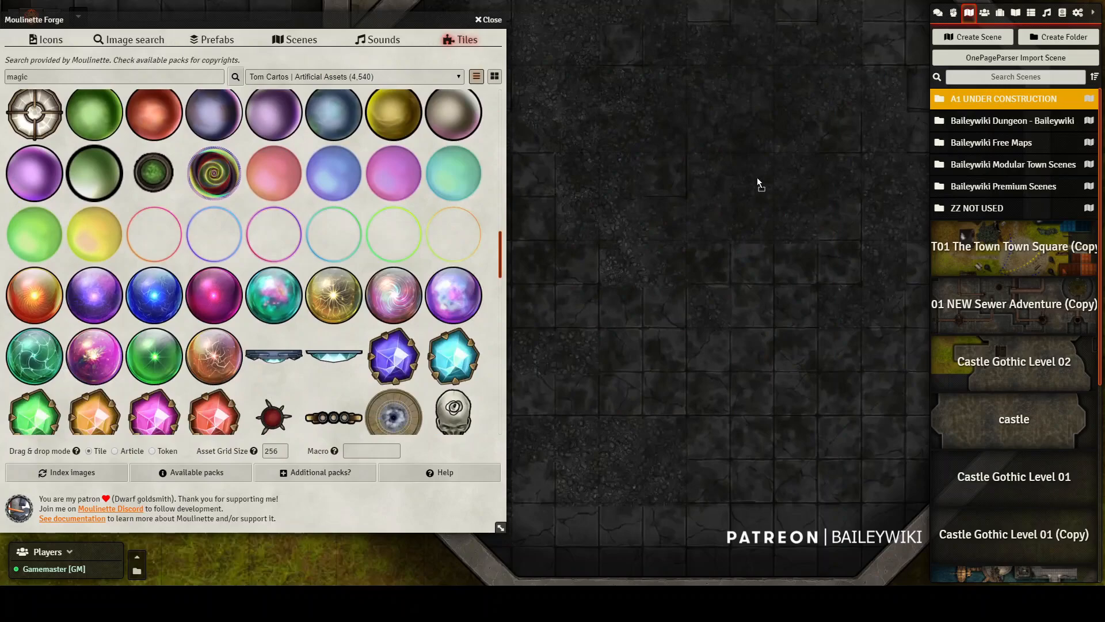
pyautogui.moveTo(757, 178); pyautogui.dragTo(720, 177)
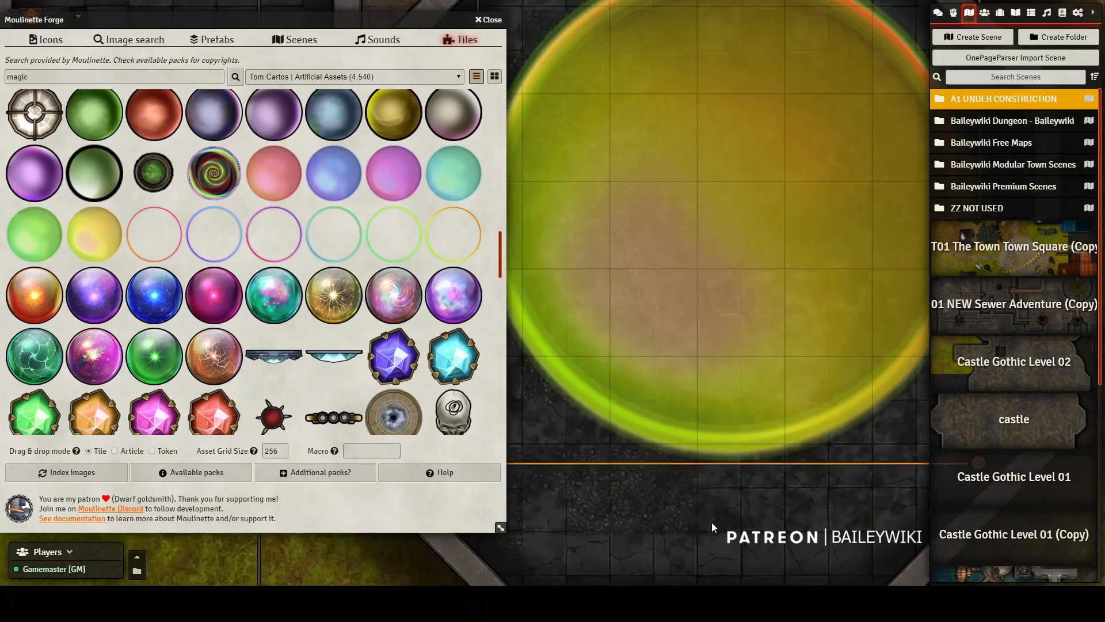
pyautogui.scroll(-4, 714, 512)
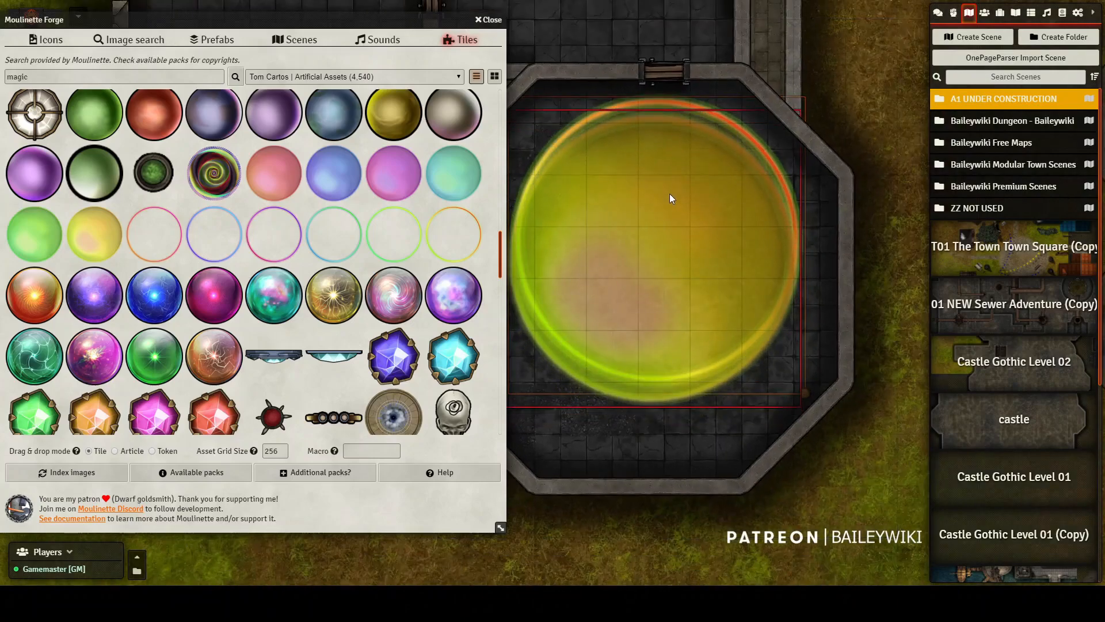
pyautogui.moveTo(670, 196); pyautogui.dragTo(818, 203)
# - Toggle the yellow sphere tile's overhead setting and test it with the token inside the ring
pyautogui.rightClick(770, 243)
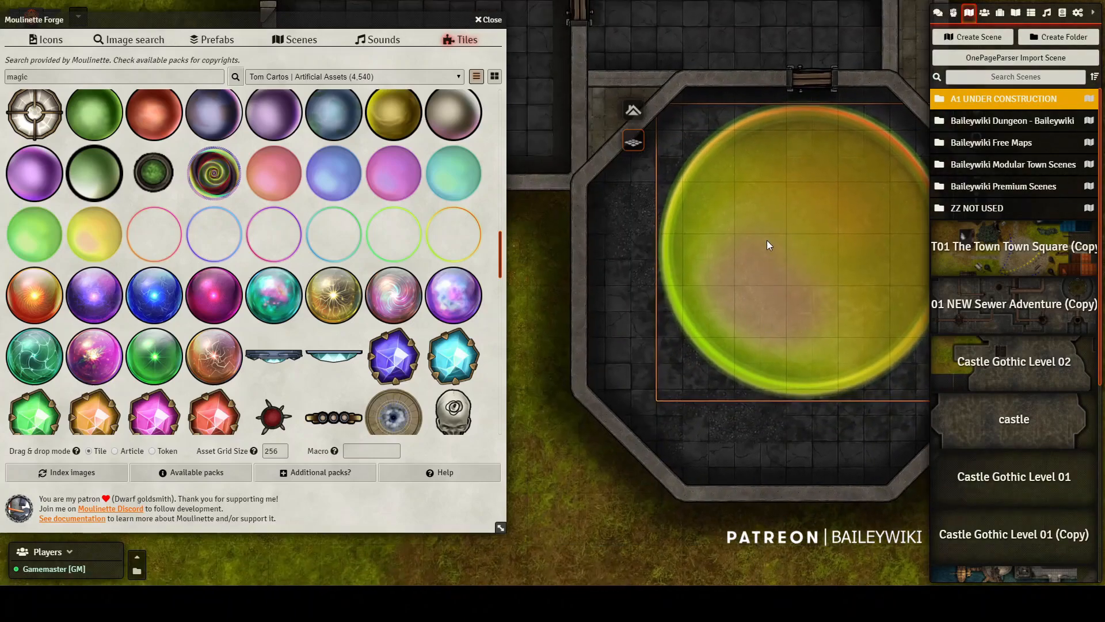
pyautogui.click(631, 113)
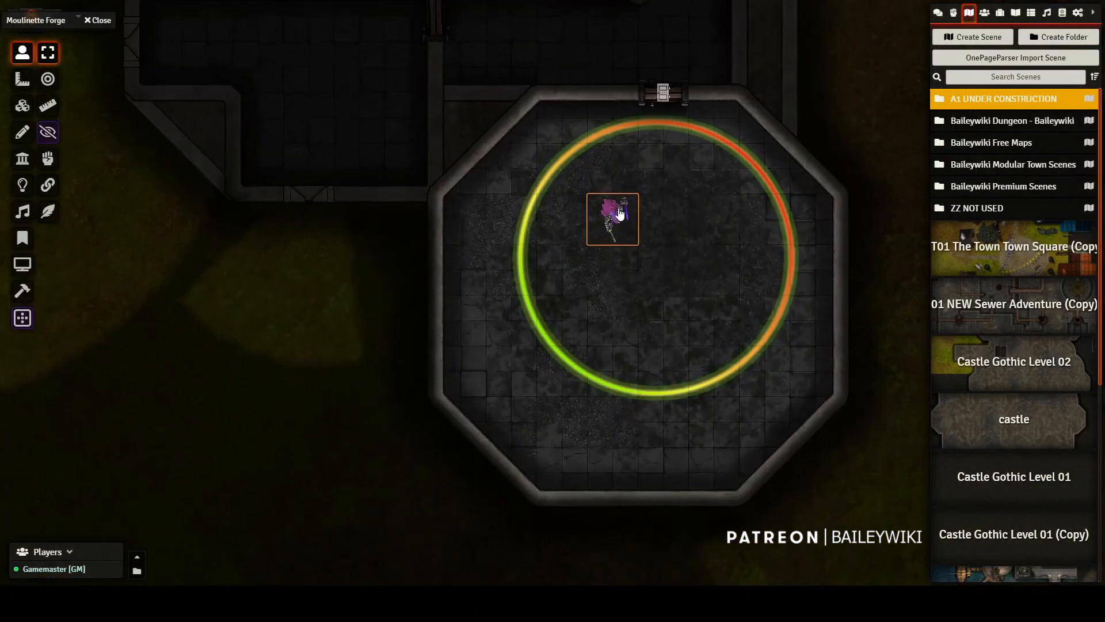
pyautogui.click(642, 228)
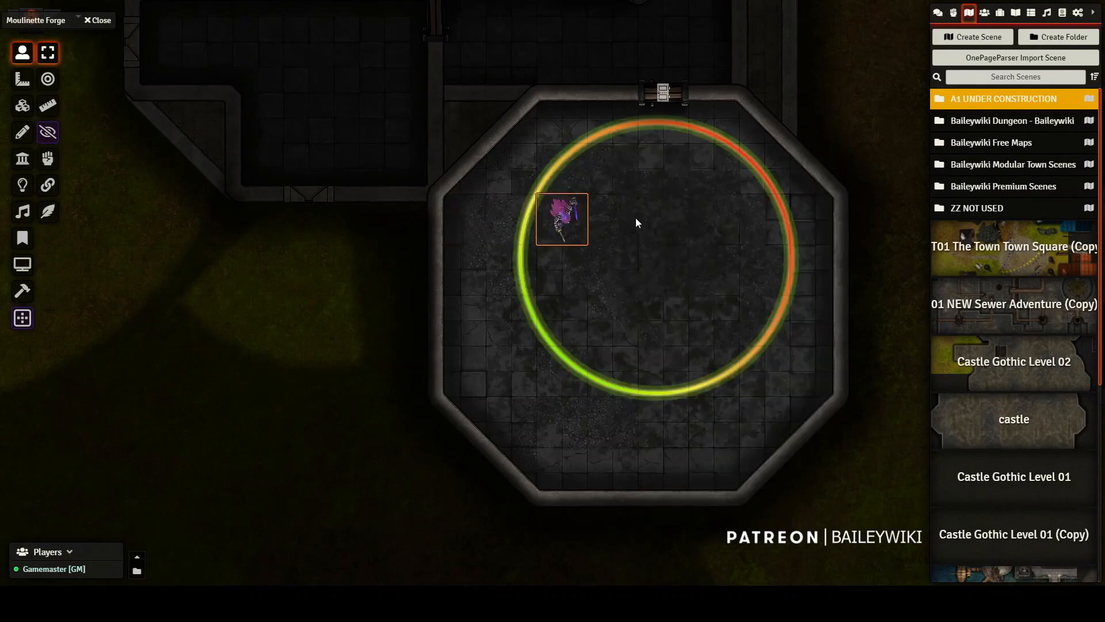
# - Adjust the sphere tile's overhead display options and move the token out of the sphere and back inside to test them
pyautogui.click(17, 108)
pyautogui.click(707, 215)
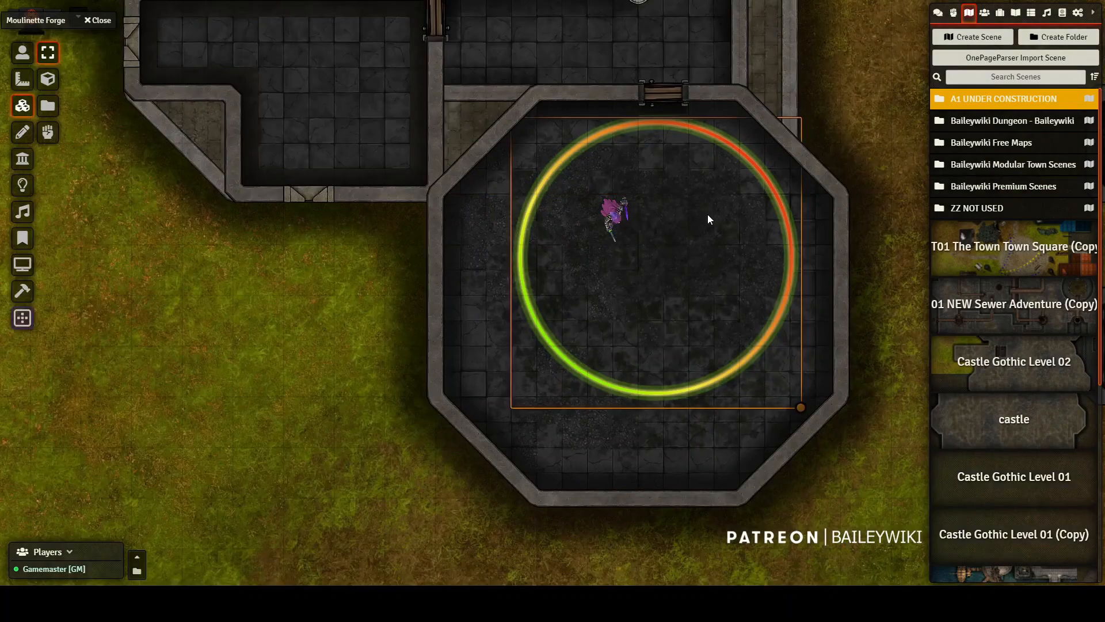
pyautogui.rightClick(688, 214)
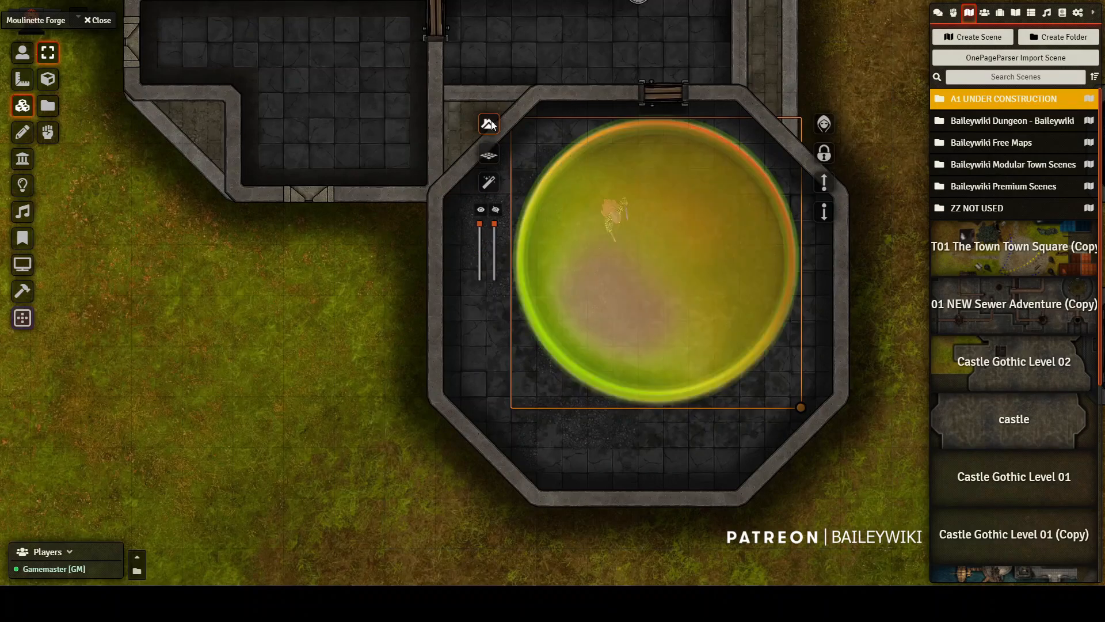
pyautogui.click(35, 53)
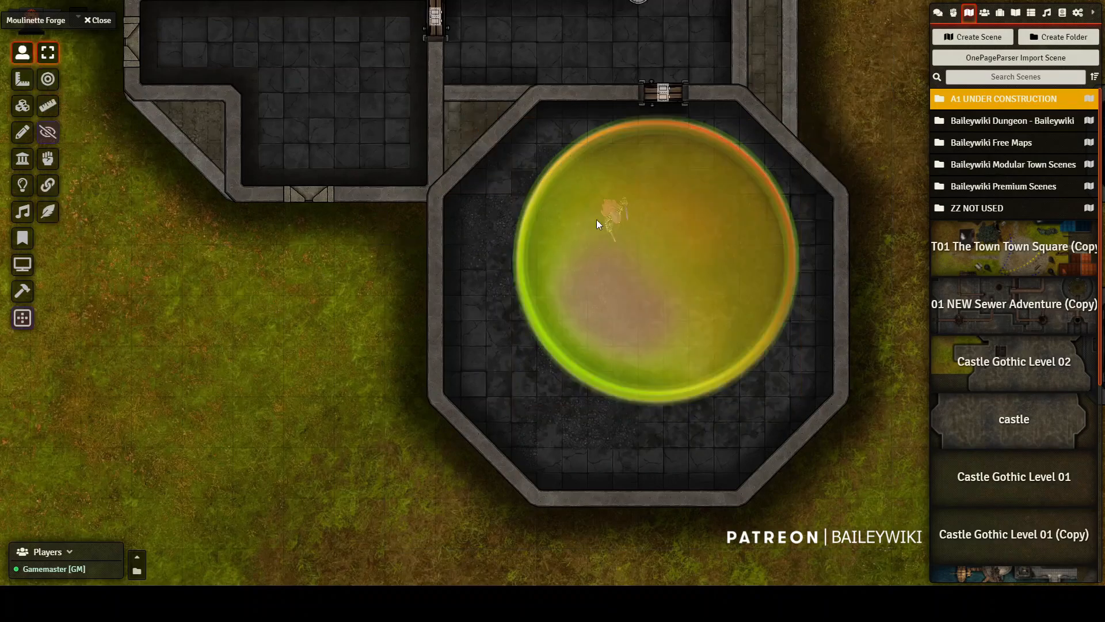
pyautogui.press('Down')
pyautogui.press('Down')
pyautogui.press('Left')
pyautogui.press('Left')
pyautogui.press('Left')
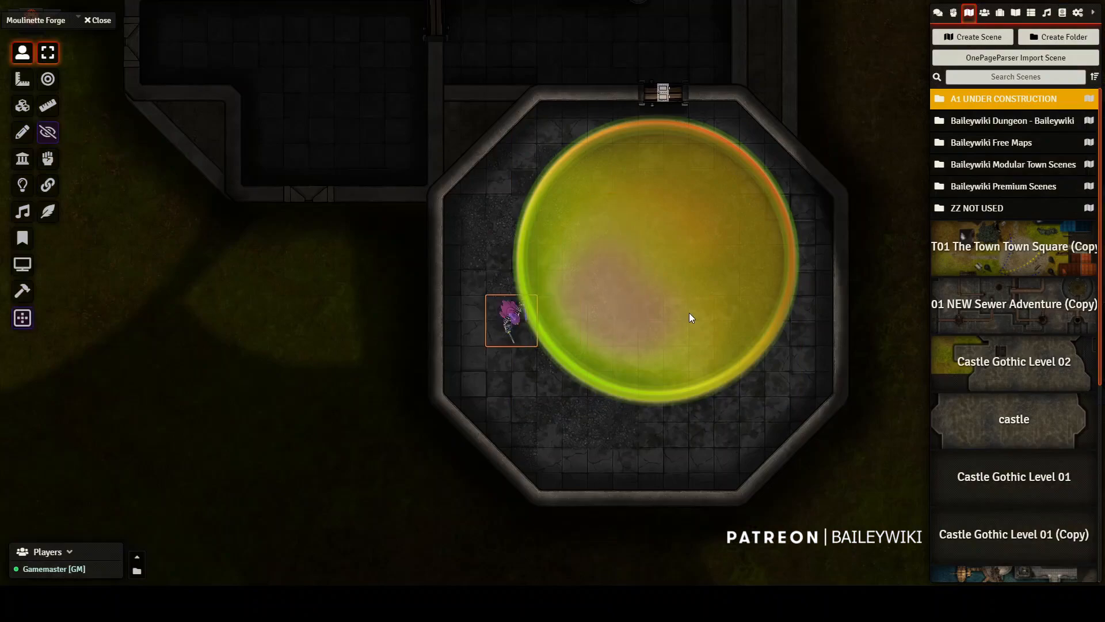
pyautogui.moveTo(466, 314); pyautogui.dragTo(698, 257)
# - Restore the Moulinette Forge window and browse the unfiltered Tom Cartos Artificial Assets from building structures to indoor furniture
pyautogui.doubleClick(36, 20)
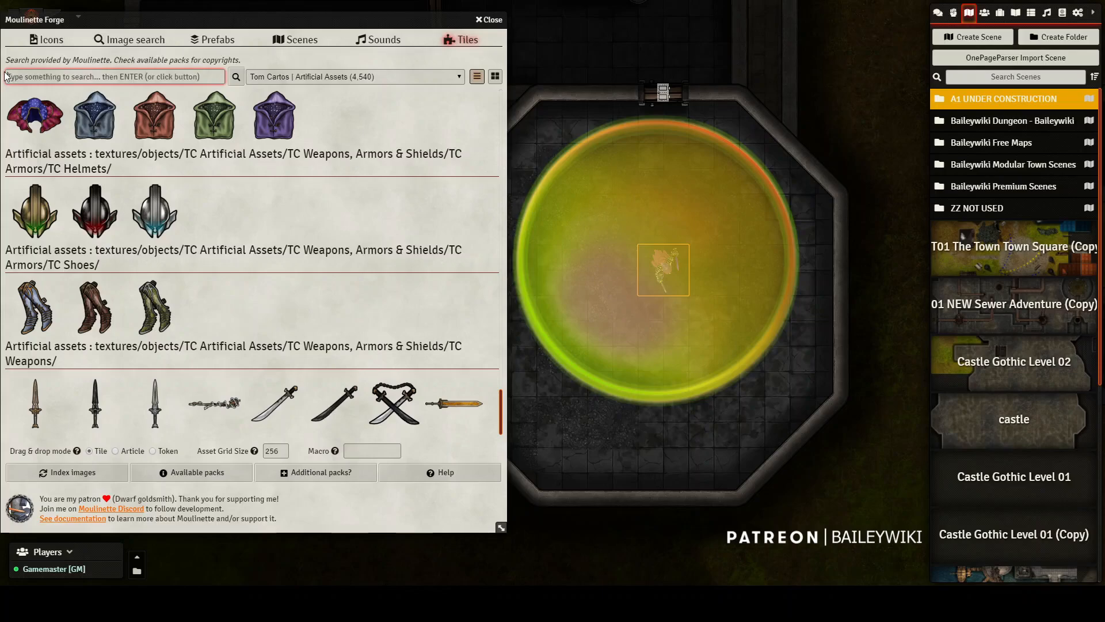
pyautogui.scroll(-10, 349, 391)
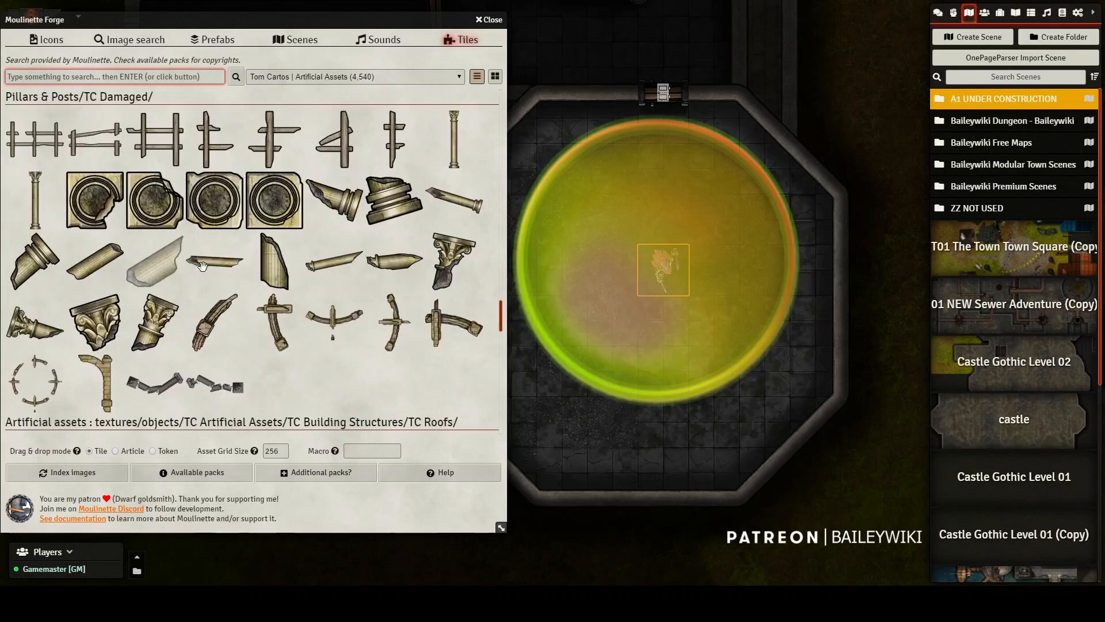
pyautogui.scroll(-15, 172, 271)
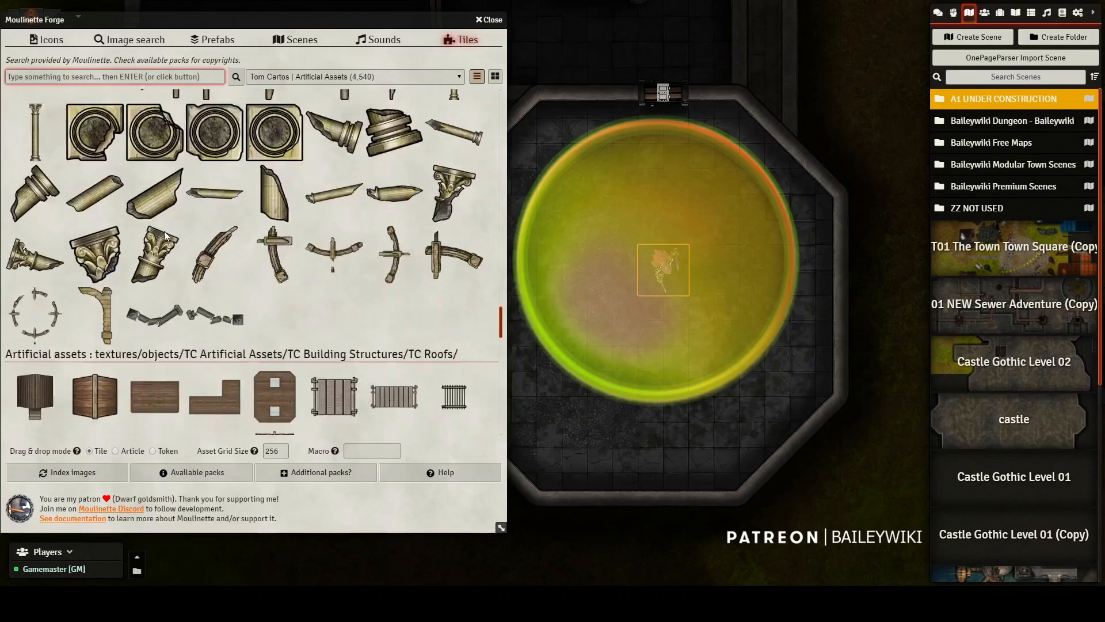
pyautogui.scroll(-15, 176, 286)
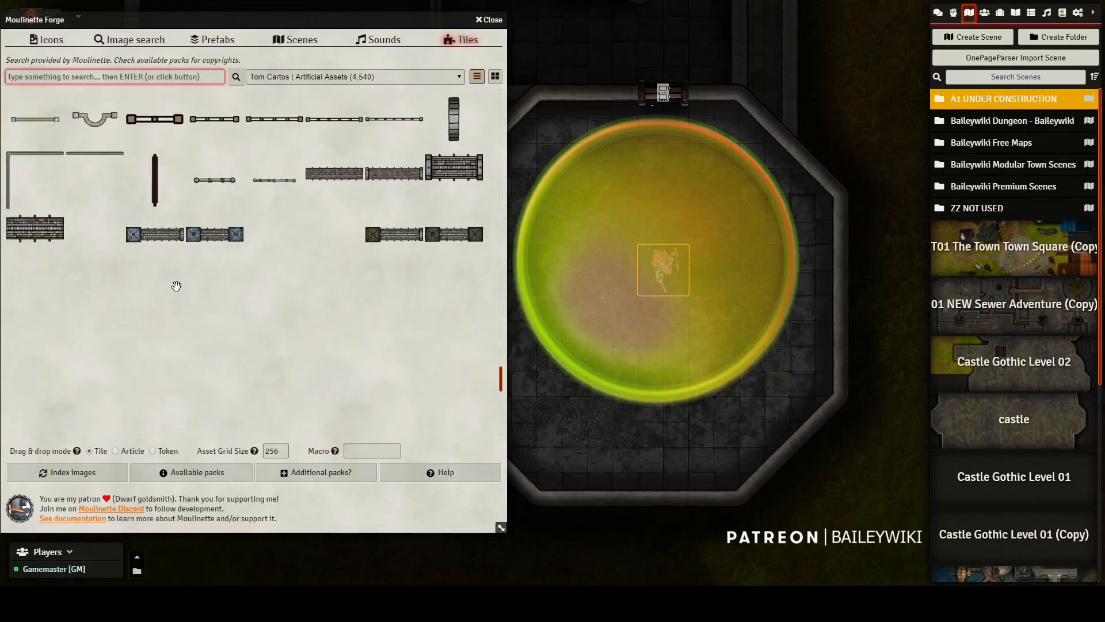
pyautogui.scroll(-15, 219, 268)
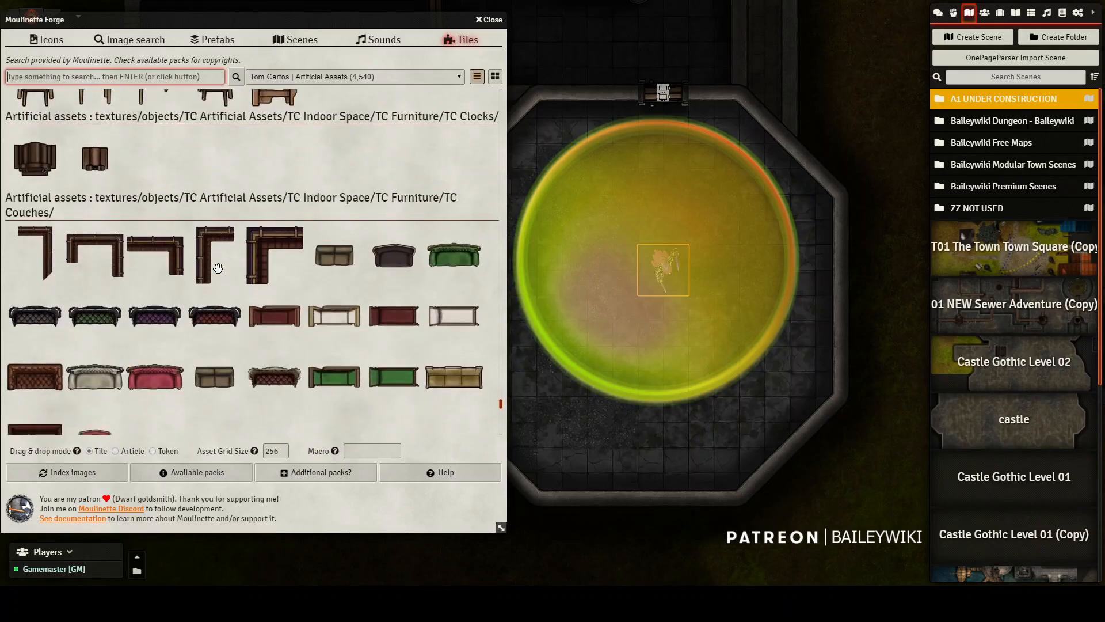
pyautogui.scroll(-5, 218, 268)
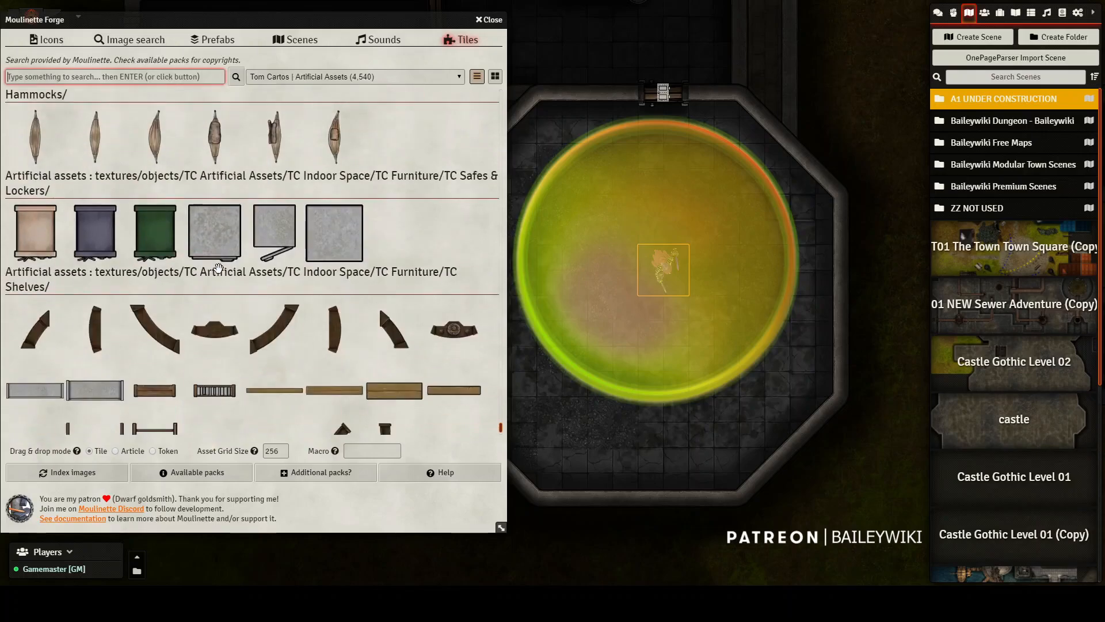
pyautogui.scroll(-2, 248, 171)
pyautogui.scroll(4, 364, 409)
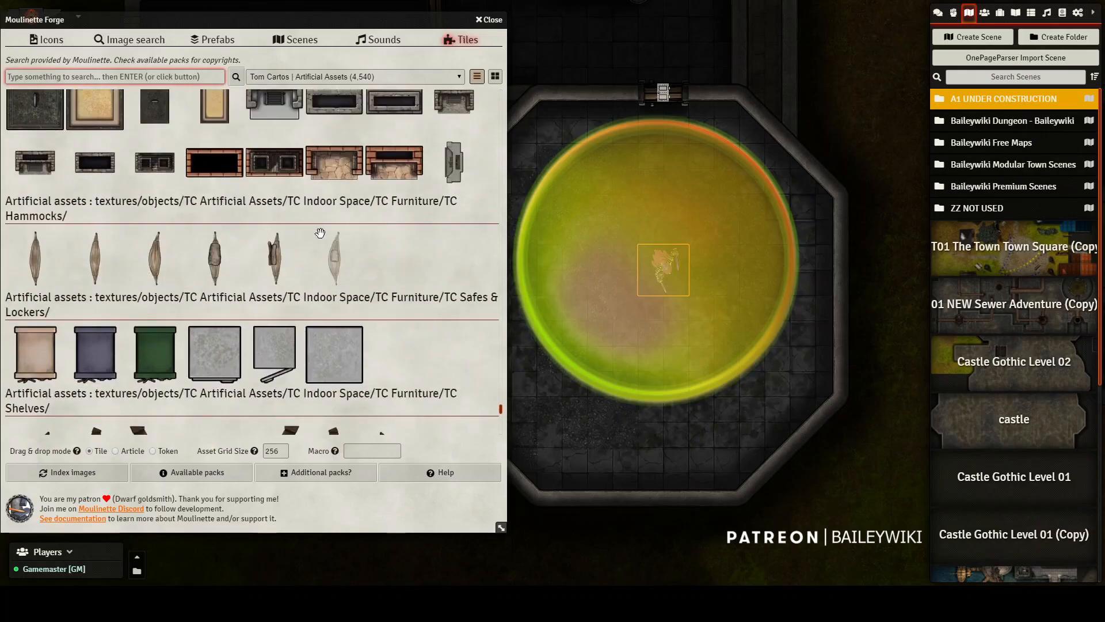
# - Set the tile macro to shadow and place a hammock tile inside the ring
pyautogui.click(377, 450)
pyautogui.write('shadow')
pyautogui.moveTo(215, 258); pyautogui.dragTo(598, 275)
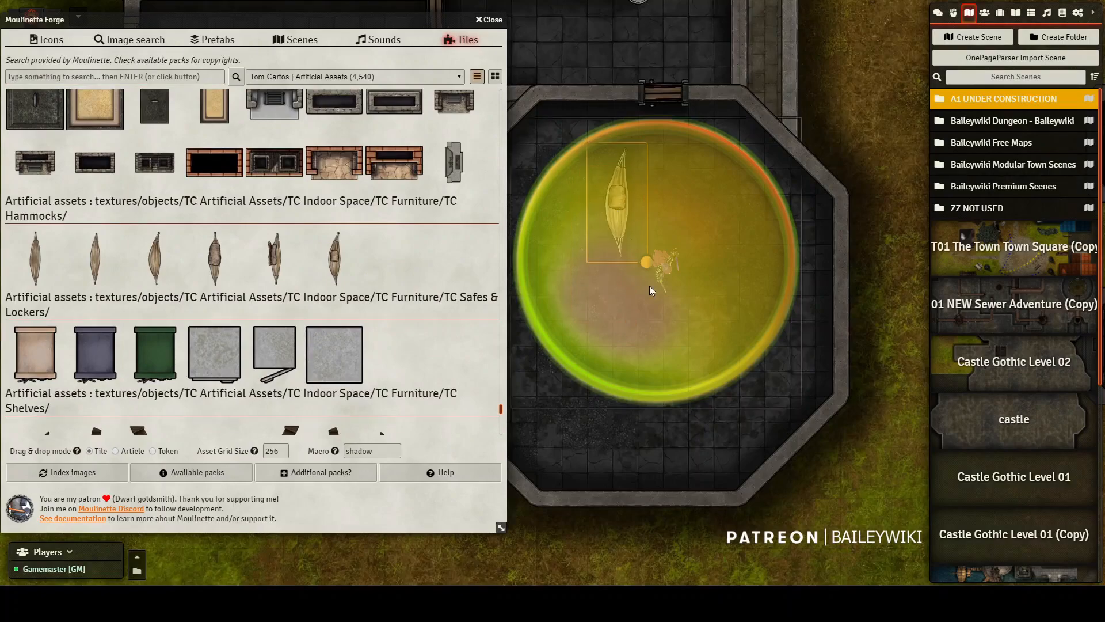
# - Place the neon-lit cabinet tile beside the hammock and move the yellow sphere tile down off the ring
pyautogui.scroll(-10, 275, 282)
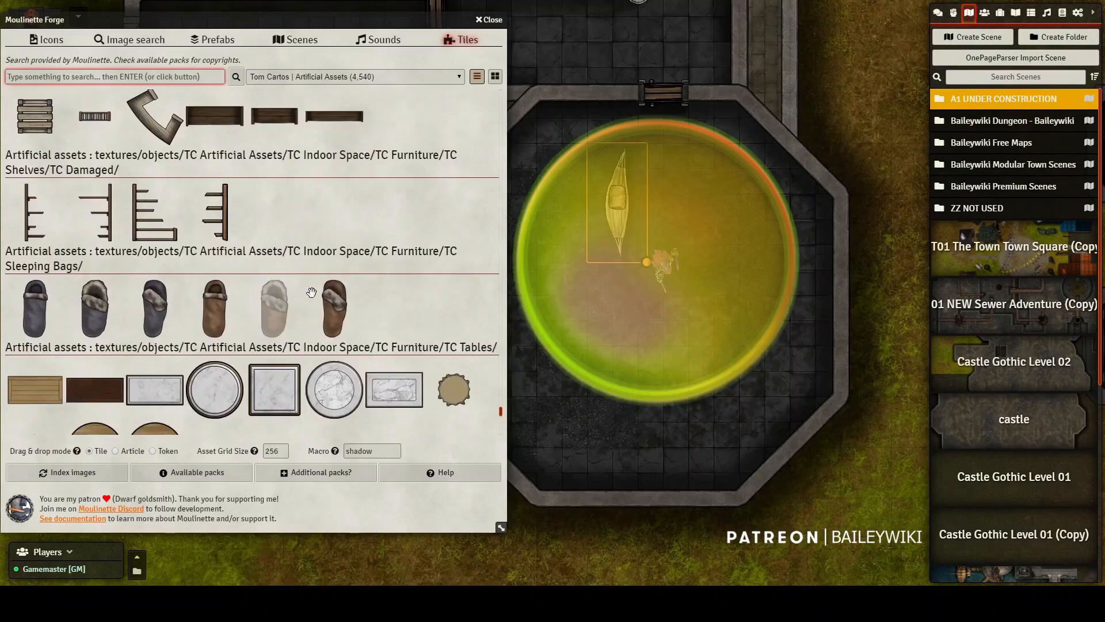
pyautogui.scroll(-10, 343, 289)
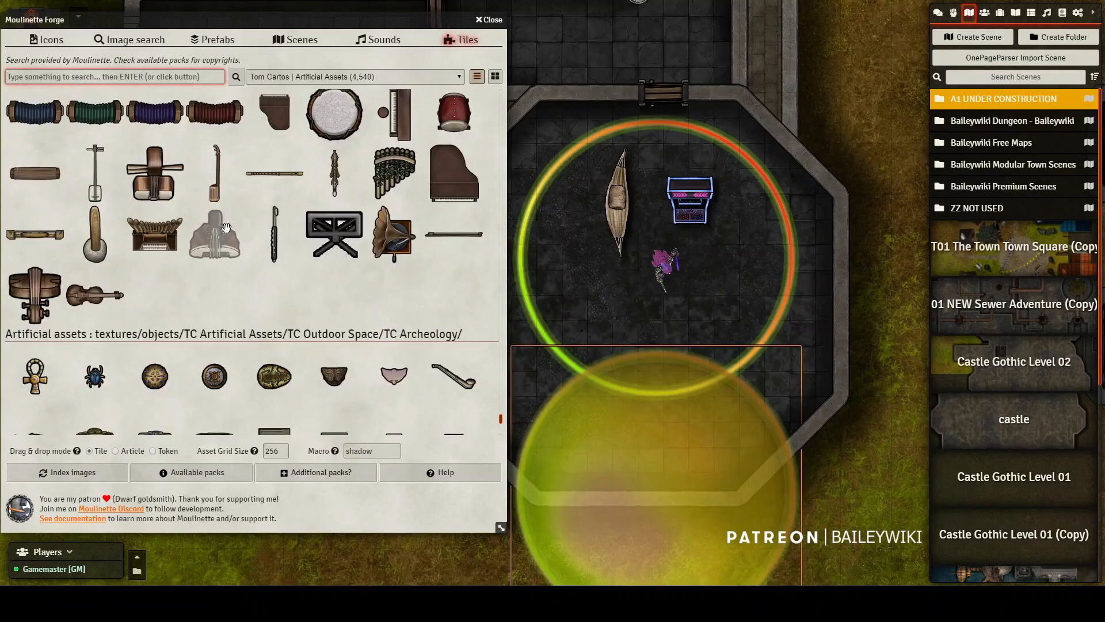
# - Place the SarcophagusBaseOld tile from the funeral assets beside the hammock and lay the SarcophagusLid tile over it
pyautogui.scroll(-10, 434, 212)
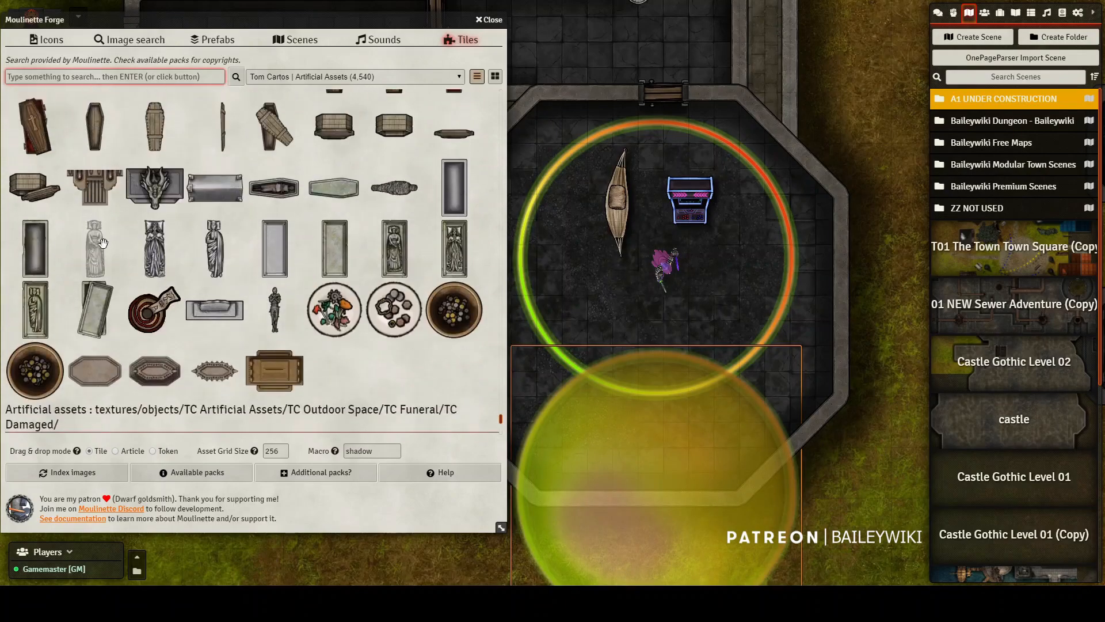
pyautogui.moveTo(44, 244); pyautogui.dragTo(561, 261)
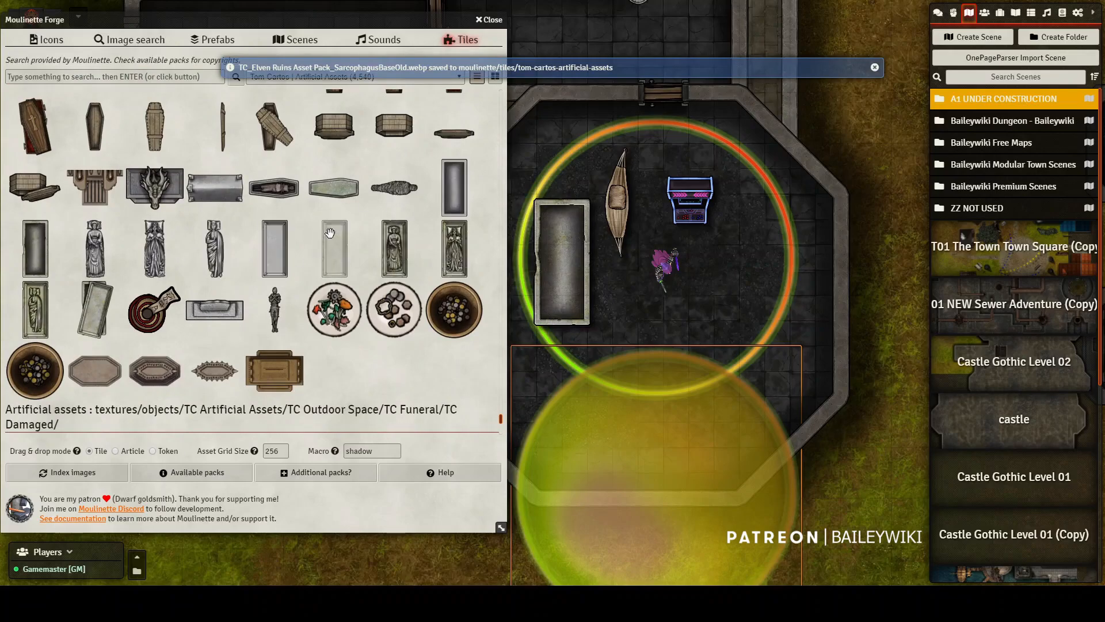
pyautogui.moveTo(491, 249); pyautogui.dragTo(561, 253)
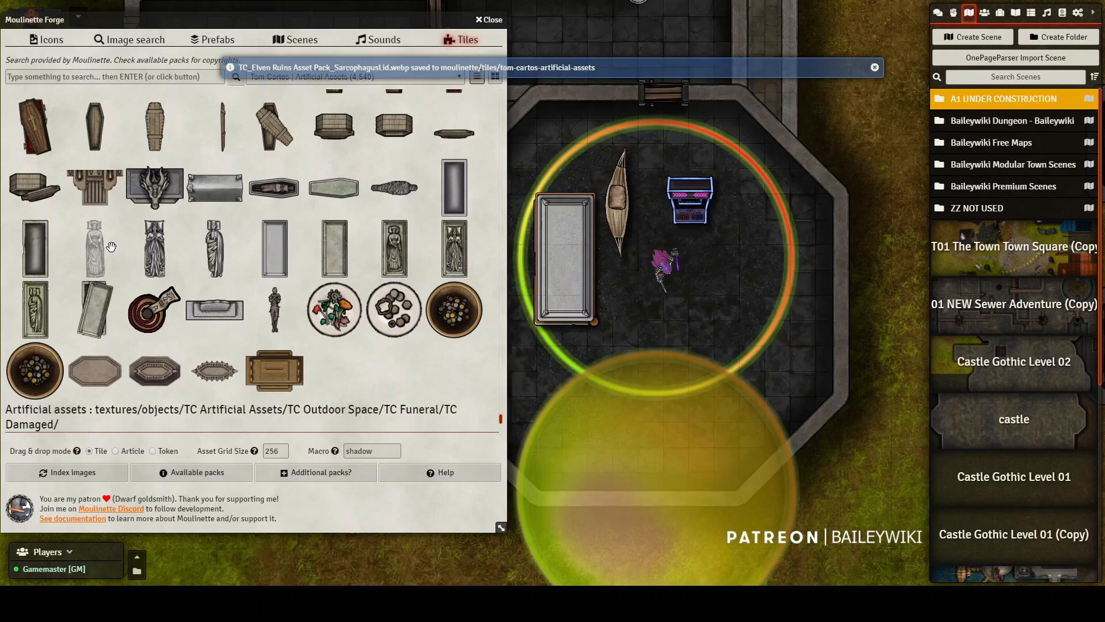
# - Place the SarcophagusCarving01 tile centred on top of the sarcophagus lid
pyautogui.moveTo(303, 223); pyautogui.dragTo(575, 257)
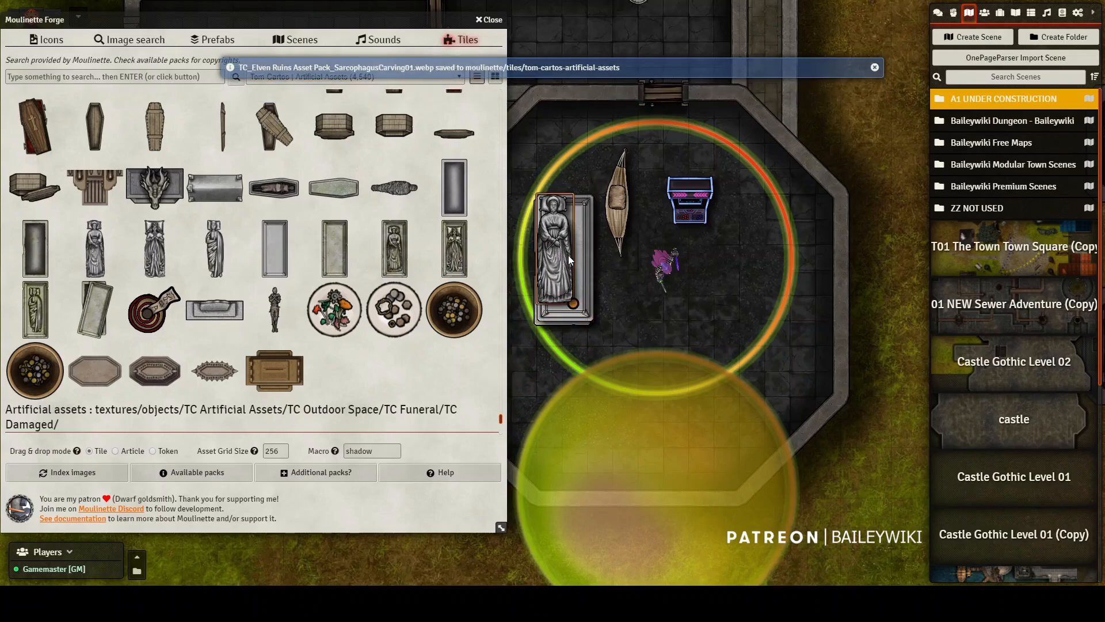
pyautogui.click(696, 314)
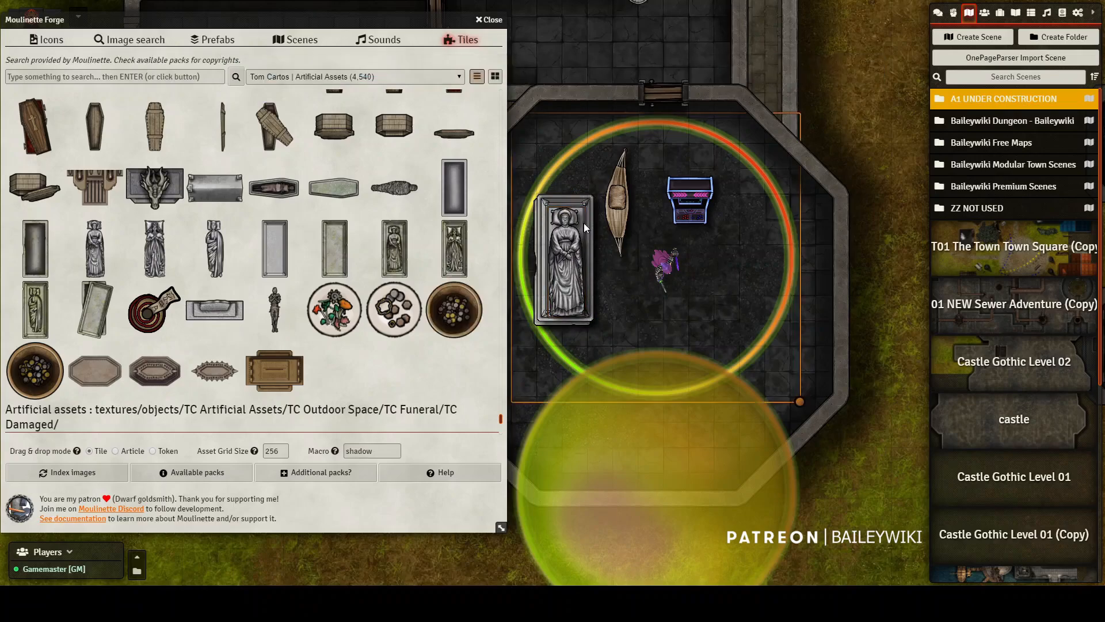
# - Place the purple-grey creature head tile from the intact statues assets inside the ring, beside the token
pyautogui.scroll(-10, 322, 248)
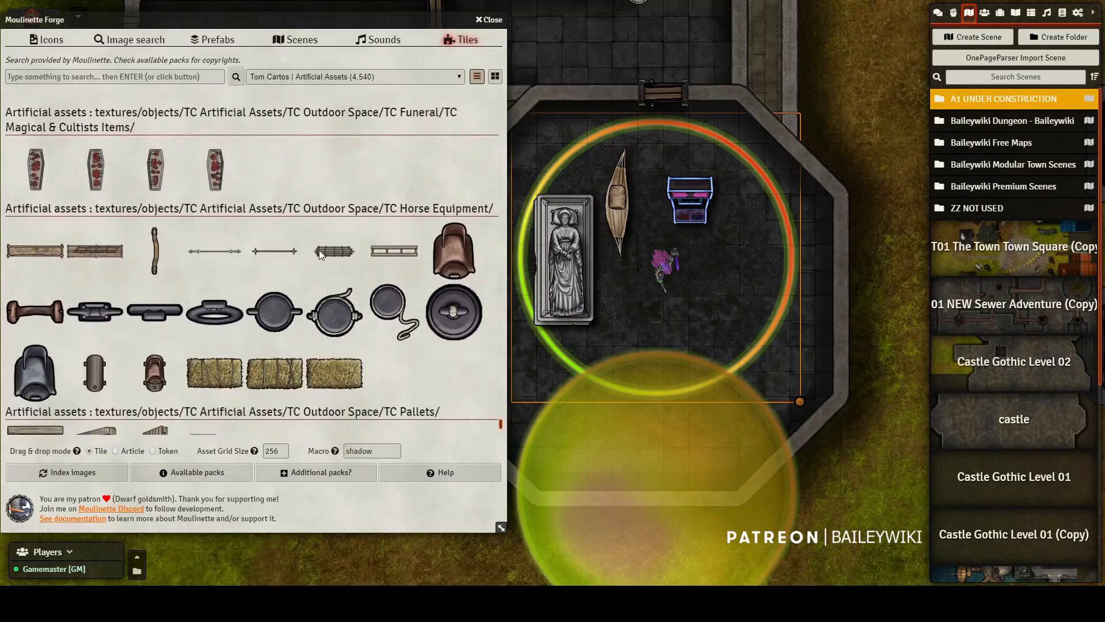
pyautogui.scroll(-10, 320, 255)
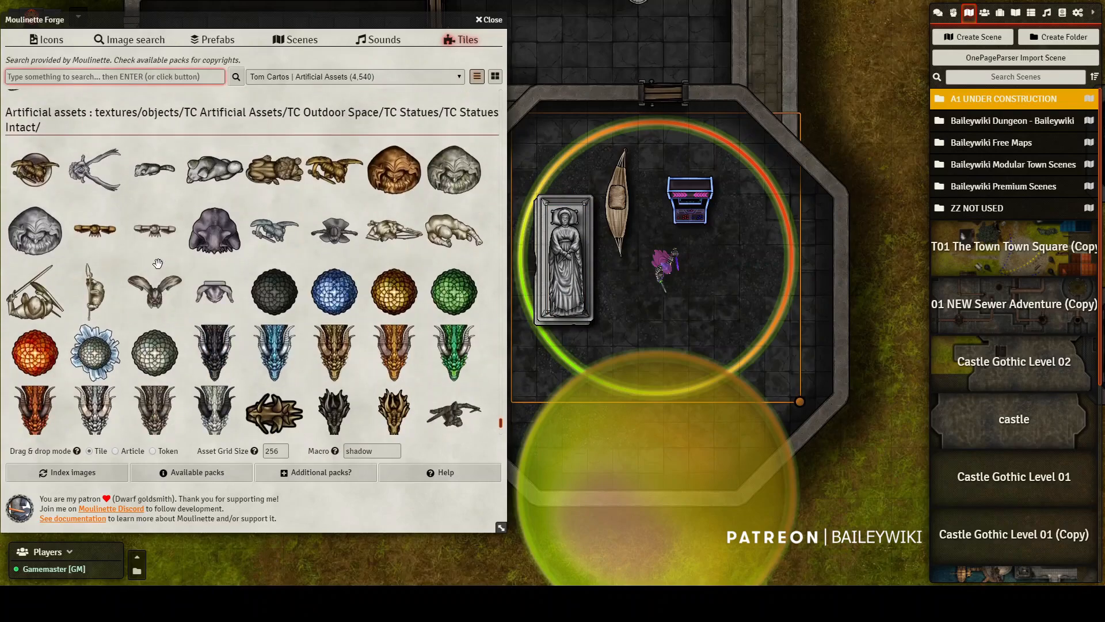
pyautogui.moveTo(414, 241); pyautogui.dragTo(729, 280)
# - Place the Airship Stairs01 tile above the hammock and the Archaeological Dig Ladder02 tile on the ring's upper edge
pyautogui.scroll(-5, 456, 226)
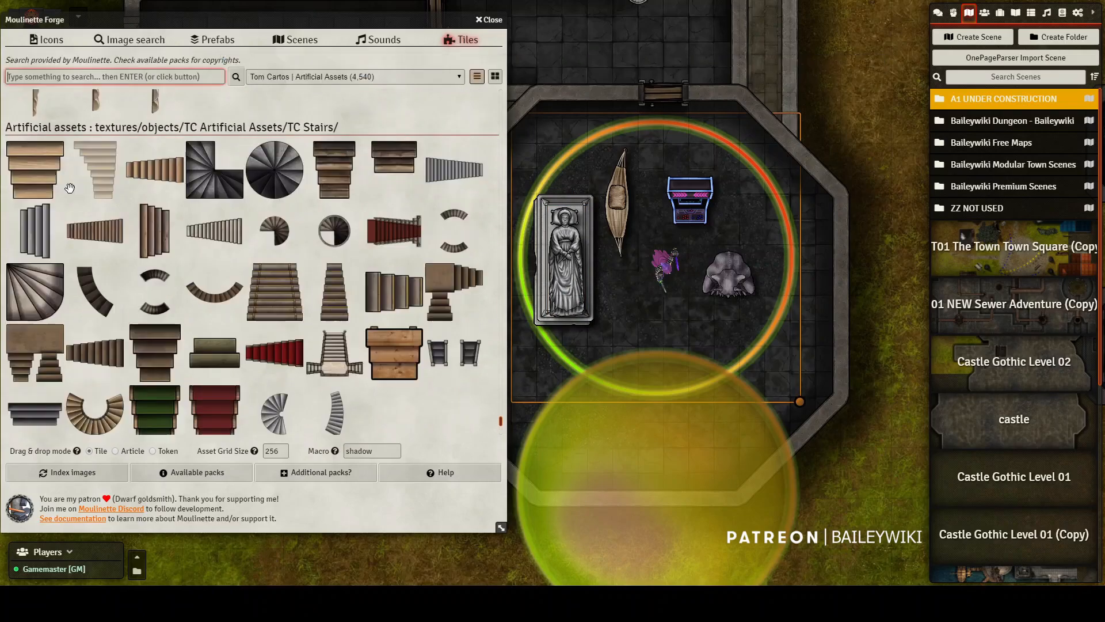
pyautogui.moveTo(23, 178); pyautogui.dragTo(651, 165)
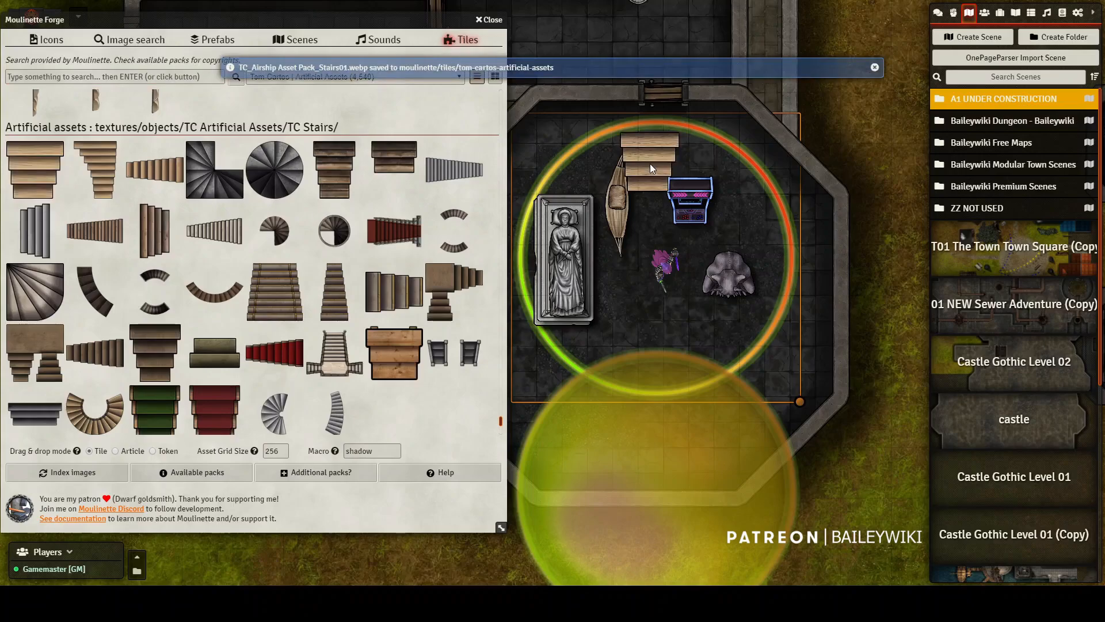
pyautogui.scroll(-5, 285, 240)
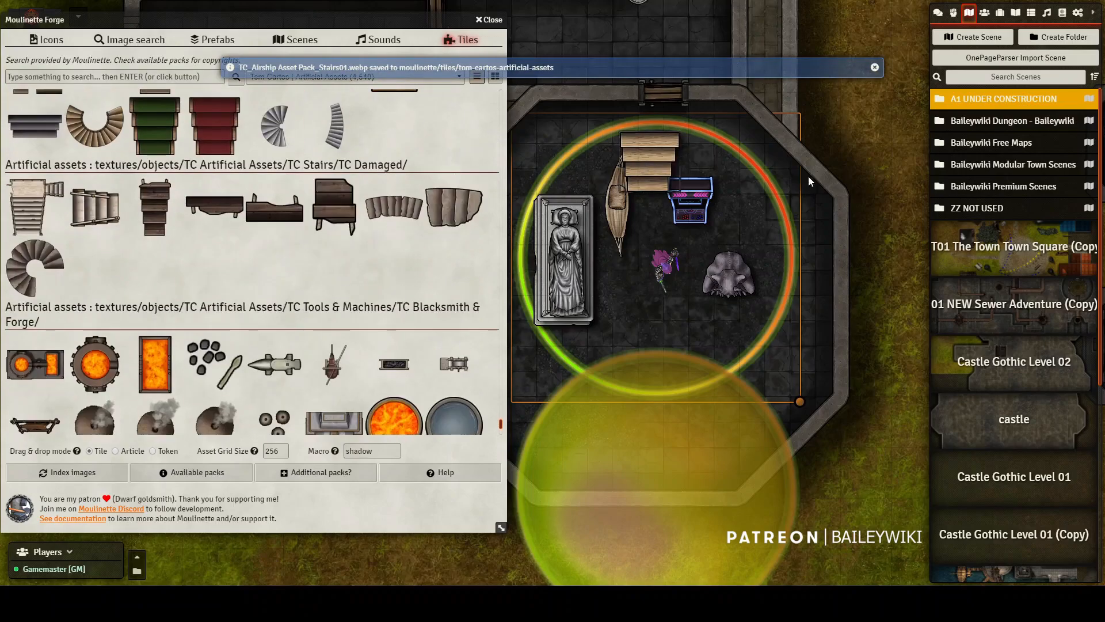
pyautogui.scroll(-5, 395, 214)
pyautogui.scroll(-5, 82, 200)
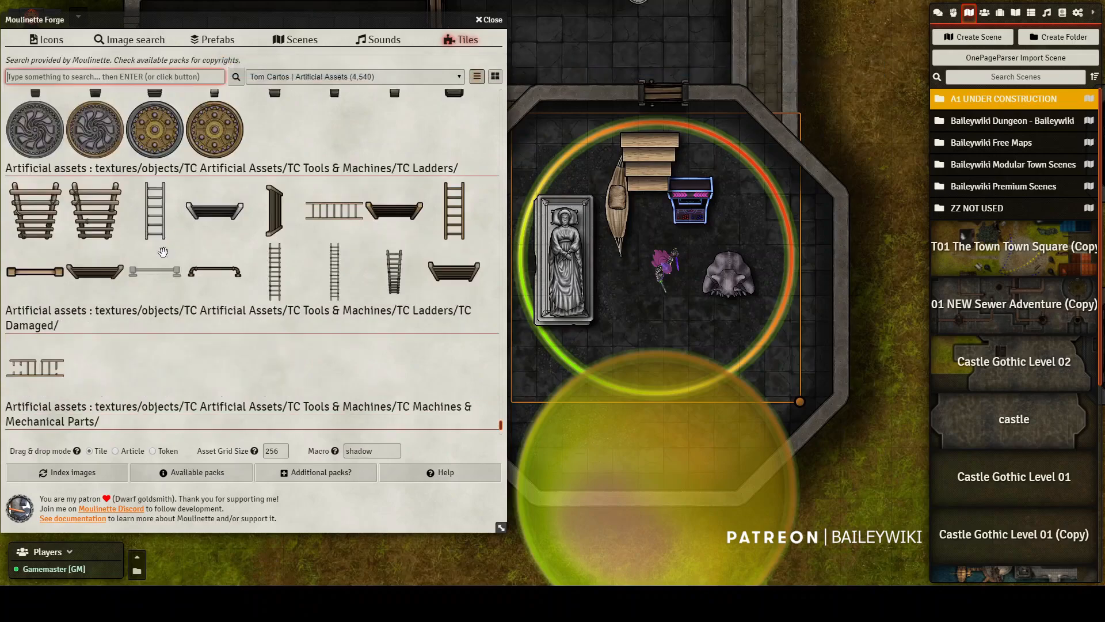
pyautogui.moveTo(82, 200); pyautogui.dragTo(723, 143)
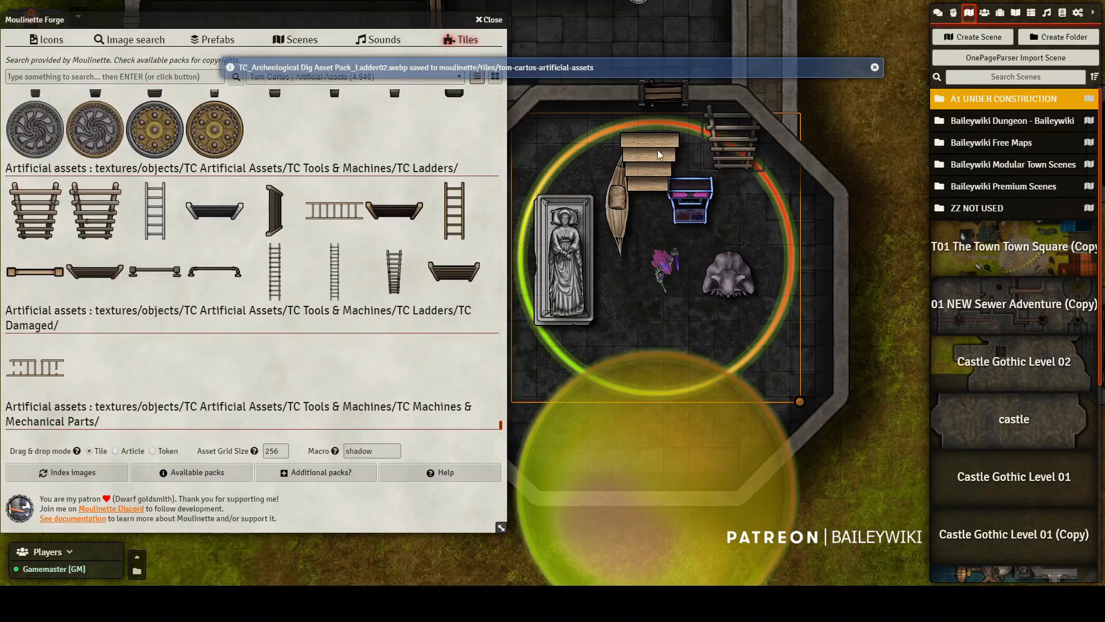
# - Browse the Tom Cartos assets from traps and punishments through treasure, jewellery and pottery to the boats
pyautogui.scroll(-10, 278, 225)
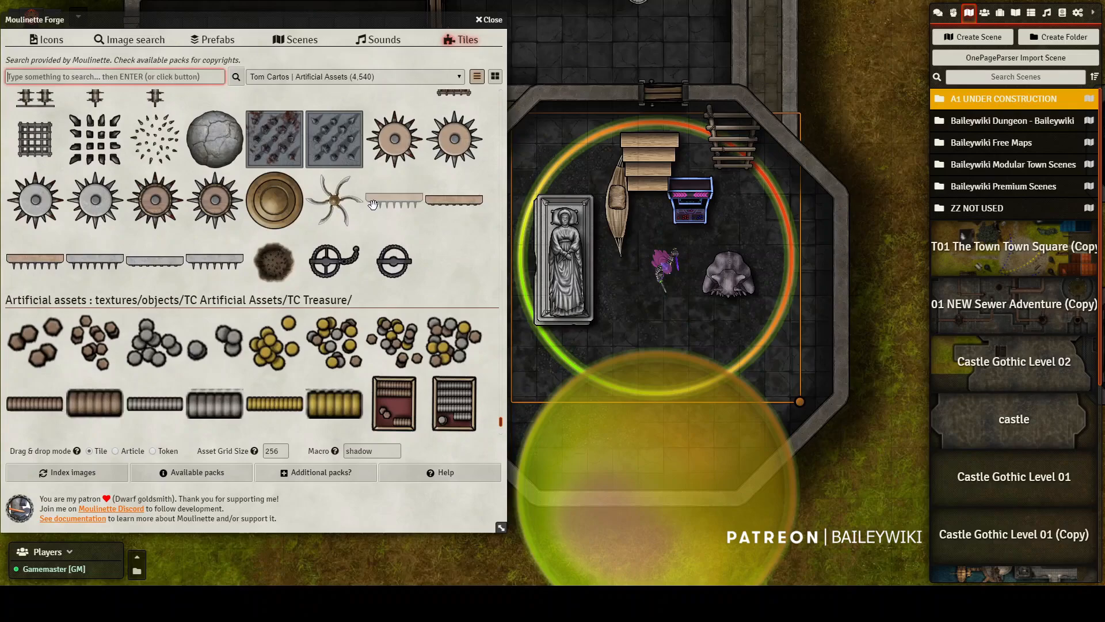
pyautogui.scroll(-10, 311, 276)
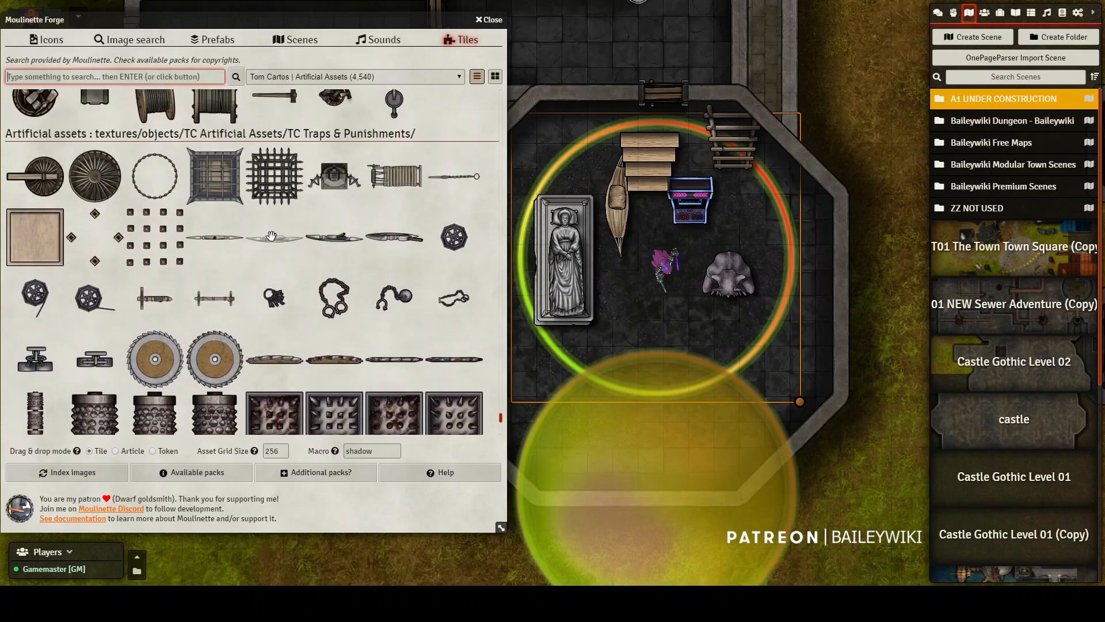
pyautogui.scroll(-3, 298, 311)
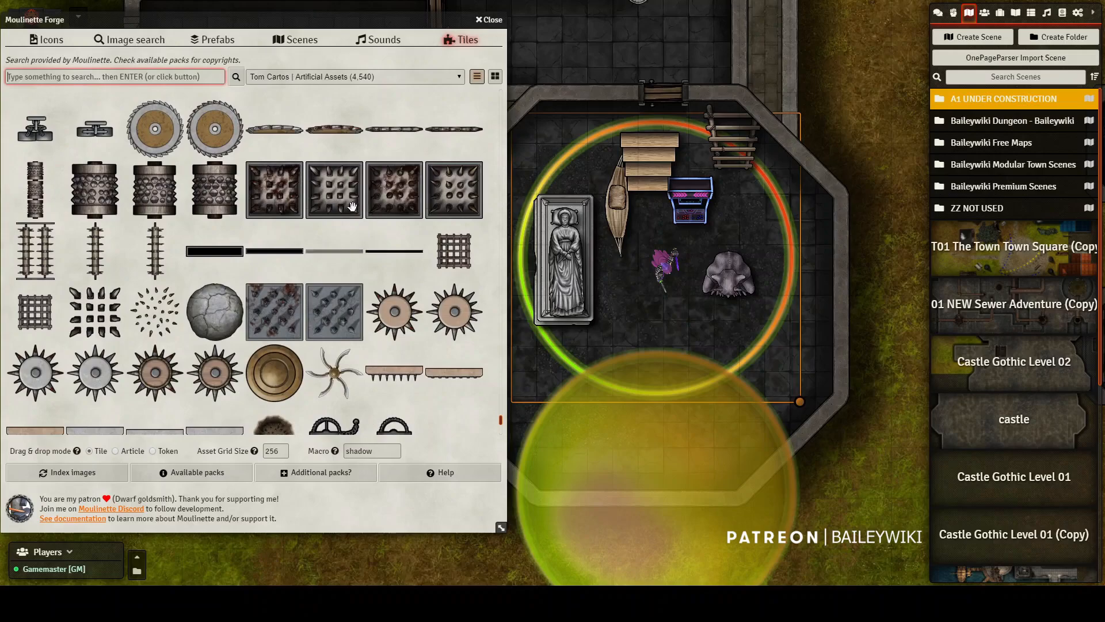
pyautogui.scroll(-3, 333, 230)
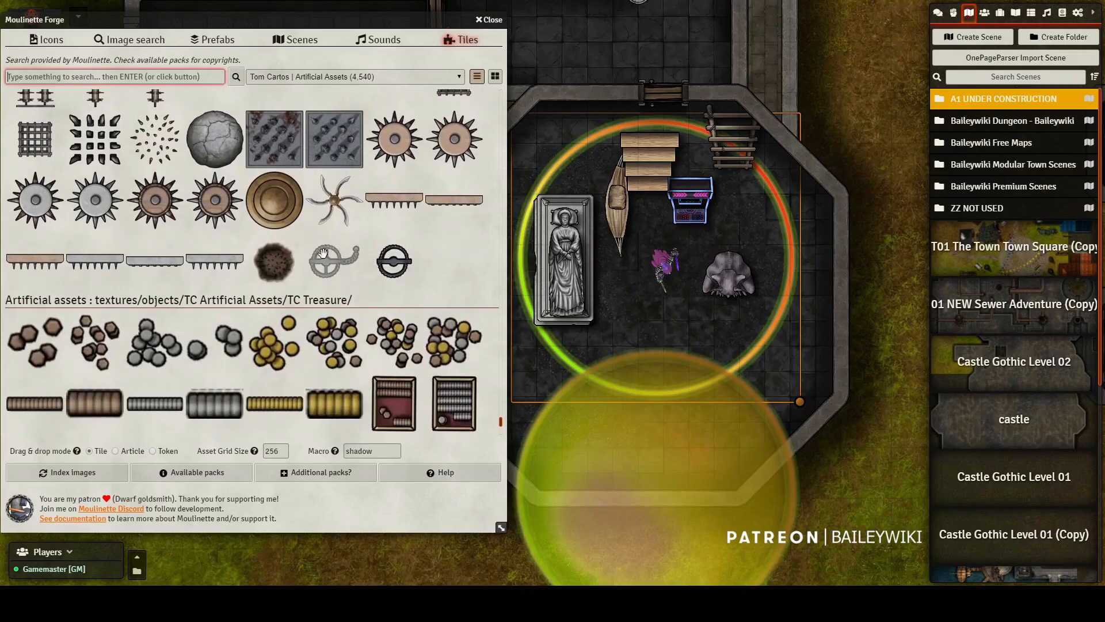
pyautogui.scroll(-10, 323, 253)
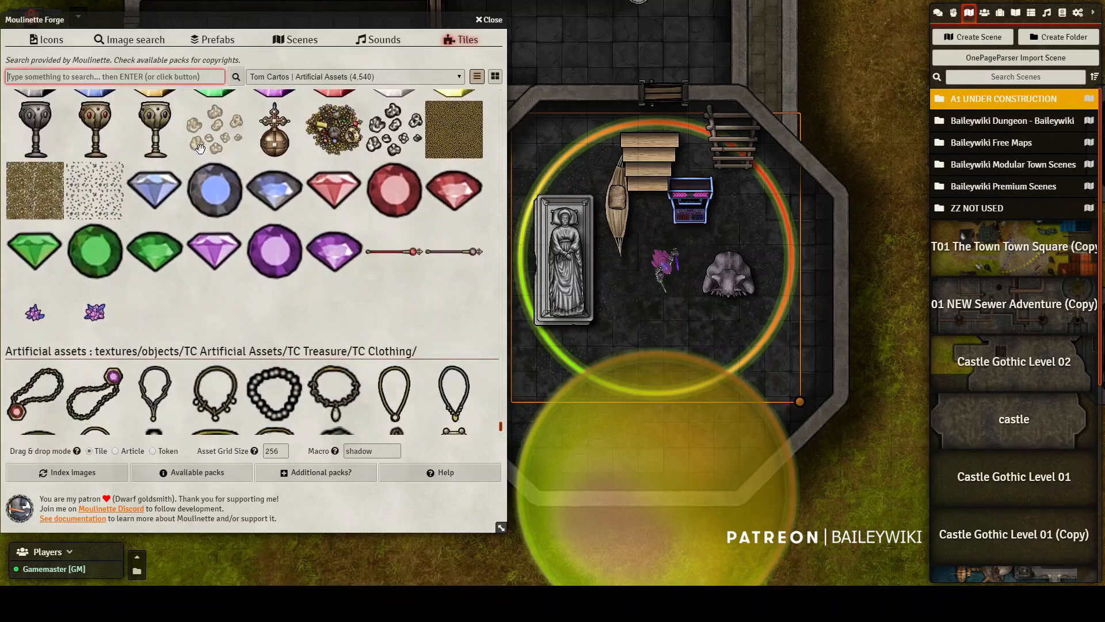
pyautogui.scroll(2, 274, 129)
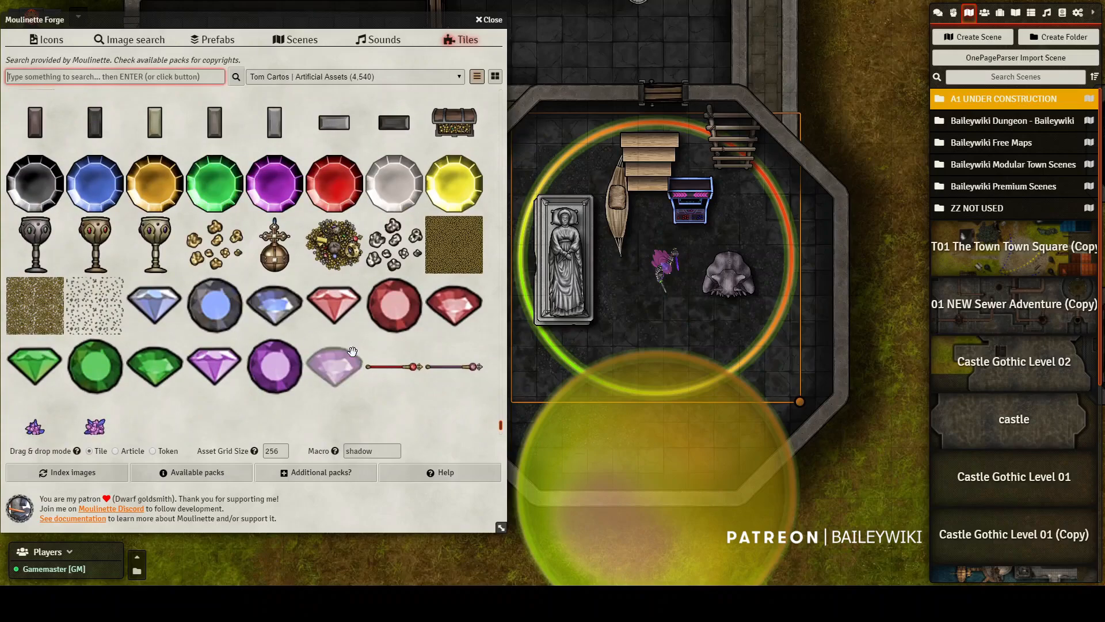
pyautogui.scroll(-3, 347, 349)
pyautogui.scroll(-3, 283, 326)
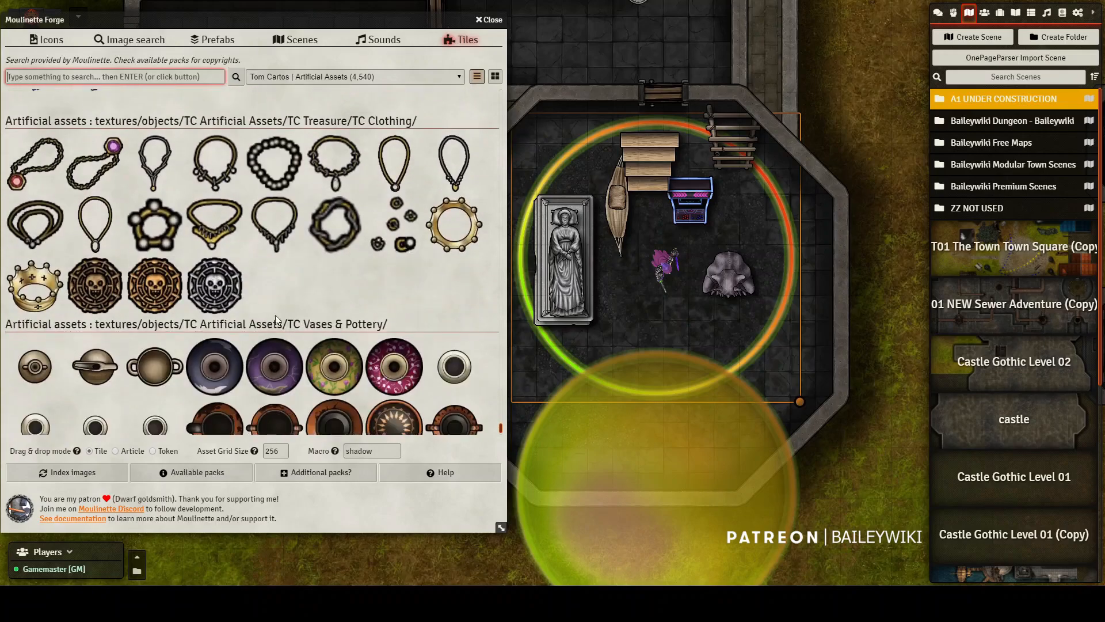
pyautogui.scroll(-5, 282, 326)
pyautogui.scroll(-3, 693, 334)
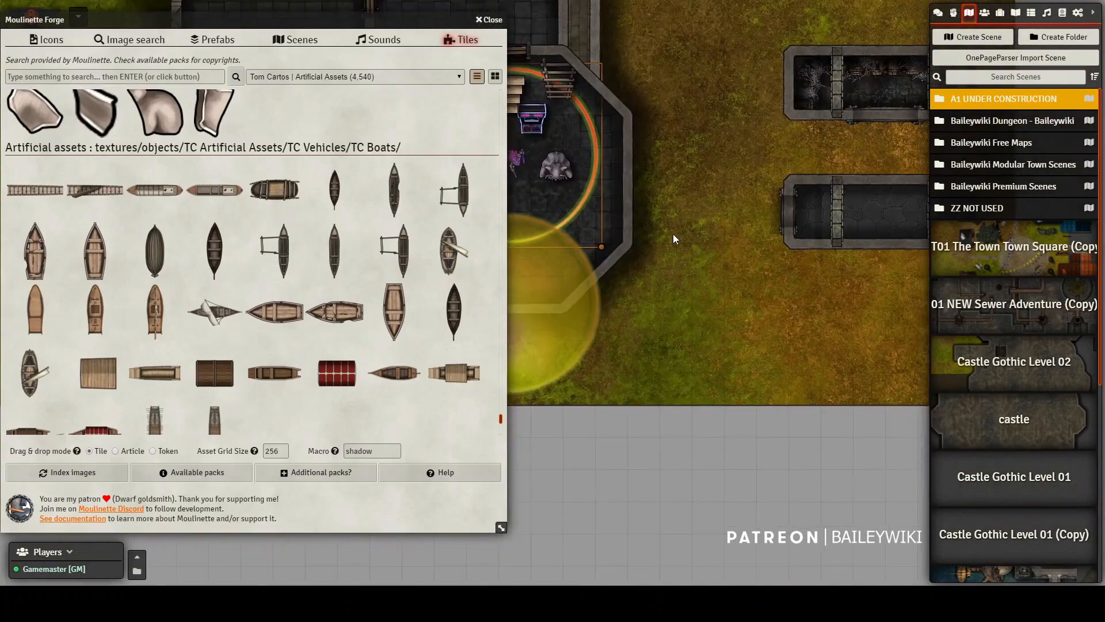
# - Try out the Junk_4x13 boat tile outside the octagonal room and delete it
pyautogui.moveTo(745, 356); pyautogui.dragTo(772, 360)
pyautogui.press('Delete')
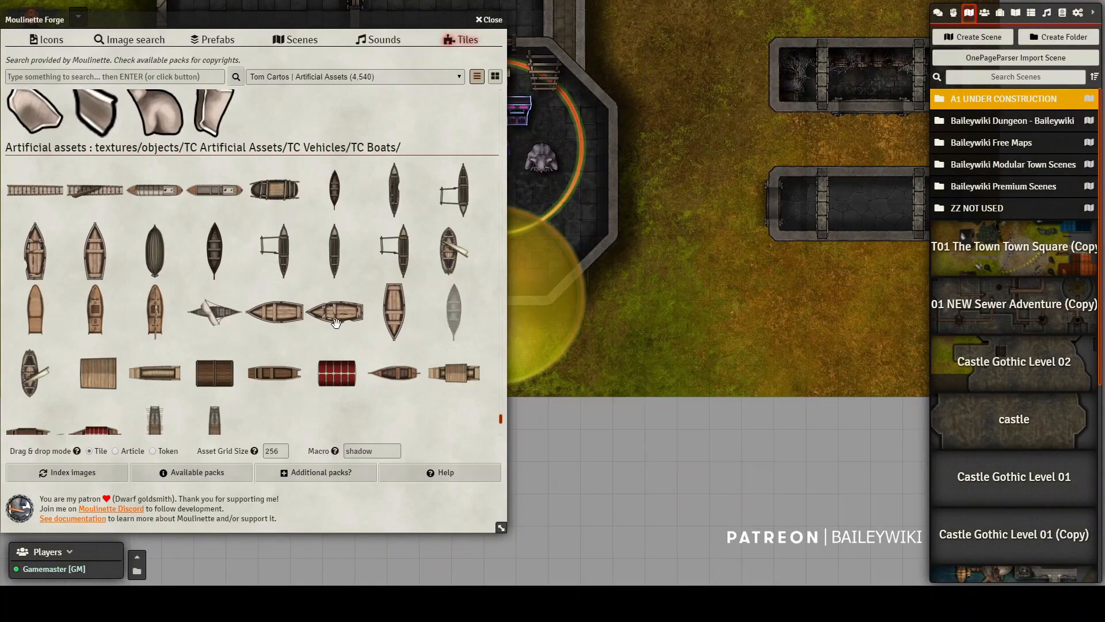
pyautogui.moveTo(162, 309); pyautogui.dragTo(713, 389)
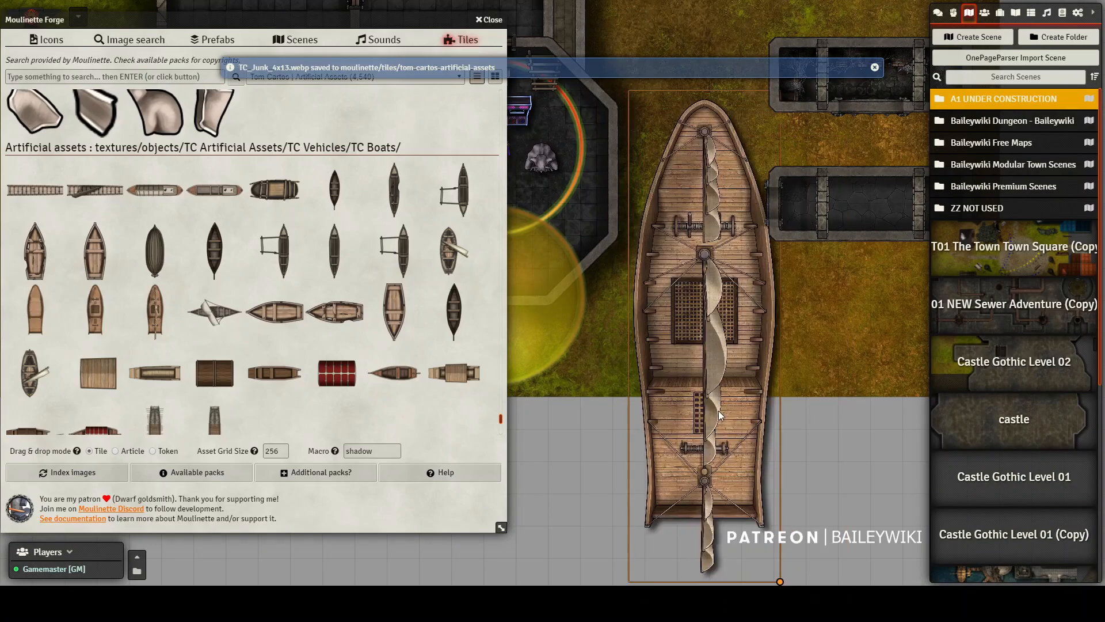
pyautogui.press('Delete')
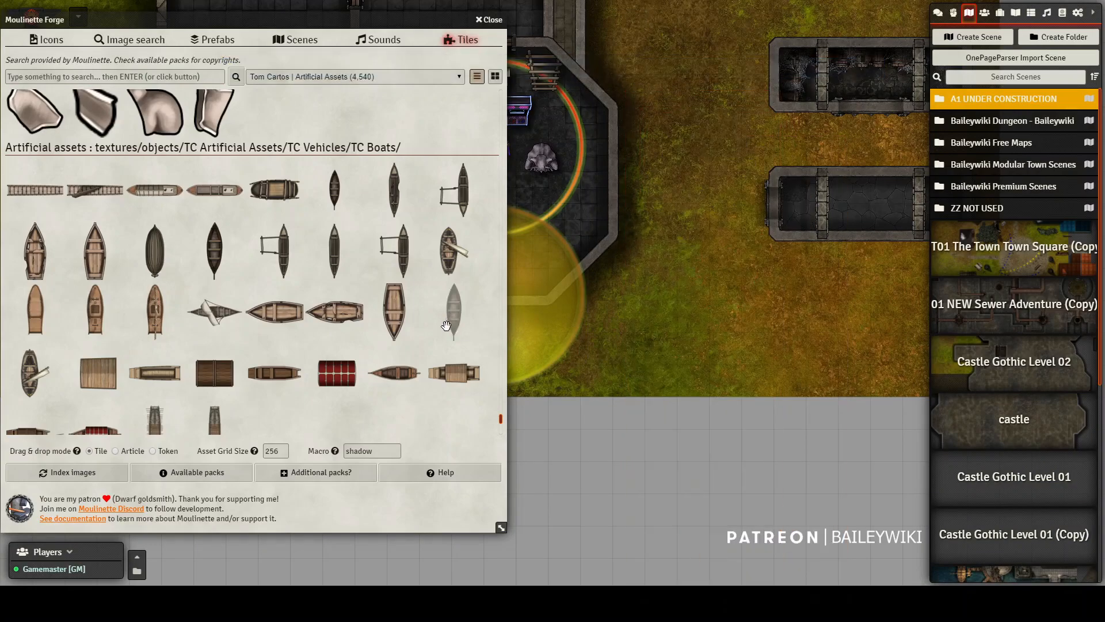
# - Try out the Market Cart02 tile from the carts and wagons assets on the grass and delete it
pyautogui.scroll(-5, 349, 362)
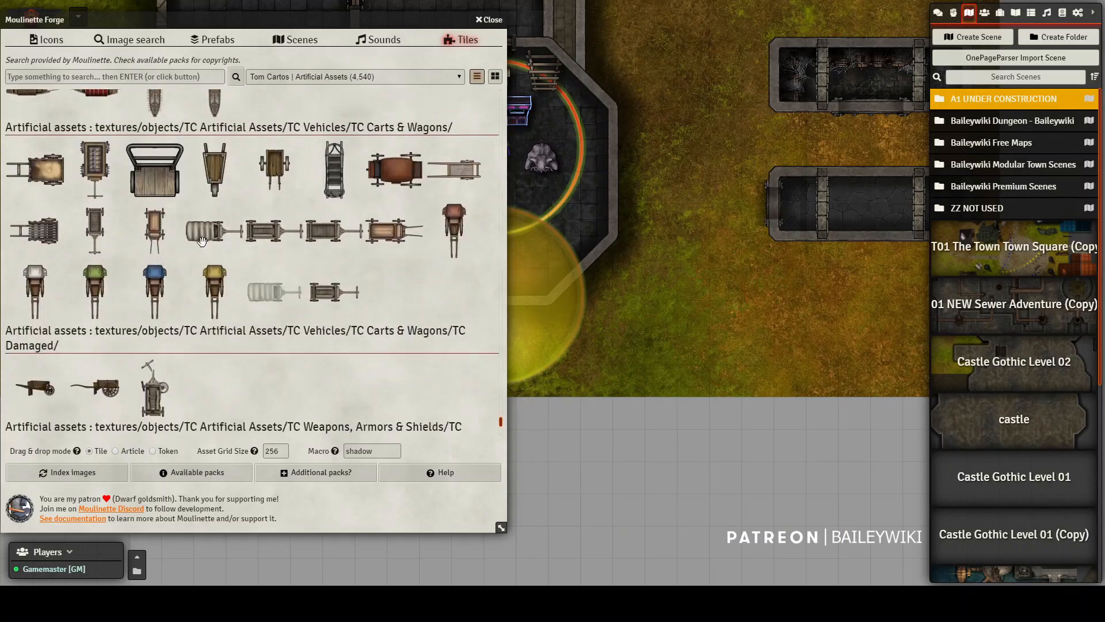
pyautogui.moveTo(50, 223); pyautogui.dragTo(709, 334)
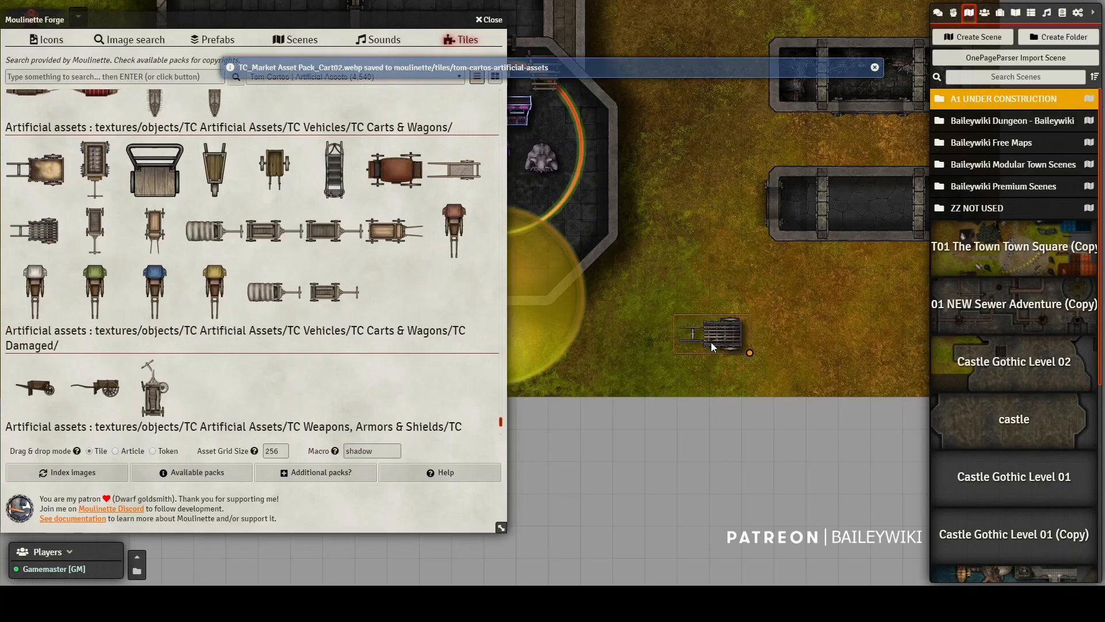
pyautogui.press('Delete')
# - Browse the armor, cloak and helmet assets through to the weapons assets
pyautogui.scroll(-5, 394, 138)
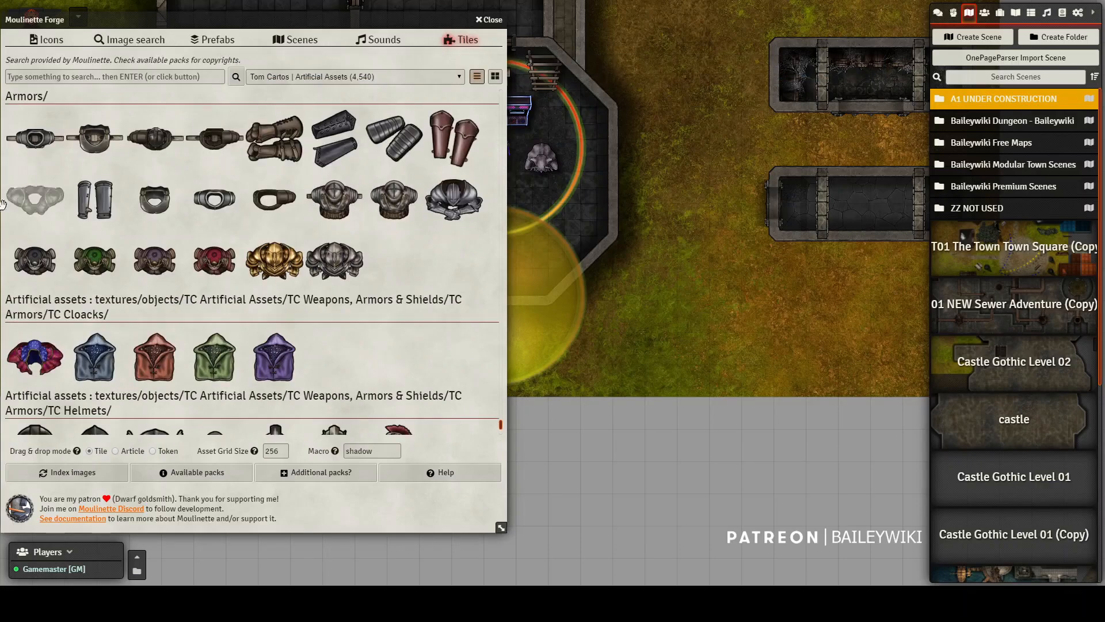
pyautogui.scroll(-4, 179, 96)
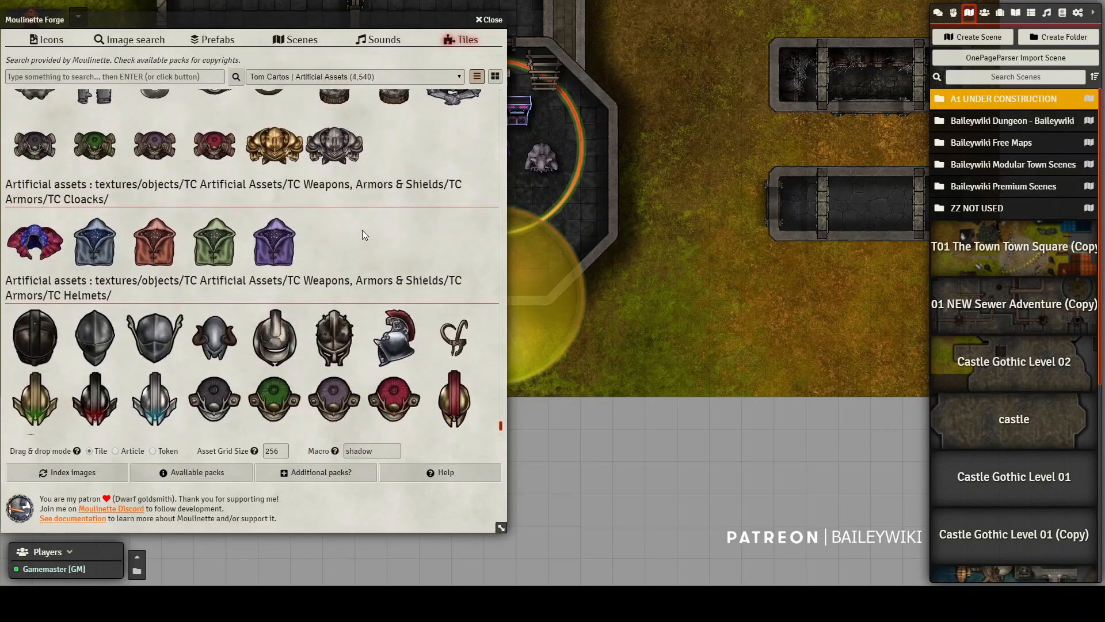
pyautogui.scroll(4, 377, 214)
pyautogui.scroll(-10, 287, 226)
pyautogui.scroll(-13, 284, 231)
pyautogui.scroll(-7, 283, 230)
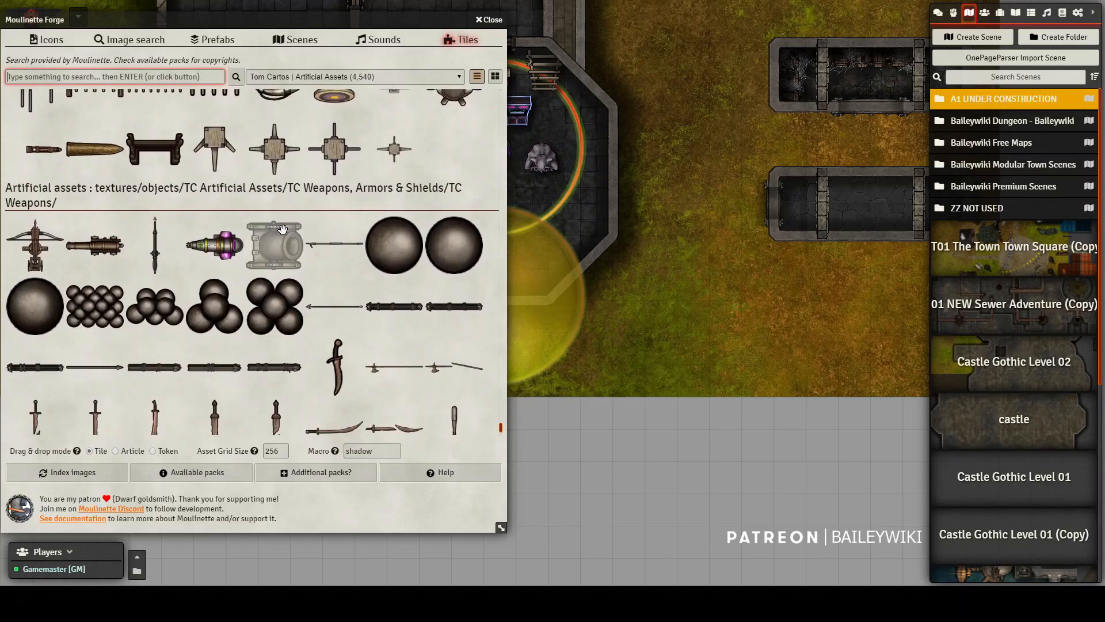
pyautogui.scroll(-2, 282, 229)
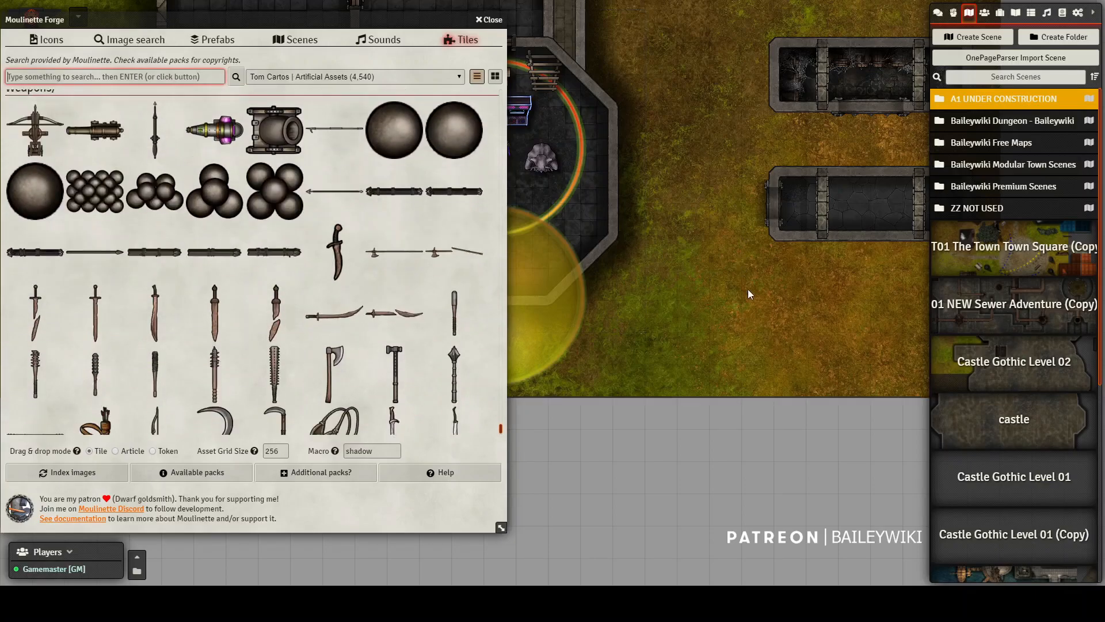
# - Place the cannon, ArtilleryManaCannon and mounted crossbow tiles on the grass below the stone pits
pyautogui.scroll(-2, 686, 294)
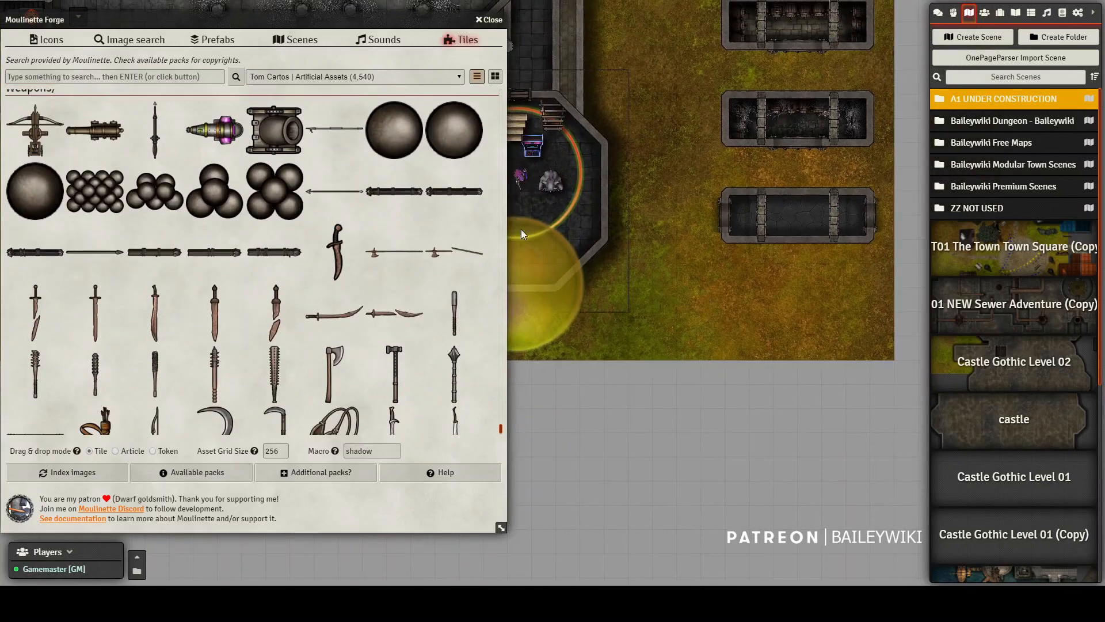
pyautogui.moveTo(737, 301); pyautogui.dragTo(730, 302)
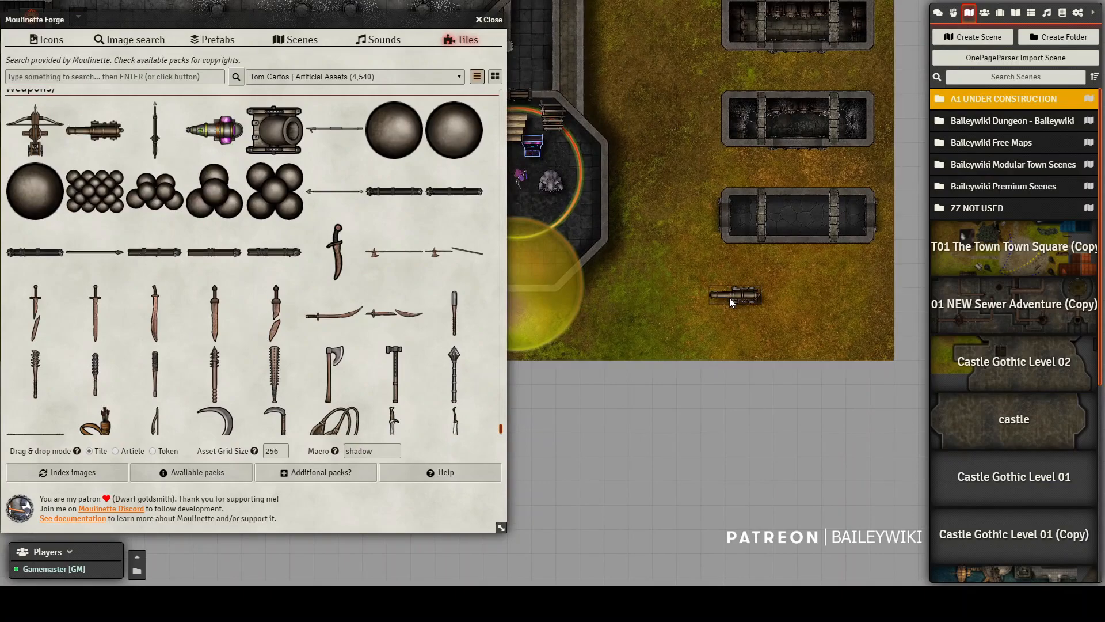
pyautogui.click(735, 301)
pyautogui.scroll(2, 570, 276)
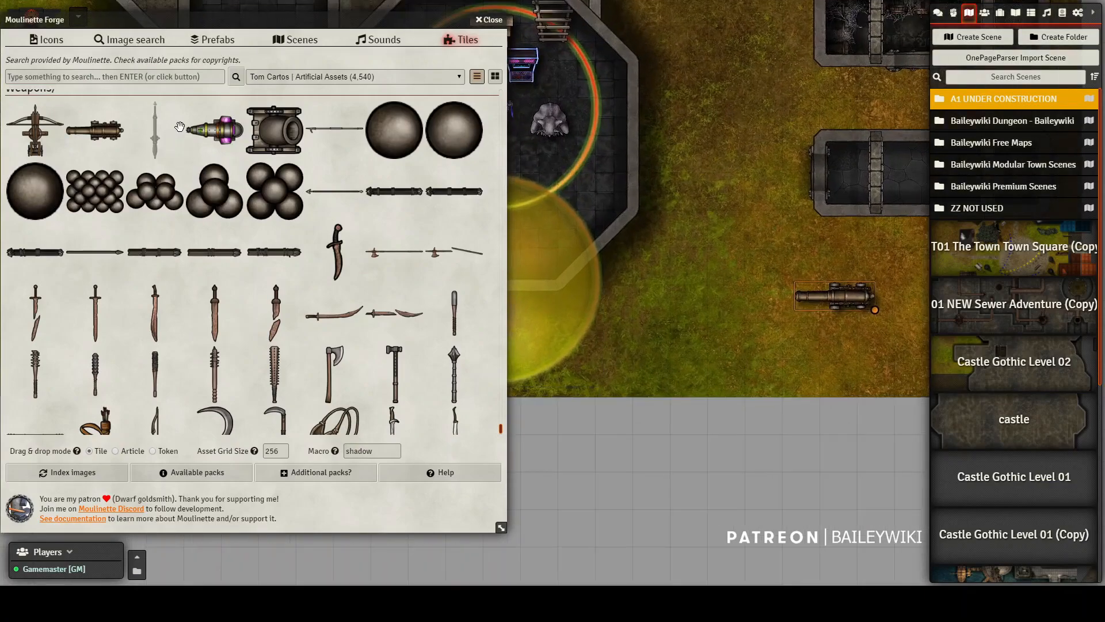
pyautogui.moveTo(215, 131); pyautogui.dragTo(215, 131)
pyautogui.moveTo(681, 331); pyautogui.dragTo(828, 366)
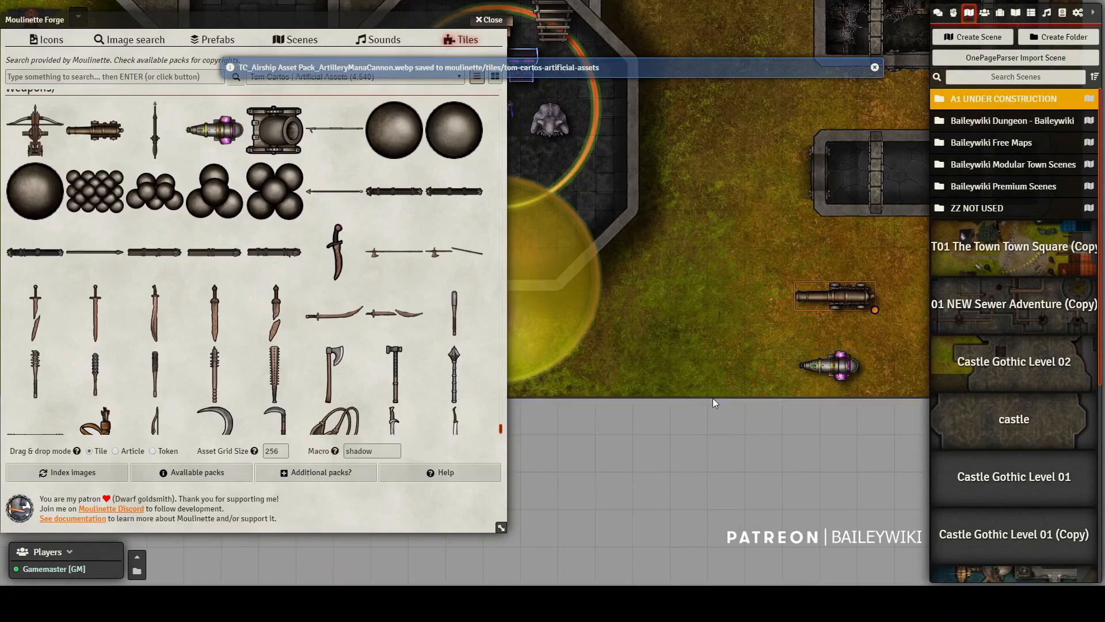
pyautogui.moveTo(42, 128); pyautogui.dragTo(719, 337)
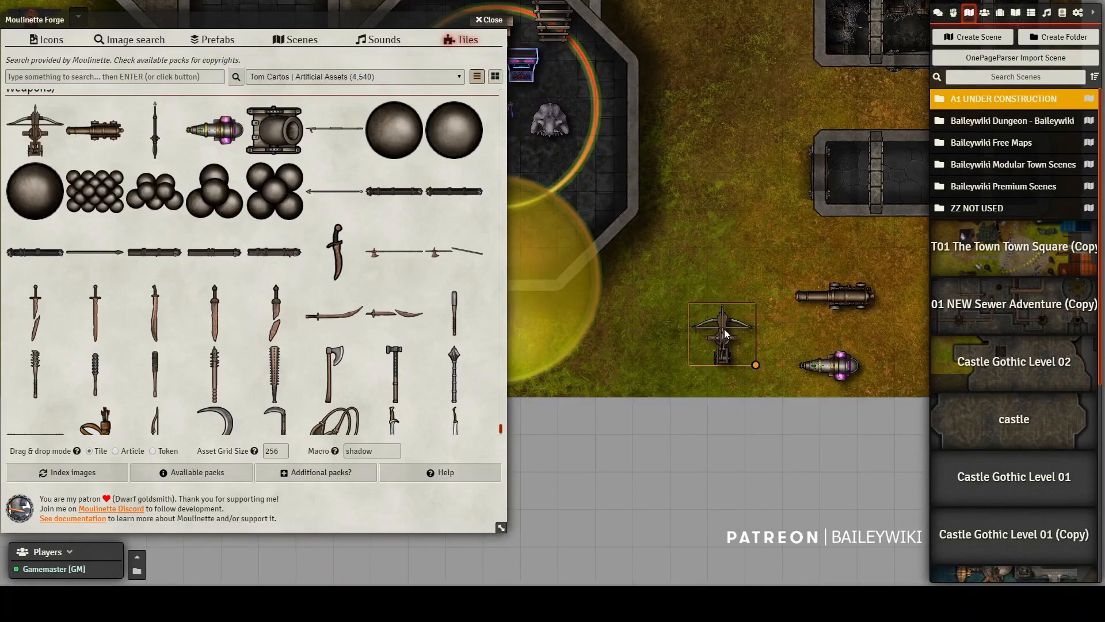
# - Delete the crossbow, cannon and mana cannon tiles from the grass
pyautogui.press('Delete')
pyautogui.click(835, 296)
pyautogui.press('Delete')
pyautogui.click(820, 368)
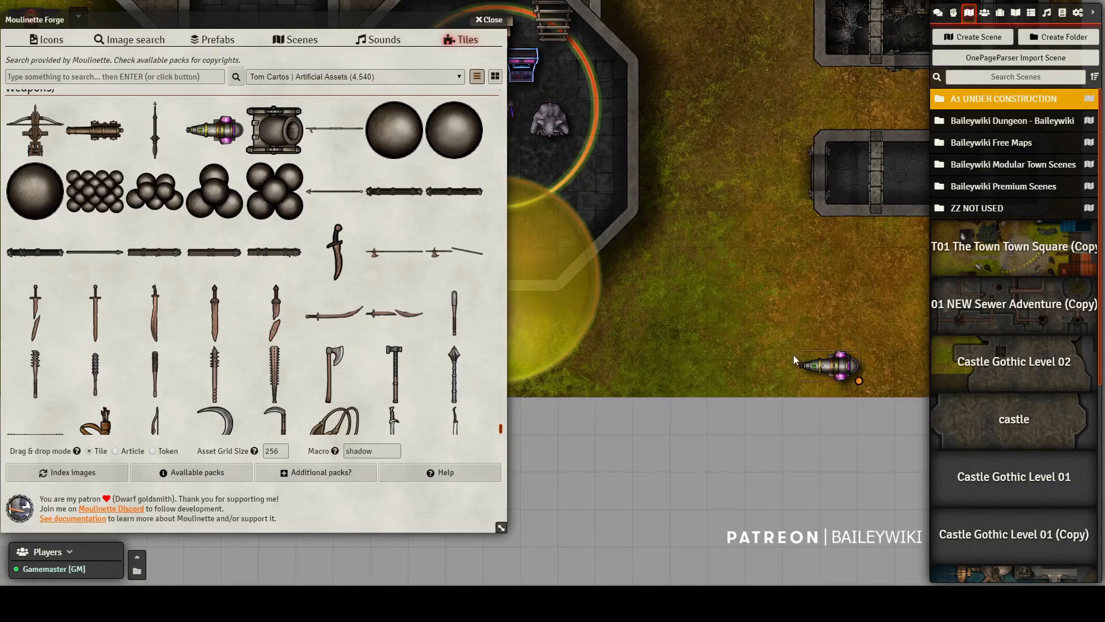
pyautogui.press('Delete')
# - Set the asset grid size to 150, then test a tile on the grass and delete it
pyautogui.doubleClick(275, 450)
pyautogui.write('1')
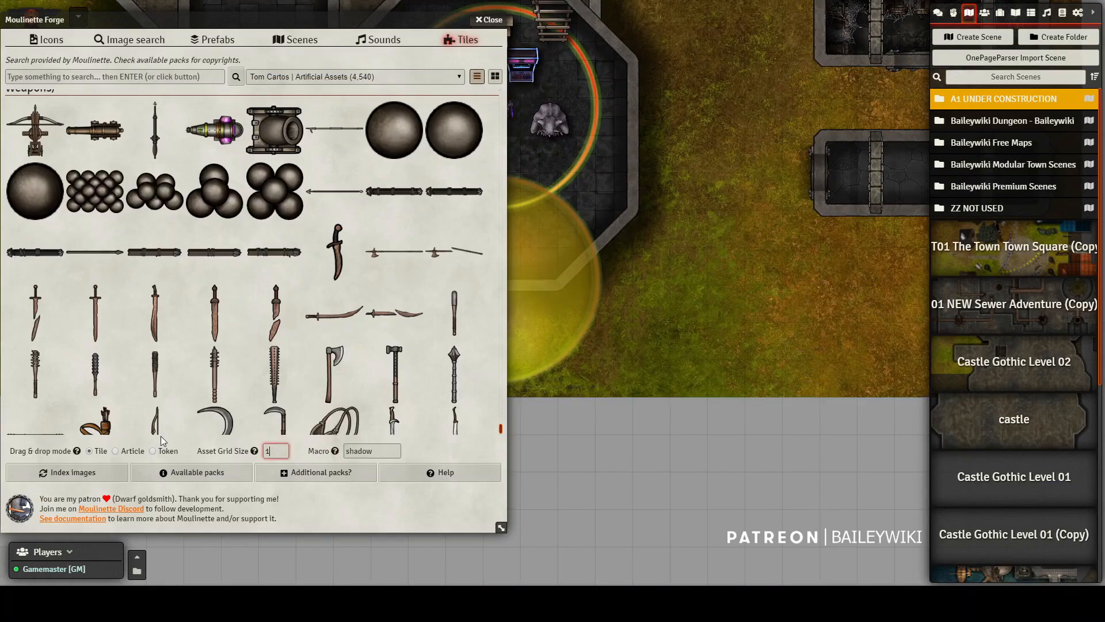
pyautogui.write('50')
pyautogui.press('Tab')
pyautogui.click(732, 270)
pyautogui.moveTo(733, 270); pyautogui.dragTo(793, 302)
pyautogui.press('Delete')
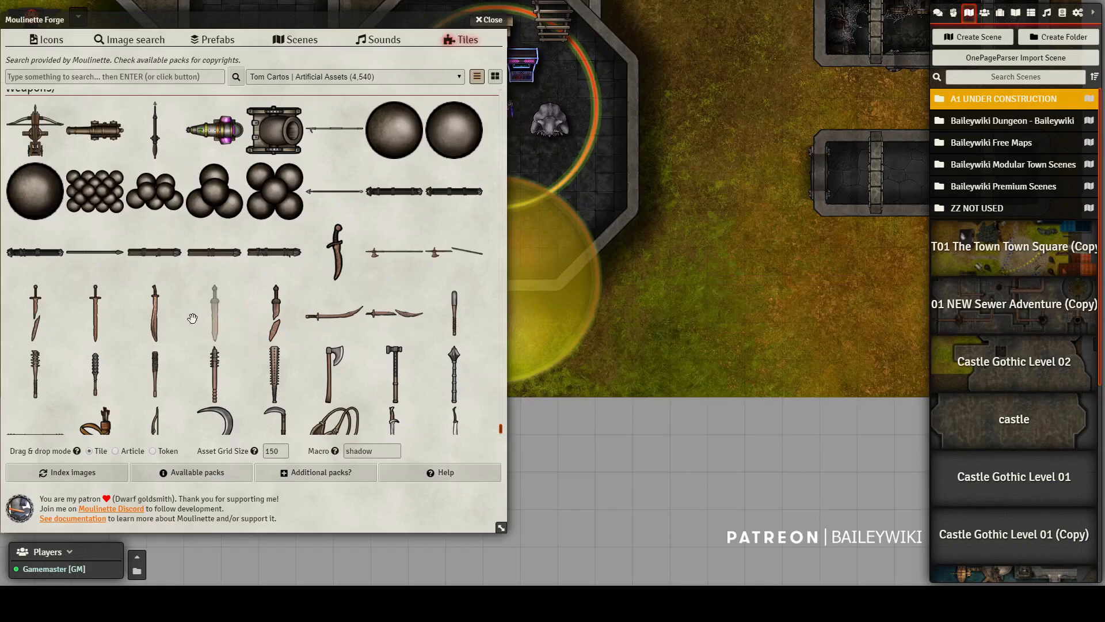
# - Place the wheeled battering ram tile from the TC Vehicles assets on the grass below the stone pits
pyautogui.scroll(-10, 208, 260)
pyautogui.scroll(-5, 208, 260)
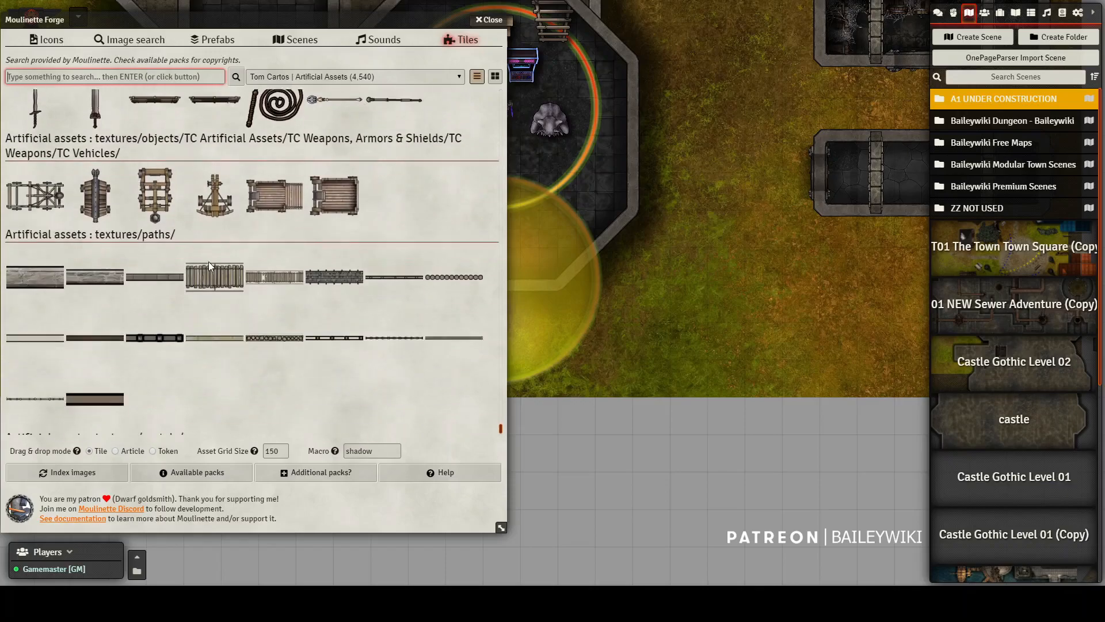
pyautogui.moveTo(140, 184); pyautogui.dragTo(719, 331)
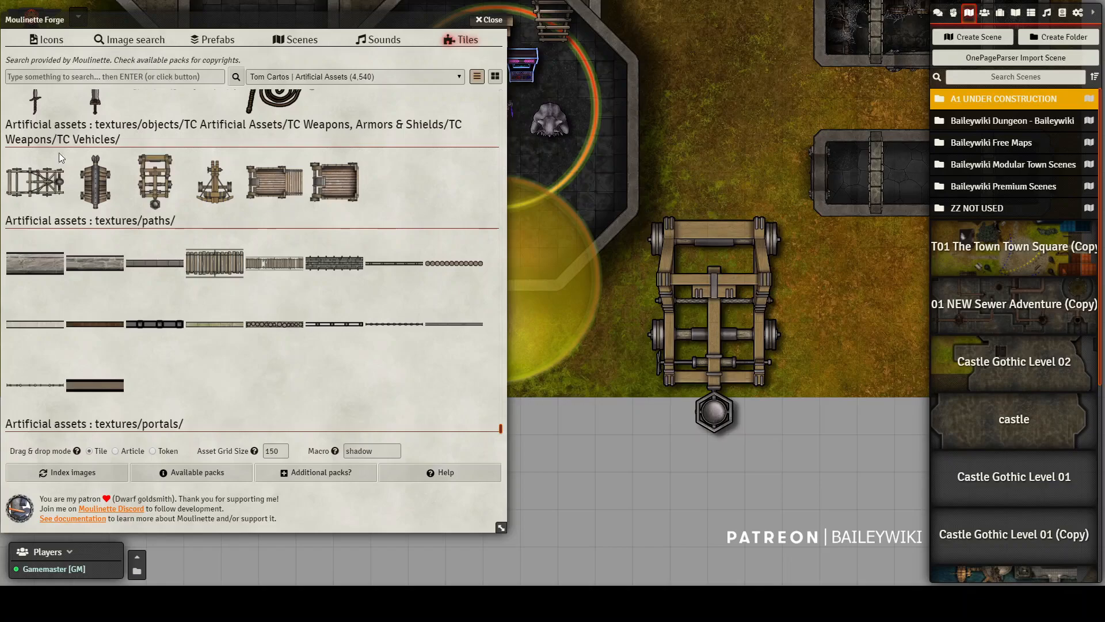
# - Switch to the Tom Cartos Building Assets pack, then test the TC_Townhouse Clean 03a Lower Level tile on the map and delete it
pyautogui.moveTo(1015, 403); pyautogui.dragTo(842, 308)
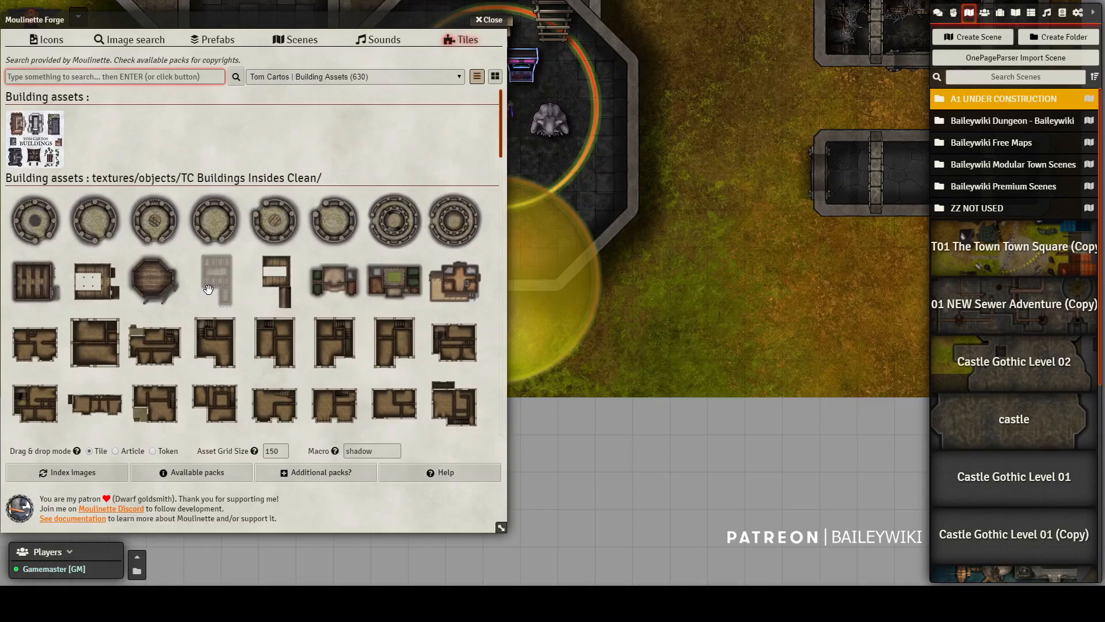
pyautogui.scroll(-1, 210, 285)
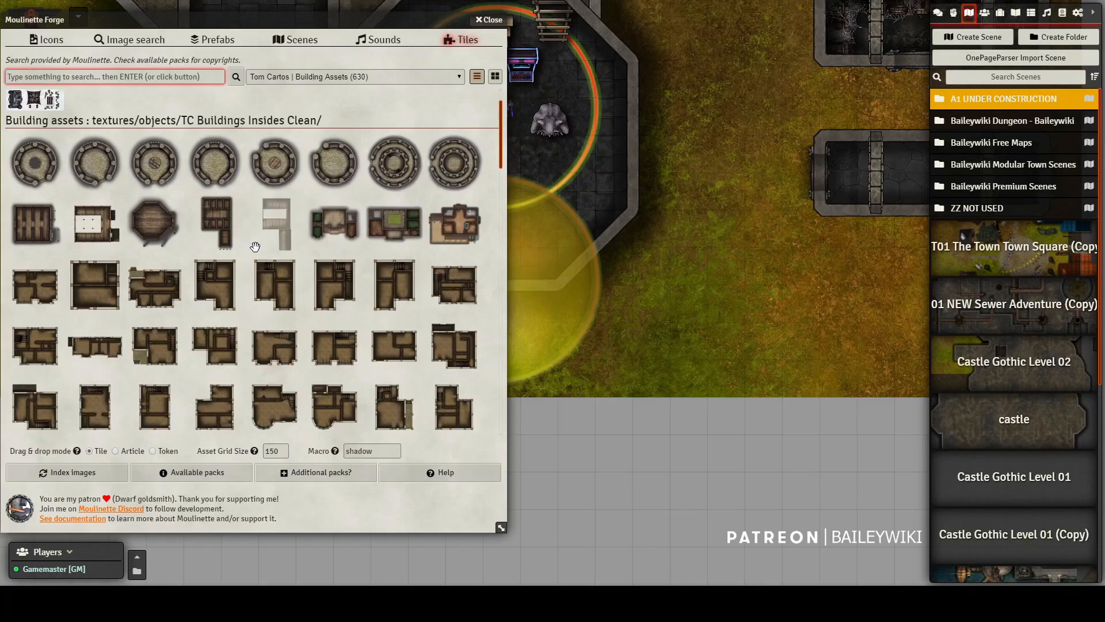
pyautogui.moveTo(154, 288); pyautogui.dragTo(325, 319)
pyautogui.moveTo(758, 376); pyautogui.dragTo(752, 375)
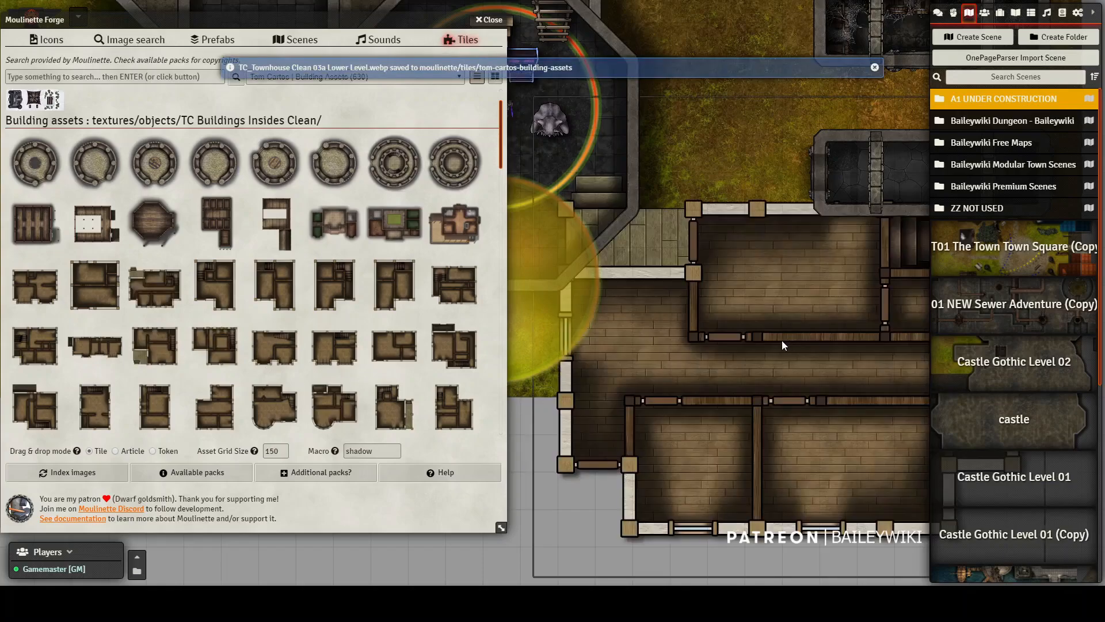
pyautogui.scroll(-3, 748, 370)
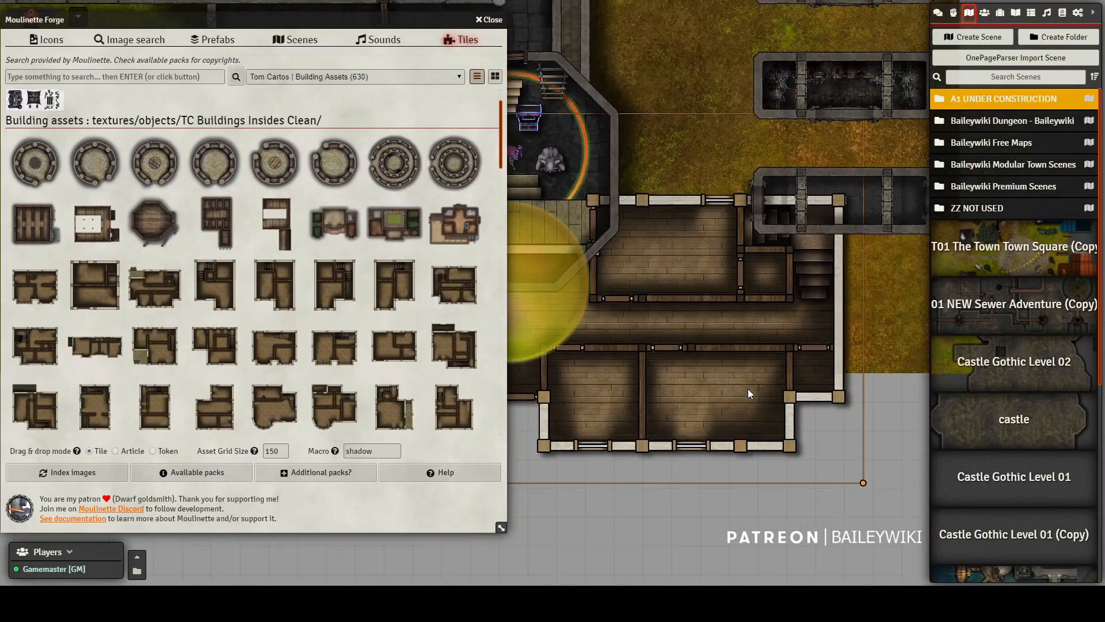
pyautogui.moveTo(690, 362); pyautogui.dragTo(707, 371)
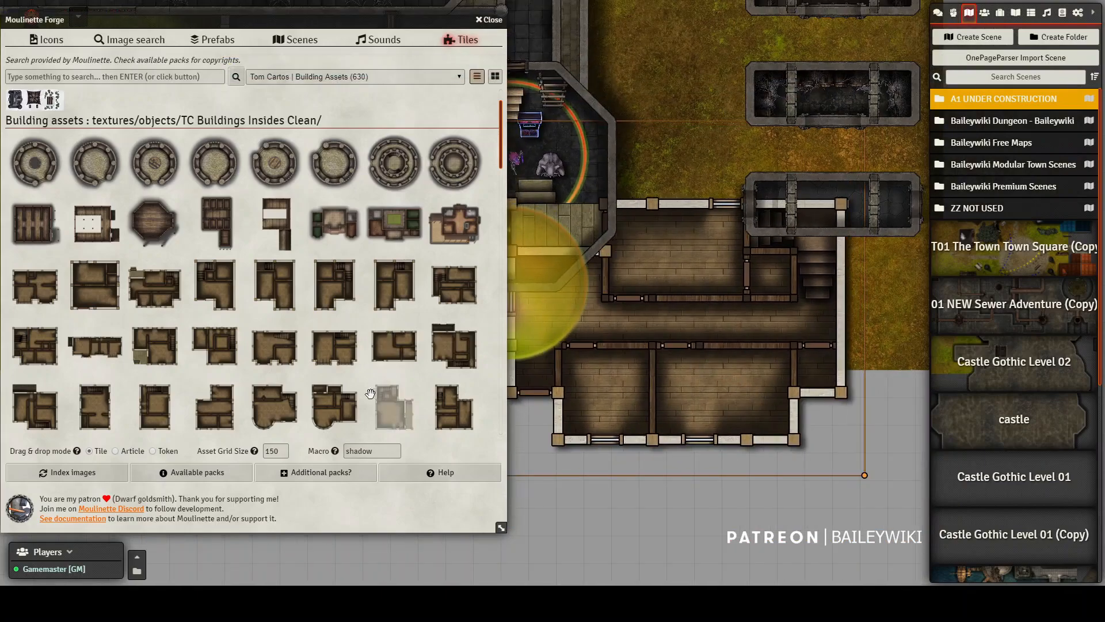
pyautogui.press('Delete')
# - Set the asset grid size to 256
pyautogui.doubleClick(284, 452)
pyautogui.write('256')
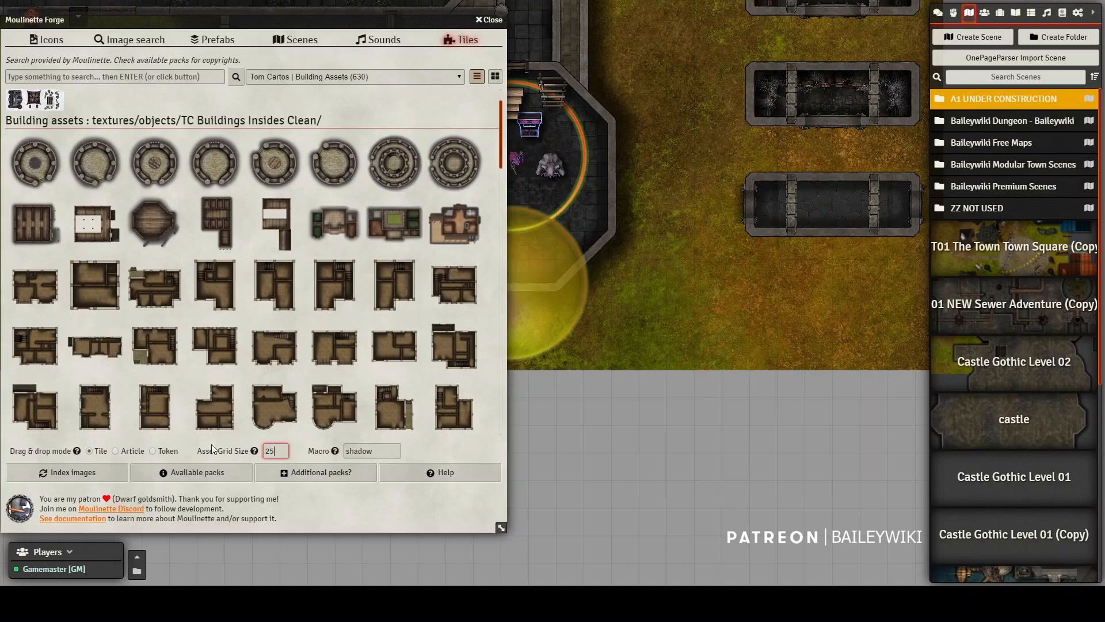
pyautogui.press('Tab')
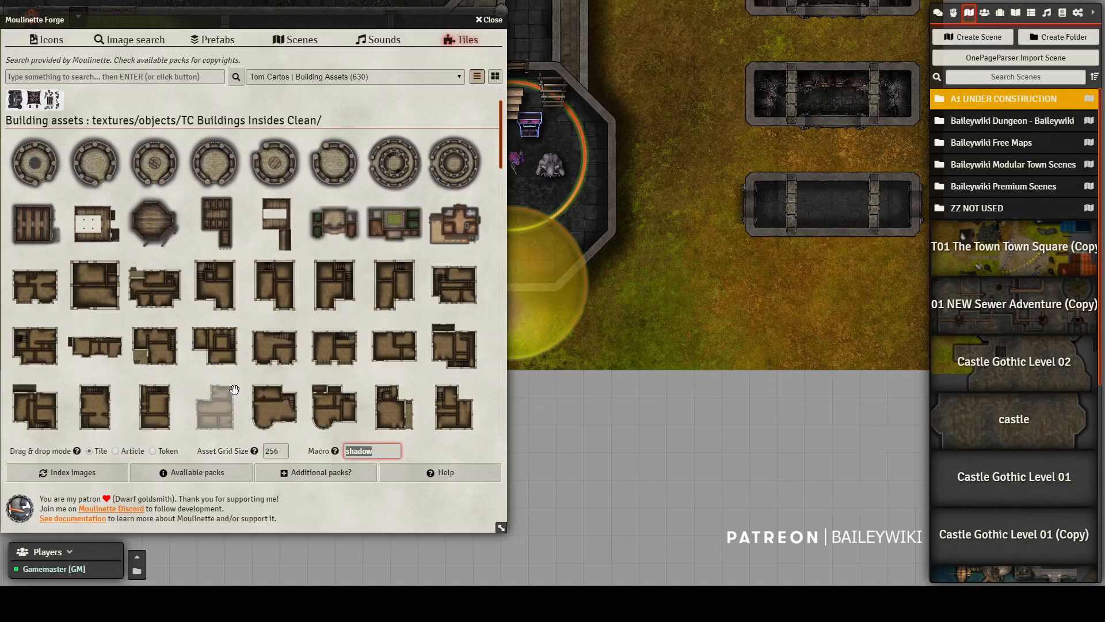
# - Place a furnished square townhouse interior from the Building Assets on the grass below the stone pits
pyautogui.scroll(-3, 167, 241)
pyautogui.scroll(-10, 167, 242)
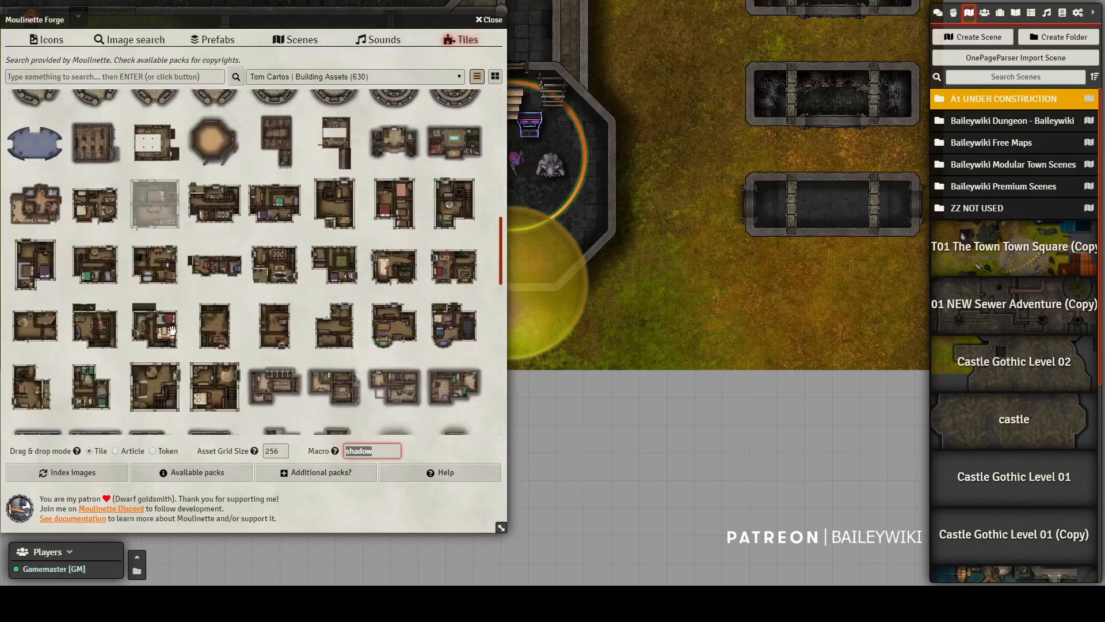
pyautogui.click(161, 233)
pyautogui.moveTo(695, 267); pyautogui.dragTo(675, 331)
pyautogui.scroll(8, 695, 423)
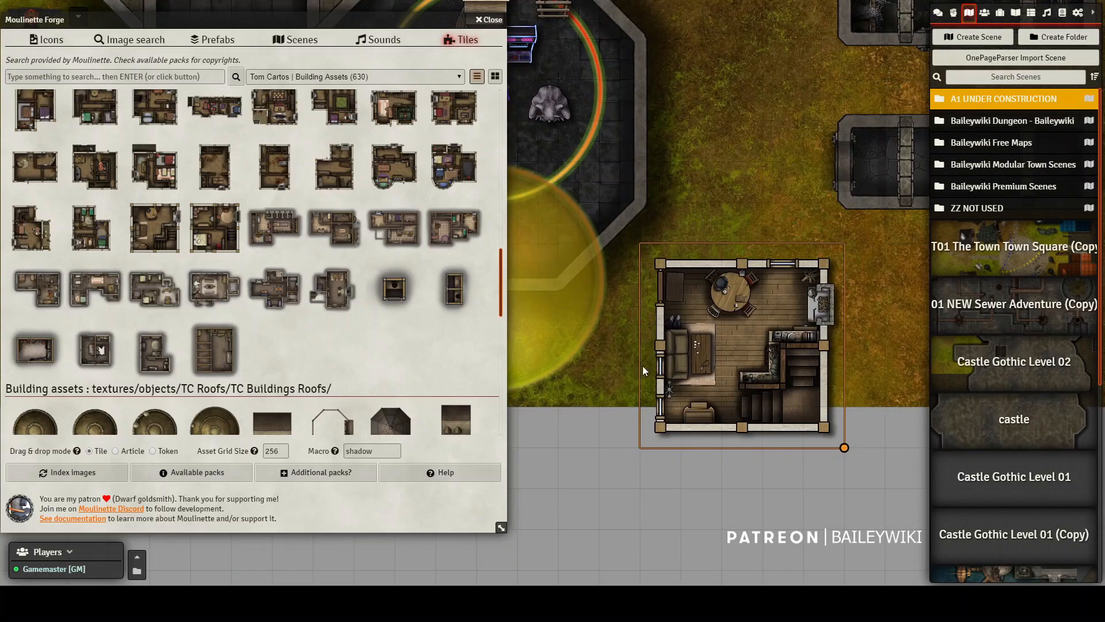
pyautogui.scroll(5, 619, 475)
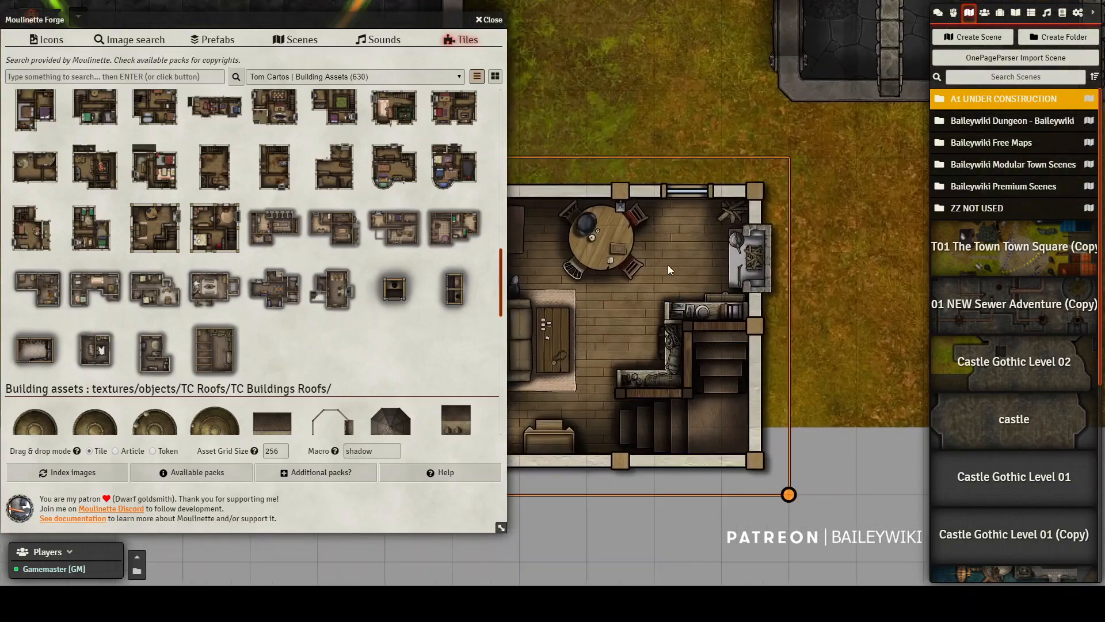
# - Move the furnished townhouse tile slightly upward to line it up with the map grid
pyautogui.rightClick(780, 405)
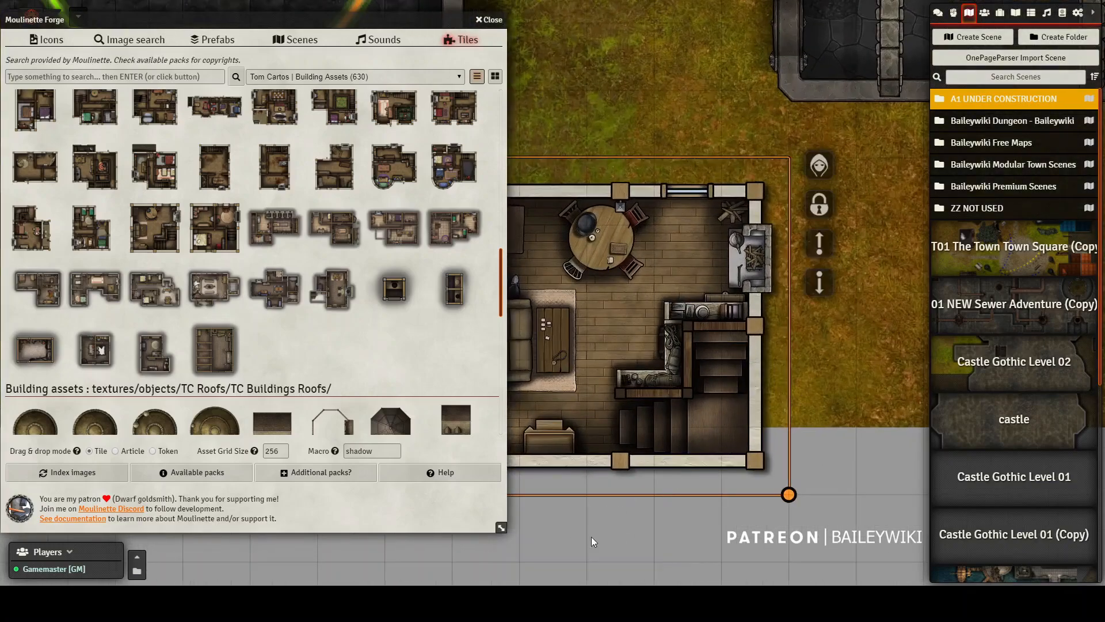
pyautogui.moveTo(594, 529); pyautogui.dragTo(797, 541)
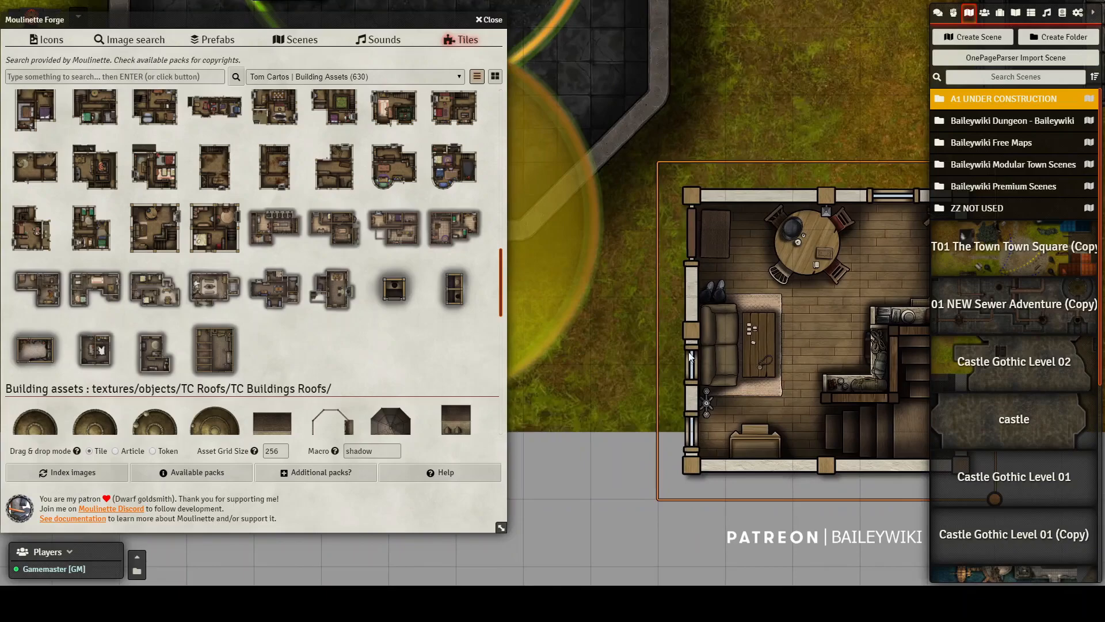
pyautogui.moveTo(809, 302); pyautogui.dragTo(808, 278)
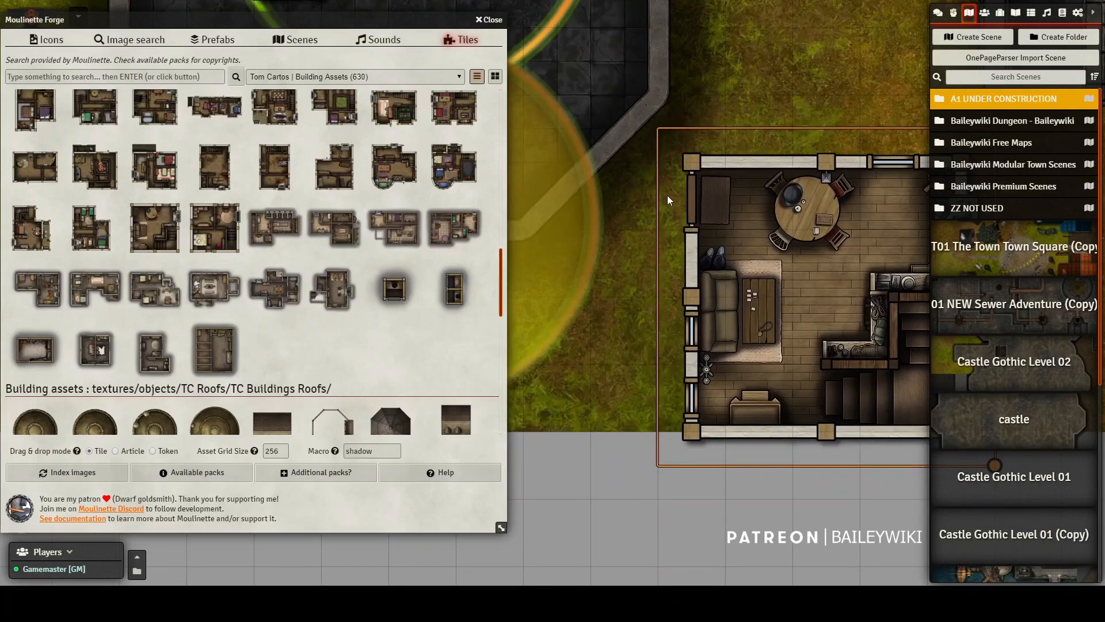
pyautogui.moveTo(806, 488); pyautogui.dragTo(685, 464)
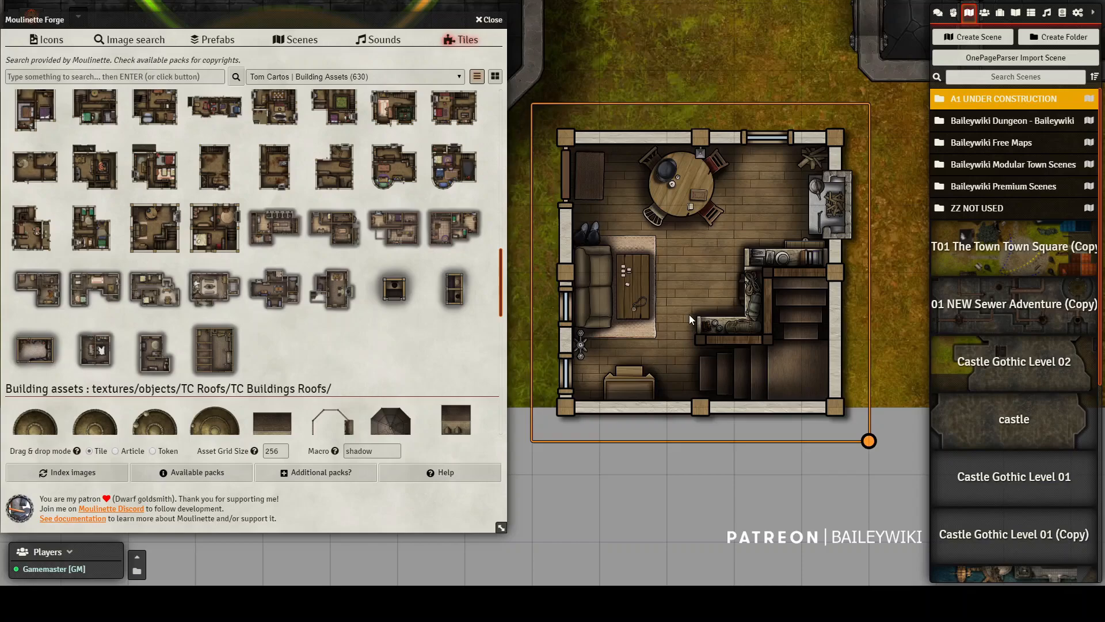
# - Delete the furnished townhouse tile from the map
pyautogui.scroll(-10, 689, 314)
pyautogui.rightClick(636, 285)
pyautogui.click(651, 309)
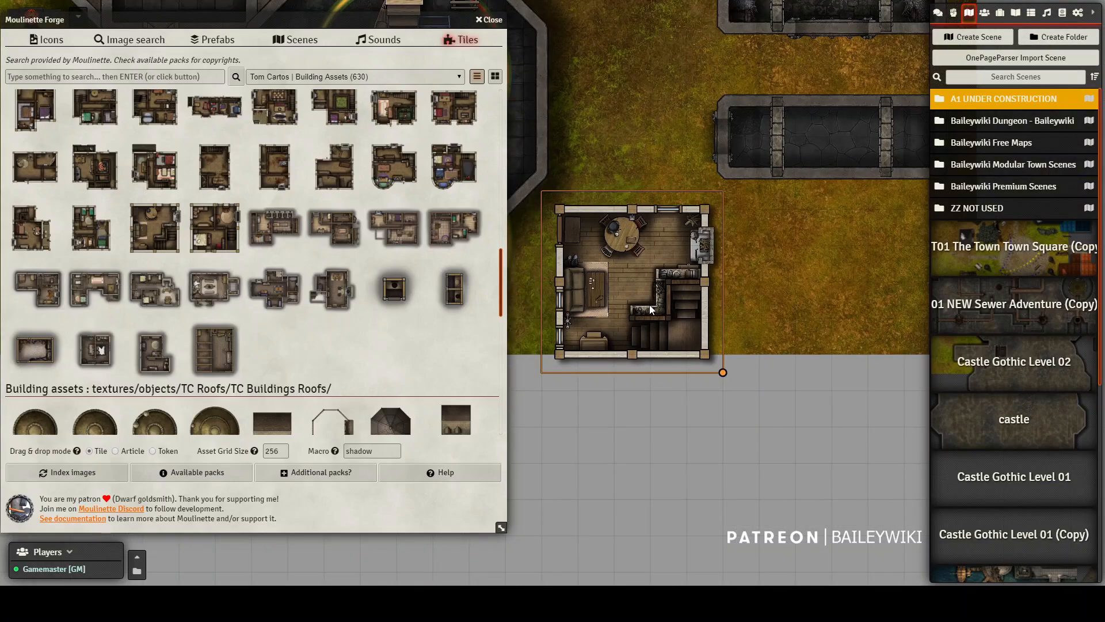
pyautogui.press('Delete')
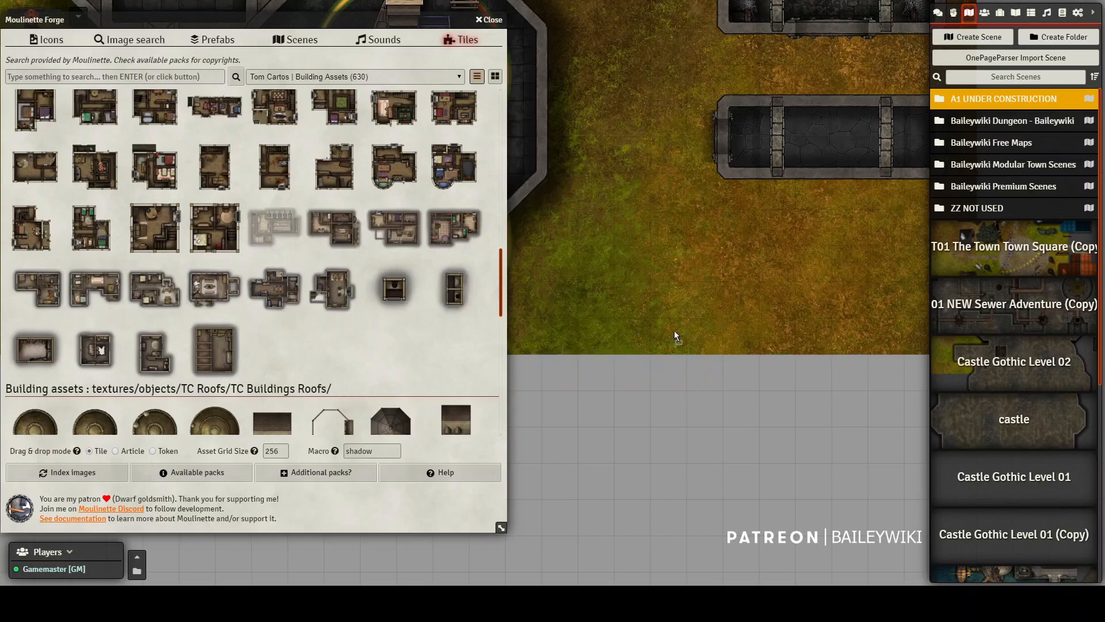
# - Place the furnished L-shaped bakery interior with the row of stone ovens across the grass's lower edge
pyautogui.hotkey('ctrl', 'z')
pyautogui.moveTo(670, 323); pyautogui.dragTo(713, 337)
pyautogui.scroll(4, 695, 365)
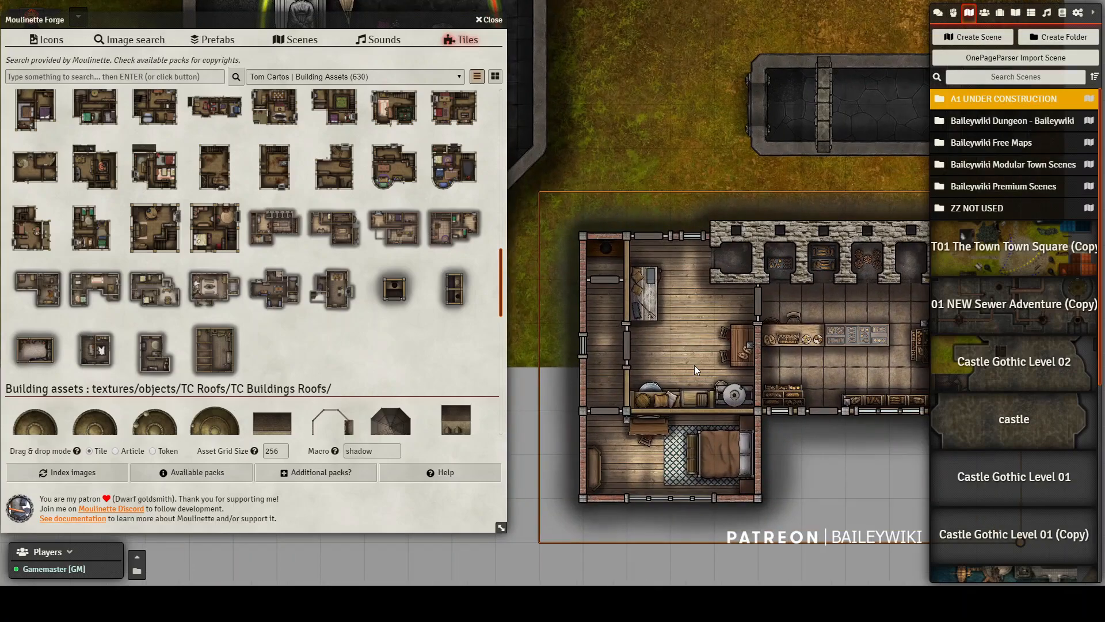
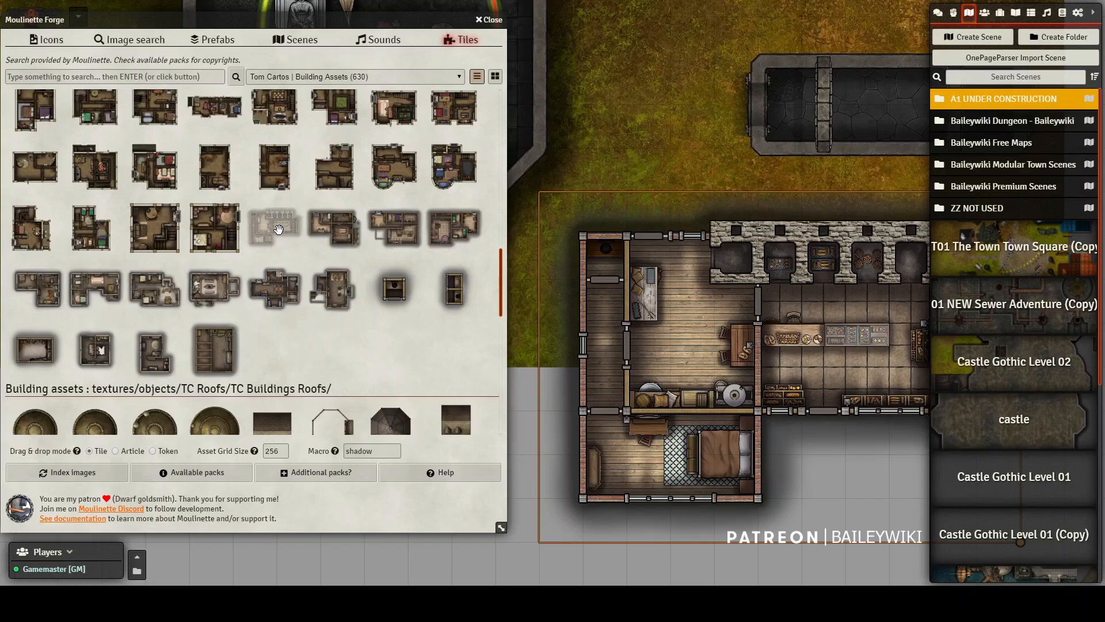
# - Search the building assets for 11x8 and fit the TC_Traders Home 01 Baker Roof_11x8 tile over the bakery interior
pyautogui.click(199, 76)
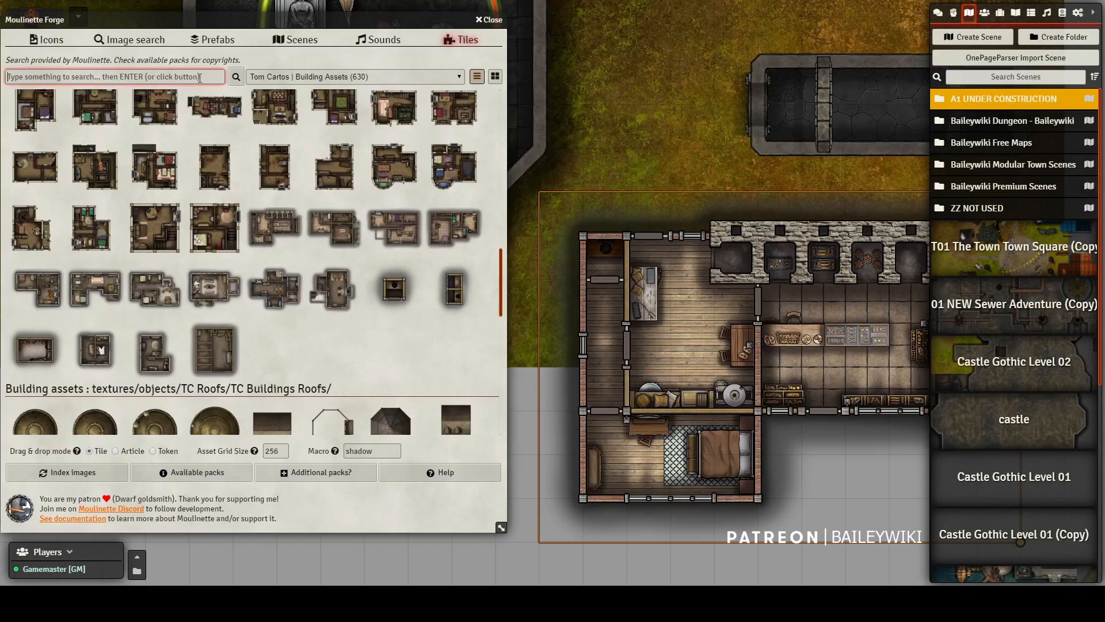
pyautogui.write('11x8')
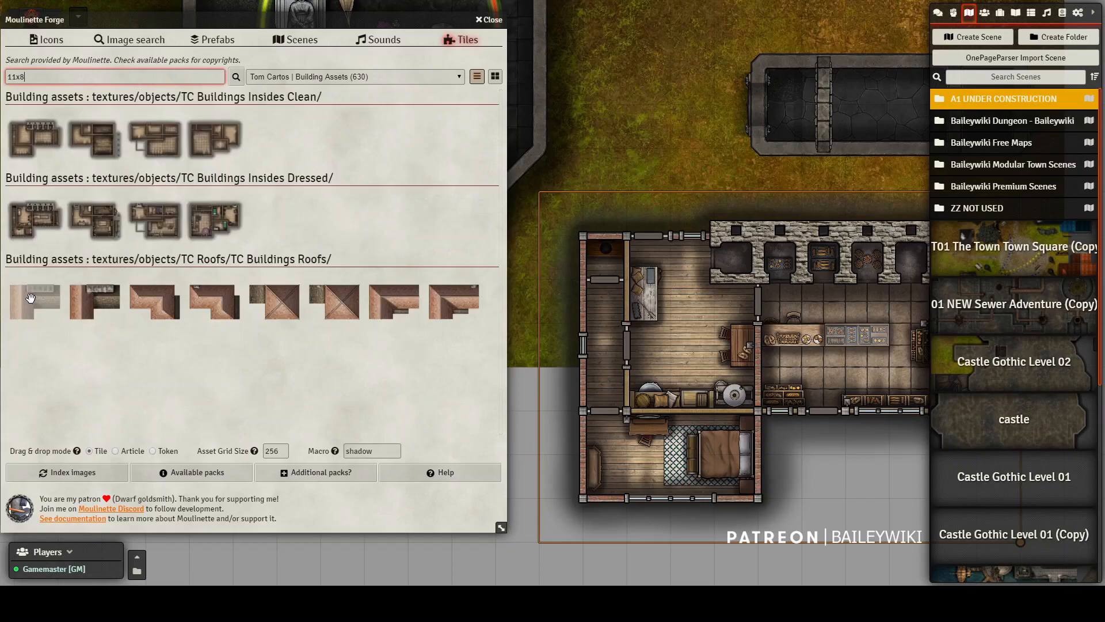
pyautogui.moveTo(94, 299); pyautogui.dragTo(546, 338)
pyautogui.moveTo(655, 332); pyautogui.dragTo(646, 333)
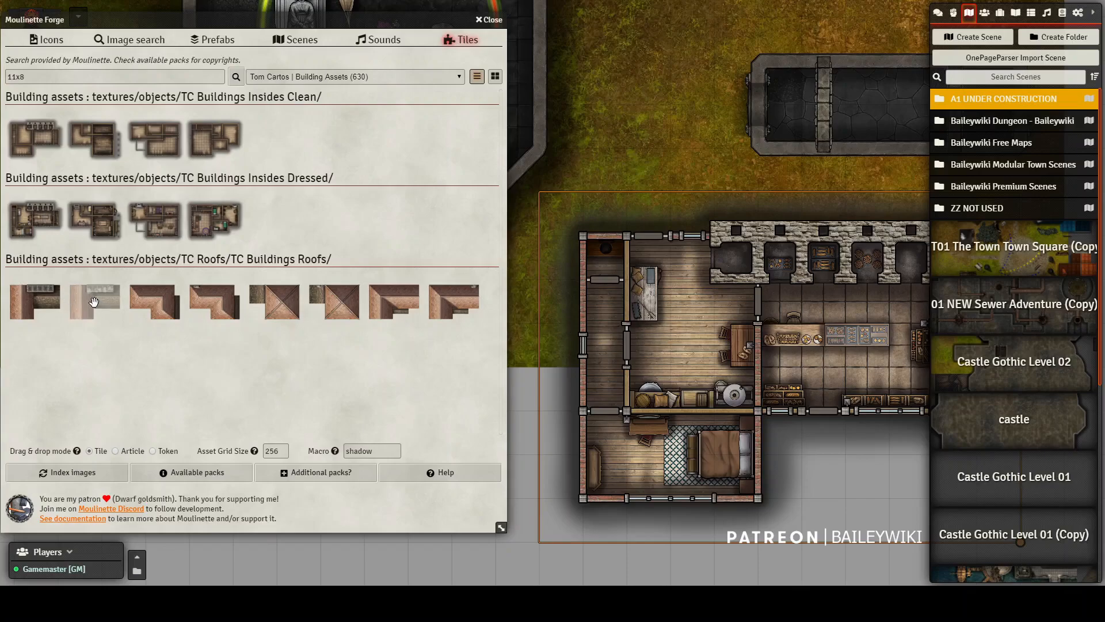
pyautogui.moveTo(537, 325); pyautogui.dragTo(627, 344)
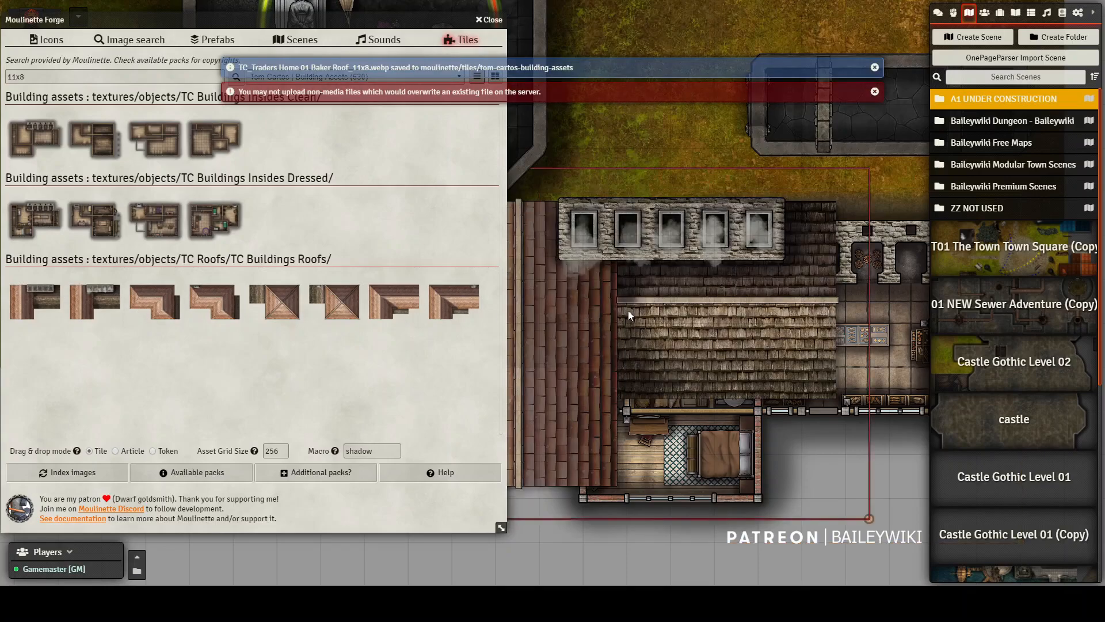
pyautogui.moveTo(845, 302); pyautogui.dragTo(728, 291)
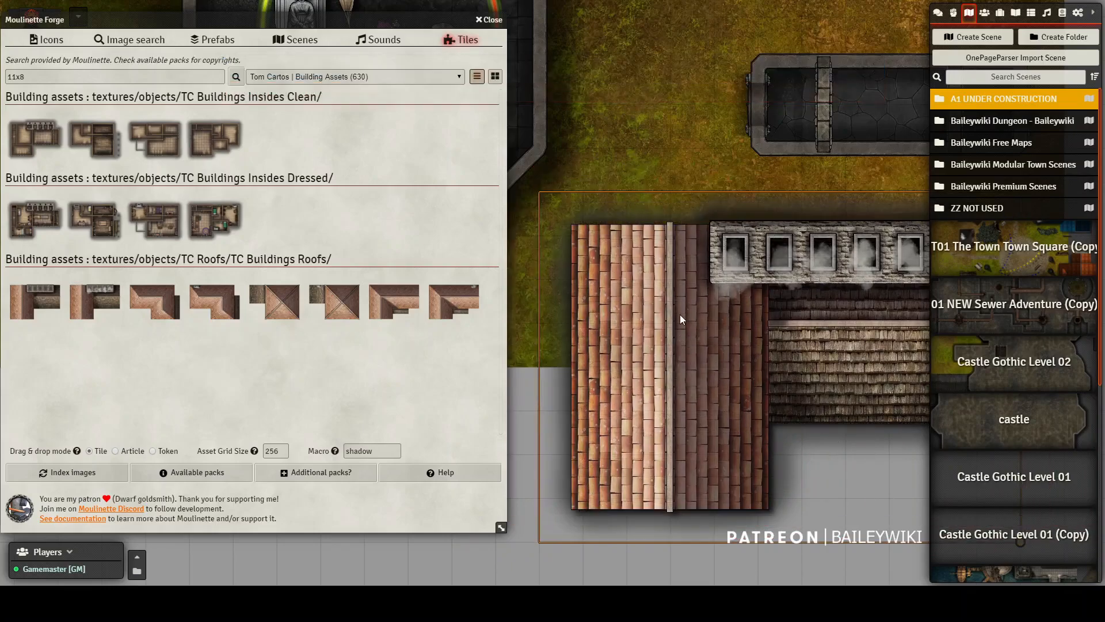
# - Make the bakery roof an overhead tile and close the asset browser to check the interior beneath it
pyautogui.rightClick(729, 371)
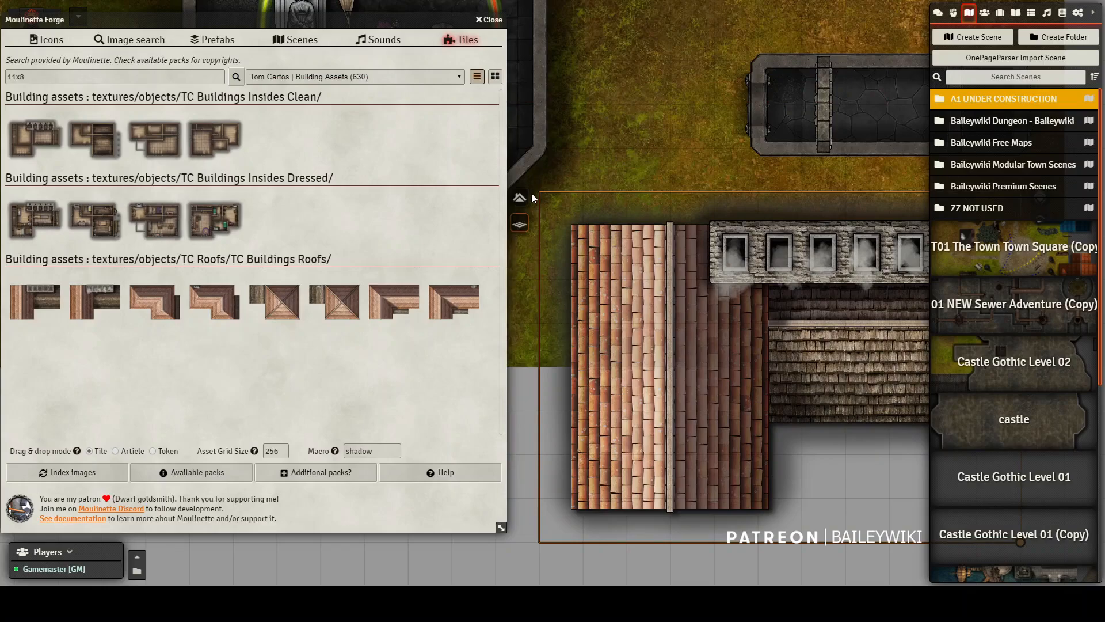
pyautogui.click(489, 20)
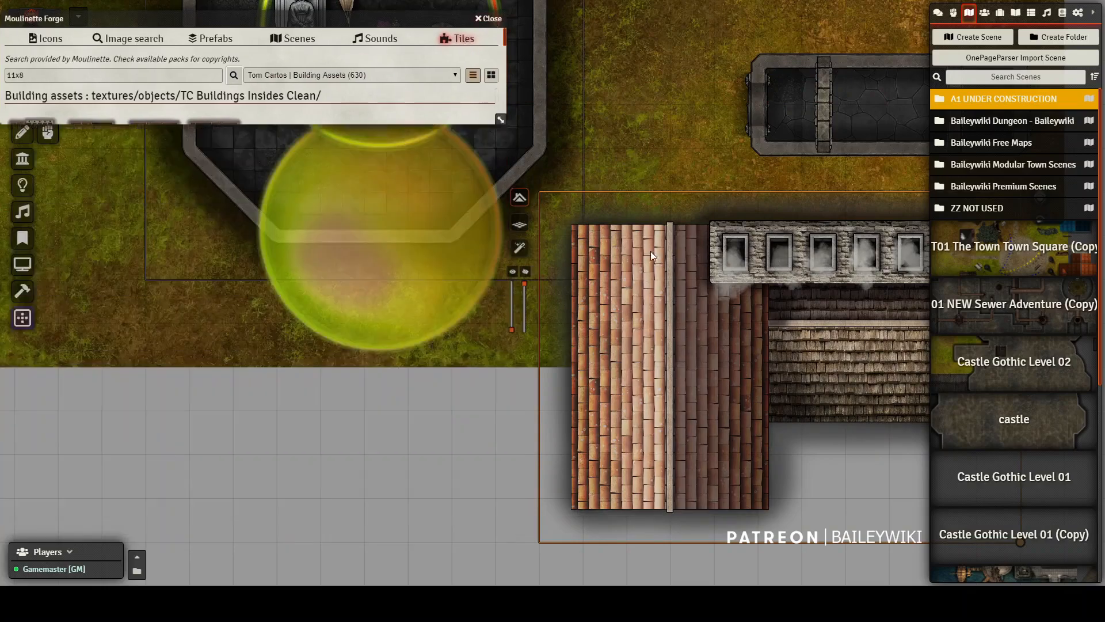
pyautogui.moveTo(566, 484); pyautogui.dragTo(359, 398)
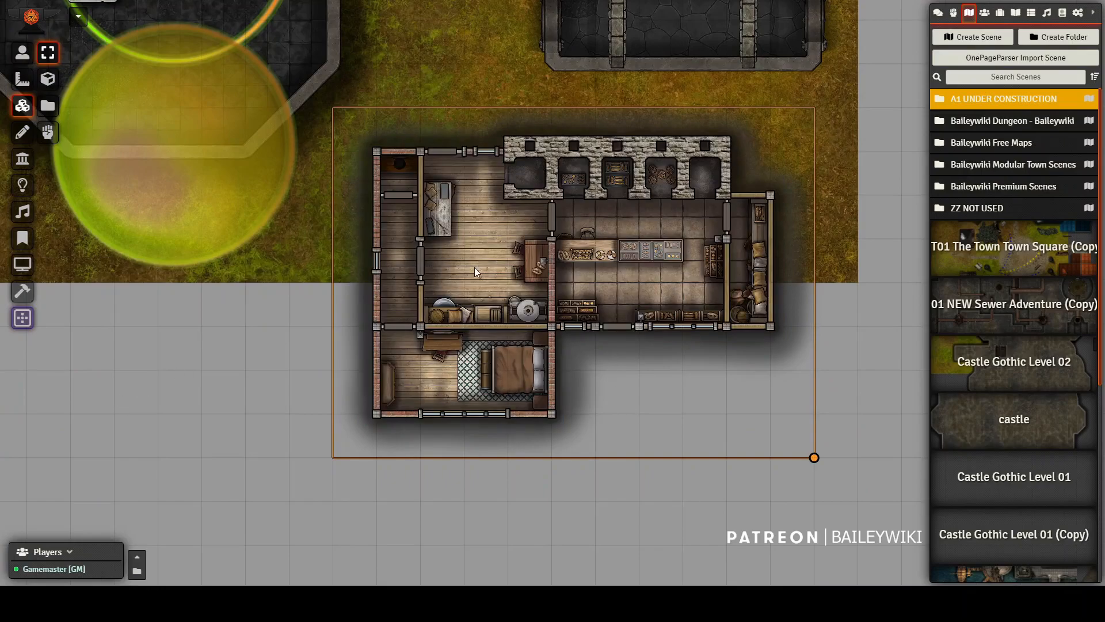
pyautogui.scroll(-5, 474, 264)
pyautogui.scroll(8, 243, 334)
pyautogui.scroll(-3, 321, 387)
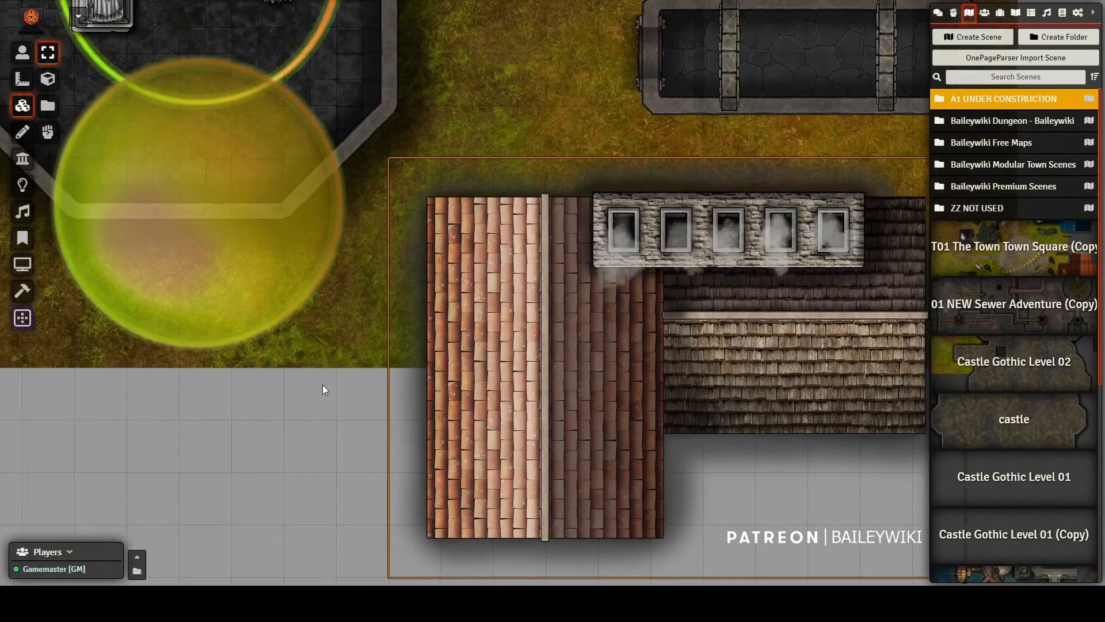
pyautogui.scroll(-2, 230, 279)
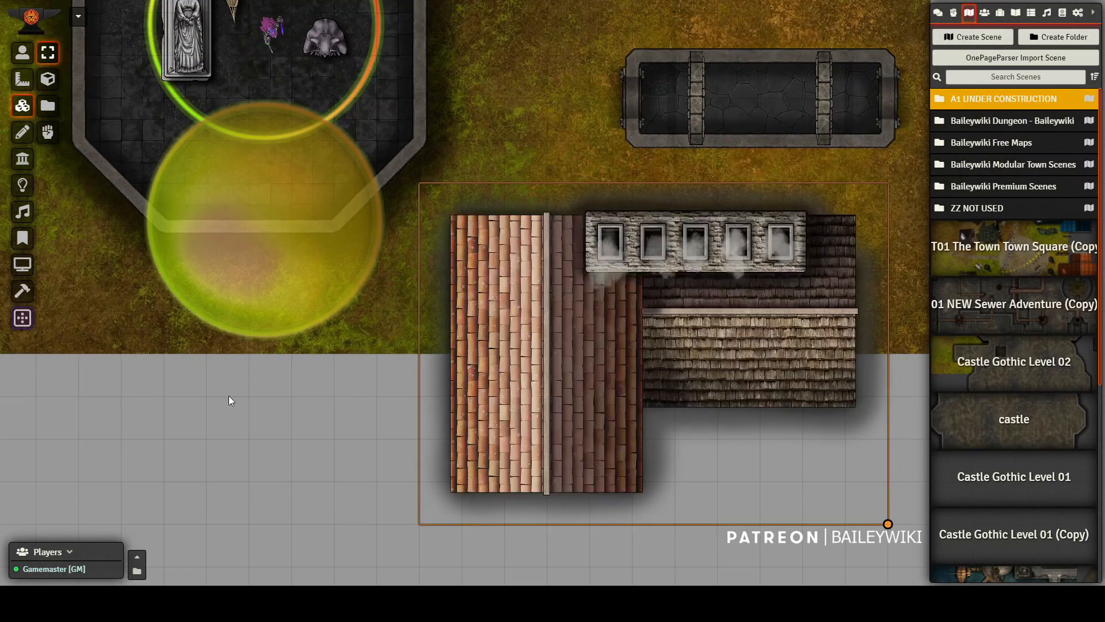
# - Reopen the Moulinette Forge tiles and switch from Basics Assets Free Sample to the Tom Cartos Building Assets pack
pyautogui.scroll(-2, 228, 395)
pyautogui.click(48, 105)
pyautogui.scroll(-5, 630, 256)
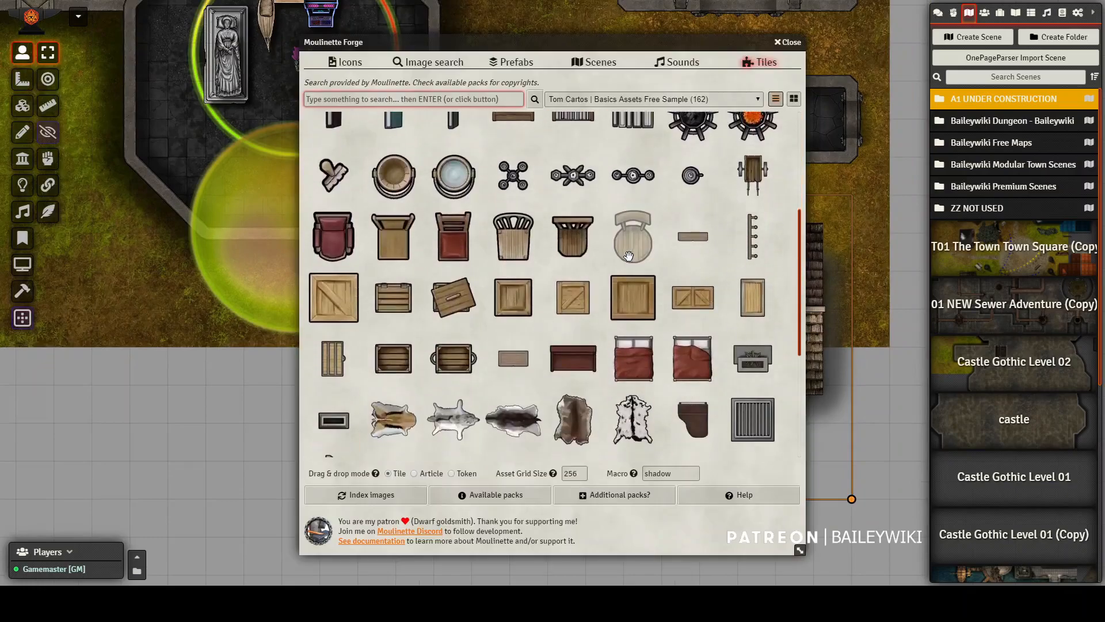
pyautogui.scroll(8, 479, 192)
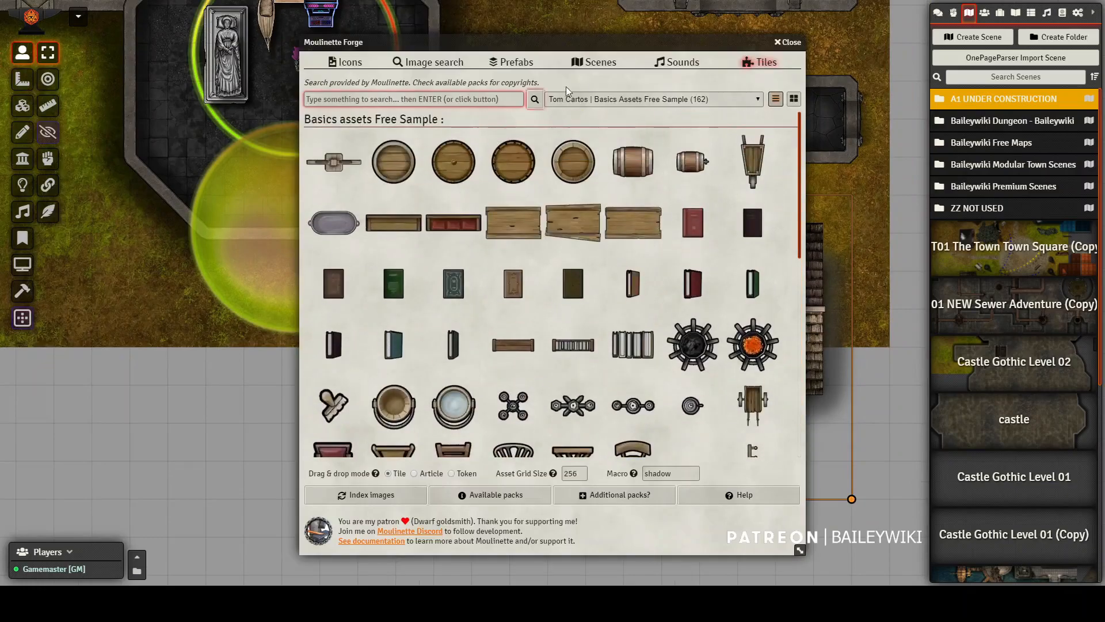
pyautogui.click(639, 104)
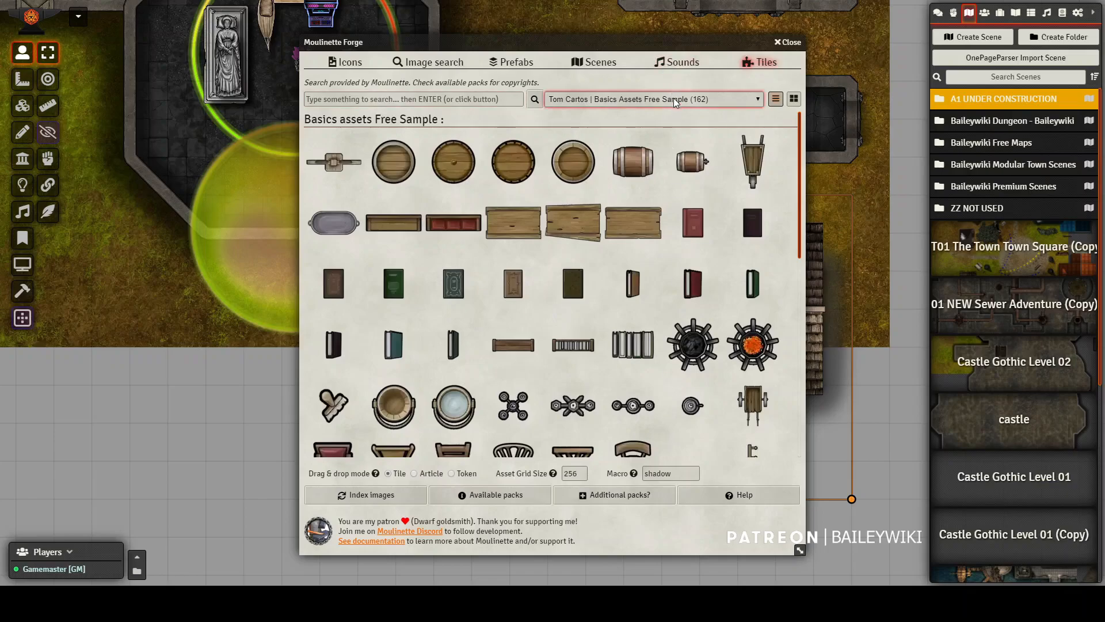
pyautogui.scroll(-4, 621, 377)
pyautogui.scroll(4, 621, 377)
pyautogui.press('Down')
# - Place the TC_Shilby Warehouse_4x3 tile on the empty grid below the grass
pyautogui.scroll(-3, 574, 303)
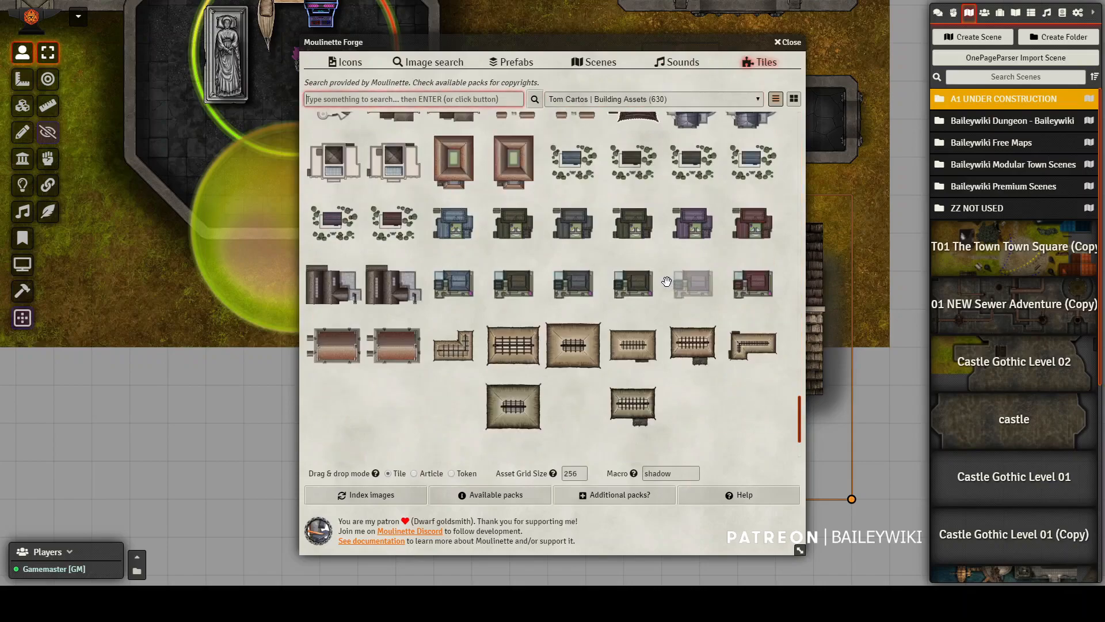
pyautogui.scroll(-2, 401, 191)
pyautogui.moveTo(401, 191); pyautogui.dragTo(42, 430)
pyautogui.moveTo(118, 378); pyautogui.dragTo(120, 381)
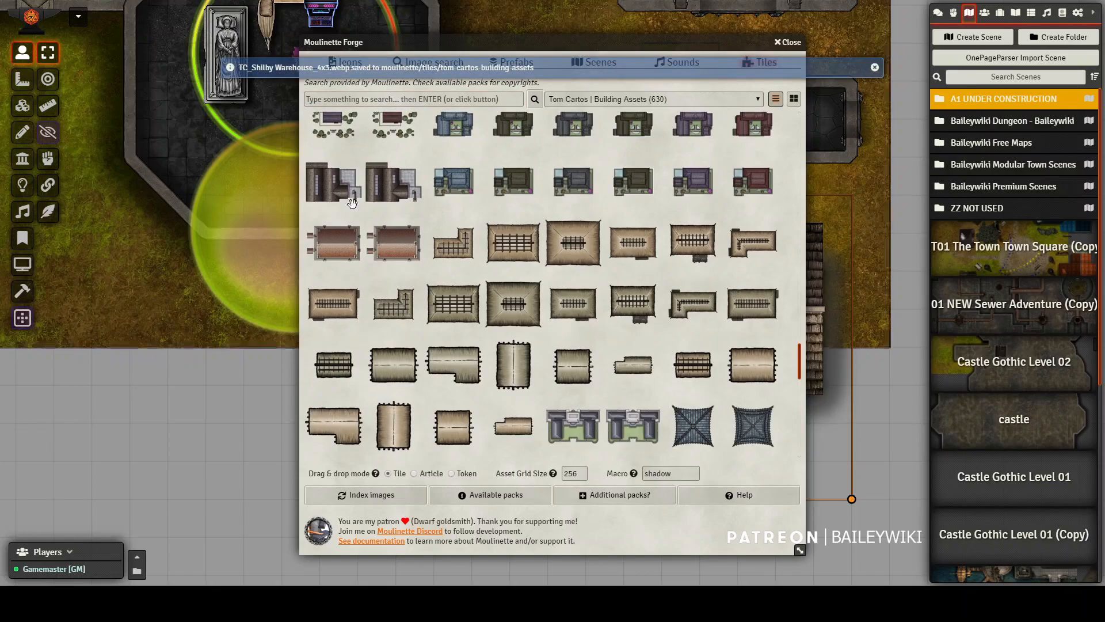
# - Place the dark-roofed building with the tiled side terrace on the empty grid below the grass and delete it again
pyautogui.moveTo(393, 180); pyautogui.dragTo(395, 178)
pyautogui.moveTo(185, 364); pyautogui.dragTo(99, 398)
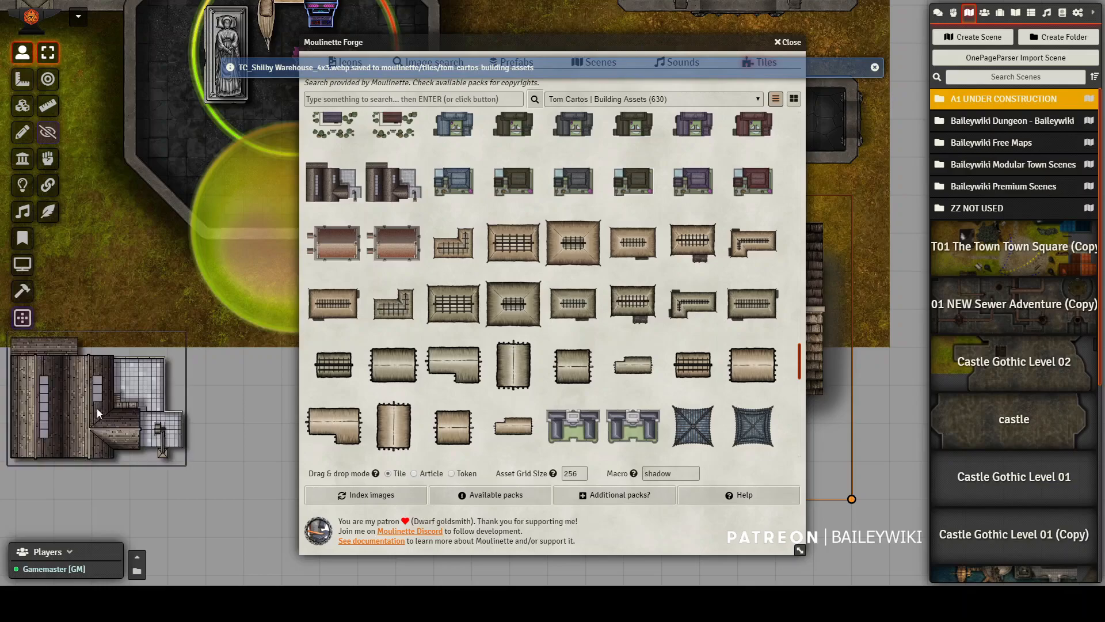
pyautogui.press('Delete')
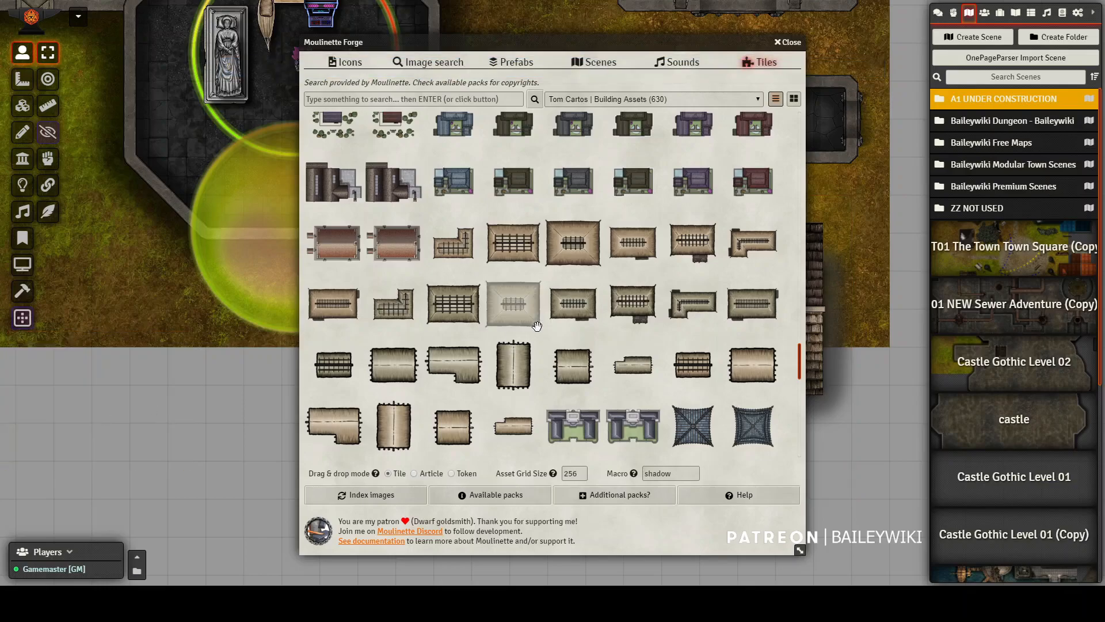
# - Browse further through the building assets and switch to the Tom Cartos Creature Tokens pack, stopping at the CR0-5 creatures
pyautogui.scroll(-4, 521, 331)
pyautogui.scroll(-5, 537, 326)
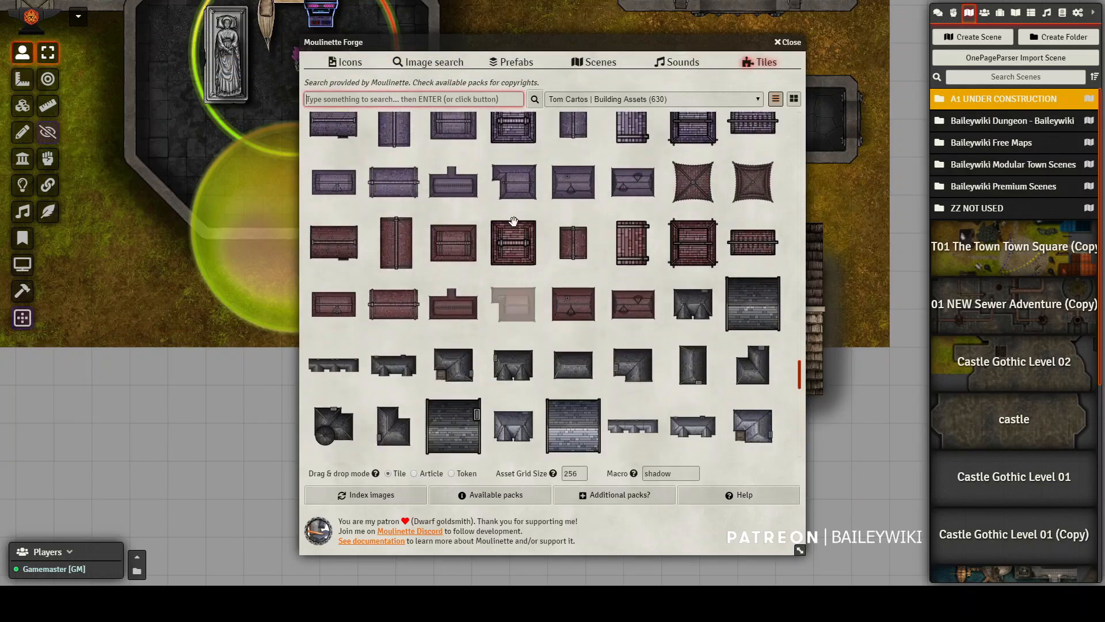
pyautogui.click(623, 93)
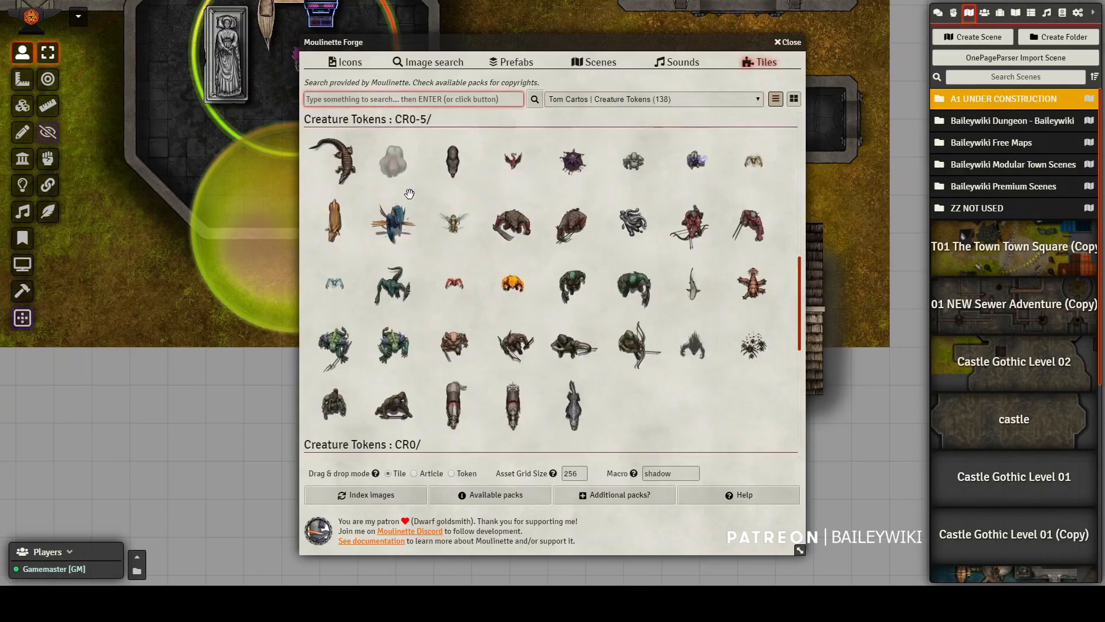
pyautogui.scroll(-5, 424, 203)
pyautogui.scroll(2, 423, 203)
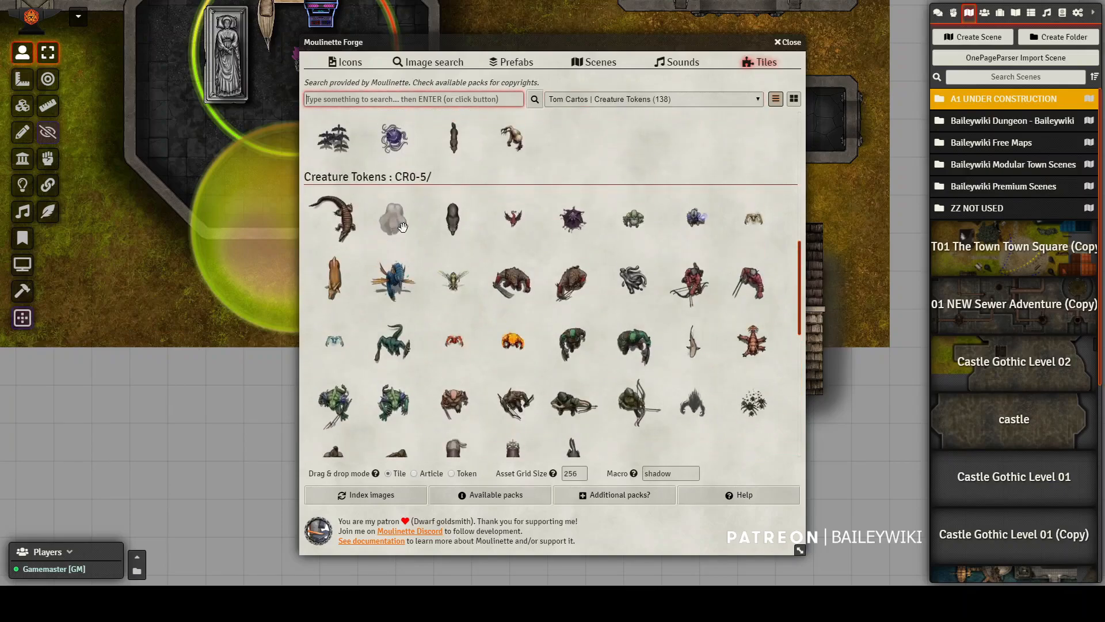
# - Place the ape_medium_beast_01 tile at the lower edge of the grass and delete it again
pyautogui.moveTo(402, 224); pyautogui.dragTo(181, 357)
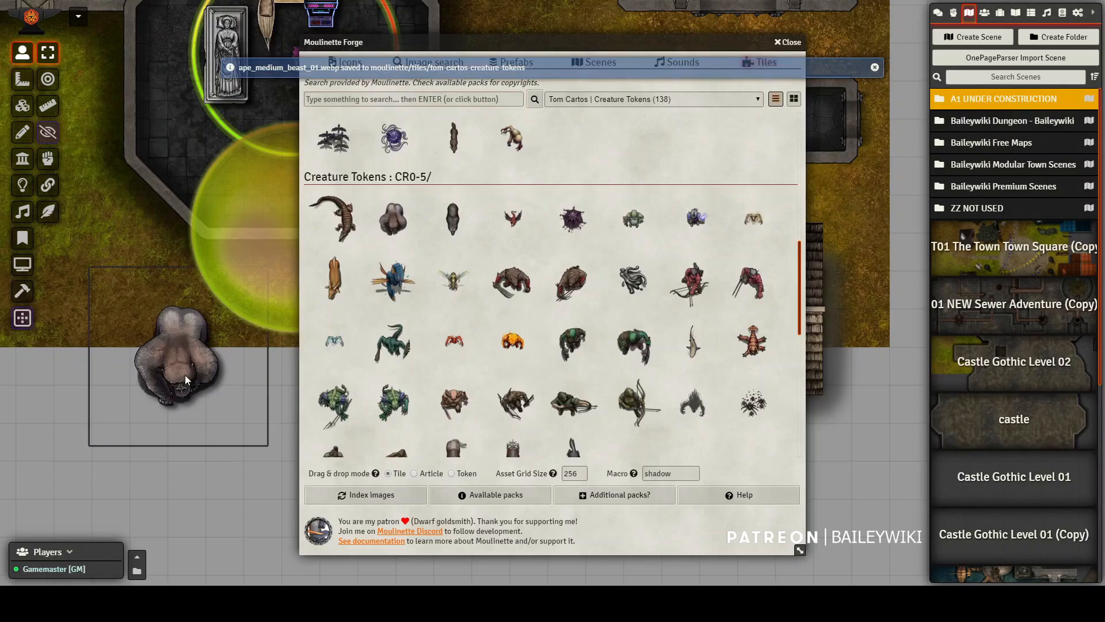
pyautogui.click(170, 371)
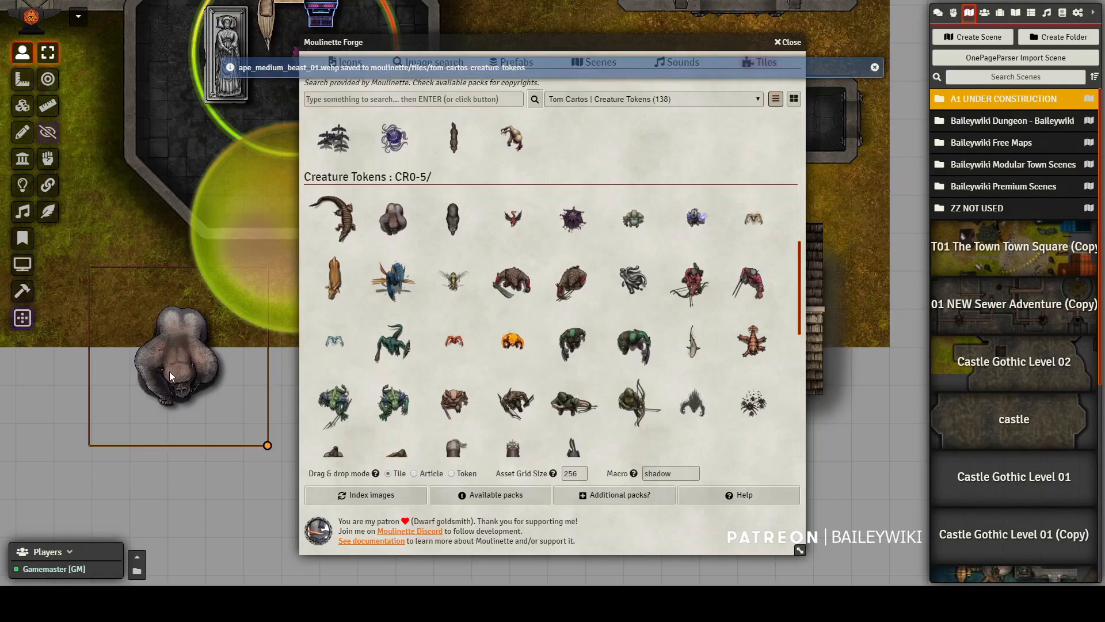
pyautogui.press('Delete')
# - Set the asset grid size to 400 and place the ape tile on the empty grid at that scale
pyautogui.click(574, 473)
pyautogui.write('400')
pyautogui.press('Tab')
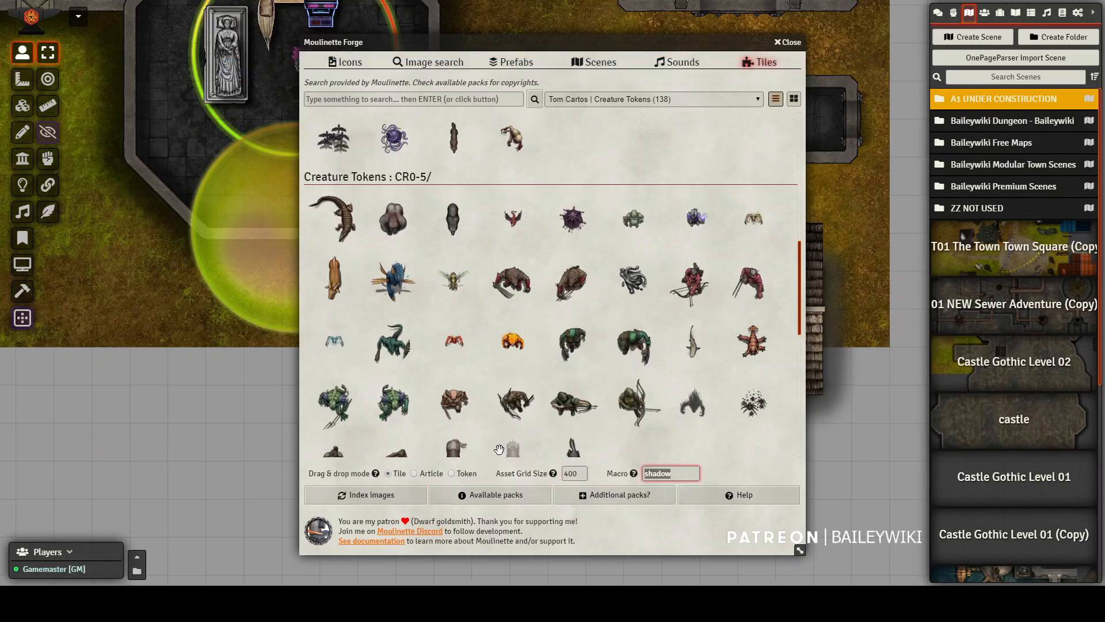
pyautogui.moveTo(394, 219); pyautogui.dragTo(115, 399)
pyautogui.click(112, 398)
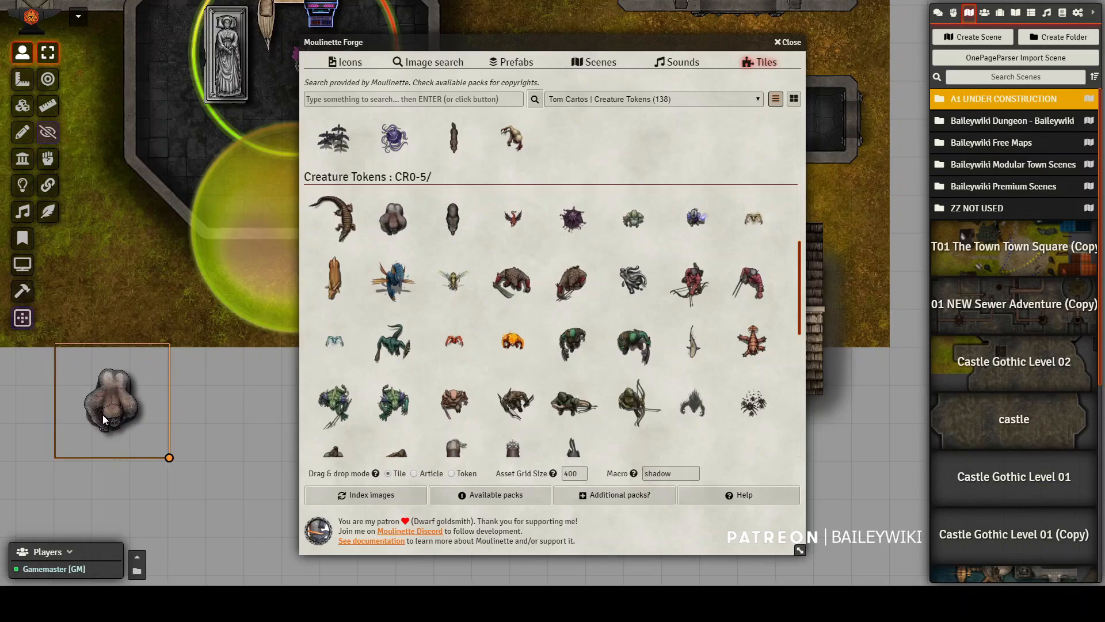
pyautogui.scroll(4, 246, 446)
pyautogui.moveTo(175, 374); pyautogui.dragTo(160, 393)
# - Place the draft_horse_large_01 tile from the Creature Tokens With Variants pack on the empty grid and delete it again
pyautogui.scroll(2, 160, 392)
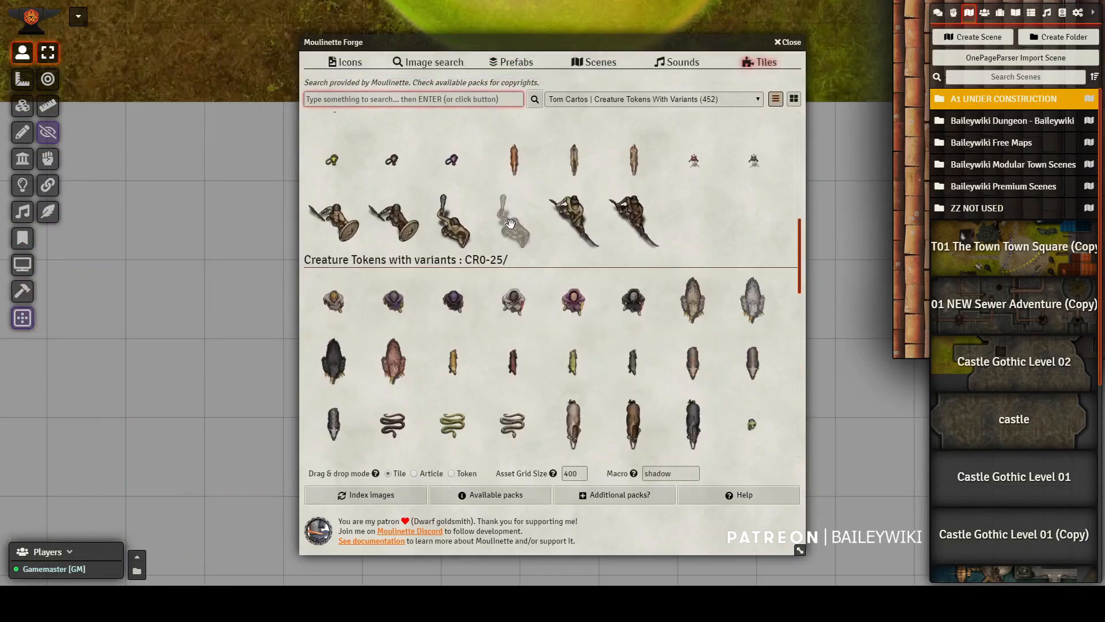
pyautogui.scroll(-2, 511, 221)
pyautogui.scroll(-2, 511, 221)
pyautogui.moveTo(582, 187); pyautogui.dragTo(206, 266)
pyautogui.click(231, 256)
pyautogui.click(201, 269)
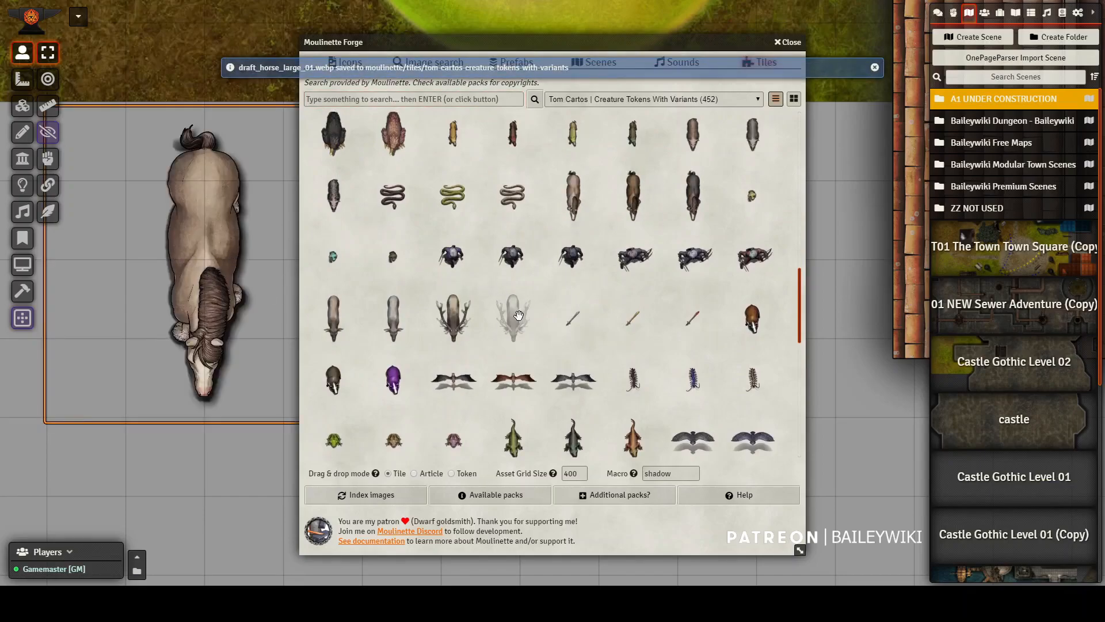
pyautogui.press('Delete')
# - Look through the Tom Cartos Natural Assets pack from the bones and eggs down to the fog and ice sections
pyautogui.scroll(-10, 568, 264)
pyautogui.scroll(-5, 568, 264)
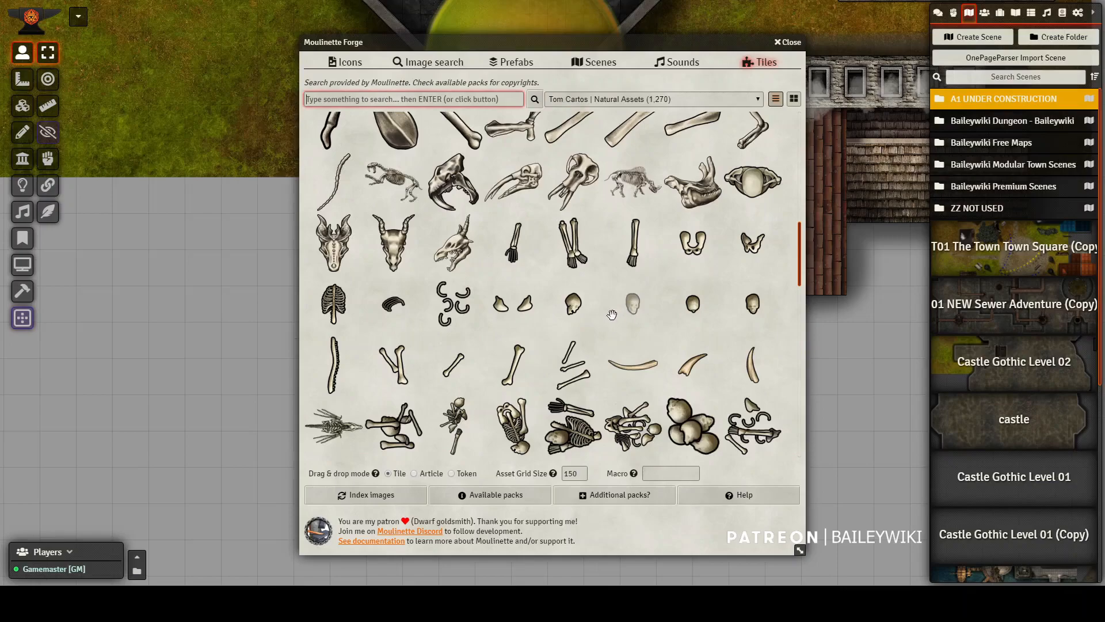
pyautogui.scroll(-3, 582, 297)
pyautogui.scroll(-4, 582, 298)
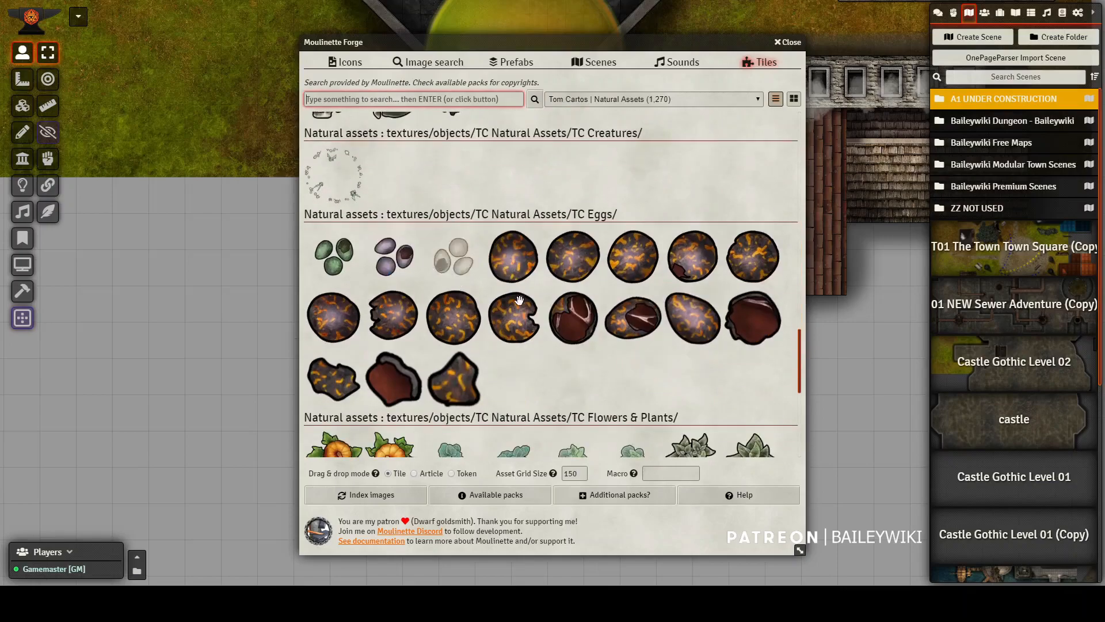
pyautogui.scroll(-5, 402, 198)
pyautogui.doubleClick(174, 310)
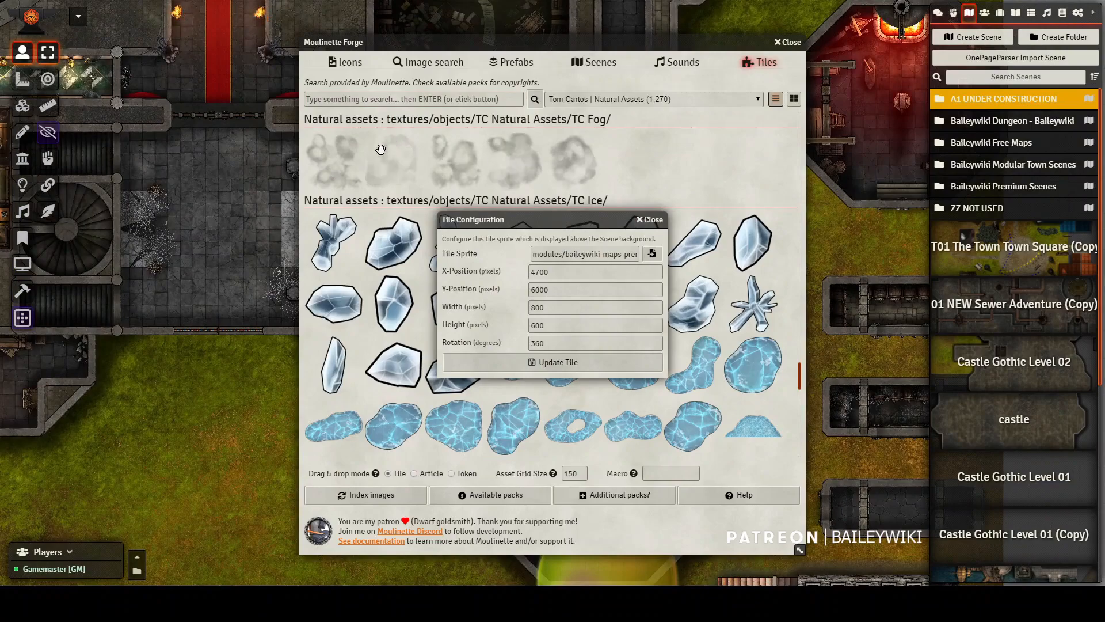
pyautogui.press('Escape')
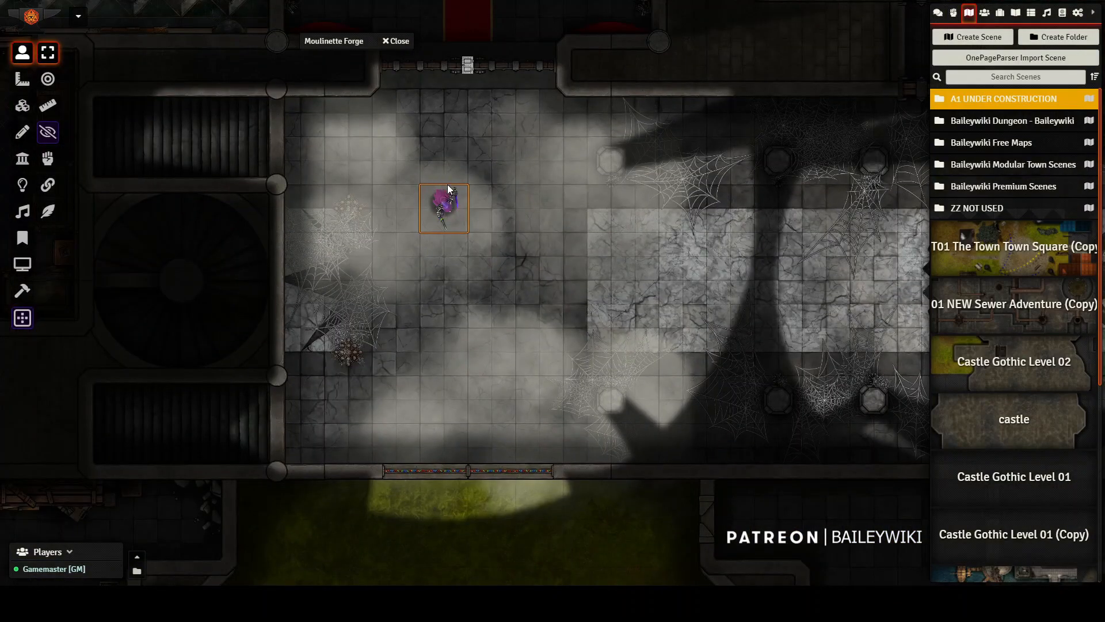
# - Walk the token around the castle hall to check how the fog tile looks relative to it
pyautogui.press('Down')
pyautogui.press('Down')
pyautogui.click(454, 210)
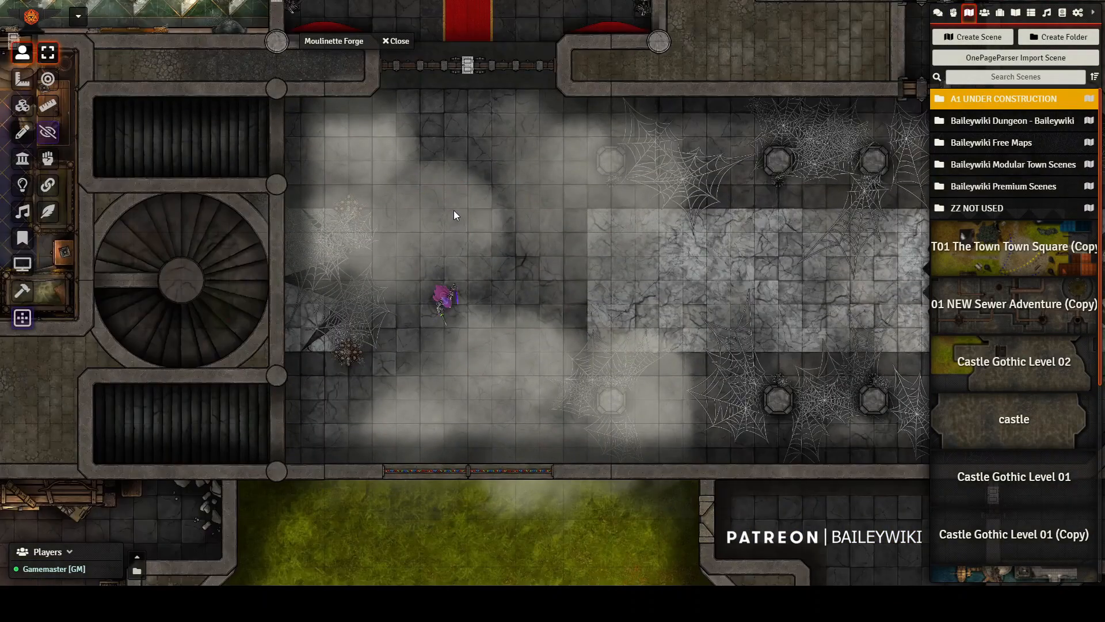
pyautogui.click(444, 297)
pyautogui.press('Right')
pyautogui.press('Right')
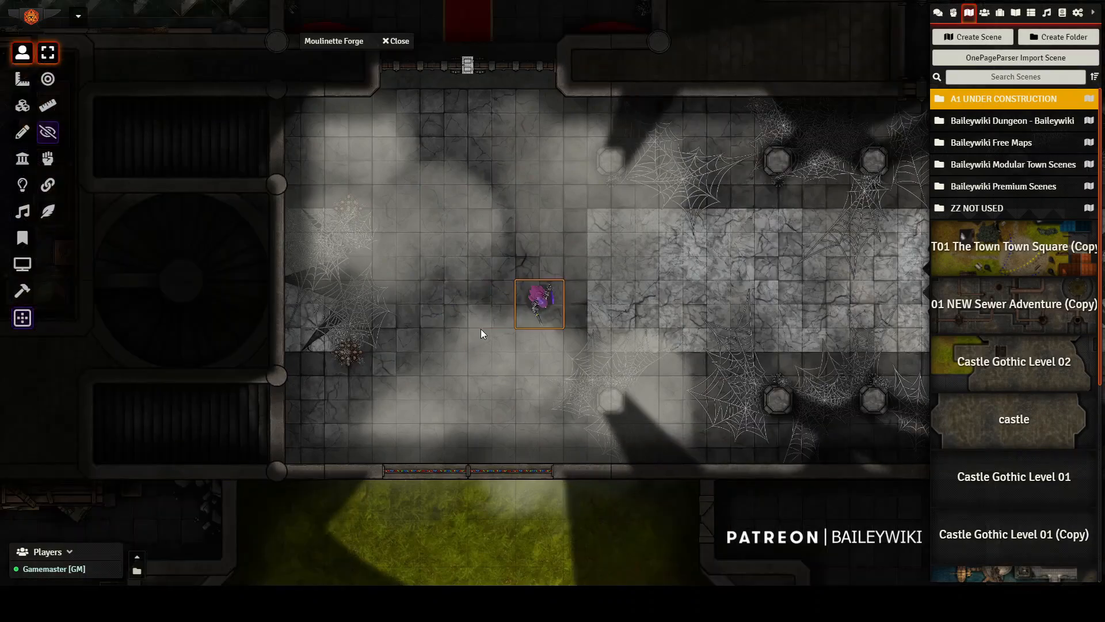
pyautogui.press('Up')
pyautogui.press('Up')
# - Make the fog tile in the castle hall an overhead tile and raise its opacity to the maximum
pyautogui.click(22, 106)
pyautogui.click(368, 188)
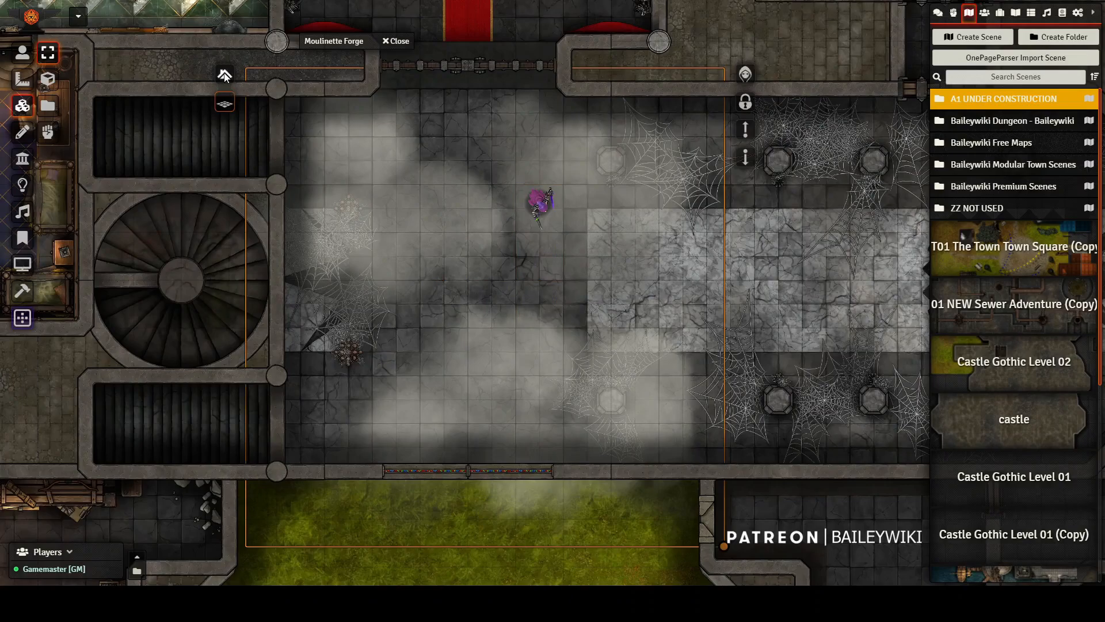
pyautogui.click(225, 75)
pyautogui.moveTo(217, 214); pyautogui.dragTo(217, 168)
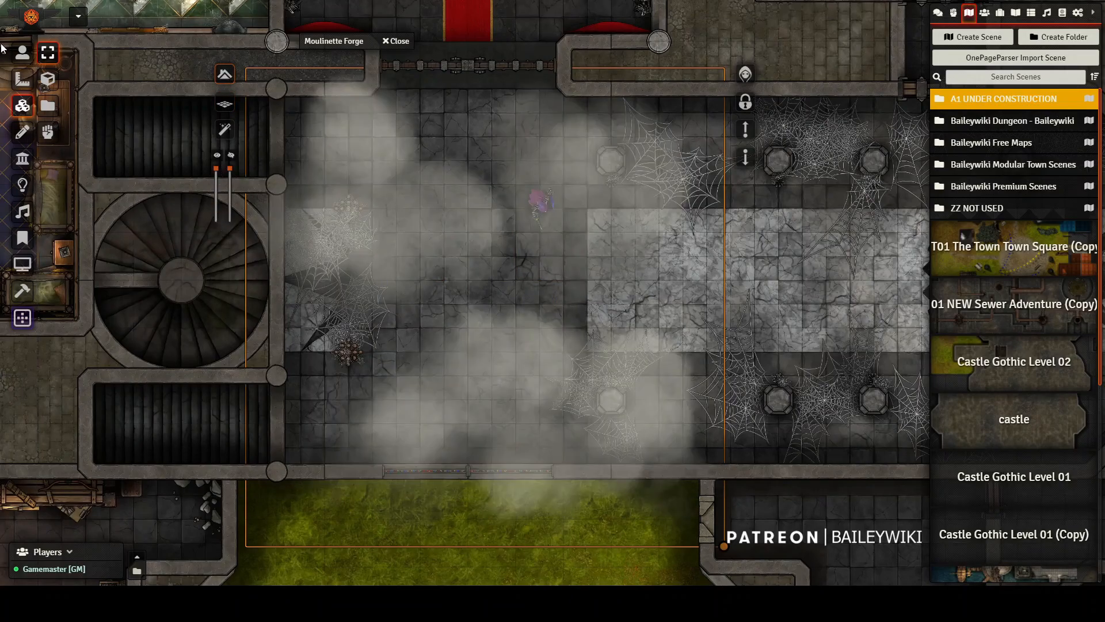
# - Walk the token through the castle hall to check how the overhead fog covers it, and deselect it
pyautogui.click(22, 52)
pyautogui.click(529, 212)
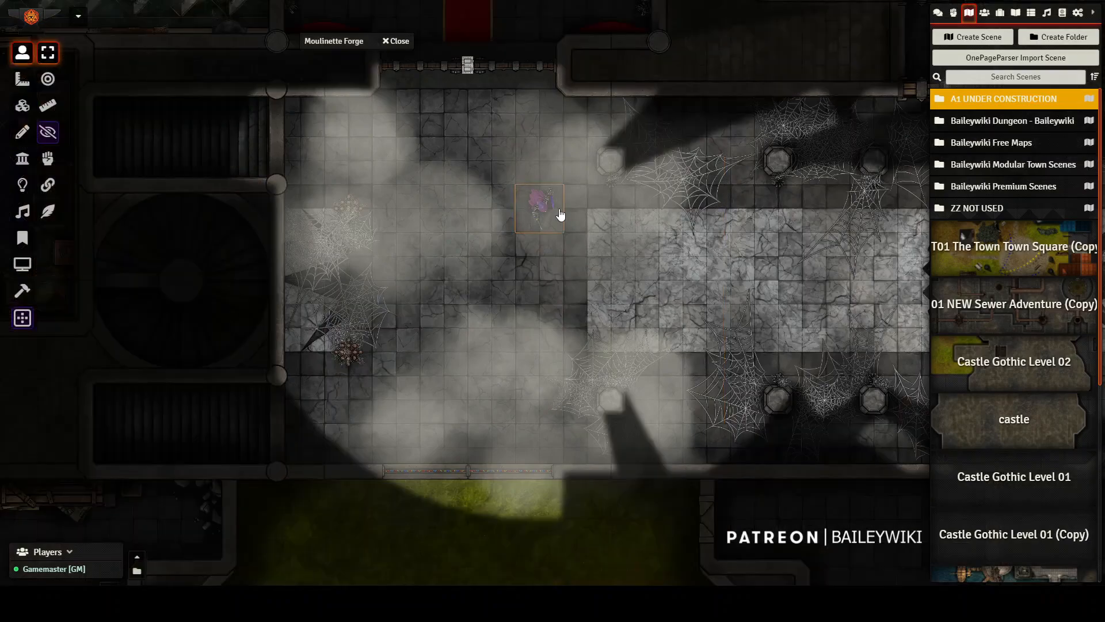
pyautogui.press('Left')
pyautogui.press('Left')
pyautogui.press('Left')
pyautogui.press('Down')
pyautogui.press('Down')
pyautogui.press('Down')
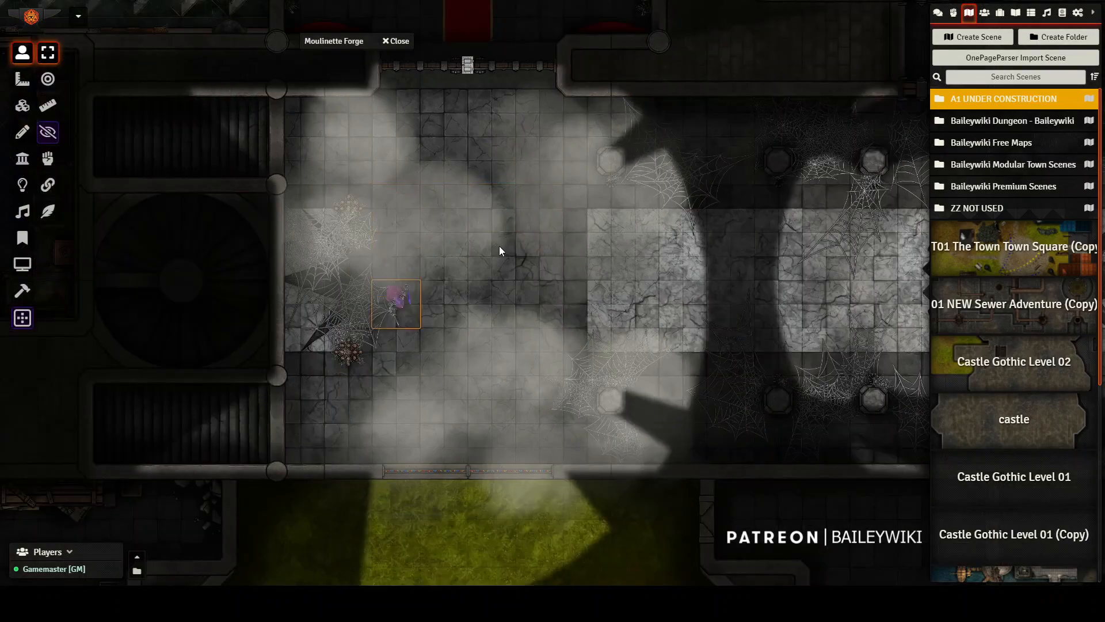
pyautogui.press('Right')
pyautogui.press('Right')
pyautogui.press('Right')
pyautogui.press('Right')
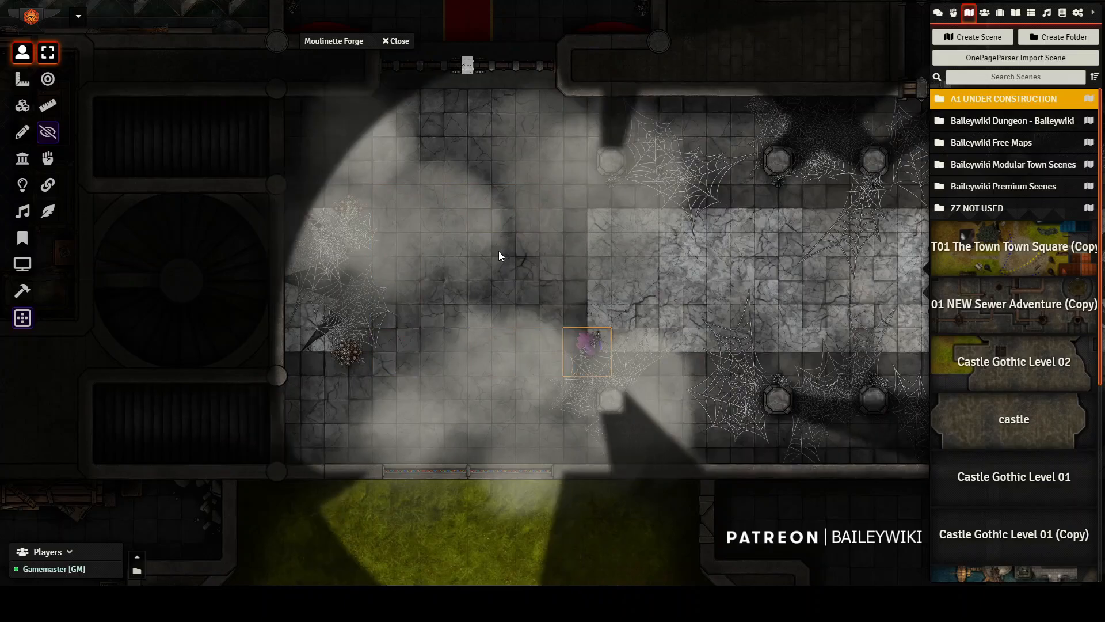
pyautogui.press('Up')
pyautogui.press('Up')
pyautogui.press('Up')
pyautogui.click(499, 280)
# - Reopen the natural assets at the TC Lava section and set the tile macro to wavy-slow
pyautogui.hotkey('ctrl', 'm')
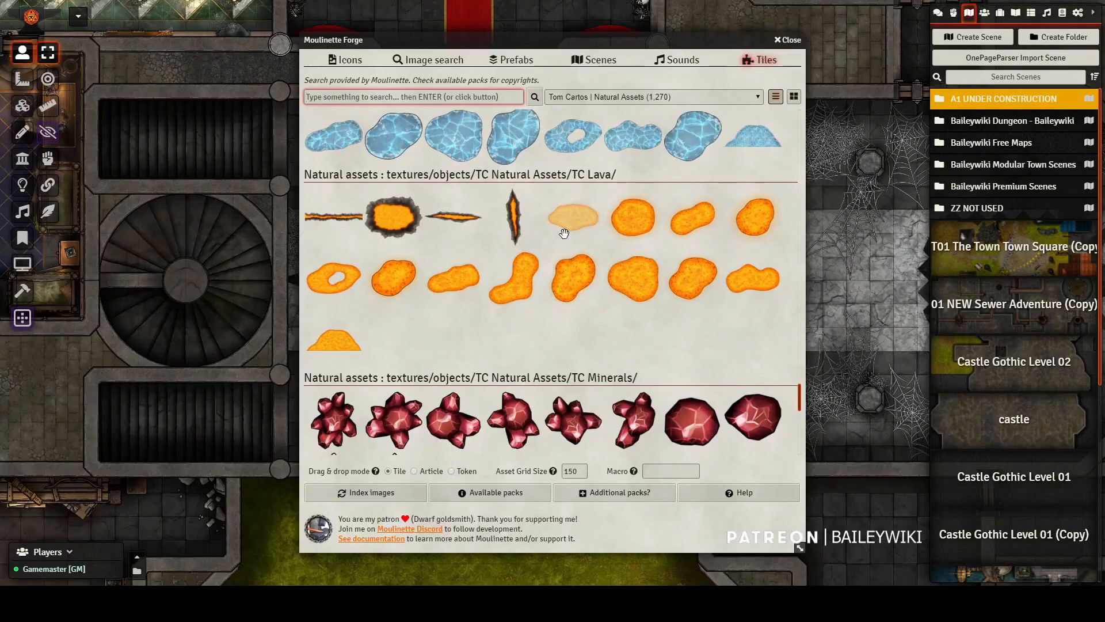
pyautogui.scroll(-2, 564, 242)
pyautogui.scroll(1, 555, 268)
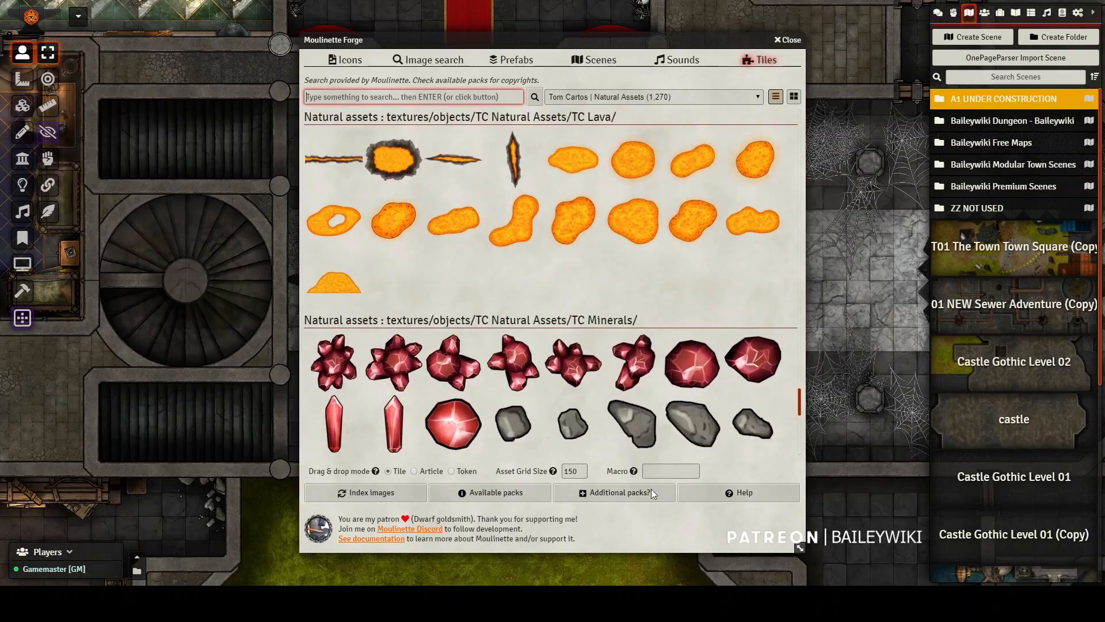
pyautogui.click(659, 470)
pyautogui.write('wavy-slow')
pyautogui.press('Tab')
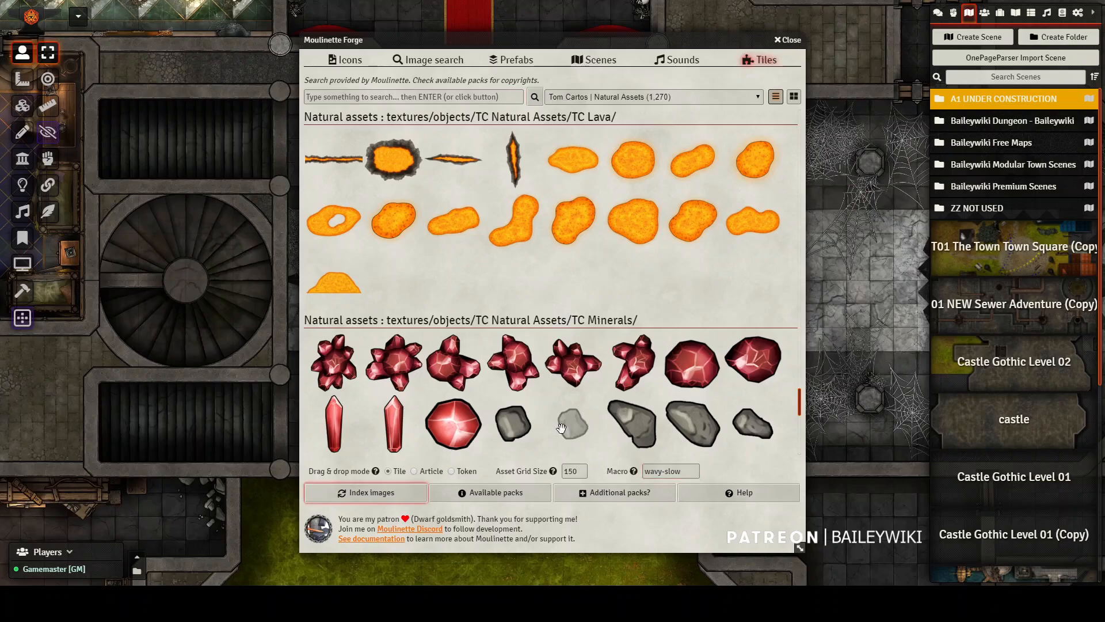
# - Place a large lava pool tile with the wavy-slow macro on the castle grass and delete it again
pyautogui.moveTo(277, 560); pyautogui.dragTo(188, 260)
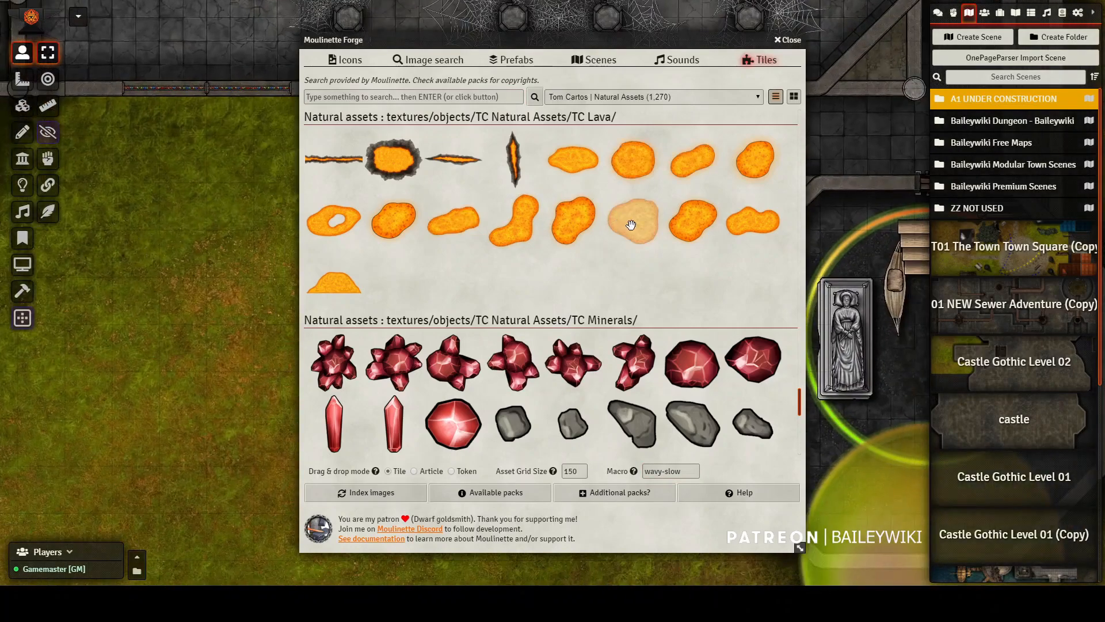
pyautogui.moveTo(198, 327); pyautogui.dragTo(202, 326)
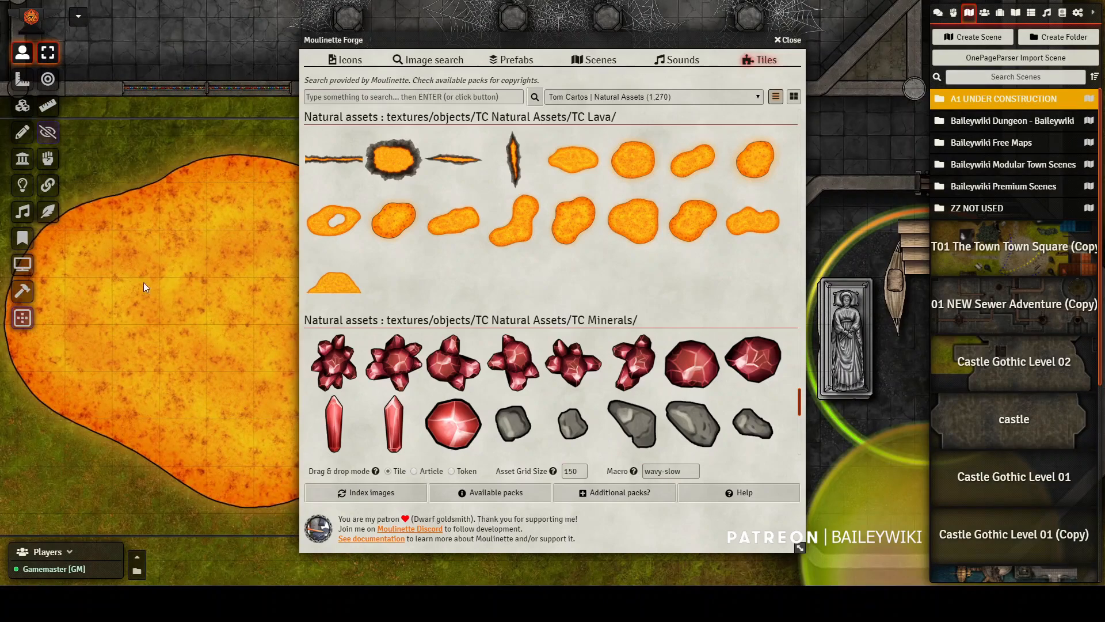
pyautogui.click(189, 316)
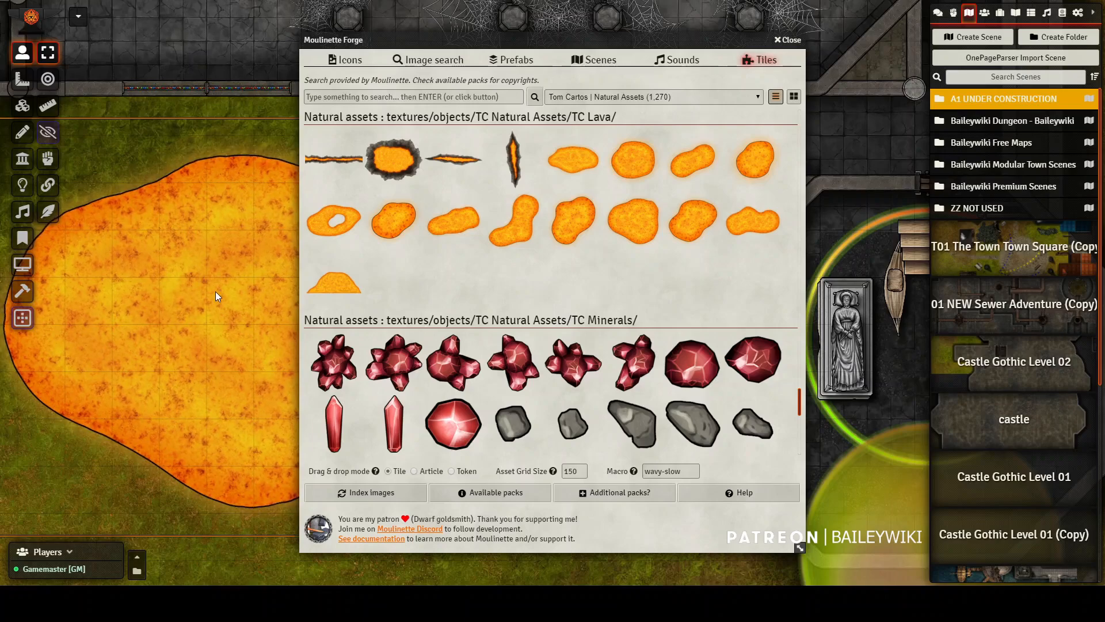
pyautogui.press('Delete')
# - Place the large ring of broken rocks from TC Minerals across the castle grounds and move the asset browser aside
pyautogui.scroll(-5, 569, 286)
pyautogui.scroll(-1, 435, 141)
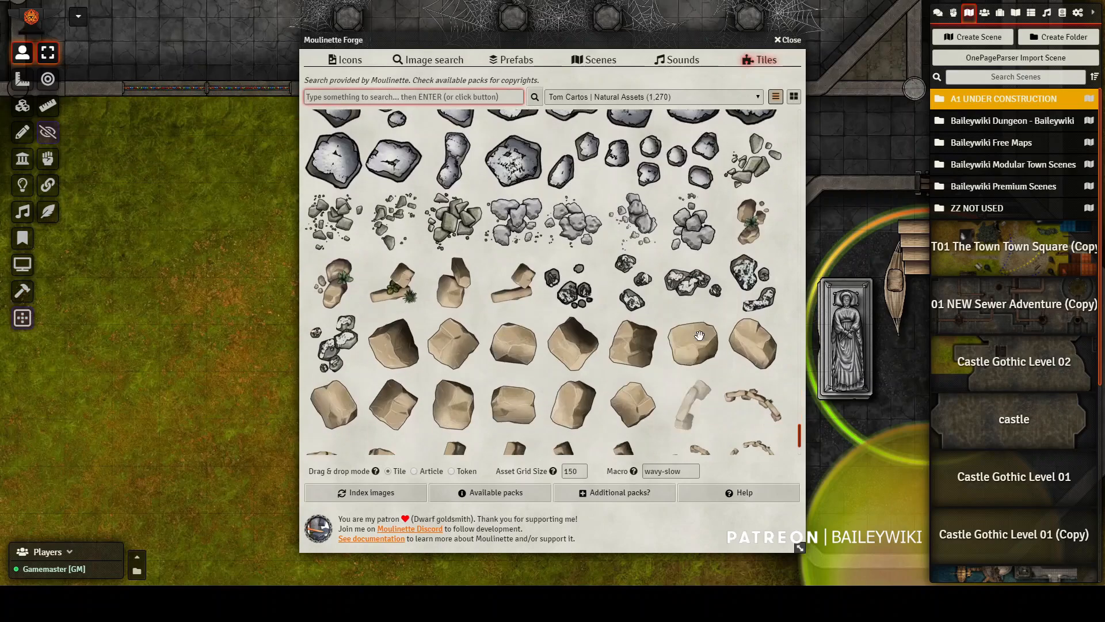
pyautogui.scroll(-5, 435, 142)
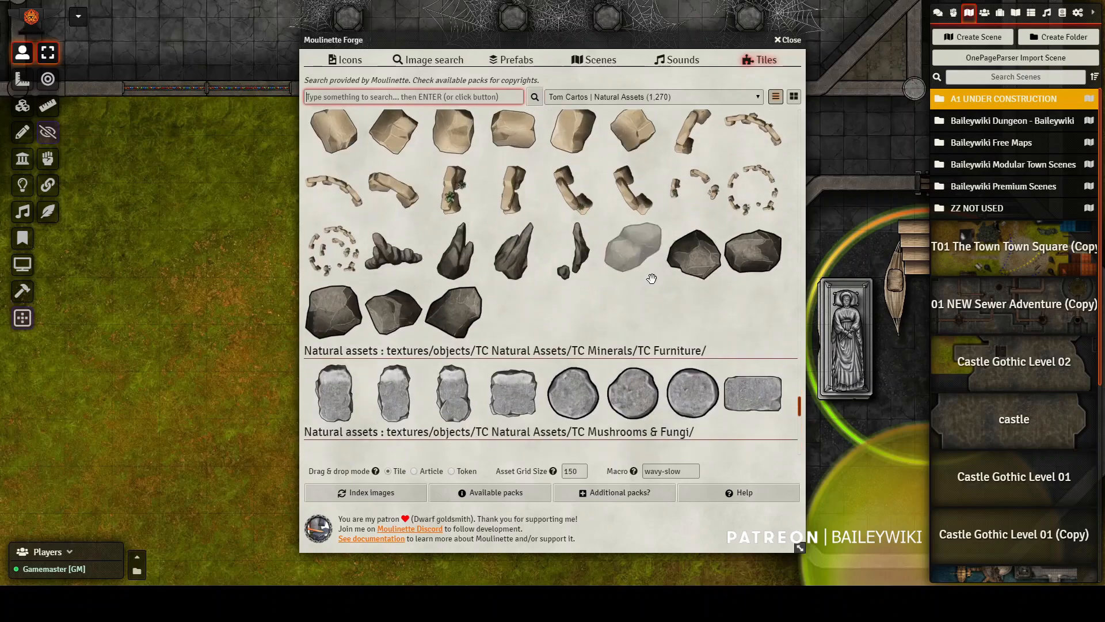
pyautogui.click(645, 196)
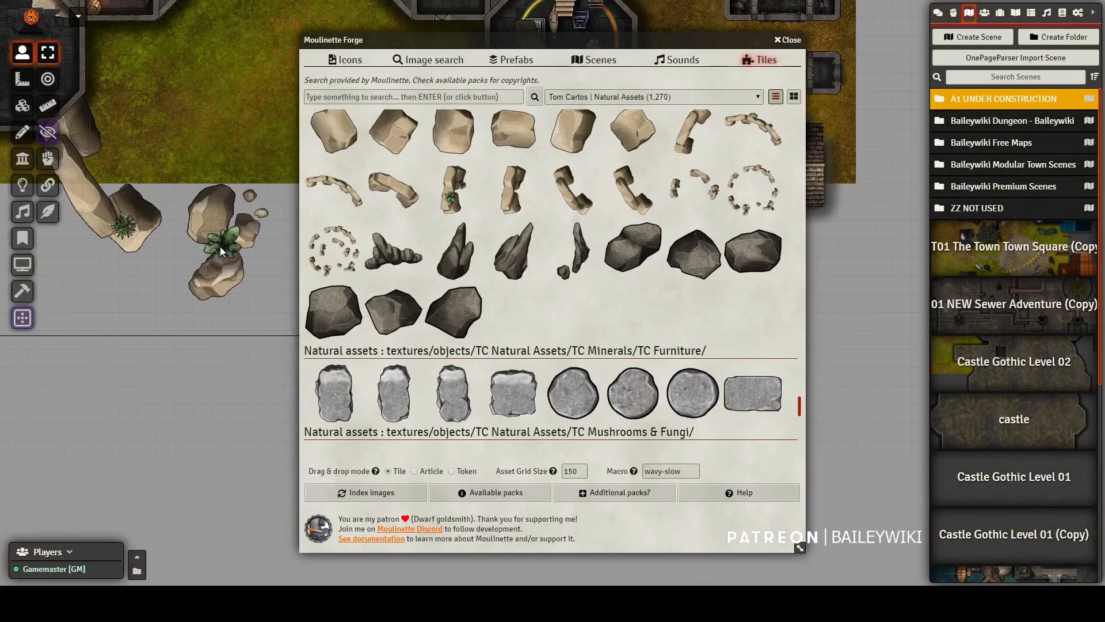
pyautogui.moveTo(195, 319); pyautogui.dragTo(216, 382)
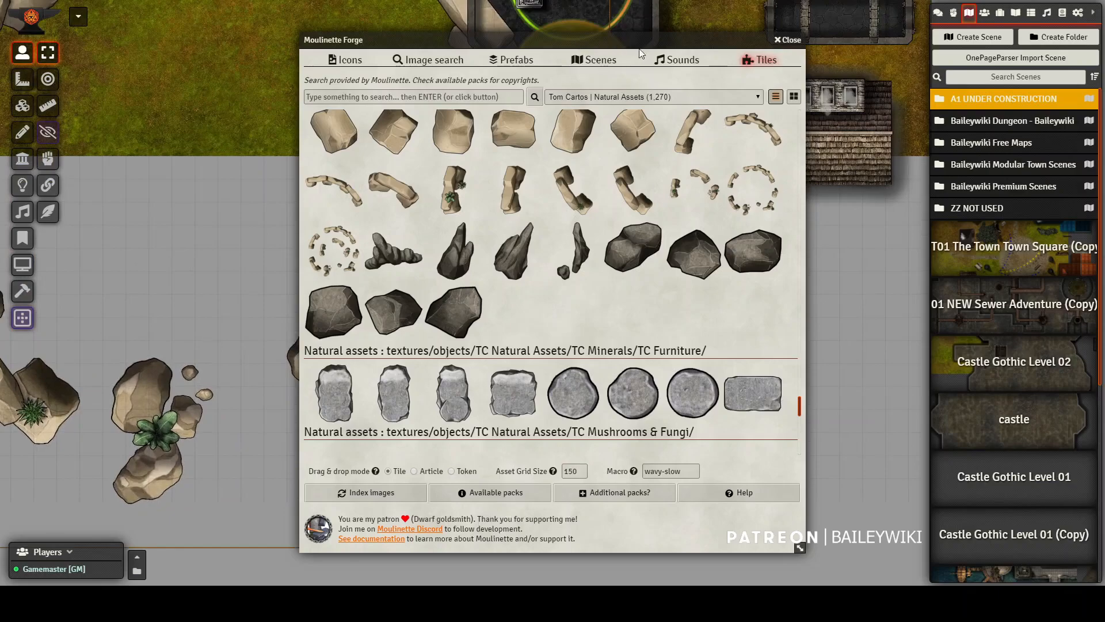
pyautogui.moveTo(572, 35); pyautogui.dragTo(687, 34)
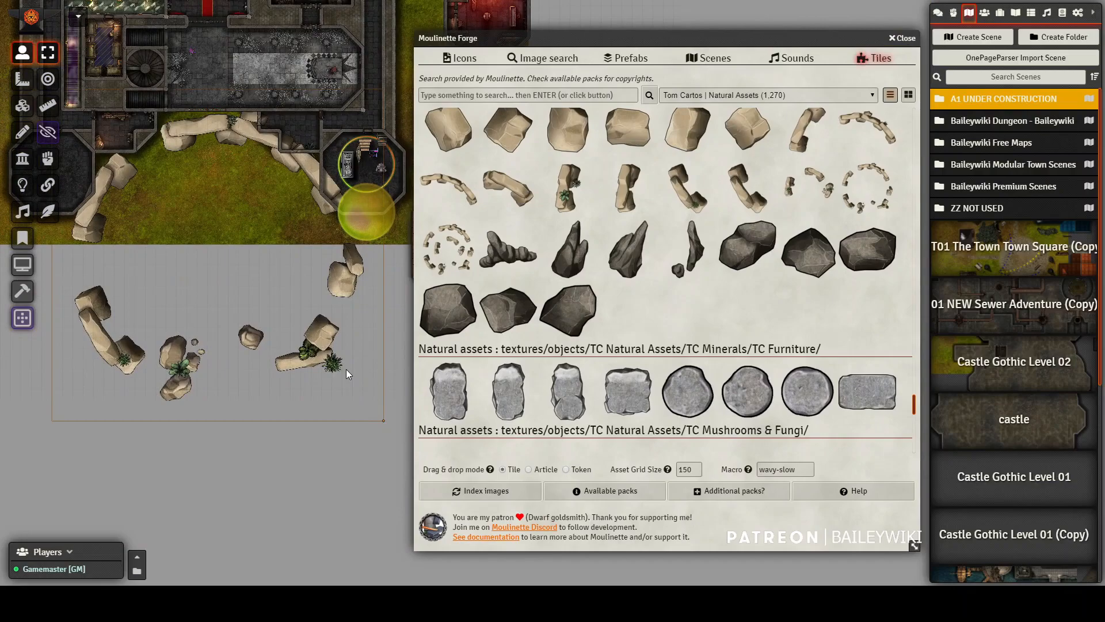
# - Browse the Tom Cartos Artificial Assets tiles, examining the TC Building Structures sections from bridges and floors through pipes, pillars, roofs and stands
pyautogui.scroll(-2, 699, 267)
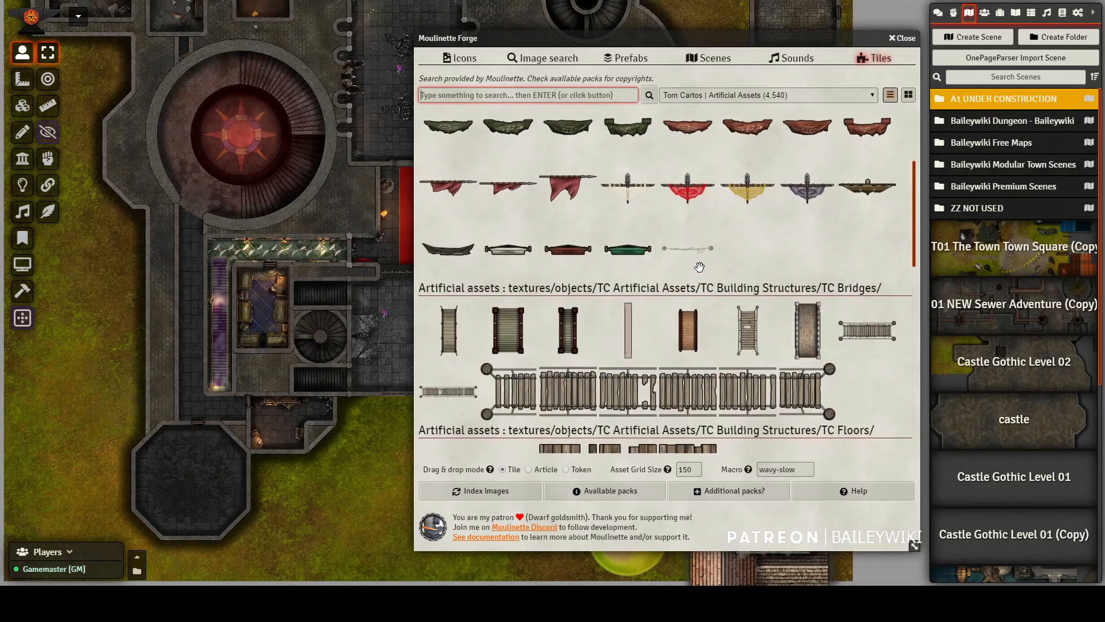
pyautogui.scroll(-2, 754, 254)
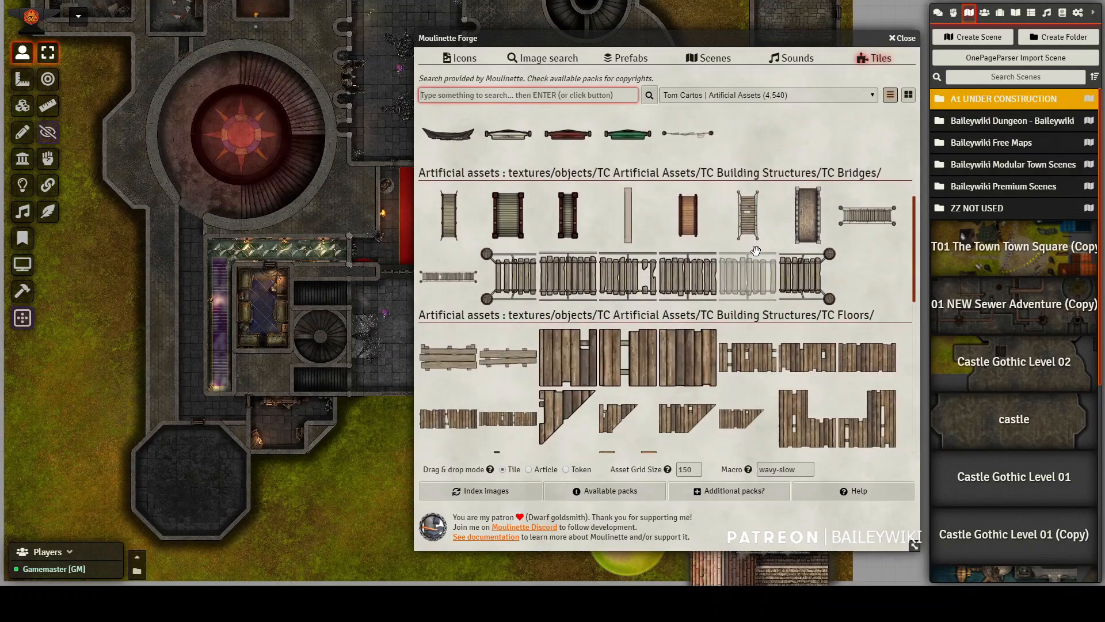
pyautogui.scroll(-10, 751, 247)
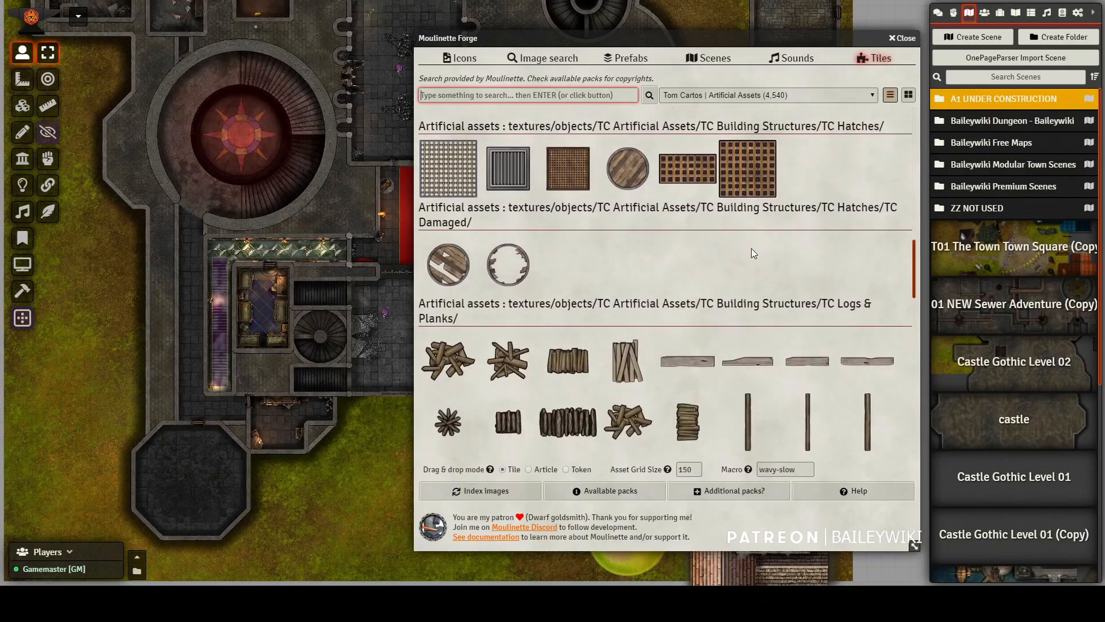
pyautogui.scroll(-4, 751, 247)
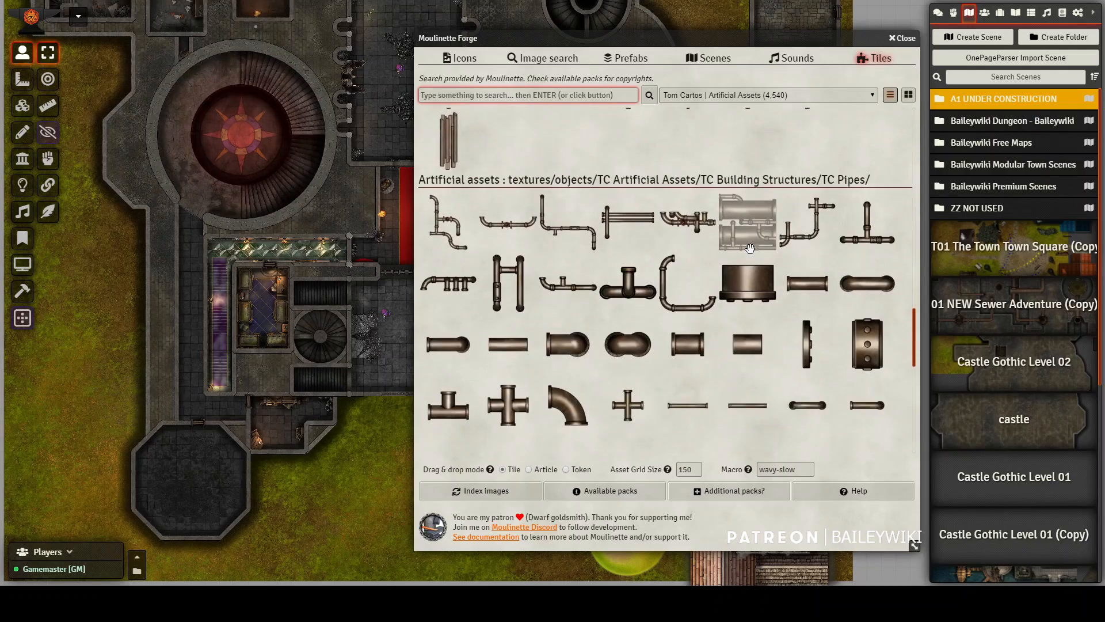
pyautogui.scroll(-8, 748, 246)
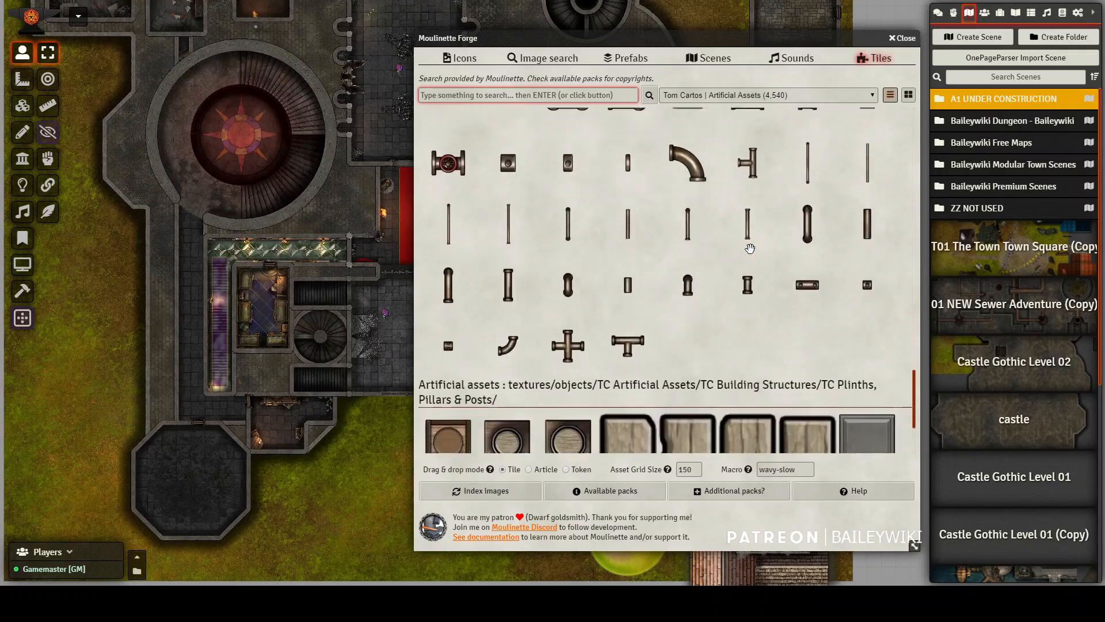
pyautogui.scroll(-4, 582, 280)
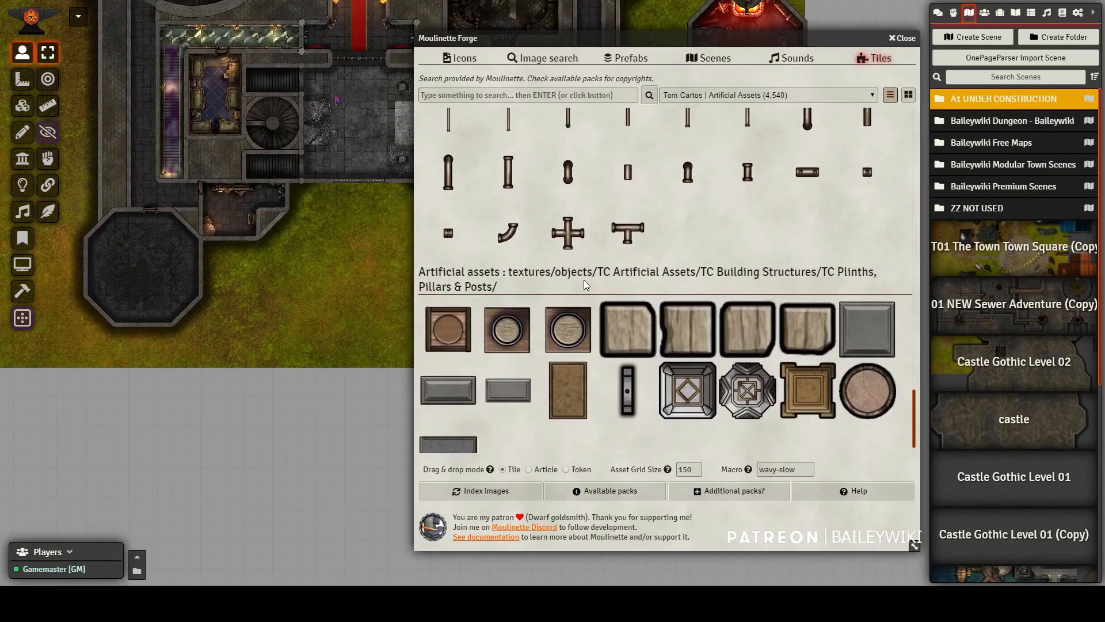
pyautogui.scroll(-4, 583, 280)
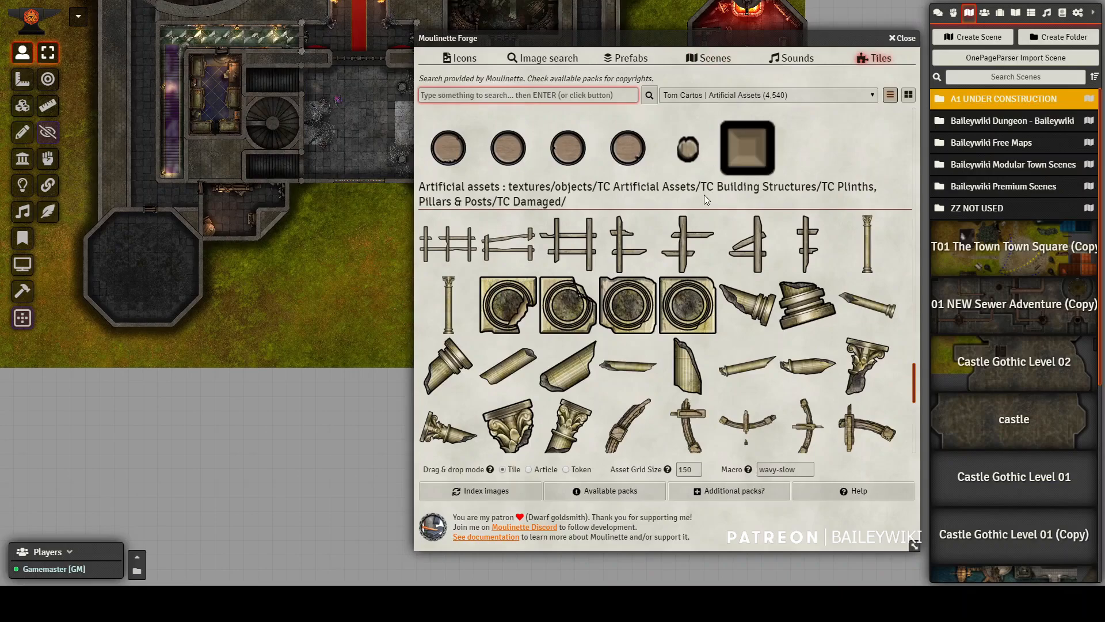
pyautogui.scroll(-4, 654, 292)
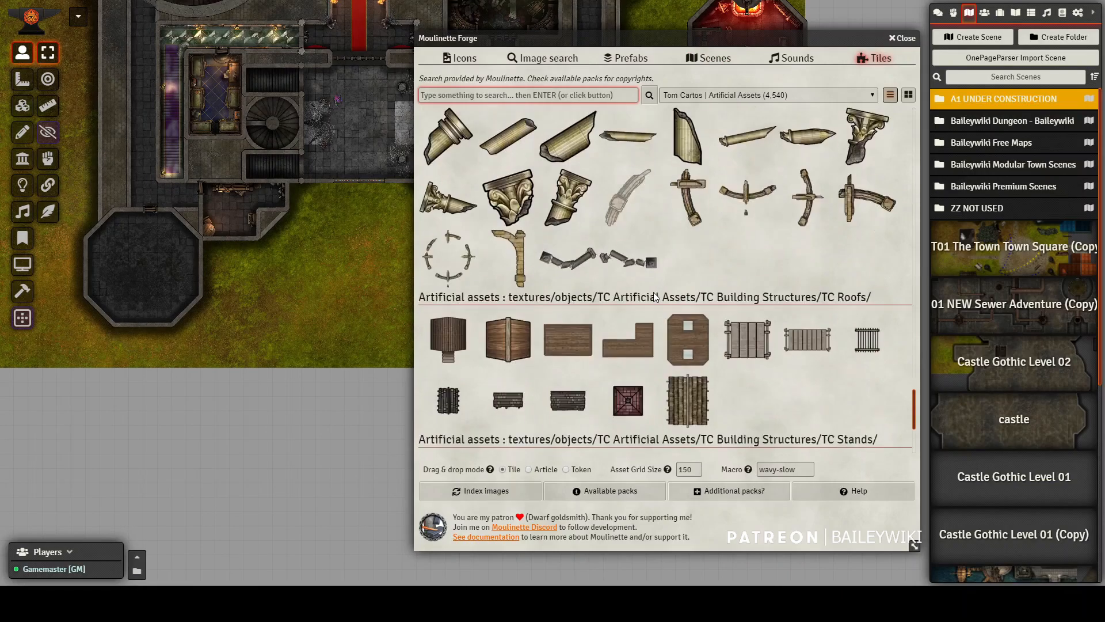
pyautogui.scroll(-10, 653, 291)
pyautogui.scroll(-8, 619, 288)
pyautogui.moveTo(297, 225); pyautogui.dragTo(314, 407)
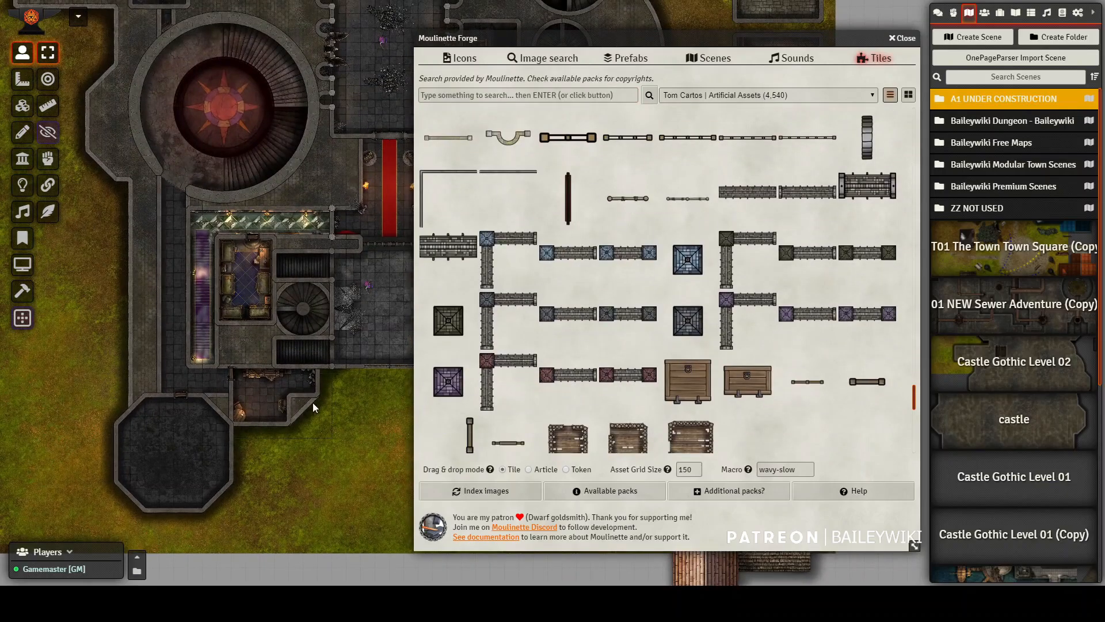
pyautogui.scroll(-5, 314, 407)
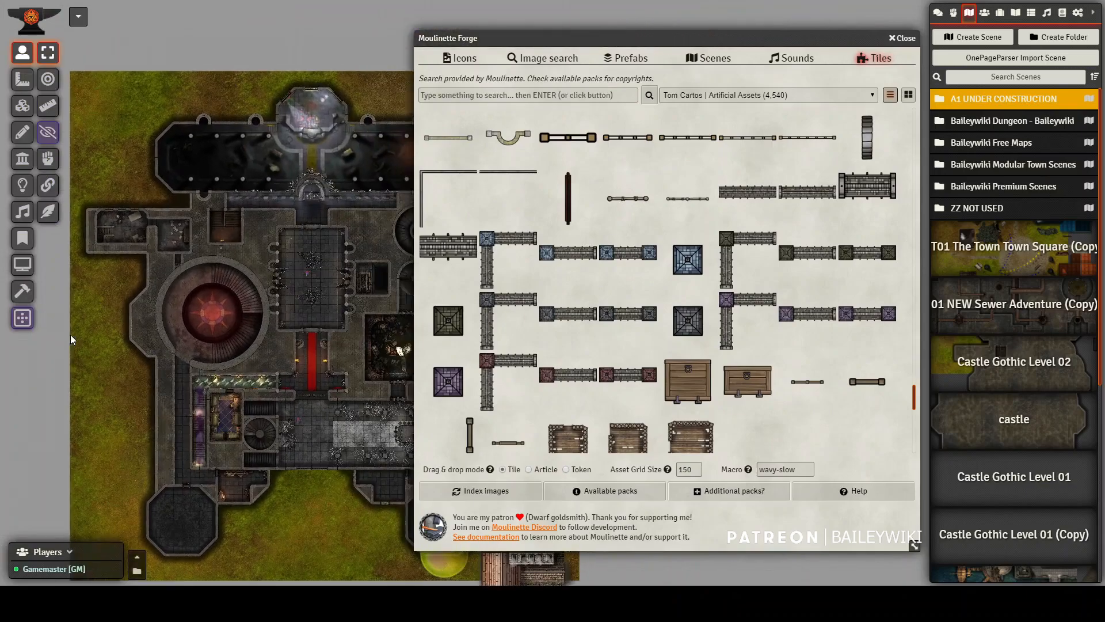
pyautogui.scroll(3, 240, 254)
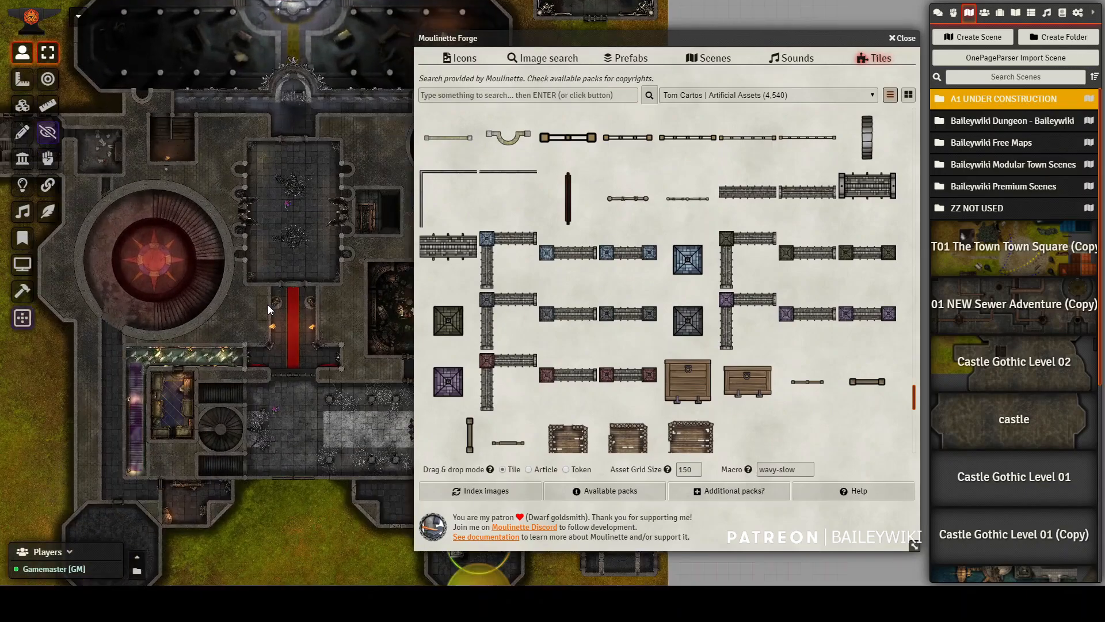
pyautogui.scroll(3, 268, 305)
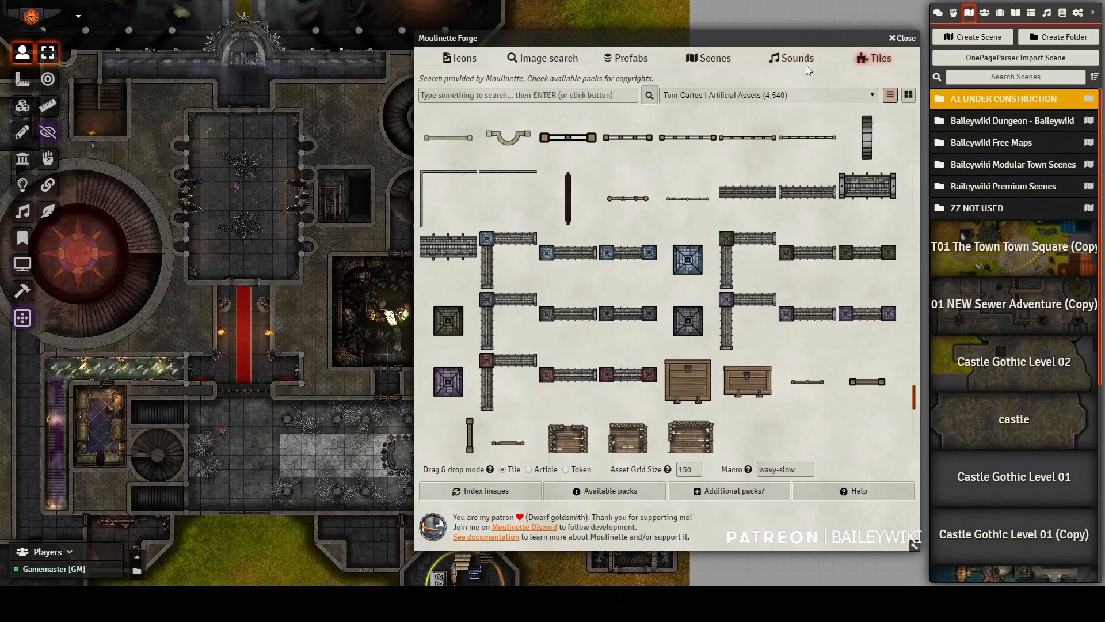
# - Switch the tile source to the Baileywiki Decor pack to view its throne tiles
pyautogui.click(879, 59)
pyautogui.click(784, 95)
pyautogui.click(785, 132)
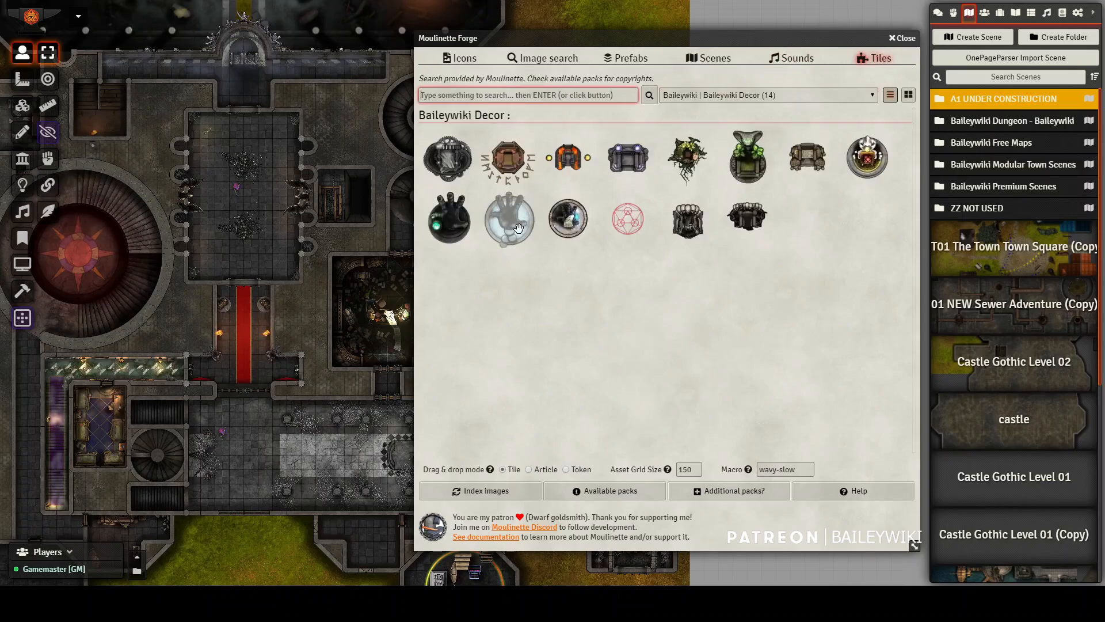
pyautogui.moveTo(330, 407); pyautogui.dragTo(358, 163)
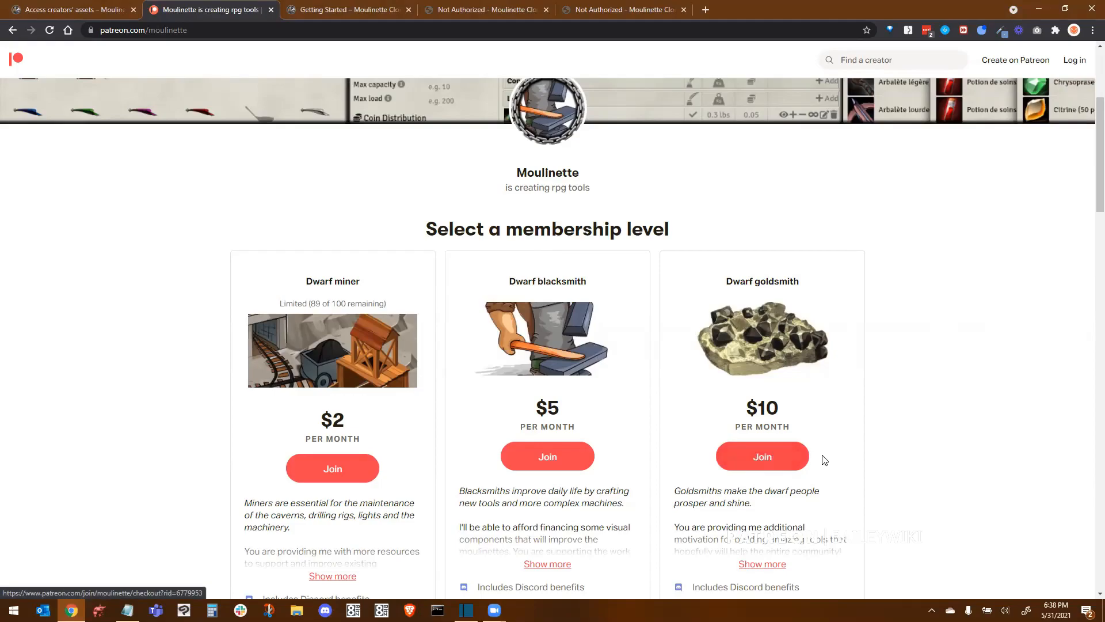
# - Review the membership levels on the Moulinette Patreon page and expand the Dwarf goldsmith description to read its benefits
pyautogui.scroll(-2, 822, 457)
pyautogui.scroll(-1, 822, 458)
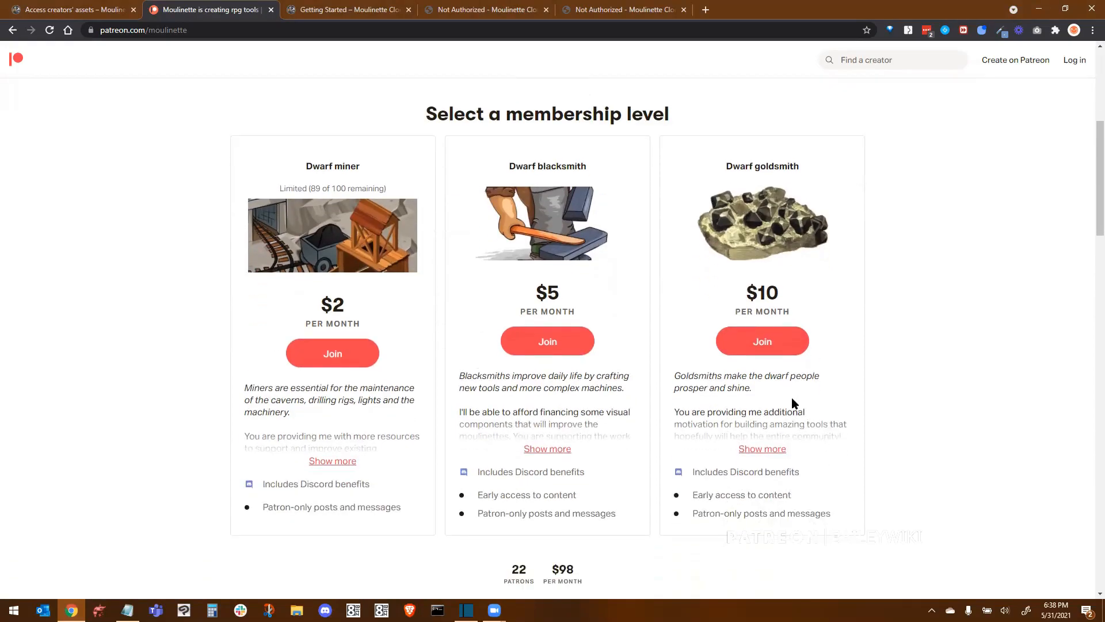
pyautogui.click(764, 449)
pyautogui.scroll(-1, 799, 438)
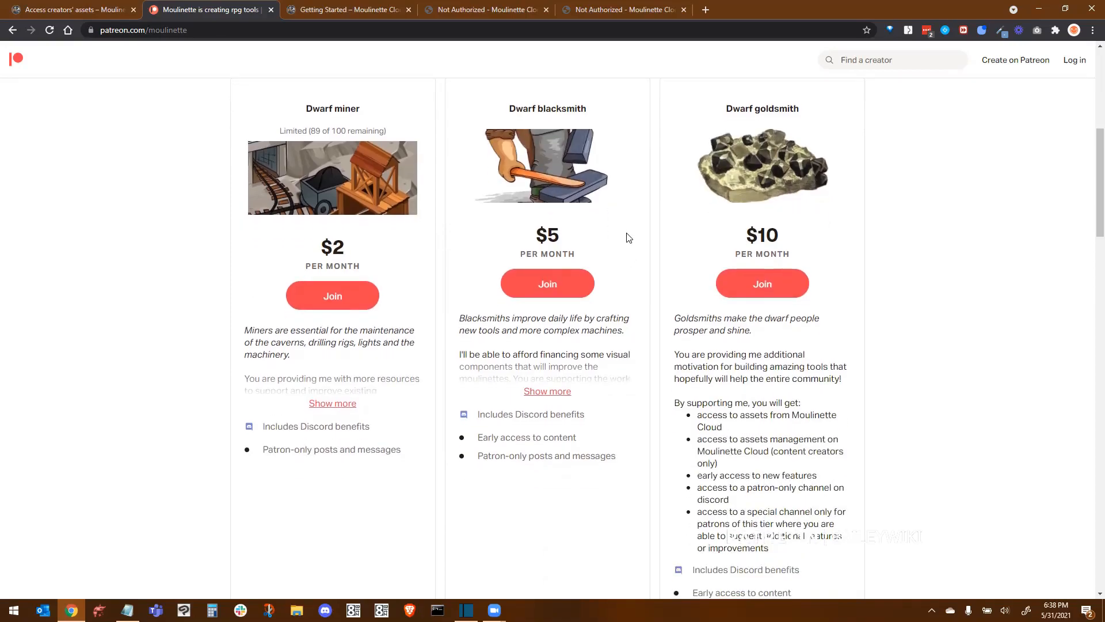
pyautogui.scroll(2, 625, 237)
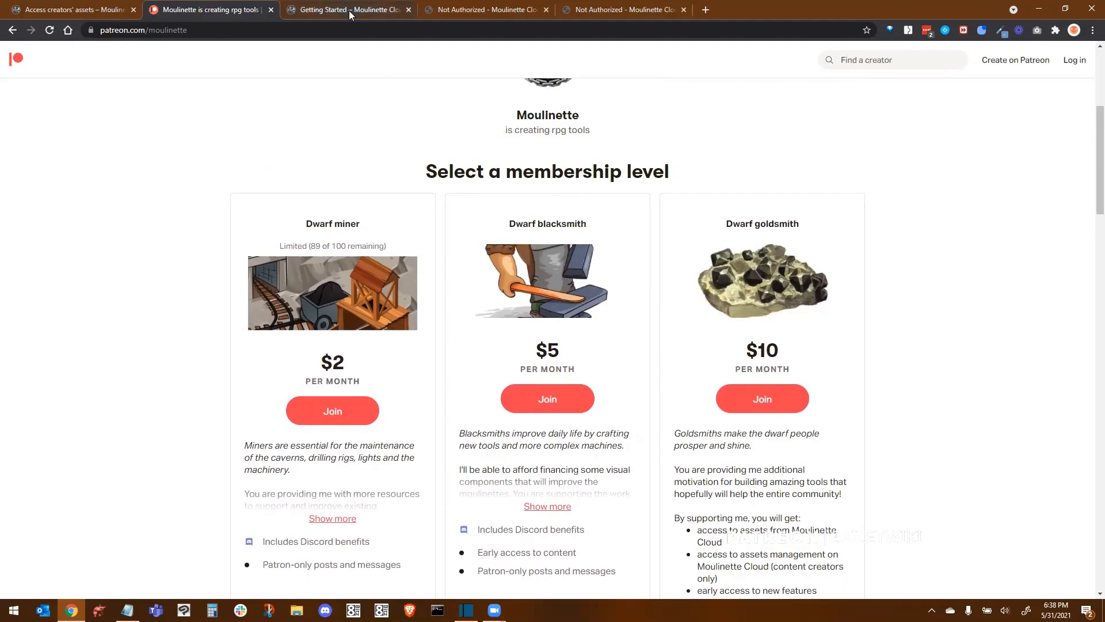
# - Switch to the Moulinette Cloud asset management page and examine the prerequisites check and the list of uploaded packs
pyautogui.click(349, 10)
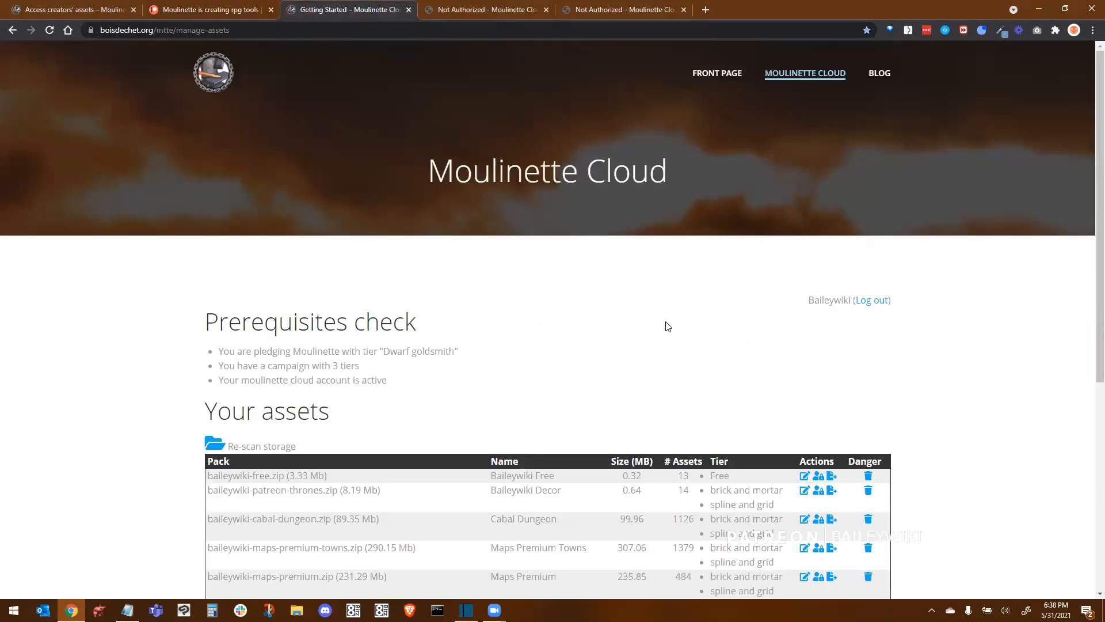
pyautogui.scroll(-1, 667, 327)
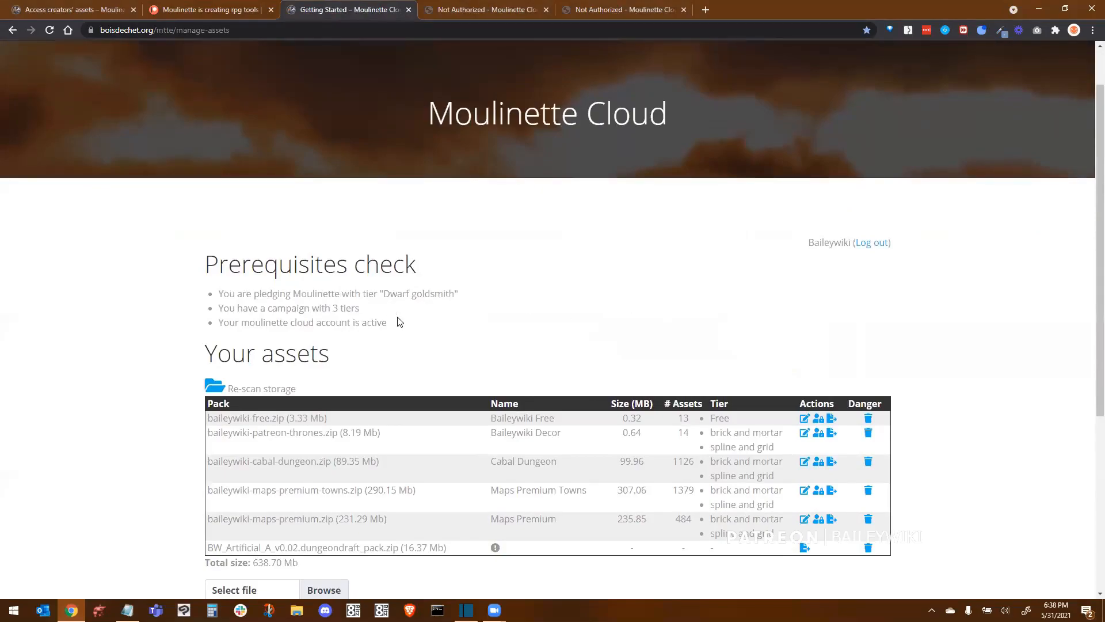
pyautogui.scroll(-3, 576, 337)
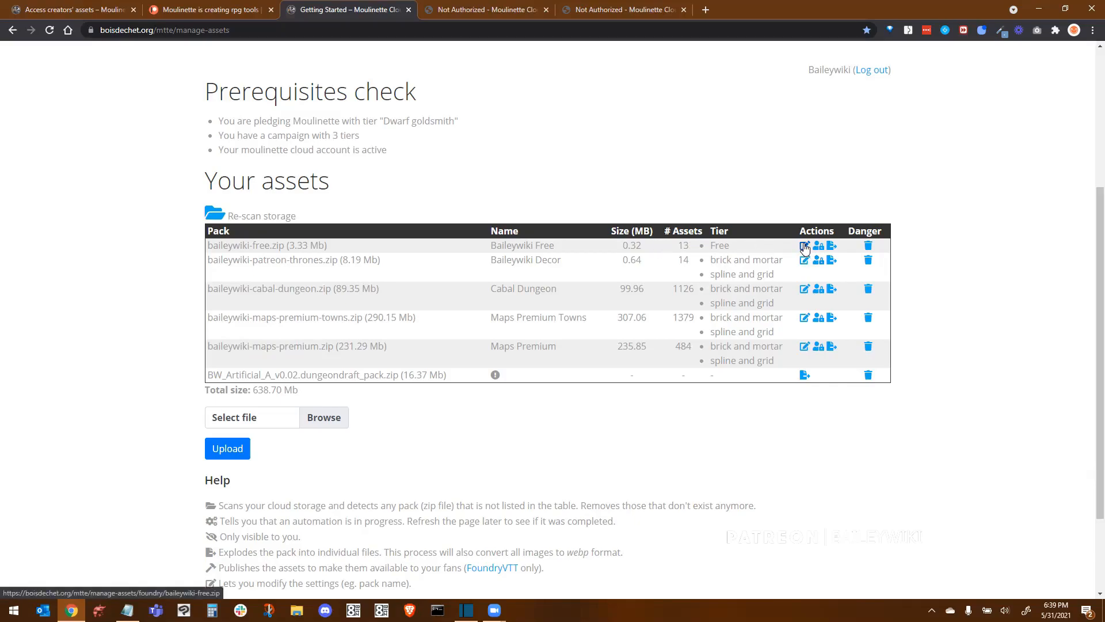
# - Start preparing the BW_Artificial_A_v0.02.dungeondraft_pack.zip package for extraction and image conversion, and check its entry in the asset list
pyautogui.click(803, 376)
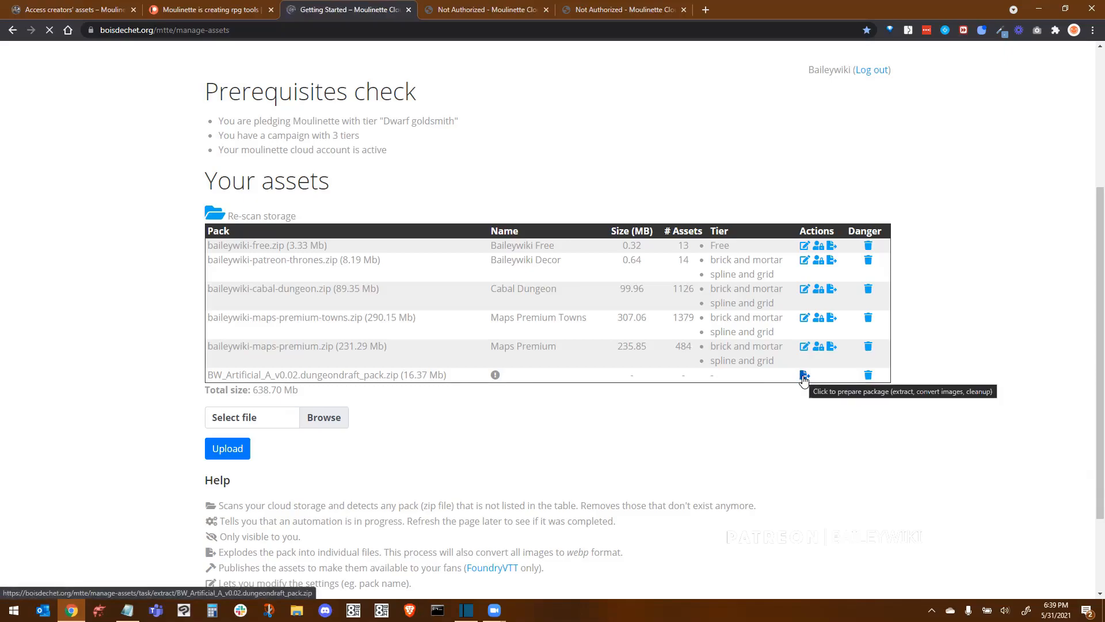
pyautogui.scroll(-3, 599, 415)
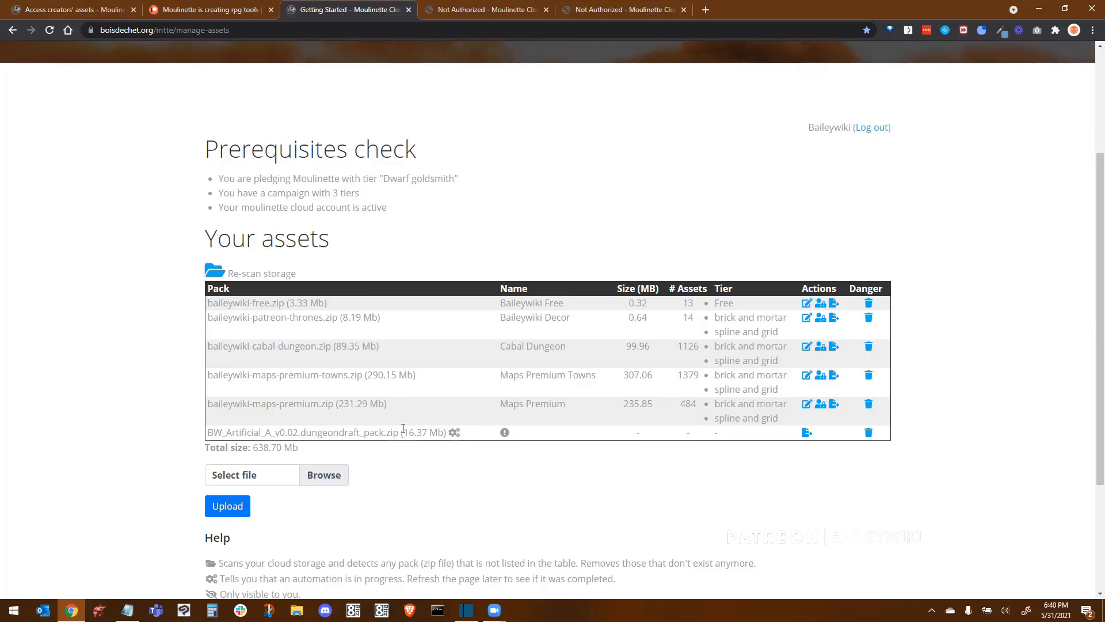
pyautogui.scroll(2, 402, 429)
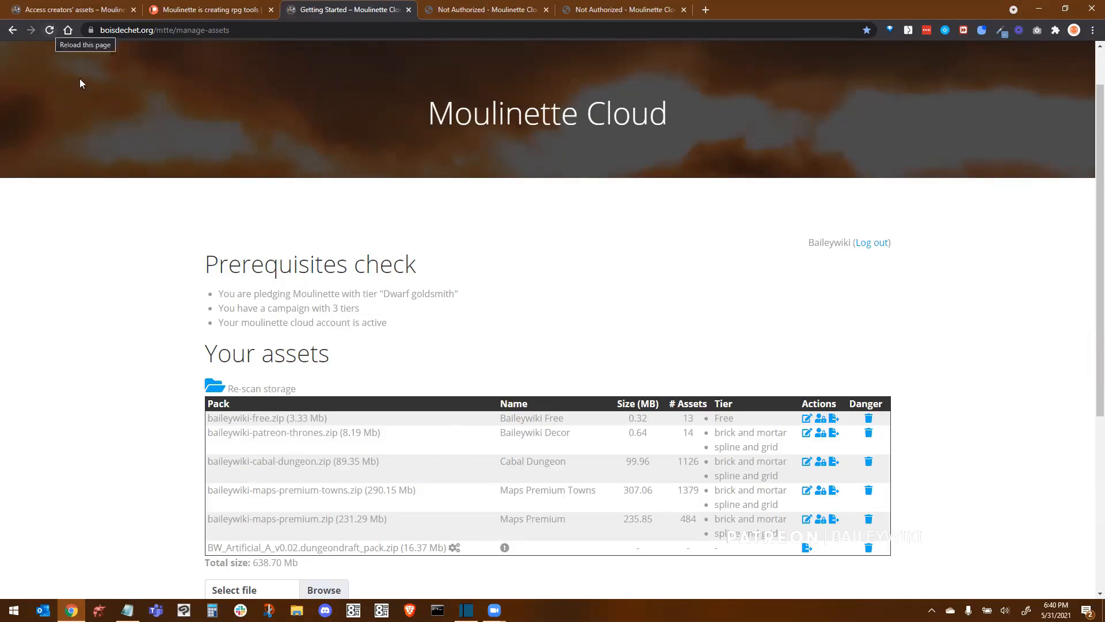
pyautogui.scroll(-1, 687, 375)
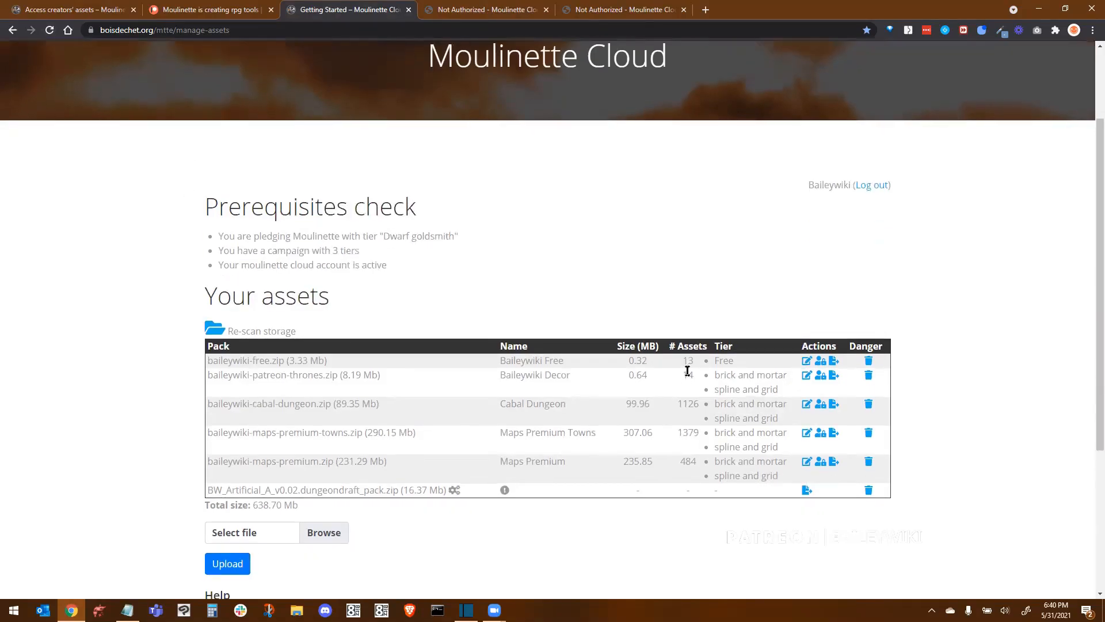
# - Review the Publish to Foundry settings of baileywiki-free.zip and return to the asset list without publishing
pyautogui.click(807, 361)
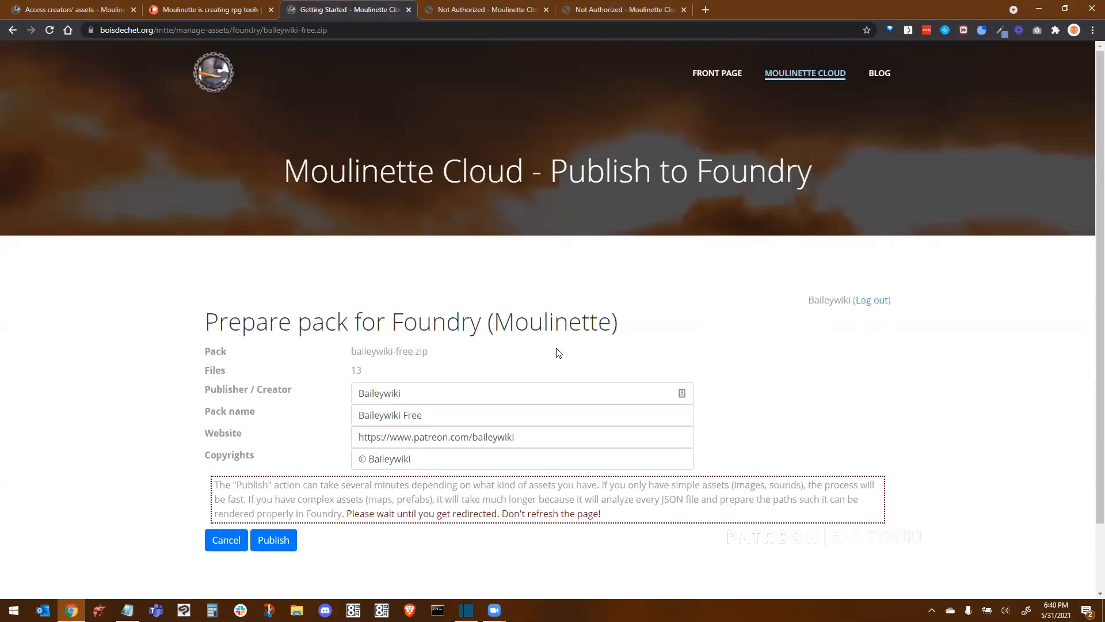
pyautogui.scroll(-1, 308, 332)
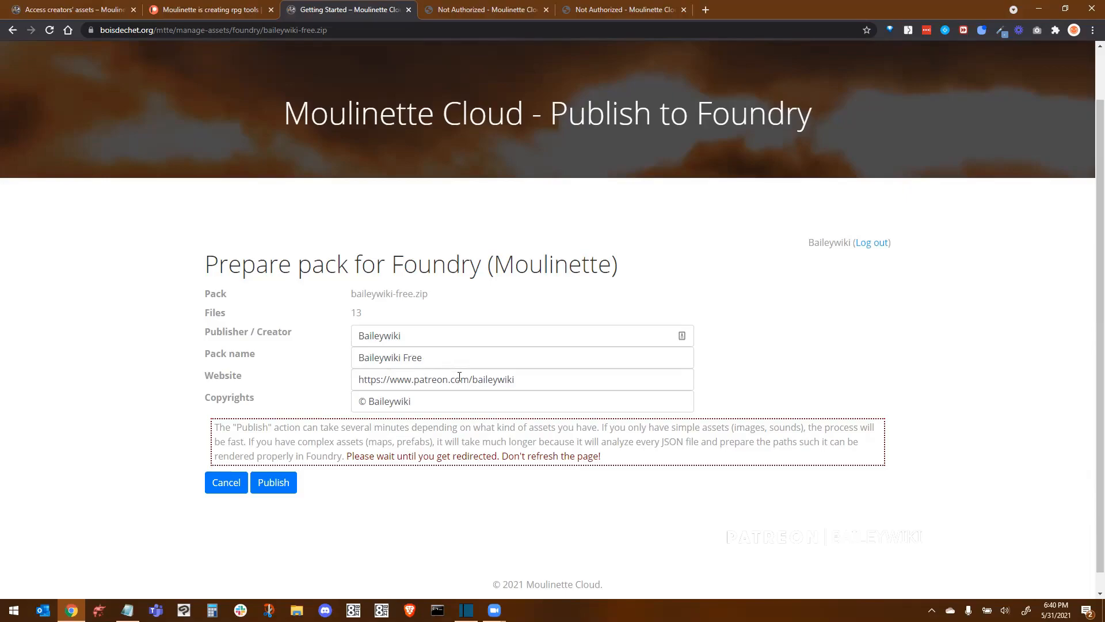
pyautogui.scroll(-1, 459, 373)
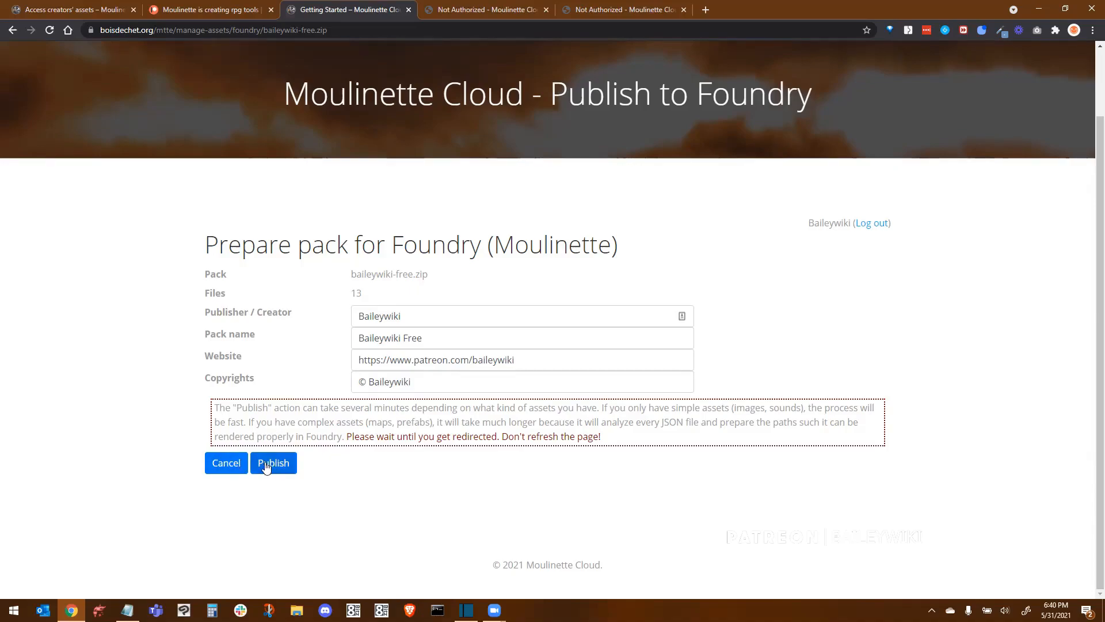
pyautogui.click(237, 462)
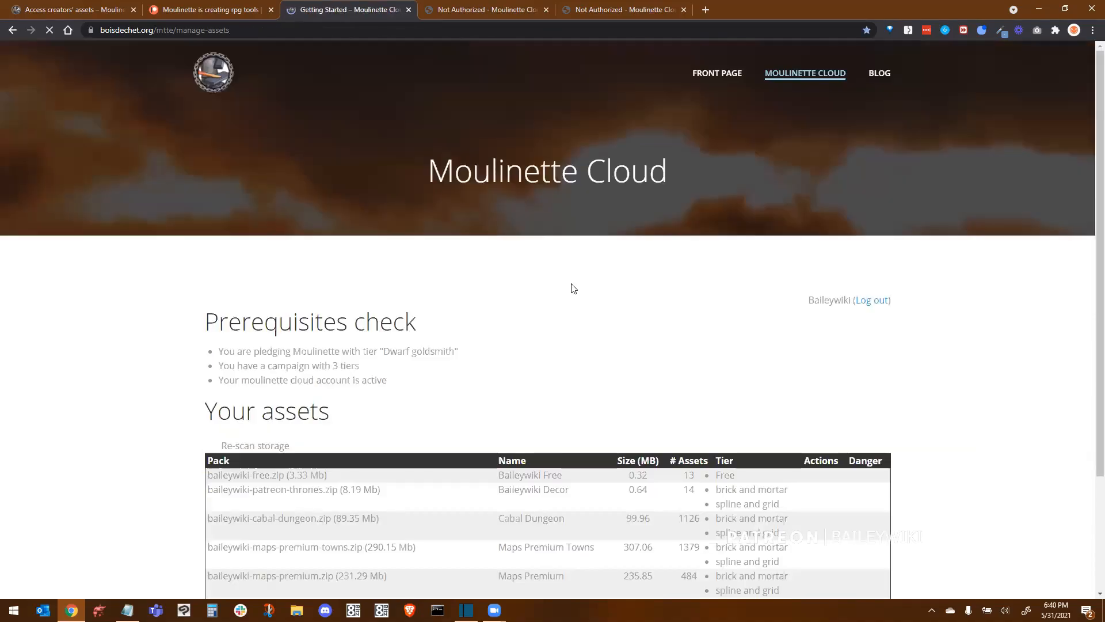
# - Review the tier visibility permissions of baileywiki-free.zip and return to the asset list without applying changes
pyautogui.scroll(-1, 659, 329)
pyautogui.scroll(-1, 659, 328)
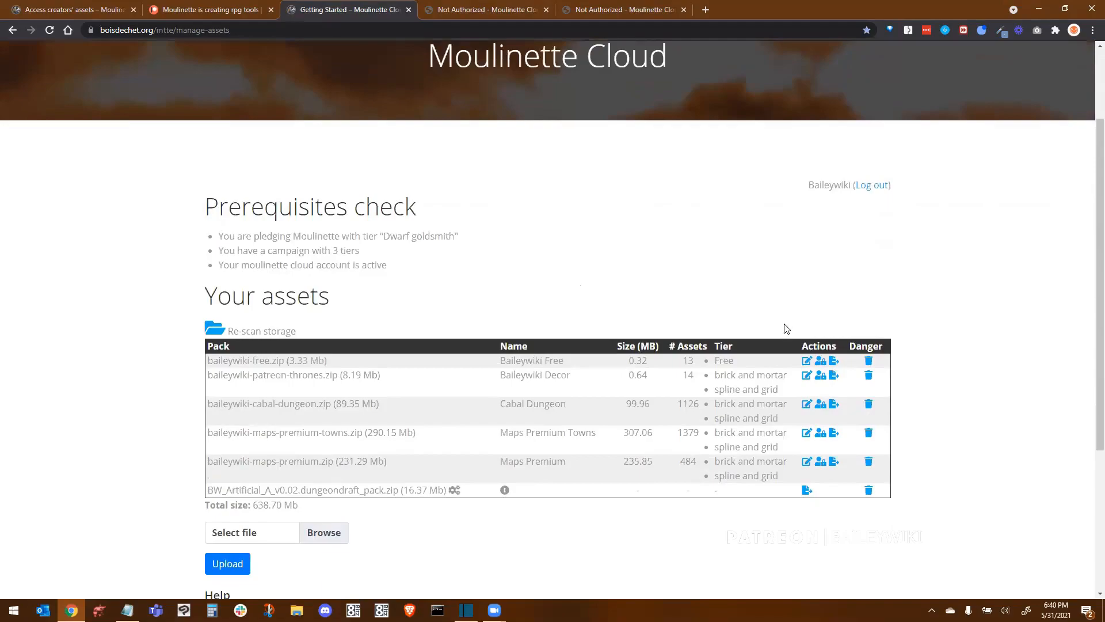
pyautogui.click(818, 363)
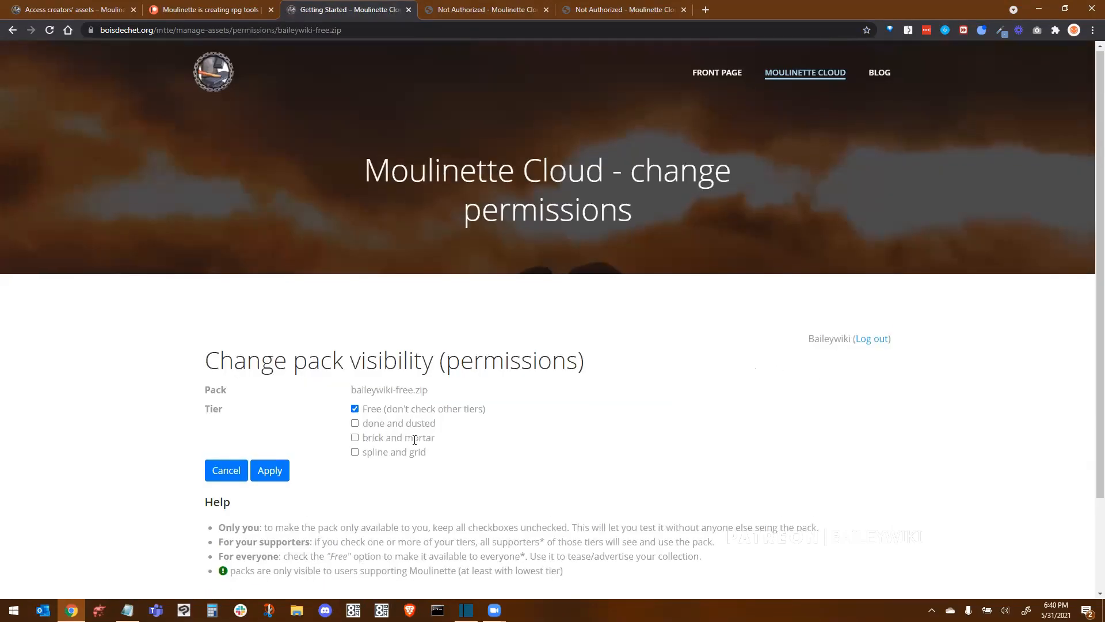
pyautogui.scroll(-2, 413, 439)
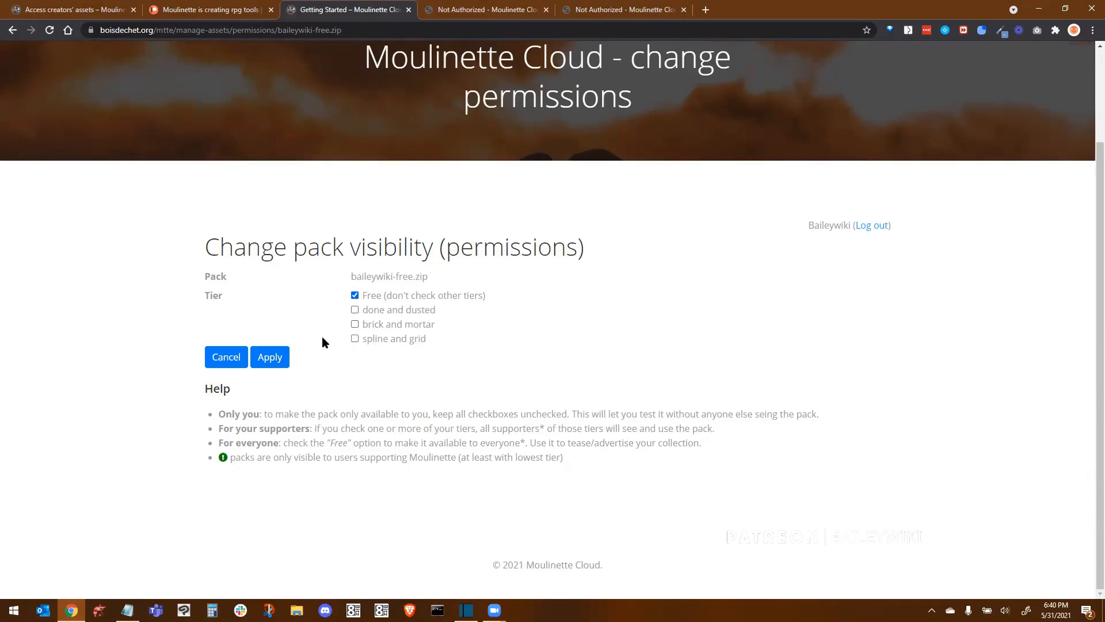
pyautogui.click(229, 359)
pyautogui.click(233, 360)
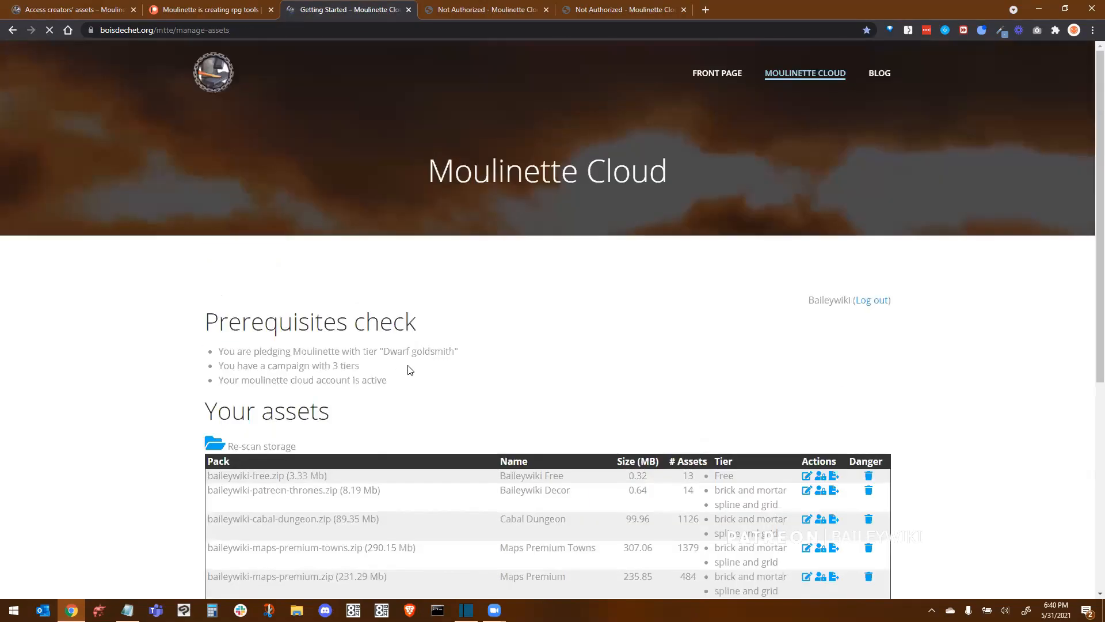
# - Review the tier visibility permissions of baileywiki-patreon-thrones.zip and return to the asset list without applying changes
pyautogui.scroll(-2, 653, 360)
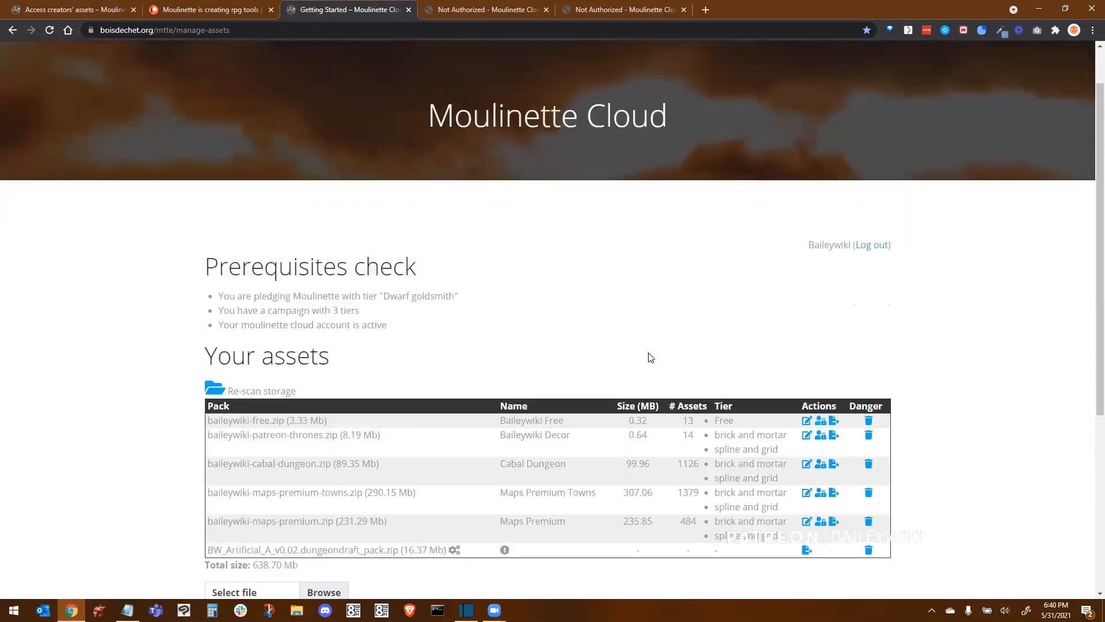
pyautogui.scroll(-1, 720, 372)
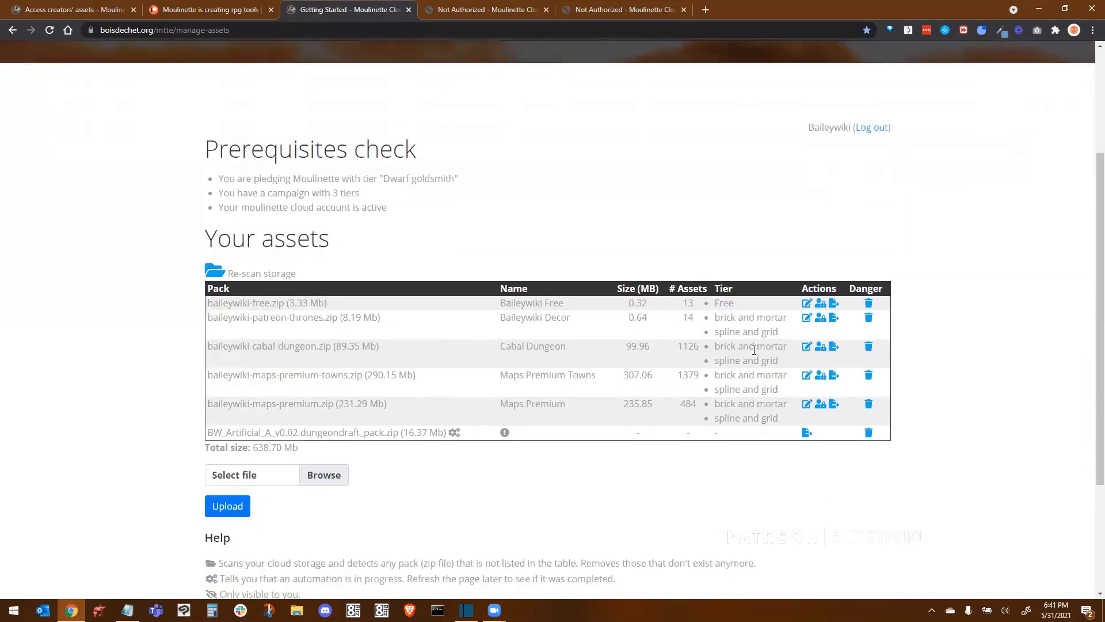
pyautogui.click(820, 317)
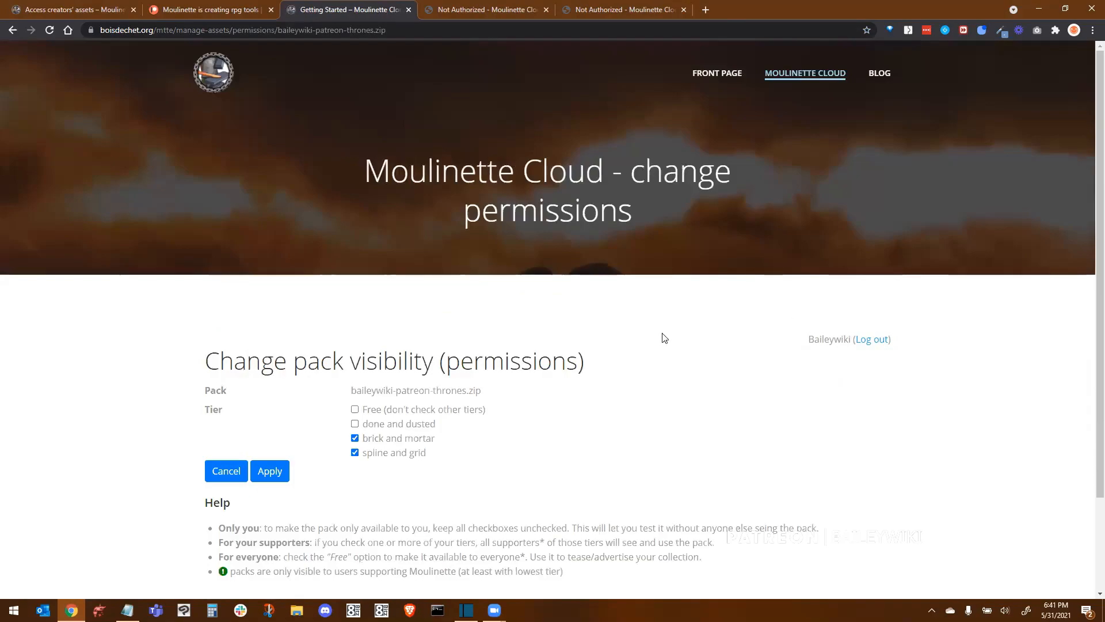
pyautogui.scroll(-2, 487, 361)
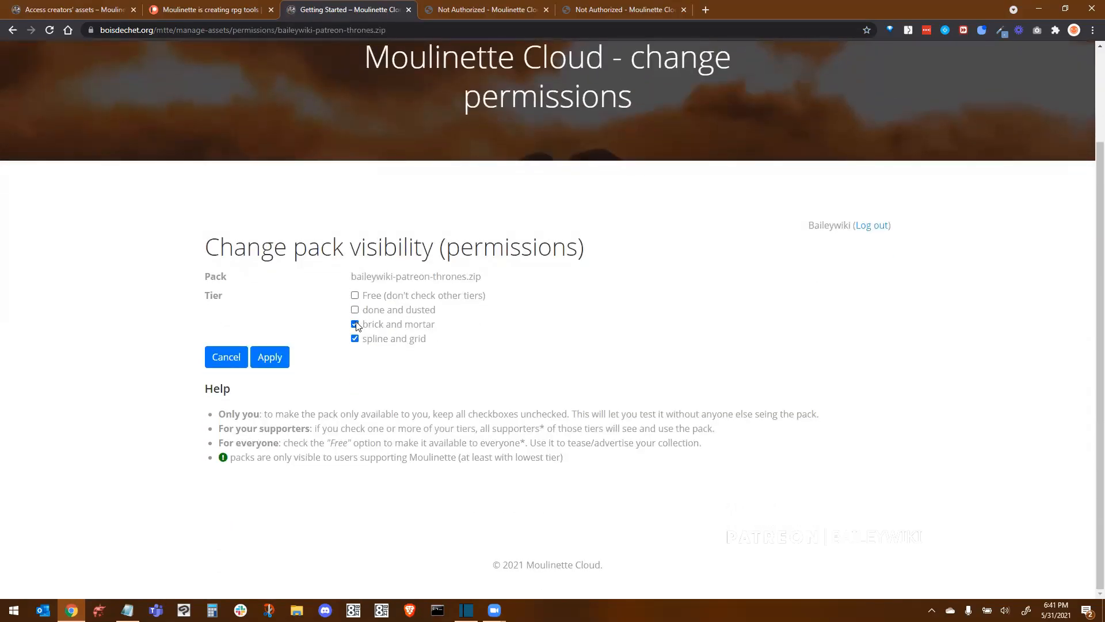
pyautogui.click(355, 338)
pyautogui.click(226, 357)
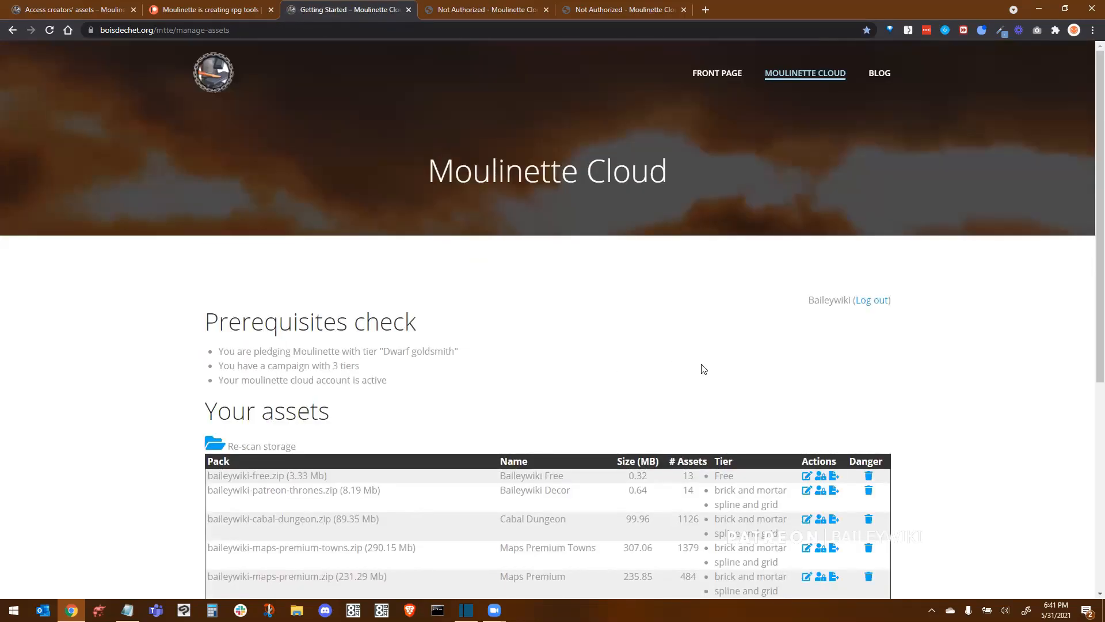
# - Examine the tiers and actions of the uploaded packs and the help legend below the asset list
pyautogui.scroll(-2, 629, 364)
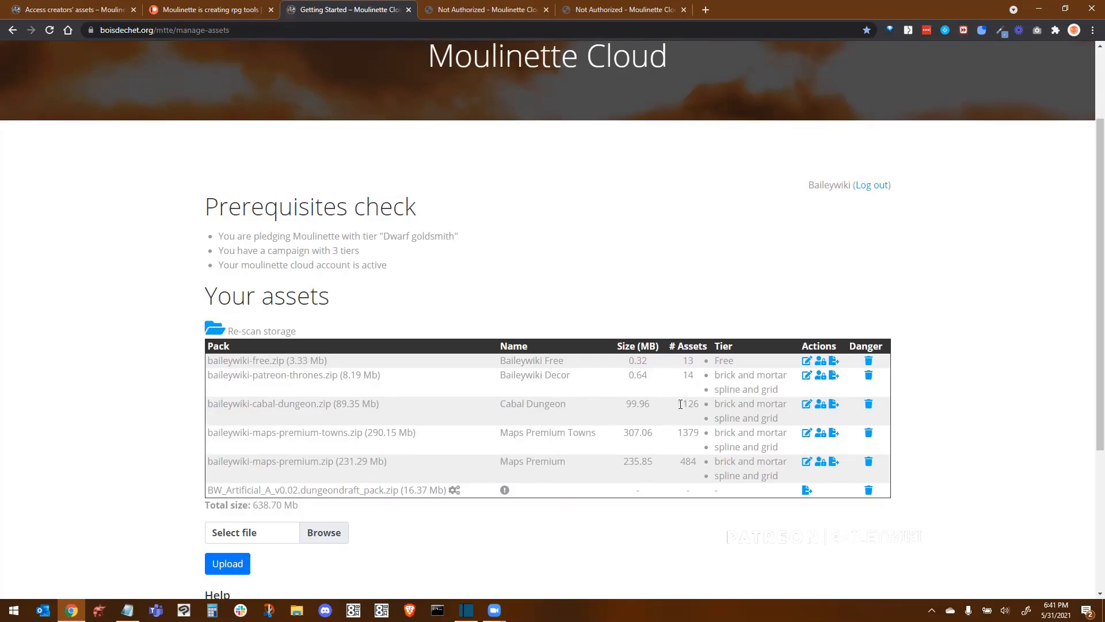
pyautogui.scroll(-1, 679, 403)
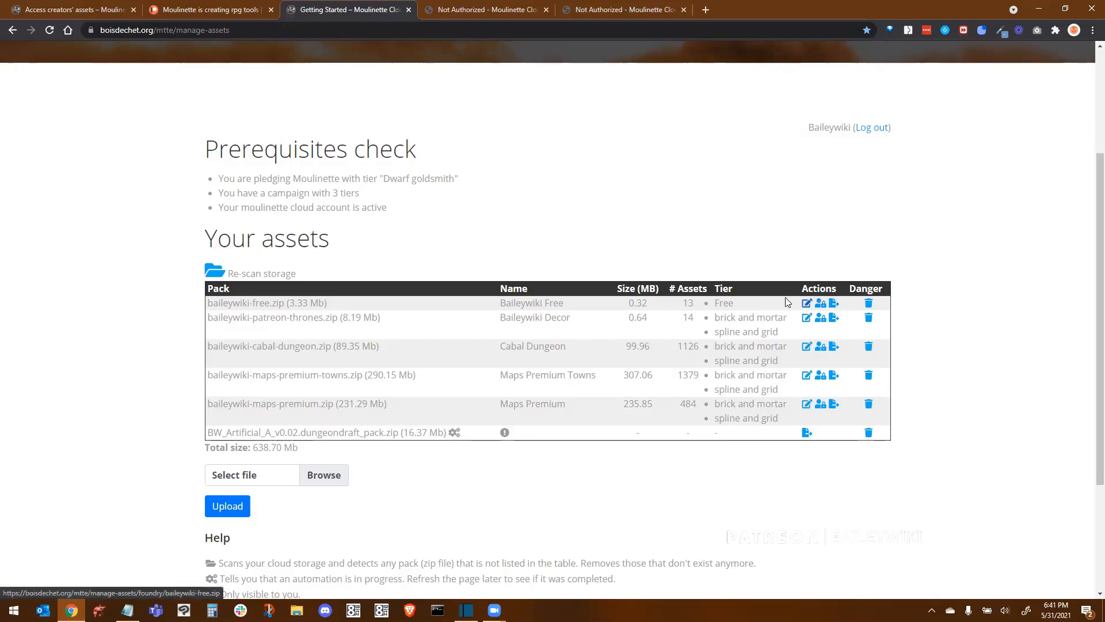
pyautogui.scroll(-2, 514, 349)
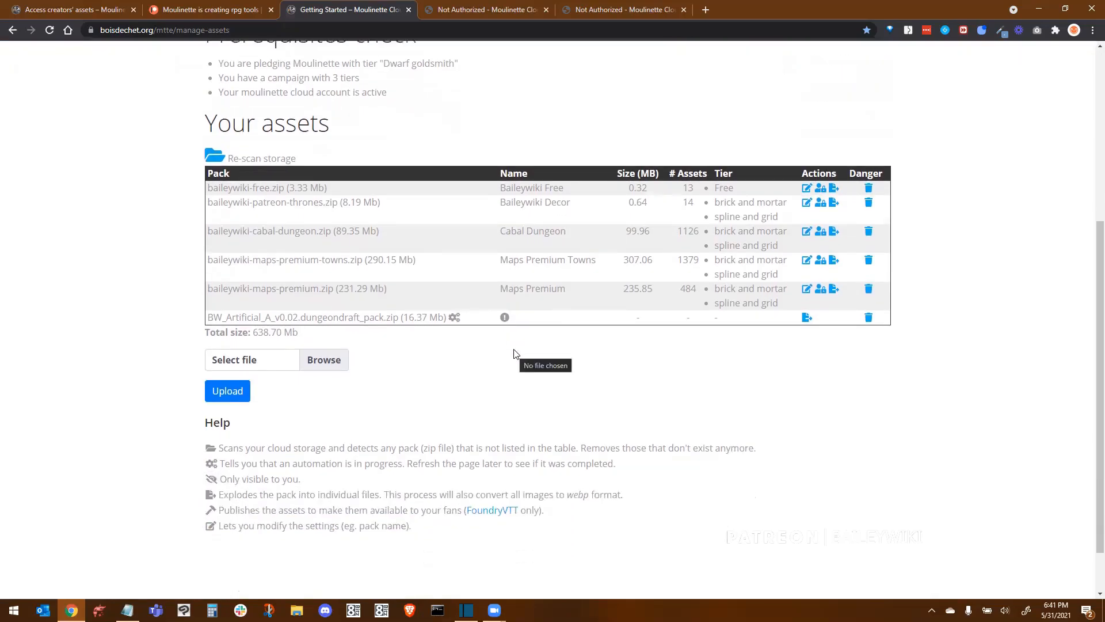
pyautogui.scroll(3, 514, 353)
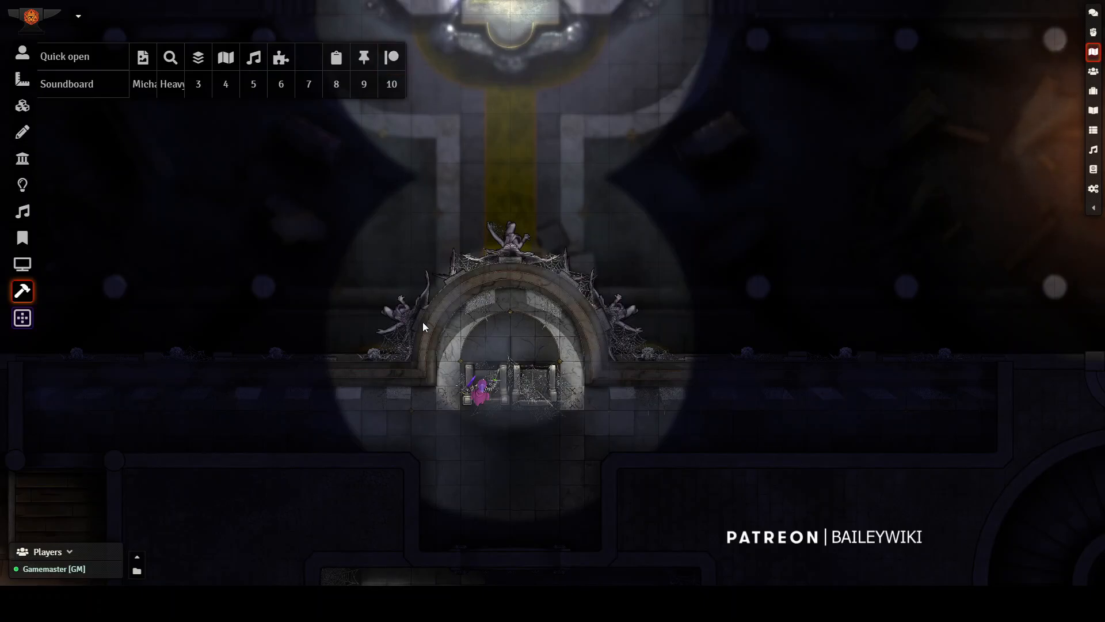
pyautogui.scroll(2, 423, 321)
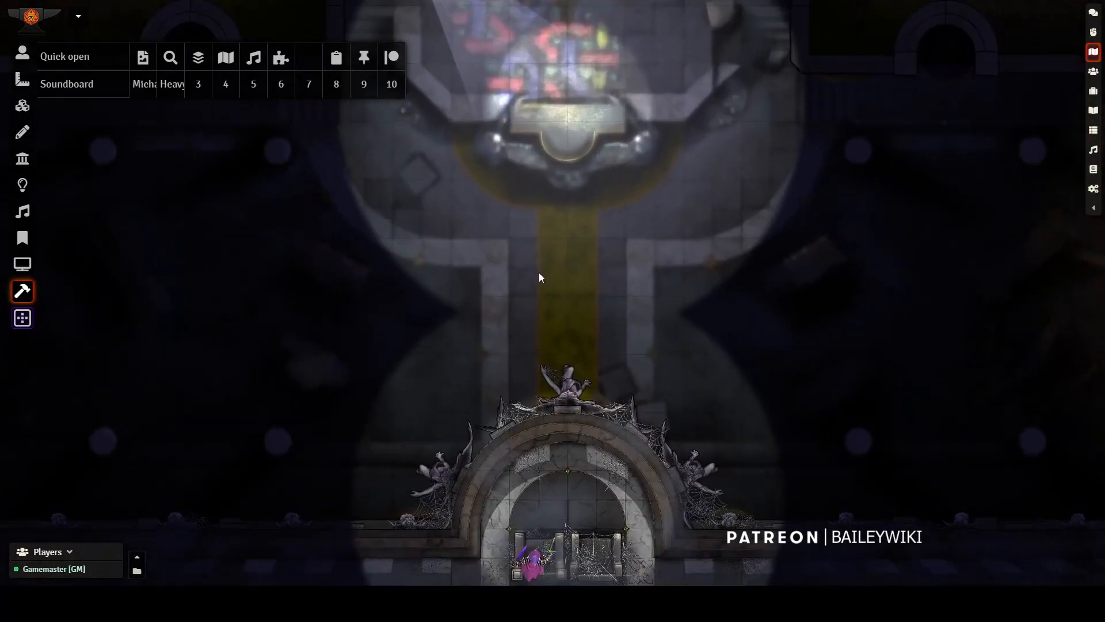
pyautogui.moveTo(599, 416); pyautogui.dragTo(559, 233)
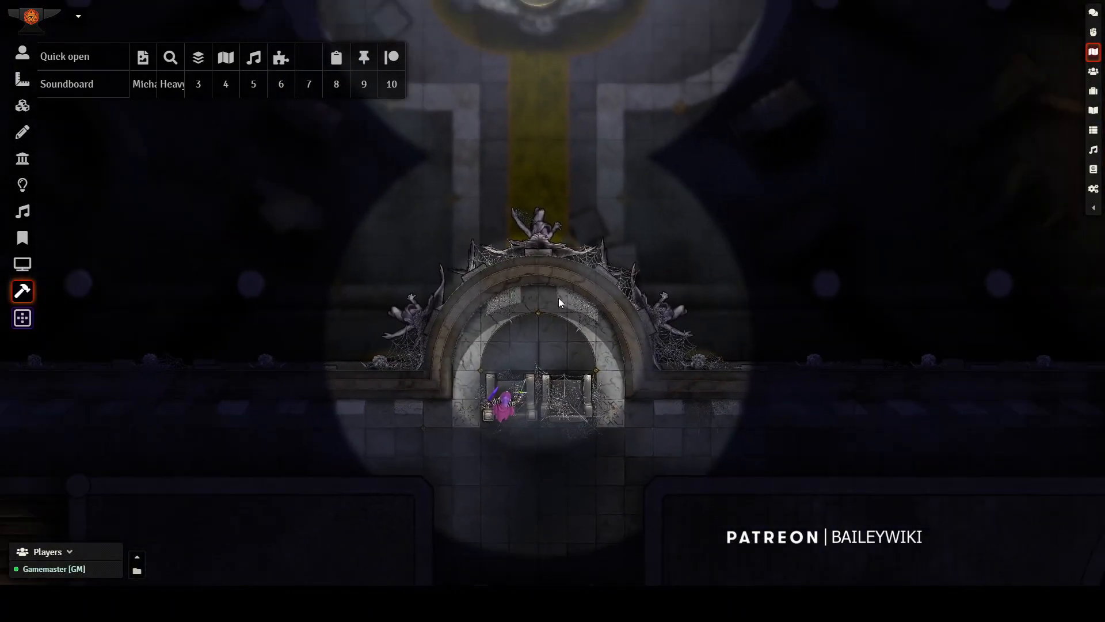
pyautogui.scroll(-1, 559, 298)
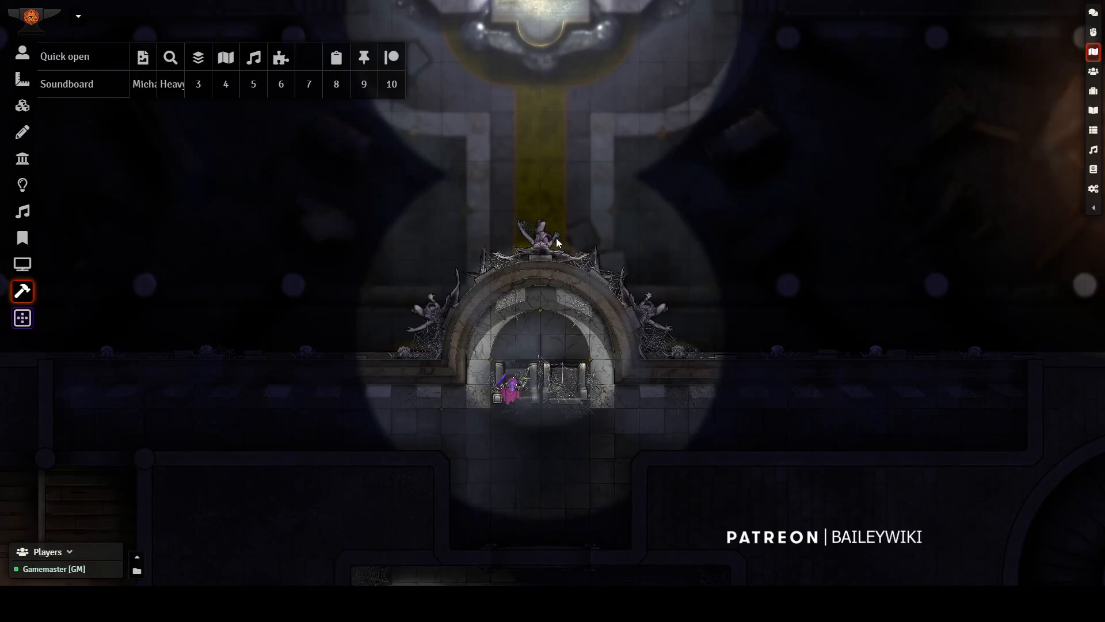
pyautogui.scroll(-1, 431, 406)
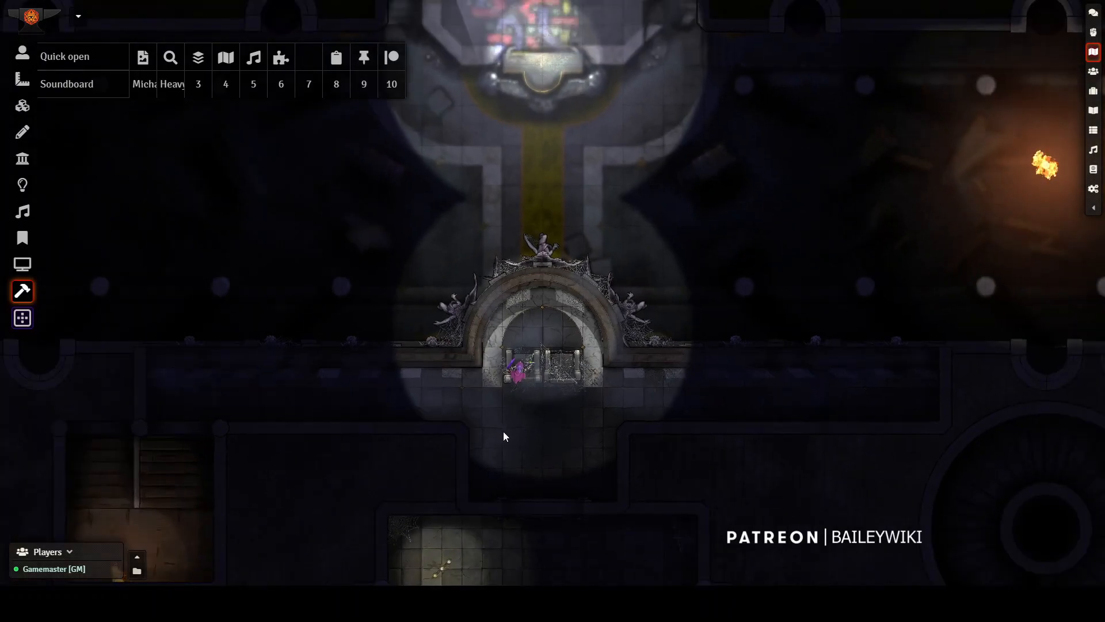
pyautogui.moveTo(503, 436); pyautogui.dragTo(496, 382)
# - Look over the forge room in Castle Gothic Level 02, briefly showing the Moulinette quick-open and soundboard controls
pyautogui.scroll(2, 523, 270)
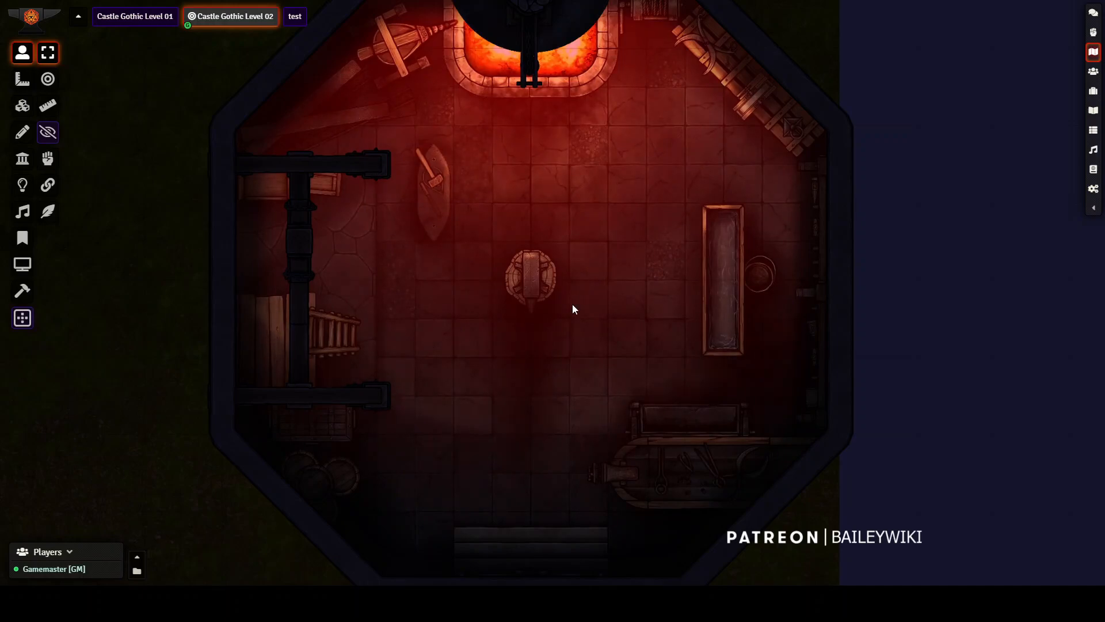
pyautogui.scroll(3, 572, 304)
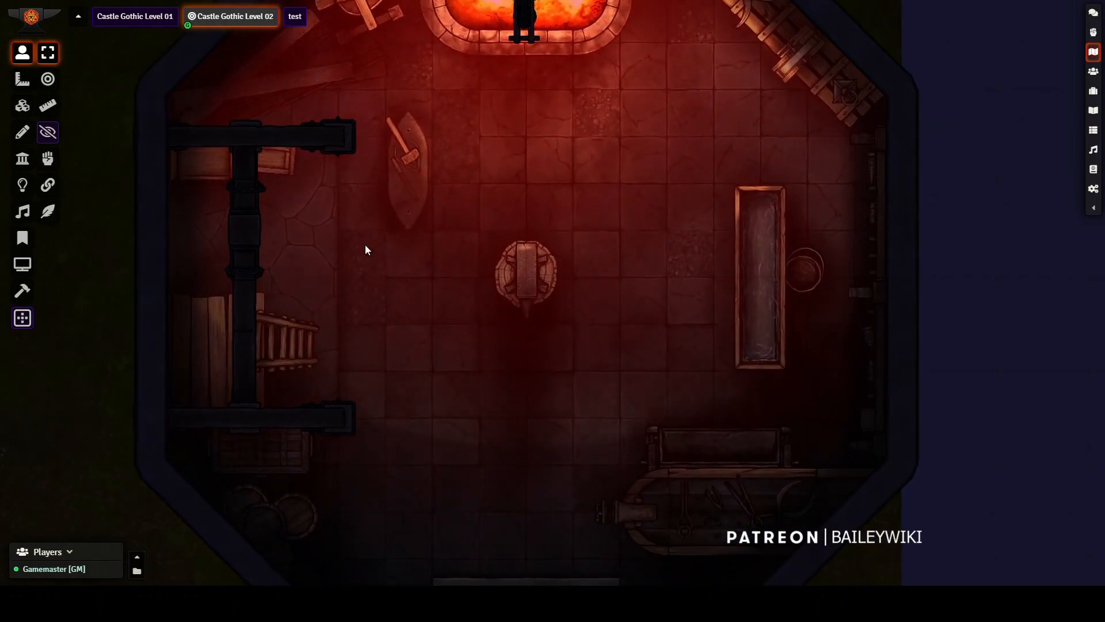
pyautogui.scroll(-2, 668, 248)
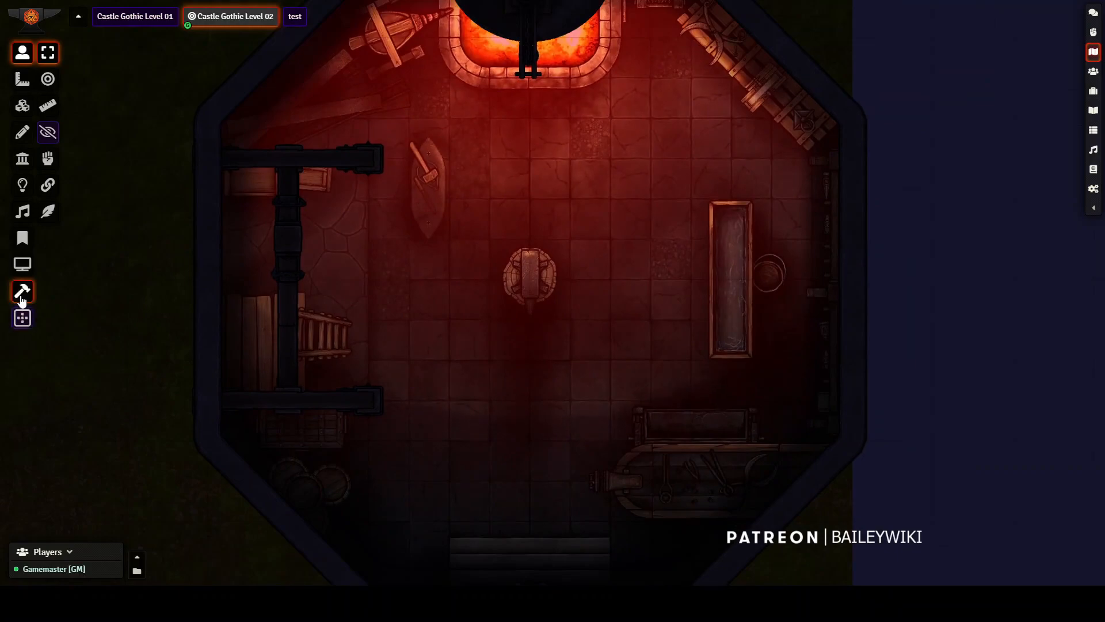
pyautogui.click(22, 295)
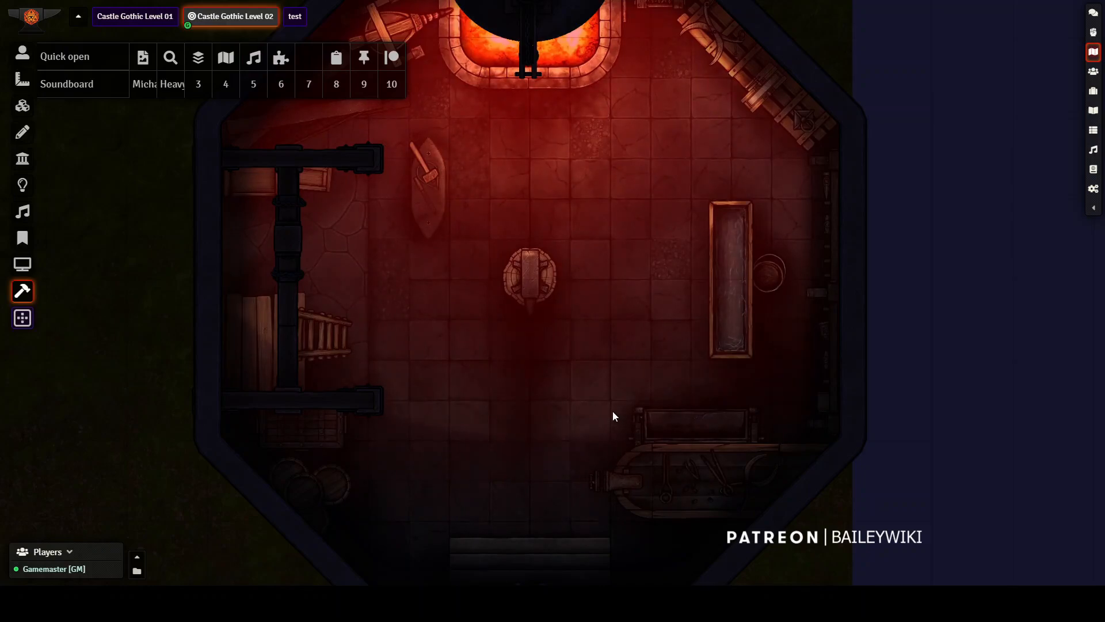
pyautogui.click(26, 291)
pyautogui.scroll(-1, 496, 253)
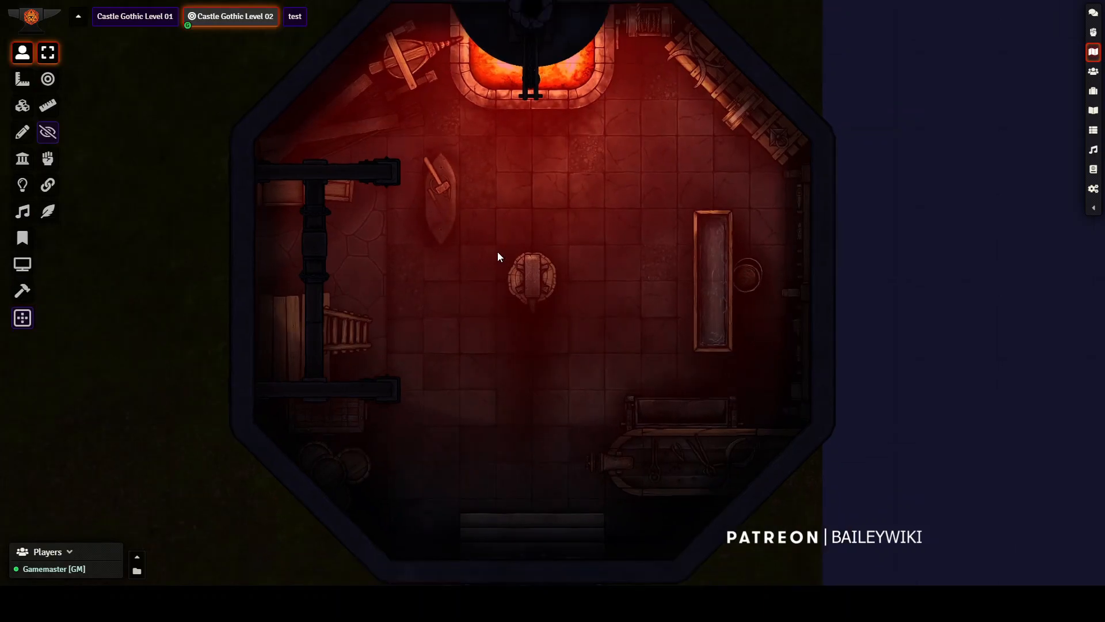
pyautogui.scroll(2, 498, 250)
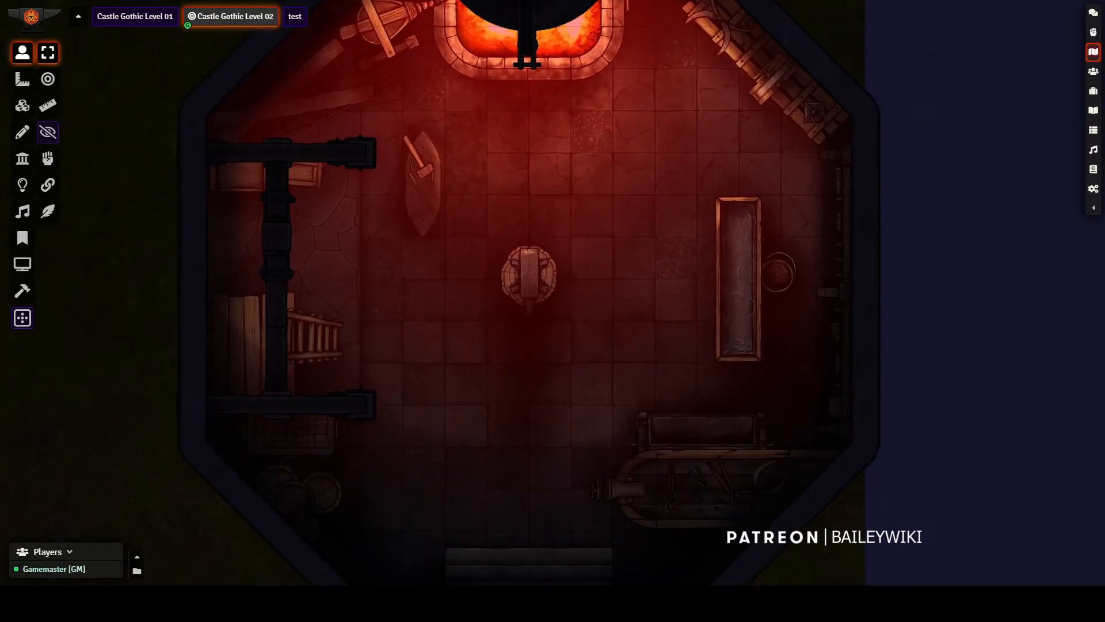